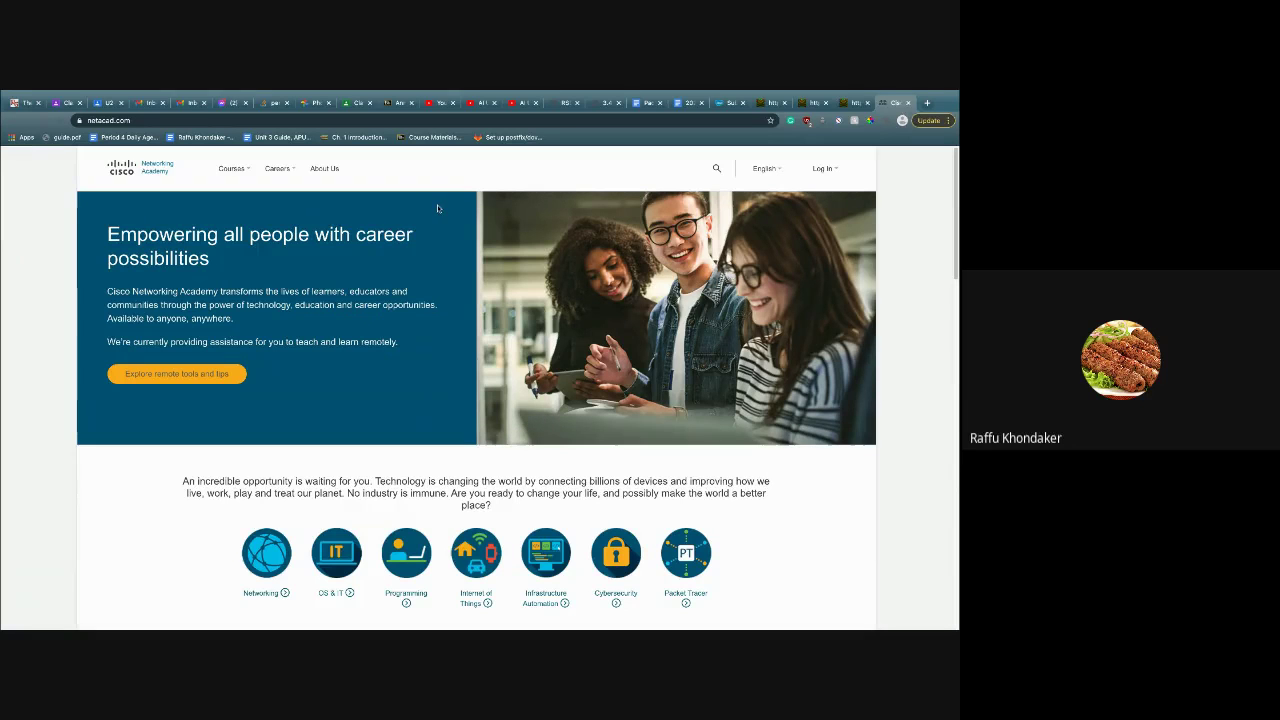
Log in to Networking Academy and open the modules of the 2020 TJ Partner: CP Content course
{"action": "left_click", "coordinate": [824, 169]}
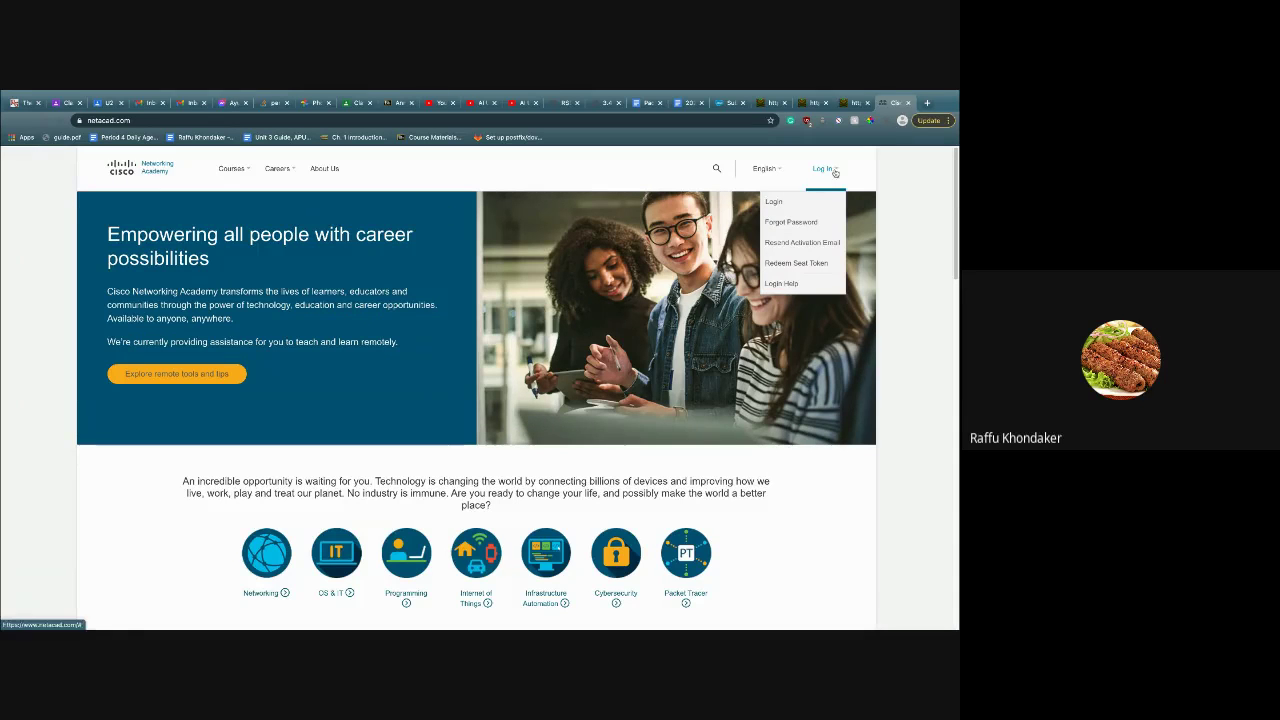
{"action": "left_click", "coordinate": [797, 205]}
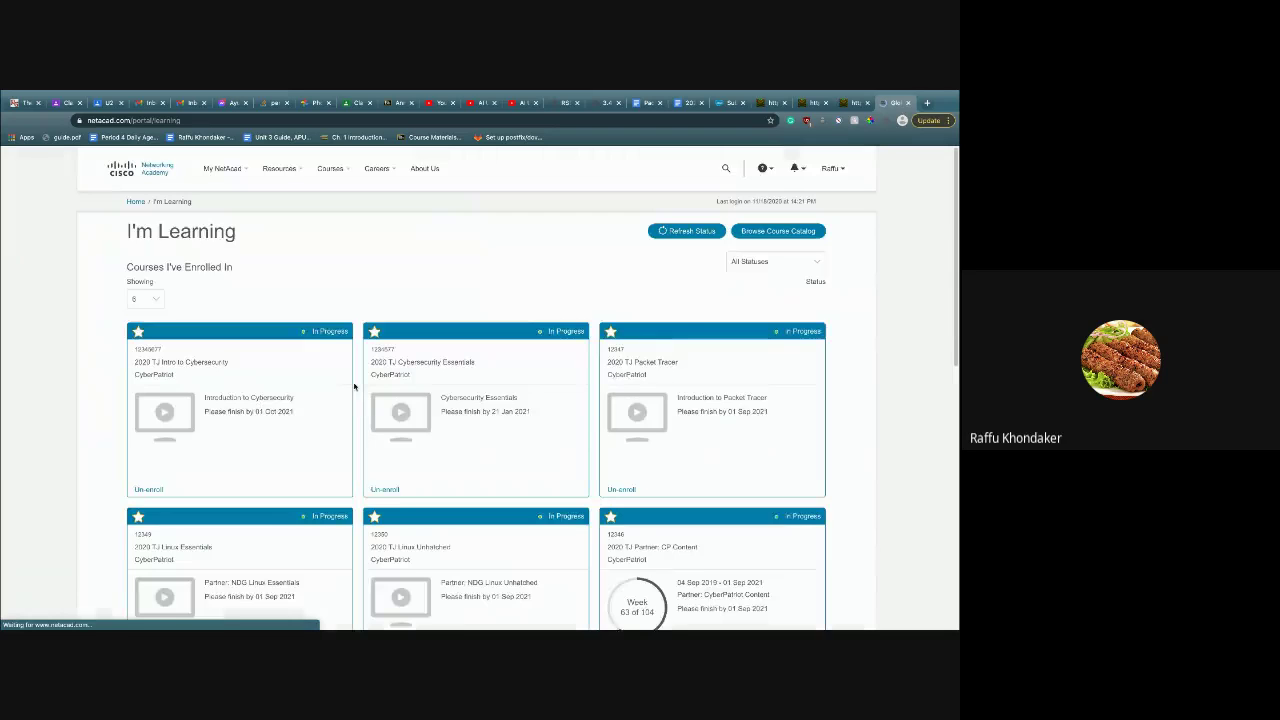
{"action": "scroll", "coordinate": [788, 568], "scroll_direction": "down", "scroll_amount": 4}
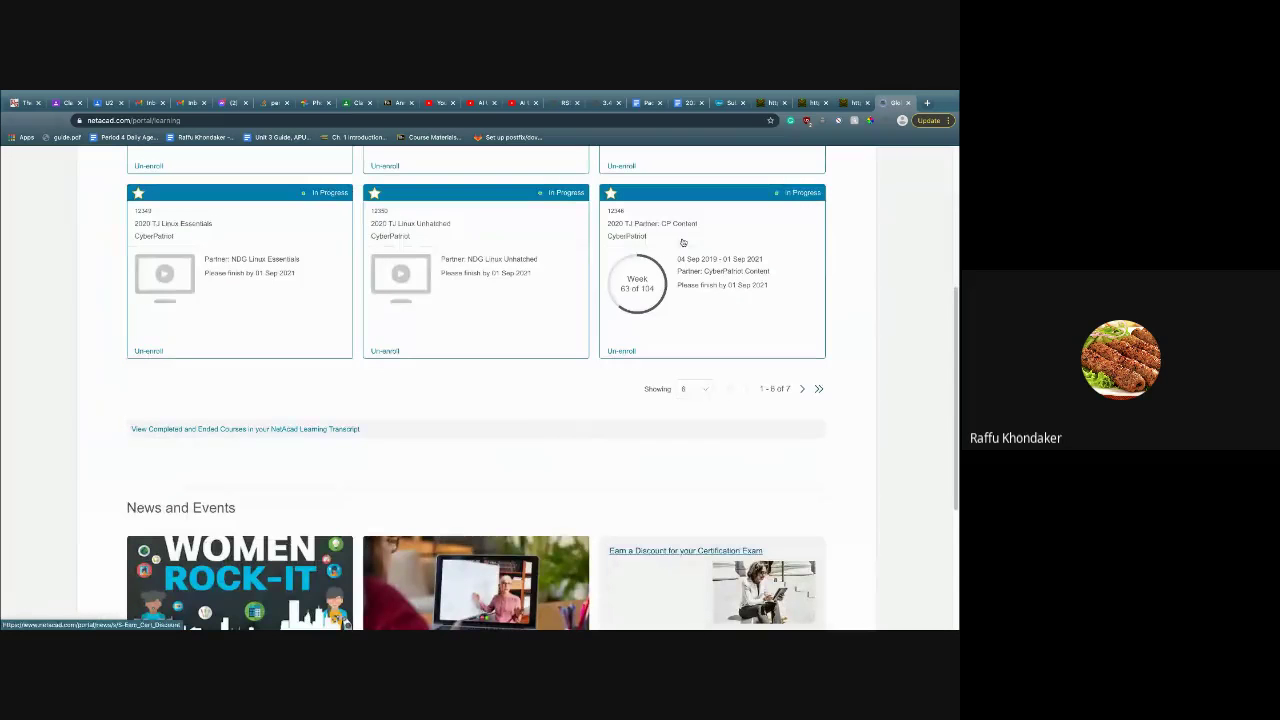
{"action": "left_click", "coordinate": [805, 214]}
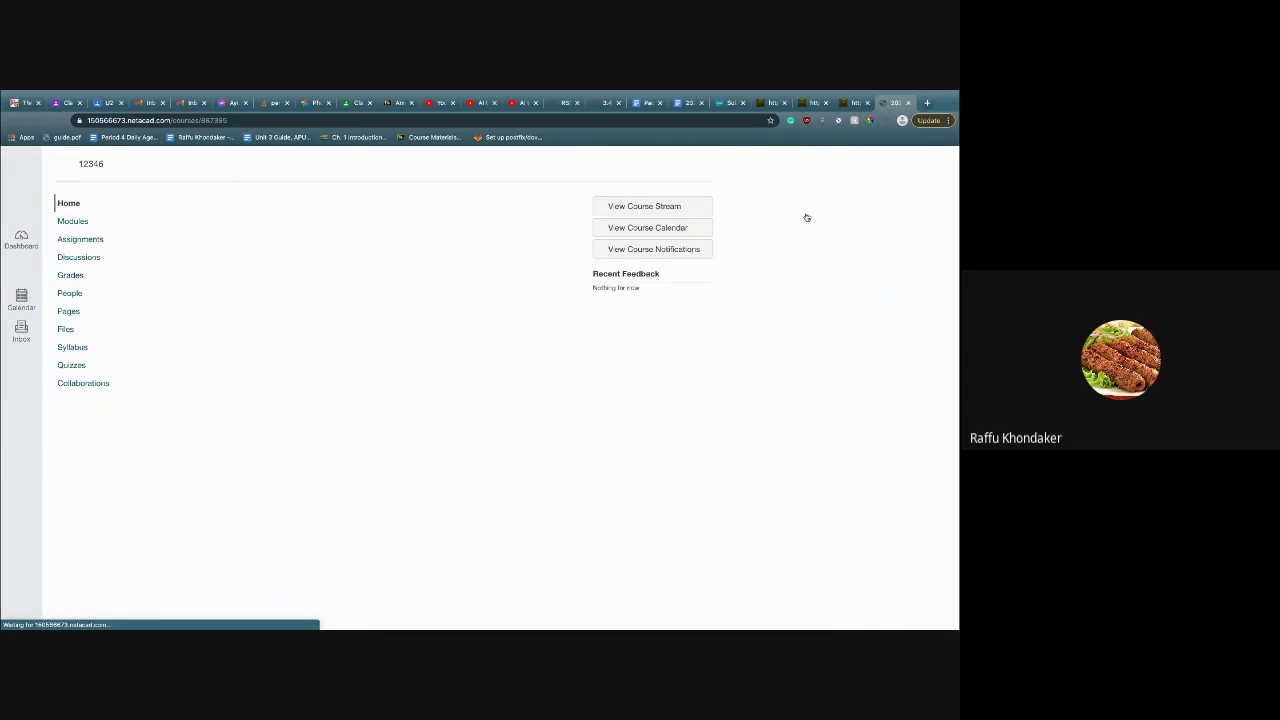
{"action": "left_click", "coordinate": [68, 226]}
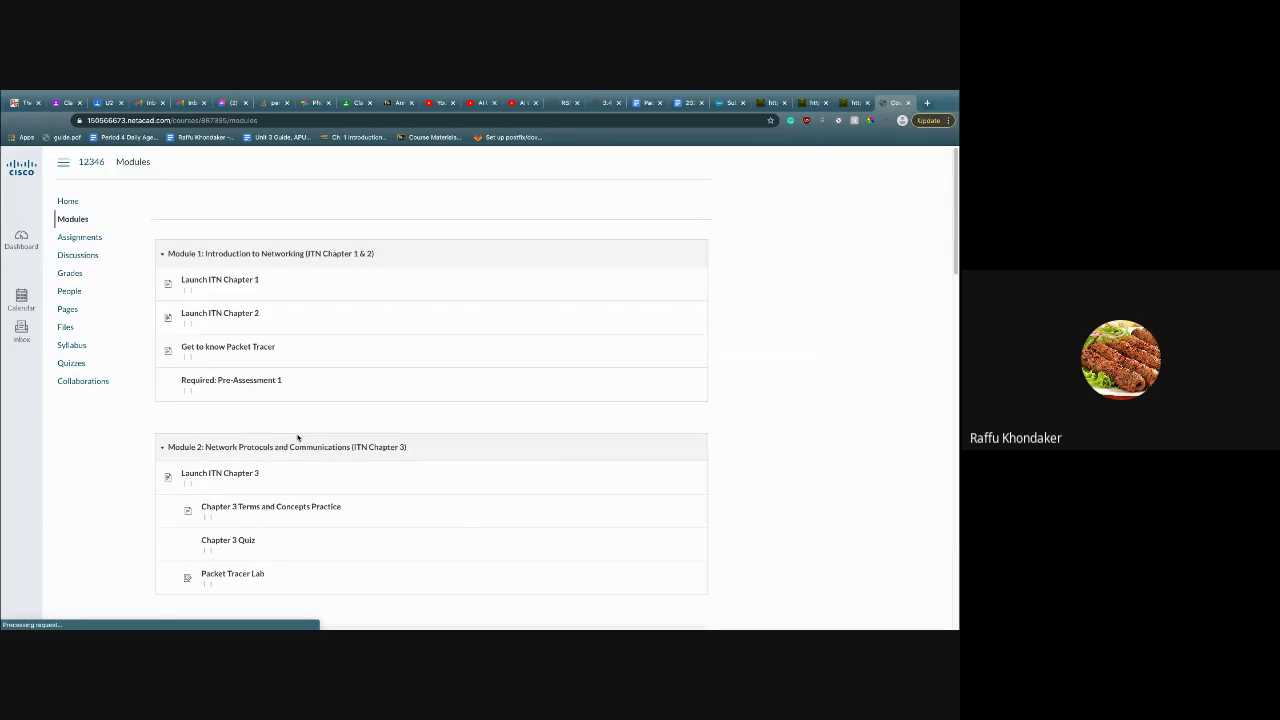
Look through the course modules for the RSE Chapter 3 Packet Tracer Lab in Module 7: VLANs and select it
{"action": "scroll", "coordinate": [297, 437], "scroll_direction": "down", "scroll_amount": 5}
{"action": "scroll", "coordinate": [297, 437], "scroll_direction": "down", "scroll_amount": 2}
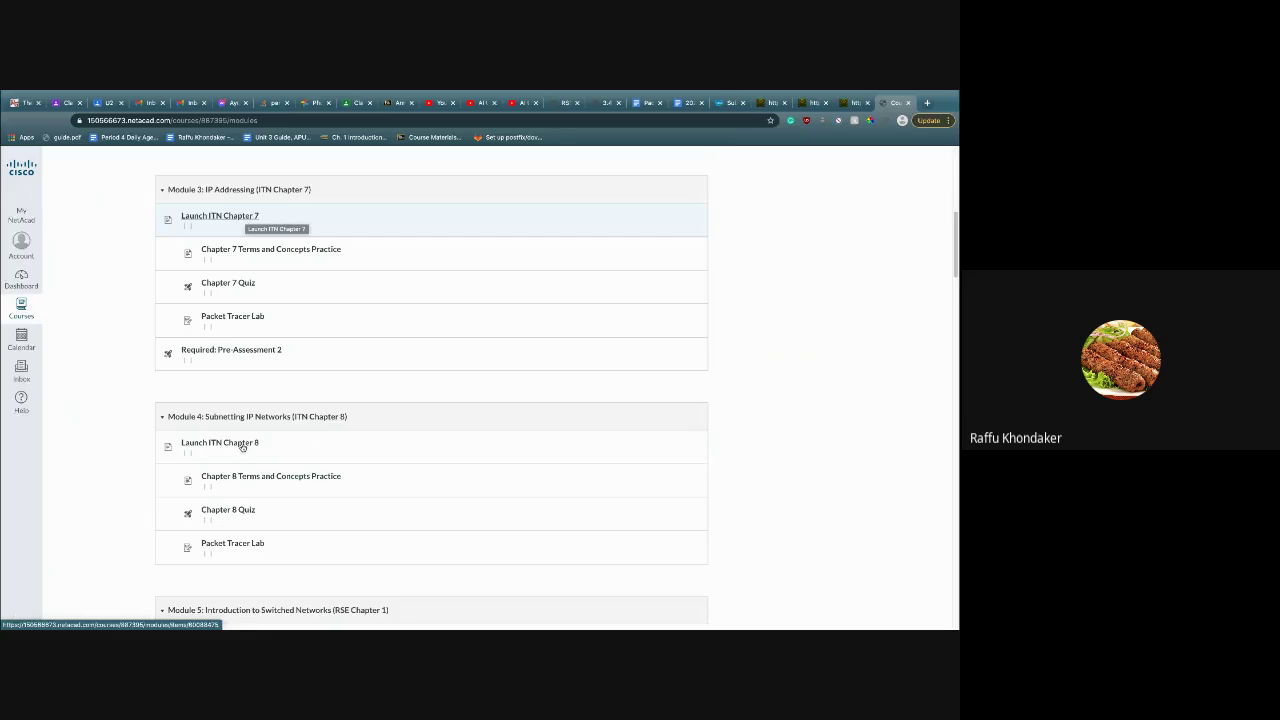
{"action": "scroll", "coordinate": [242, 447], "scroll_direction": "down", "scroll_amount": 3}
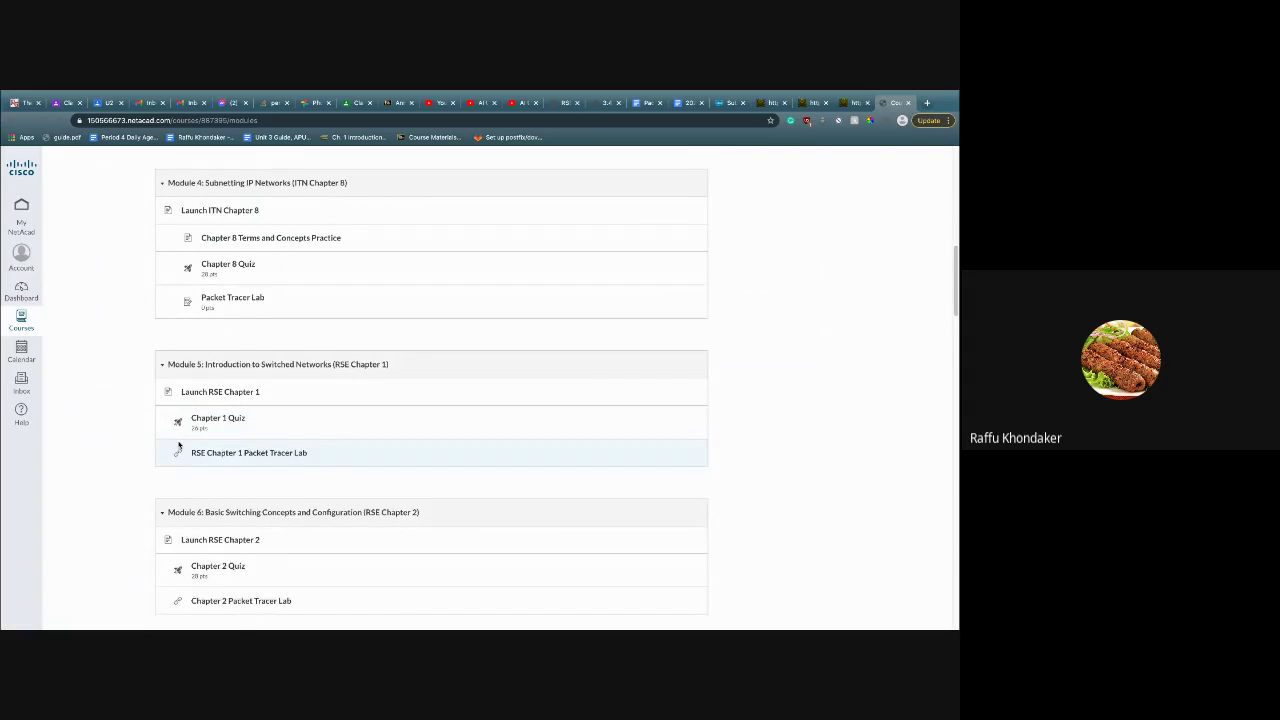
{"action": "scroll", "coordinate": [182, 450], "scroll_direction": "down", "scroll_amount": 1}
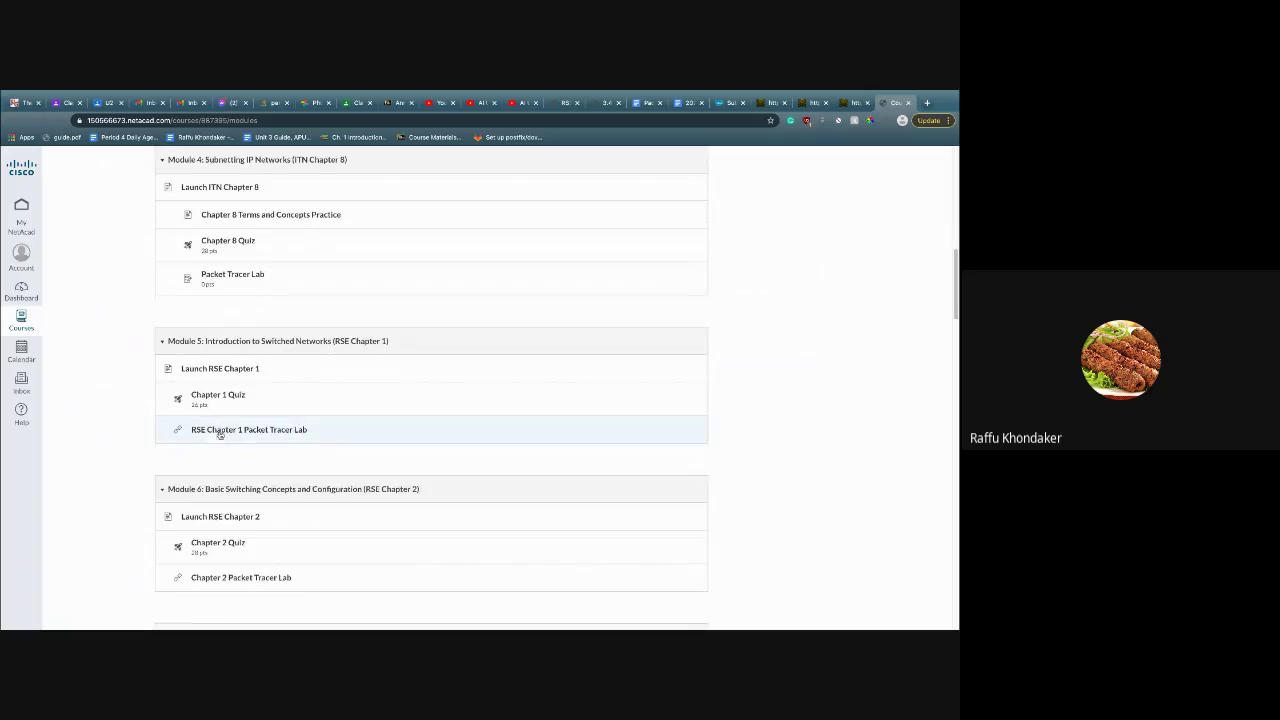
{"action": "scroll", "coordinate": [240, 448], "scroll_direction": "down", "scroll_amount": 1}
{"action": "scroll", "coordinate": [249, 456], "scroll_direction": "down", "scroll_amount": 3}
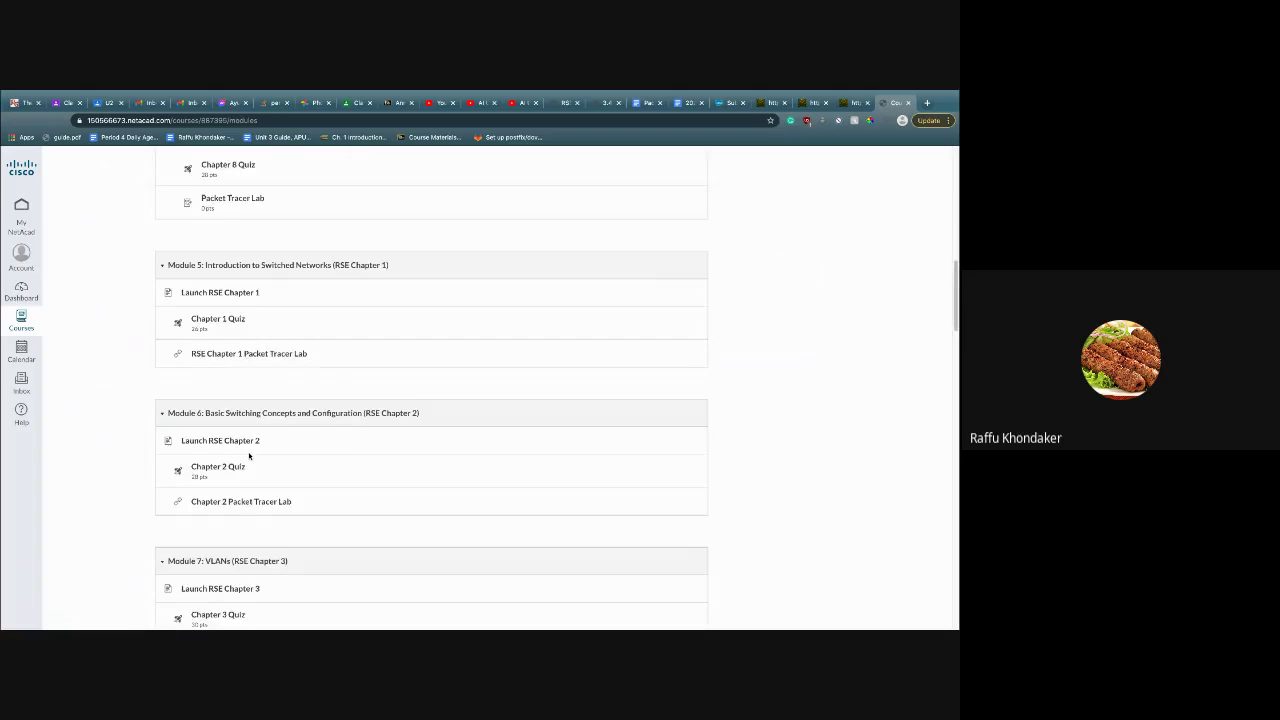
{"action": "scroll", "coordinate": [250, 475], "scroll_direction": "down", "scroll_amount": 1}
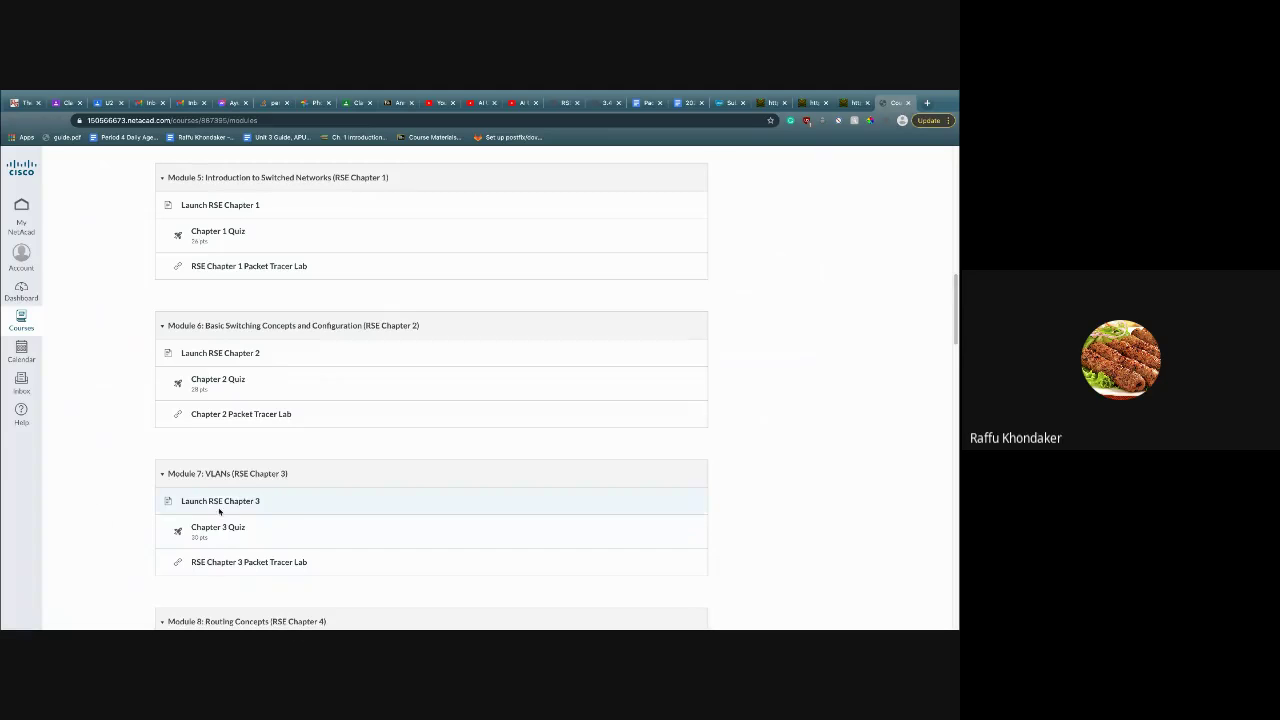
{"action": "scroll", "coordinate": [224, 509], "scroll_direction": "down", "scroll_amount": 2}
{"action": "left_click", "coordinate": [266, 471]}
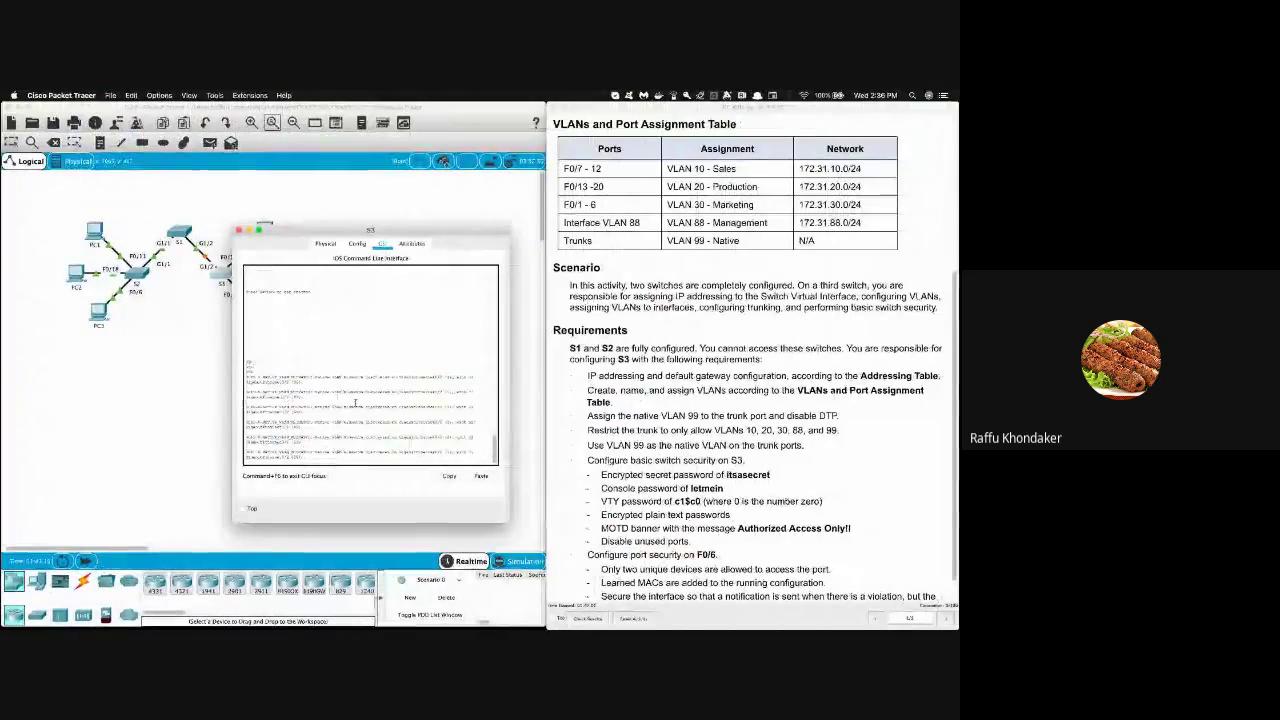
Close the S3 switch window and review the activity's addressing table, VLAN and port assignments, and scenario
{"action": "left_click", "coordinate": [239, 230]}
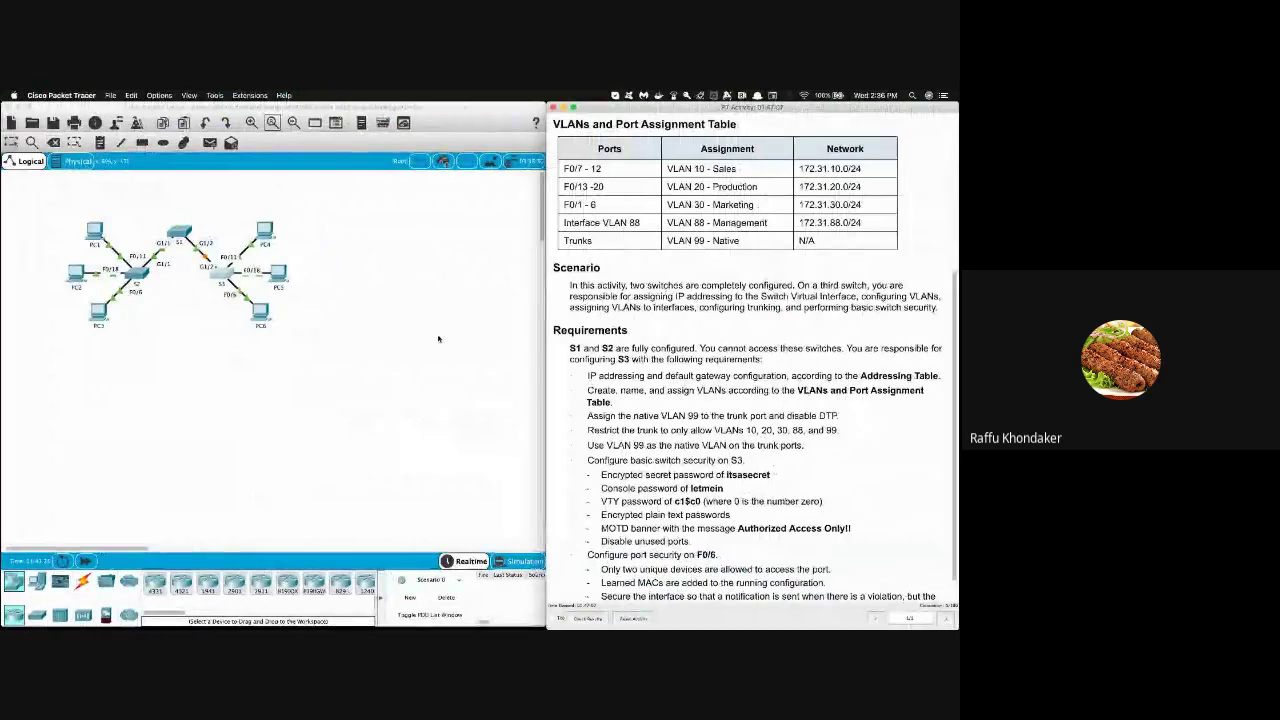
{"action": "scroll", "coordinate": [661, 393], "scroll_direction": "up", "scroll_amount": 3}
{"action": "scroll", "coordinate": [661, 393], "scroll_direction": "up", "scroll_amount": 2}
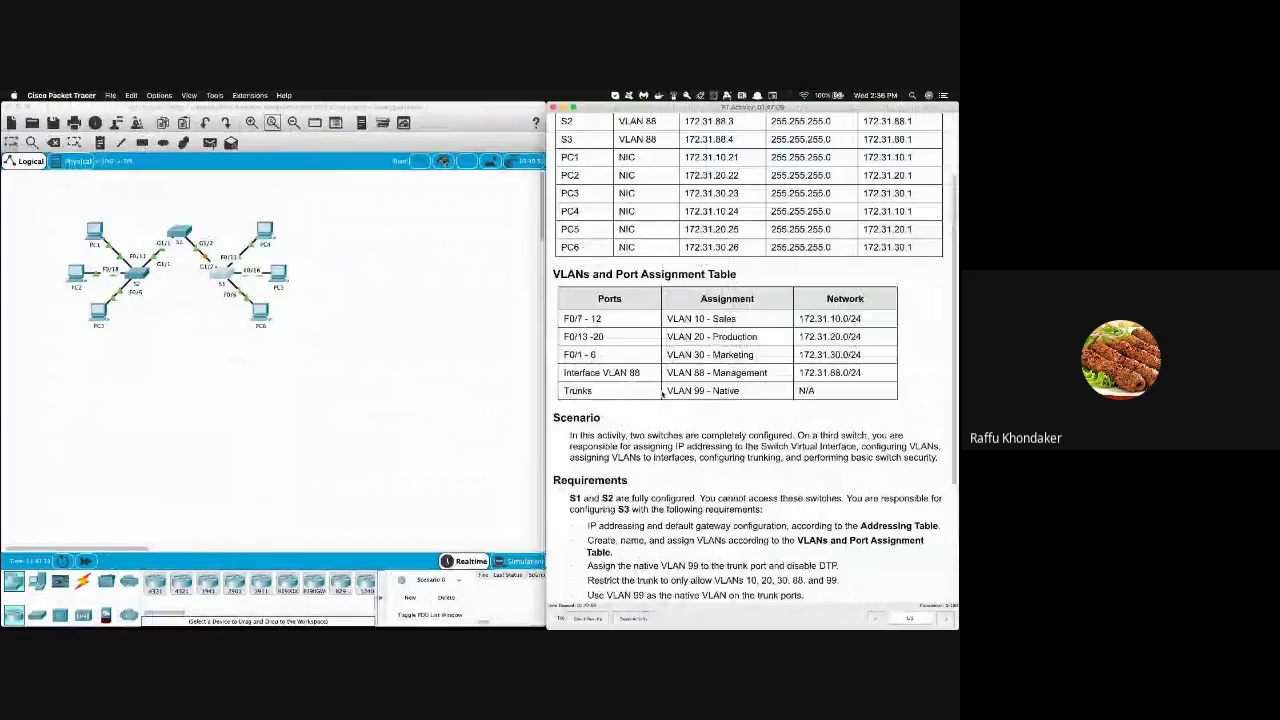
{"action": "scroll", "coordinate": [661, 393], "scroll_direction": "down", "scroll_amount": 3}
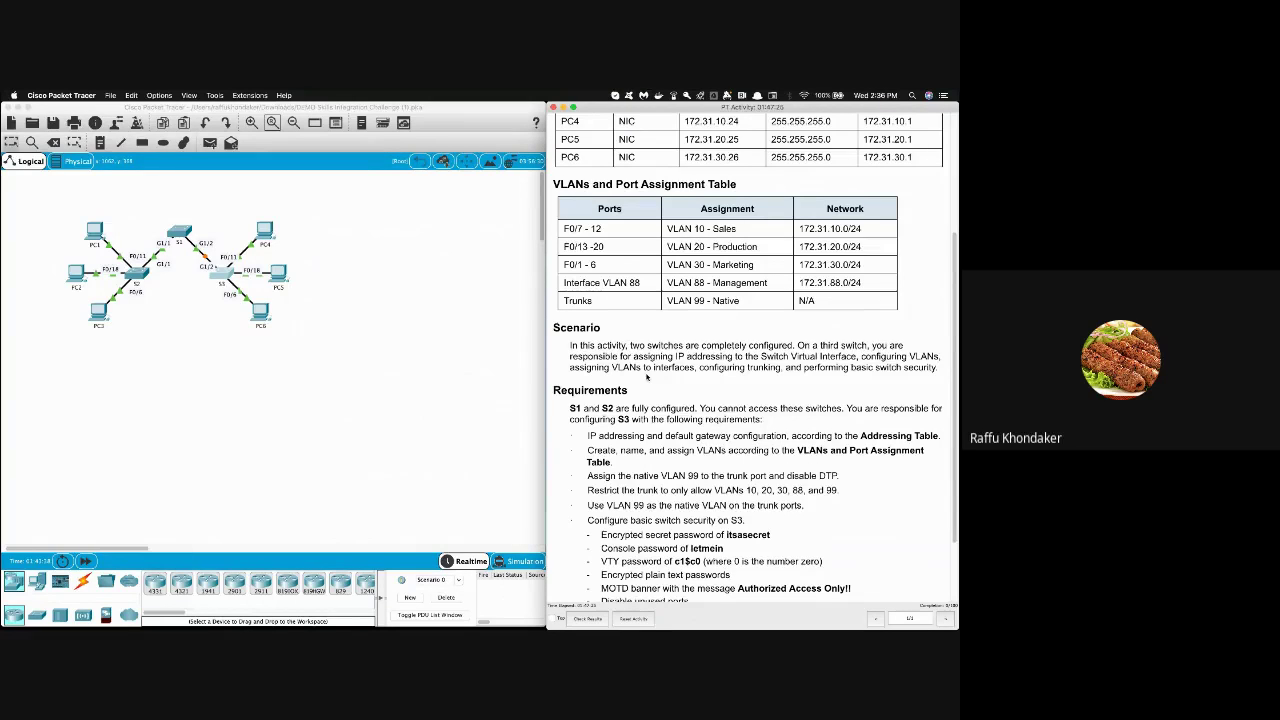
{"action": "left_click", "coordinate": [290, 322]}
{"action": "key", "text": "Return"}
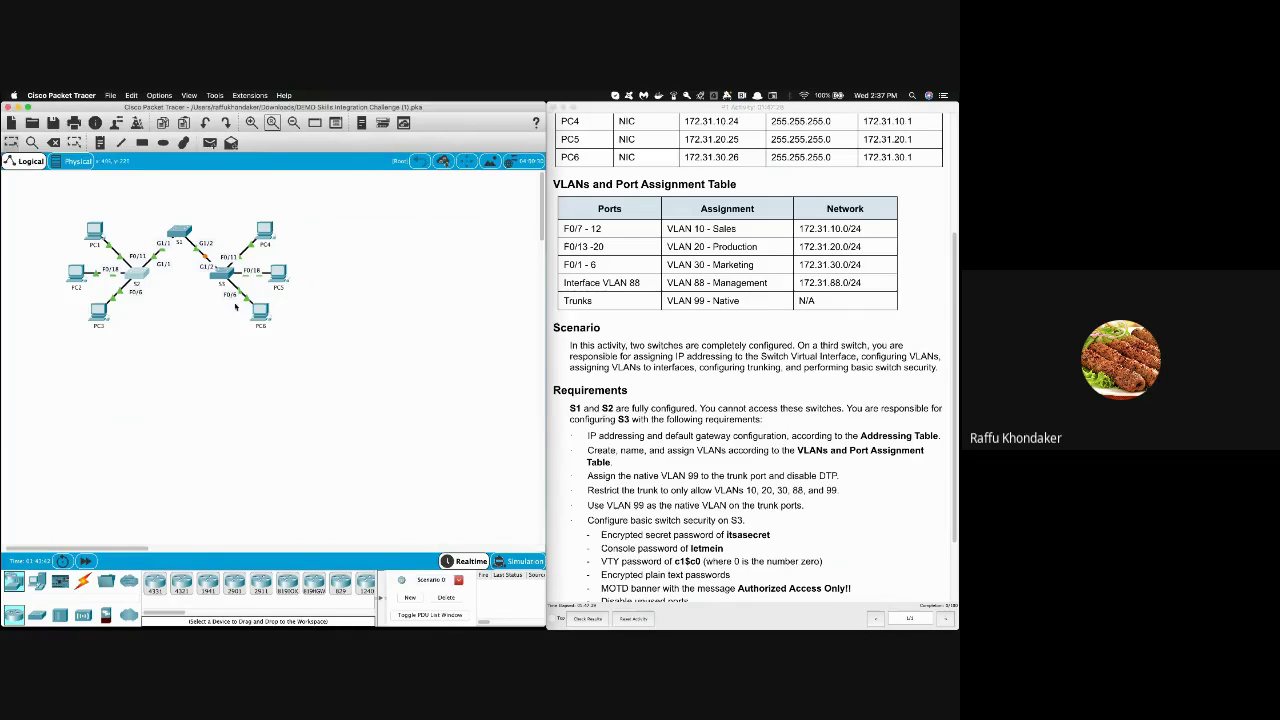
{"action": "left_click", "coordinate": [222, 272]}
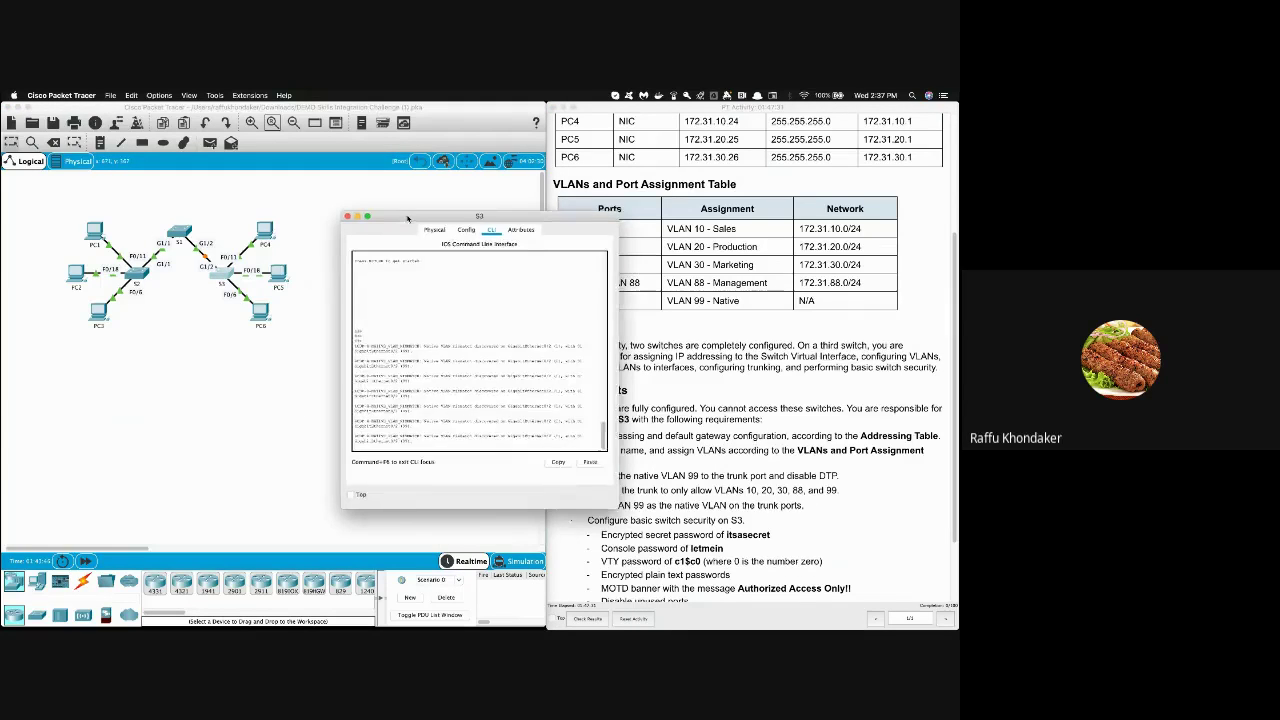
{"action": "left_click_drag", "start_coordinate": [412, 222], "coordinate": [351, 202]}
{"action": "left_click", "coordinate": [286, 196]}
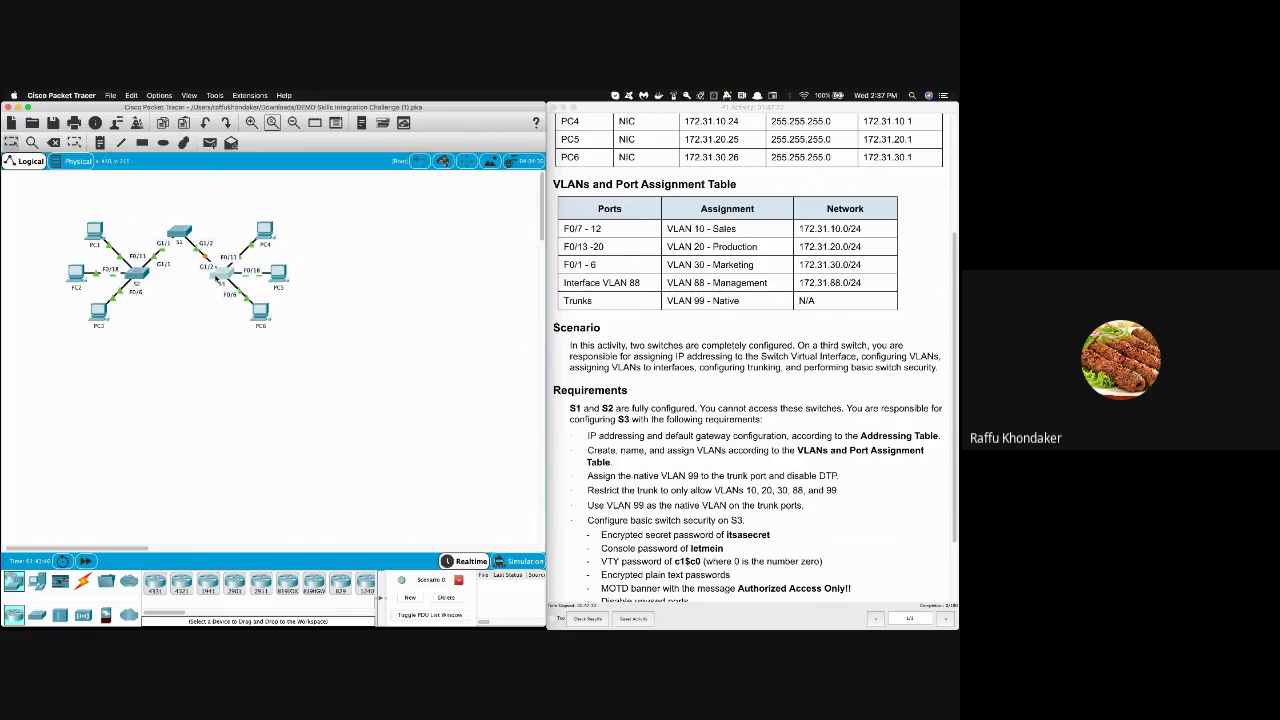
Open switch S3's command line interface and position its window so it does not cover the activity instructions
{"action": "left_click", "coordinate": [219, 276]}
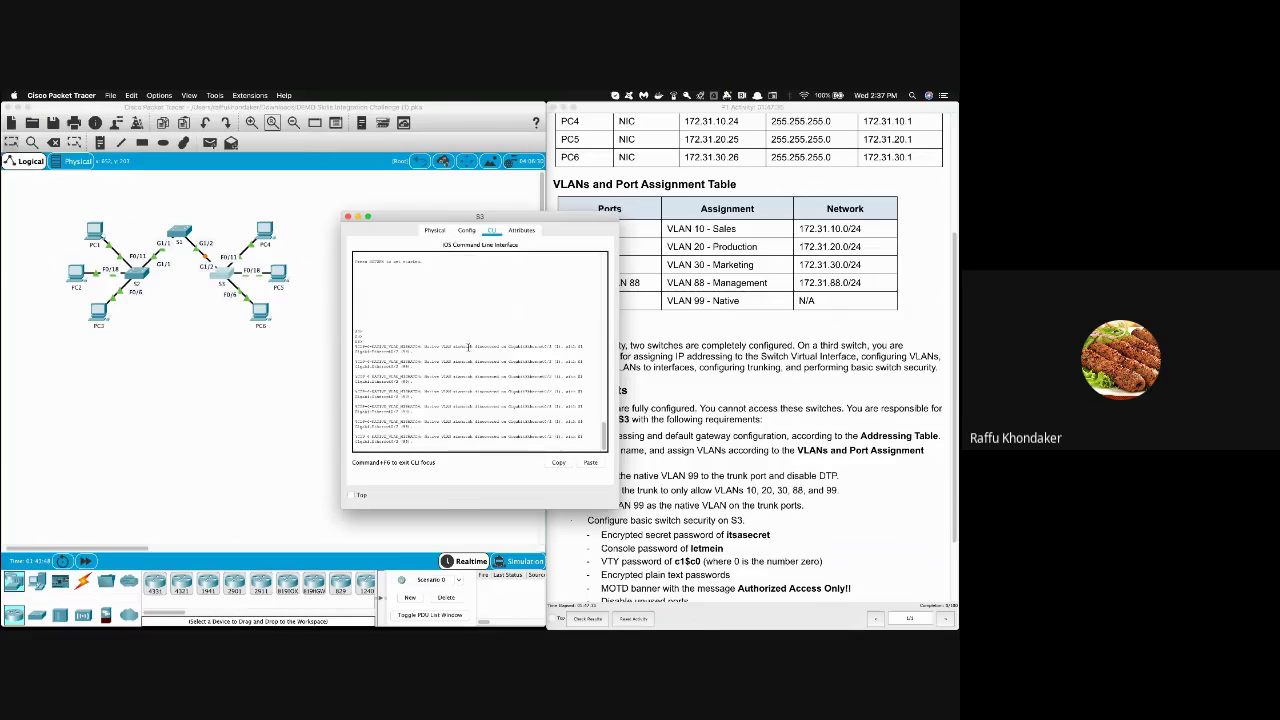
{"action": "left_click_drag", "start_coordinate": [393, 218], "coordinate": [315, 188]}
{"action": "left_click", "coordinate": [359, 200]}
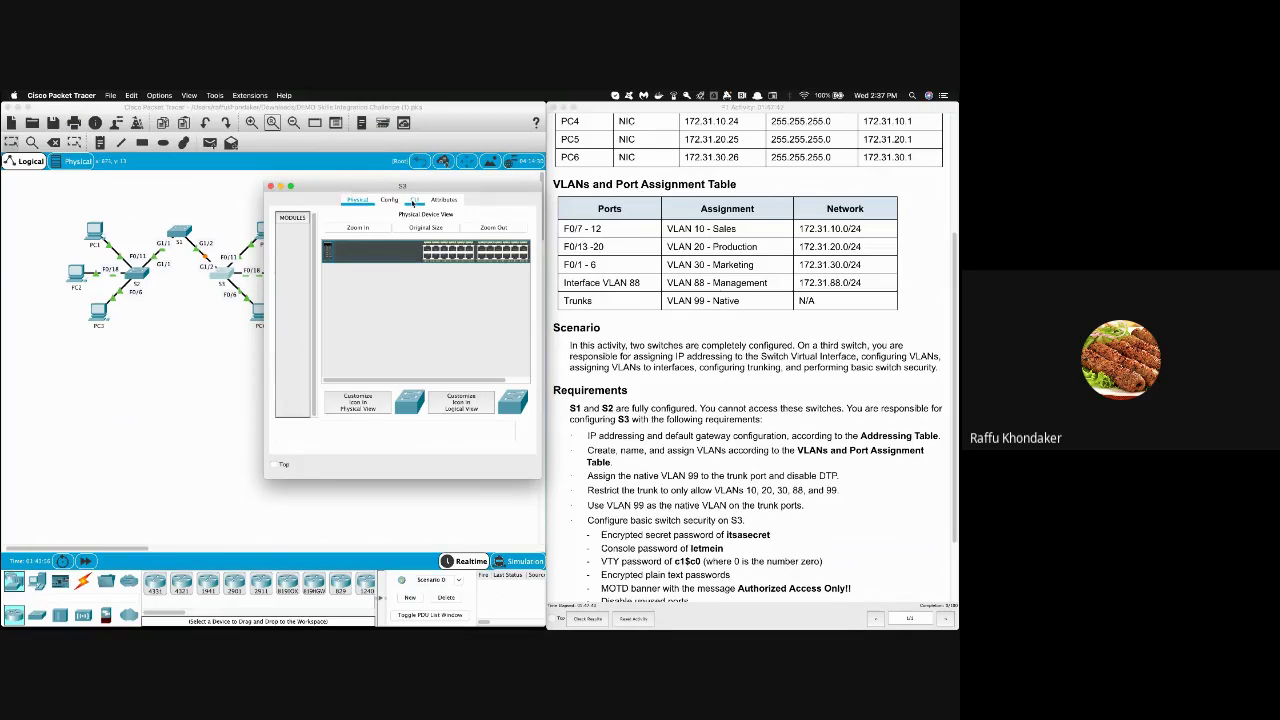
{"action": "left_click", "coordinate": [414, 200]}
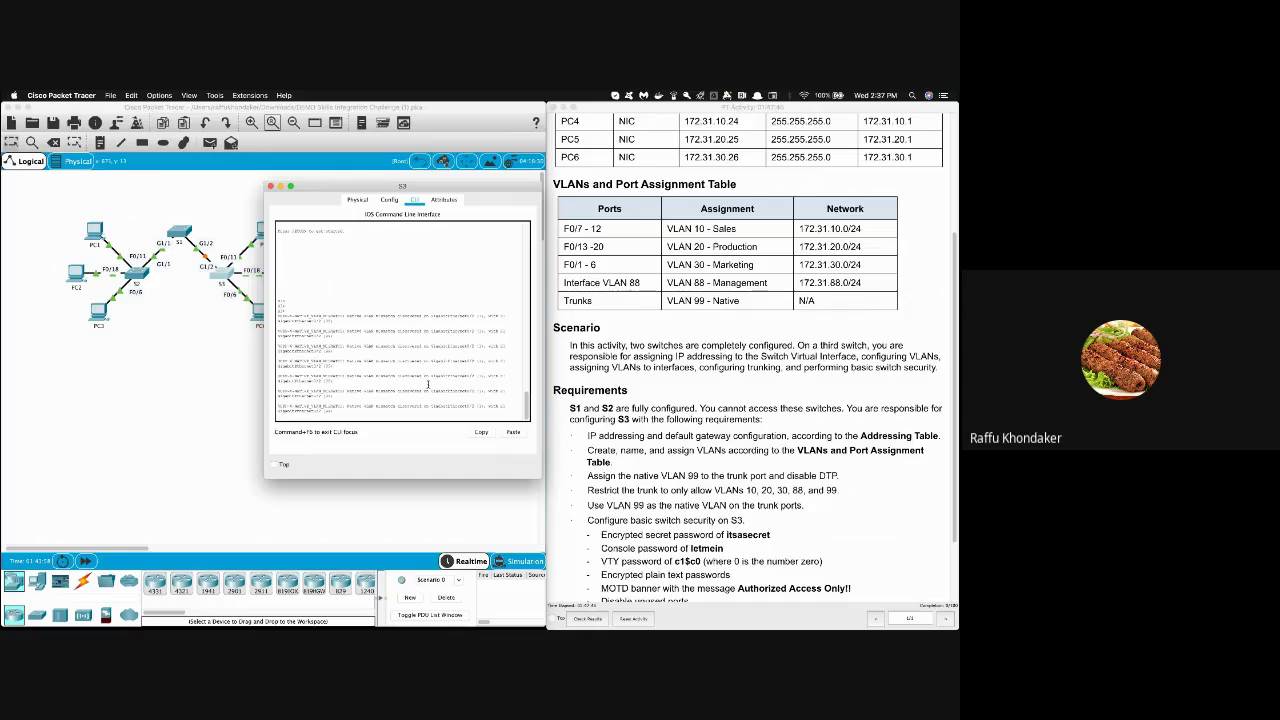
Enter privileged EXEC mode on S3 and go into global configuration mode
{"action": "key", "text": "Return"}
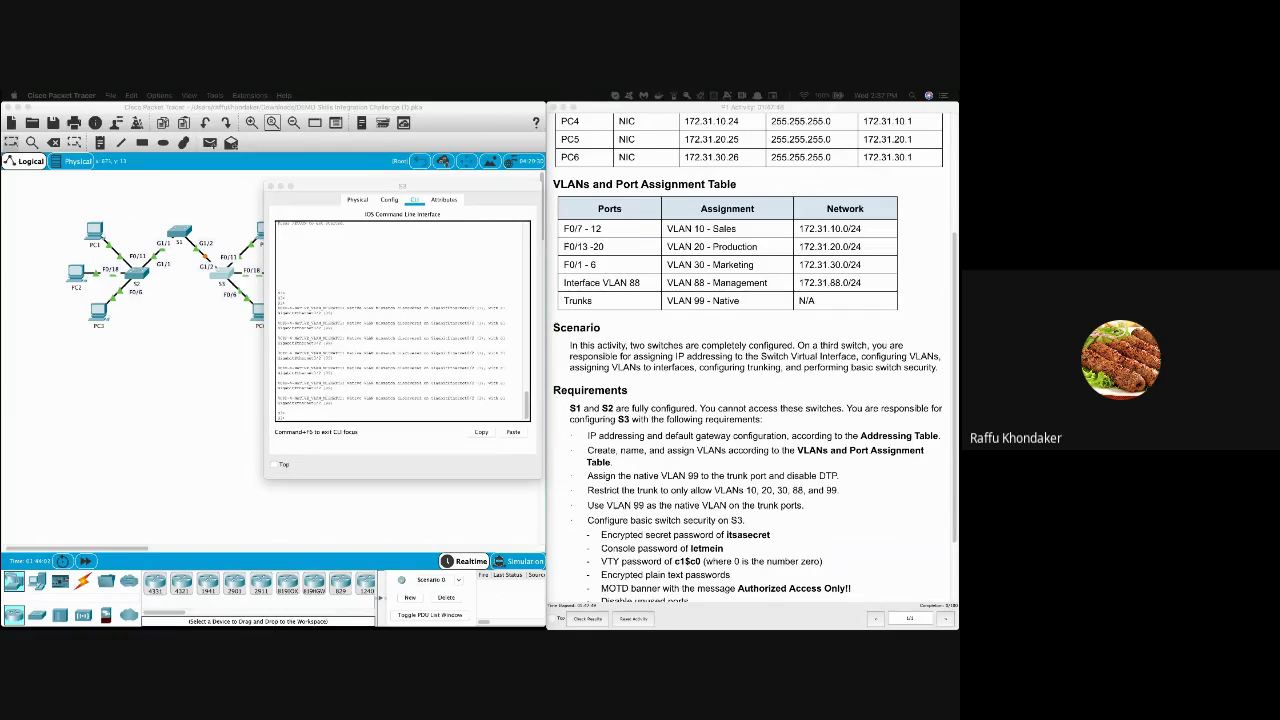
{"action": "left_click", "coordinate": [351, 393]}
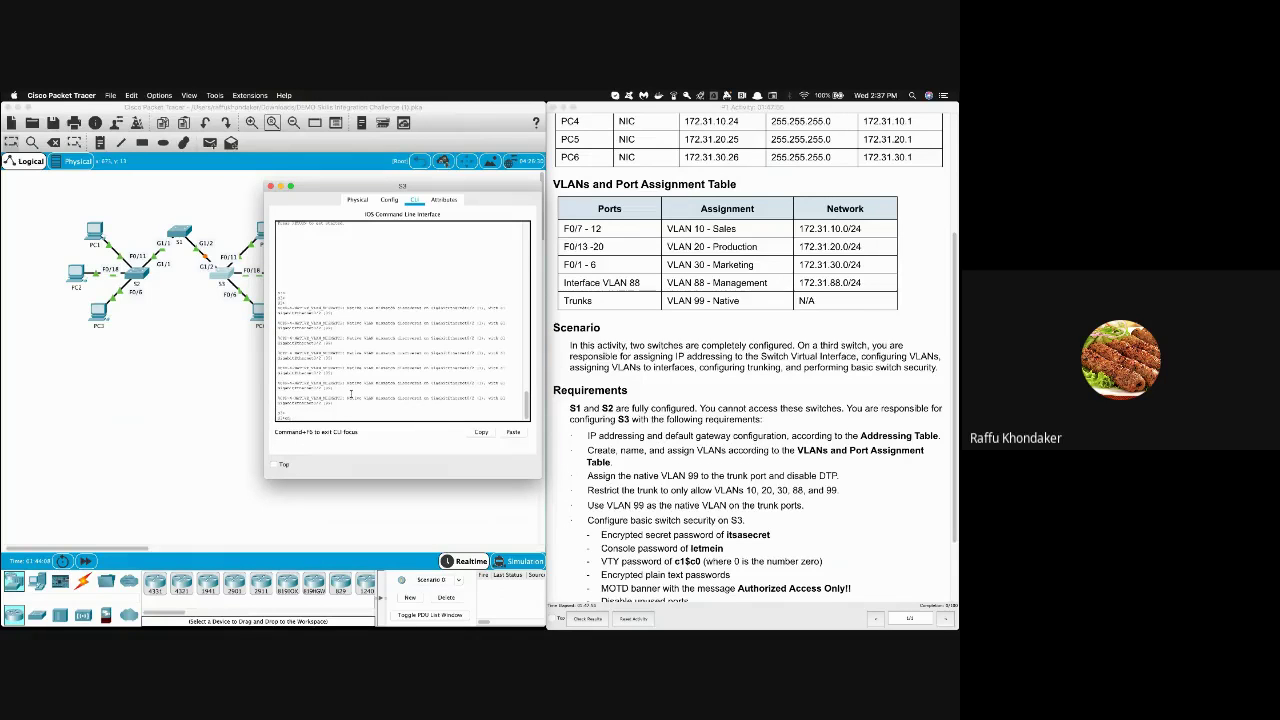
{"action": "key", "text": "Return"}
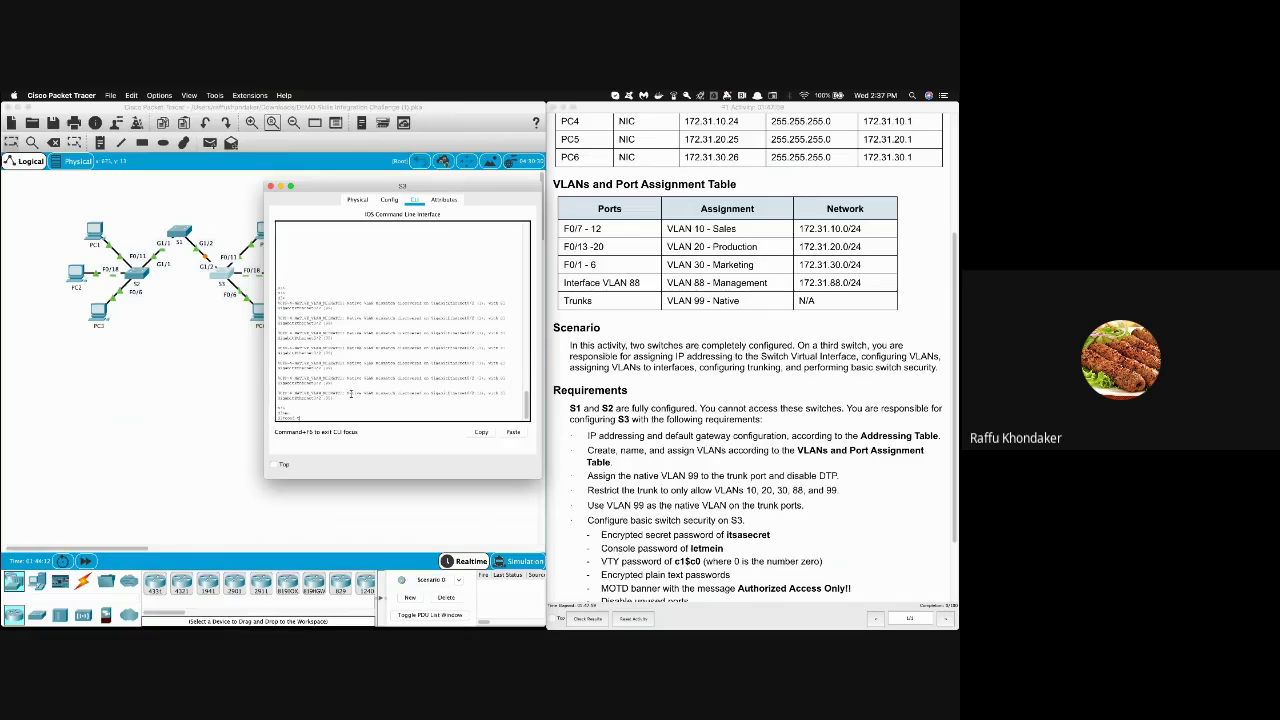
{"action": "key", "text": "Return"}
Examine the activity requirements and the addressing table entry for S3's VLAN 88 interface
{"action": "left_click", "coordinate": [773, 440]}
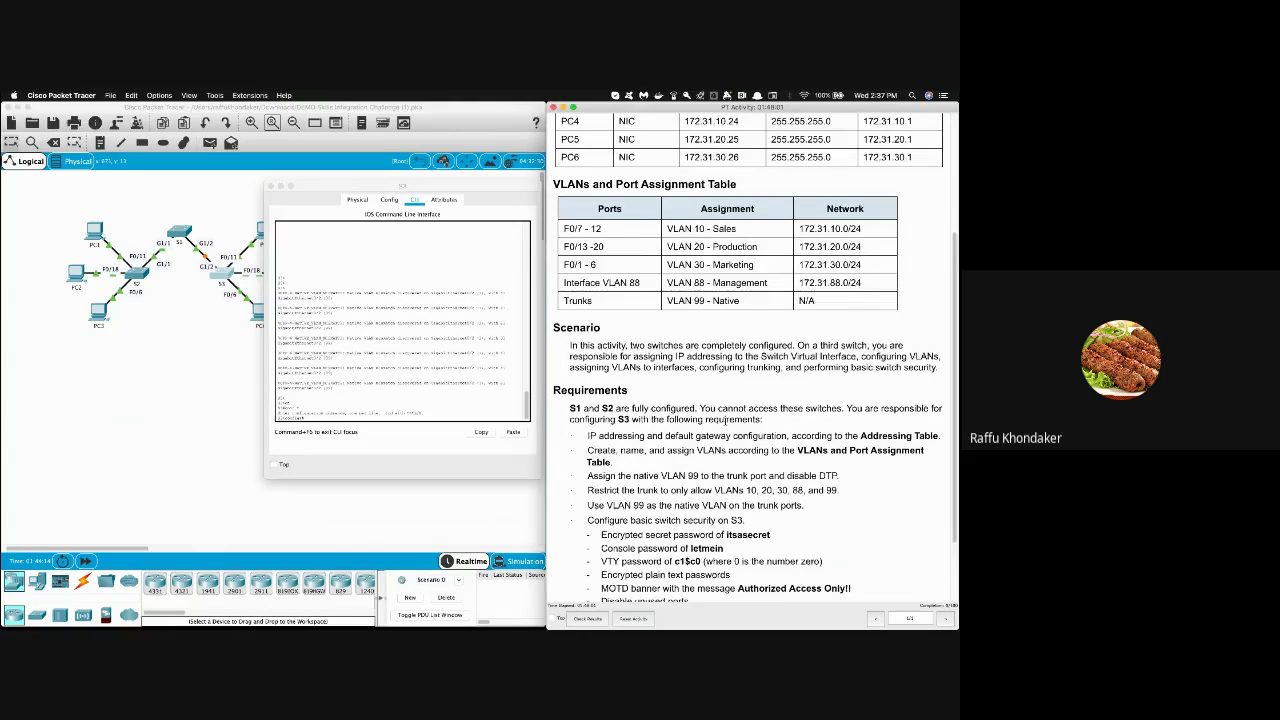
{"action": "scroll", "coordinate": [725, 420], "scroll_direction": "down", "scroll_amount": 2}
{"action": "scroll", "coordinate": [727, 418], "scroll_direction": "down", "scroll_amount": 1}
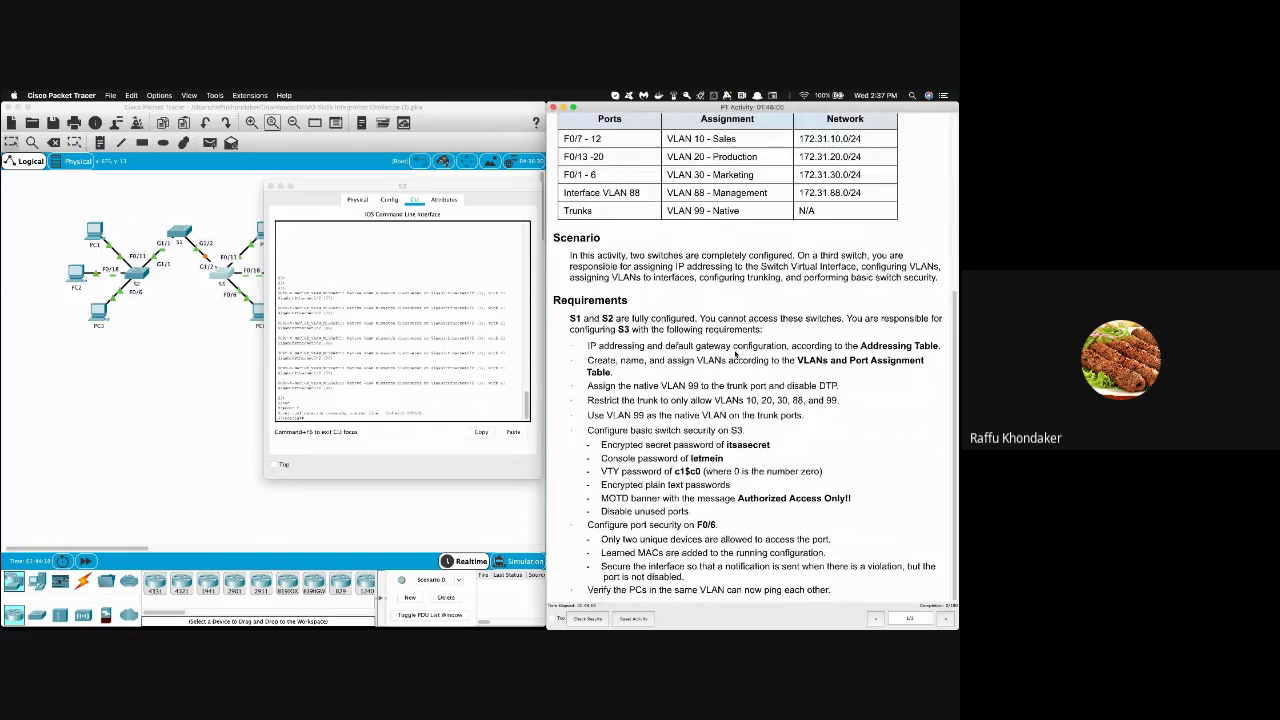
{"action": "scroll", "coordinate": [736, 352], "scroll_direction": "up", "scroll_amount": 8}
{"action": "scroll", "coordinate": [743, 402], "scroll_direction": "down", "scroll_amount": 3}
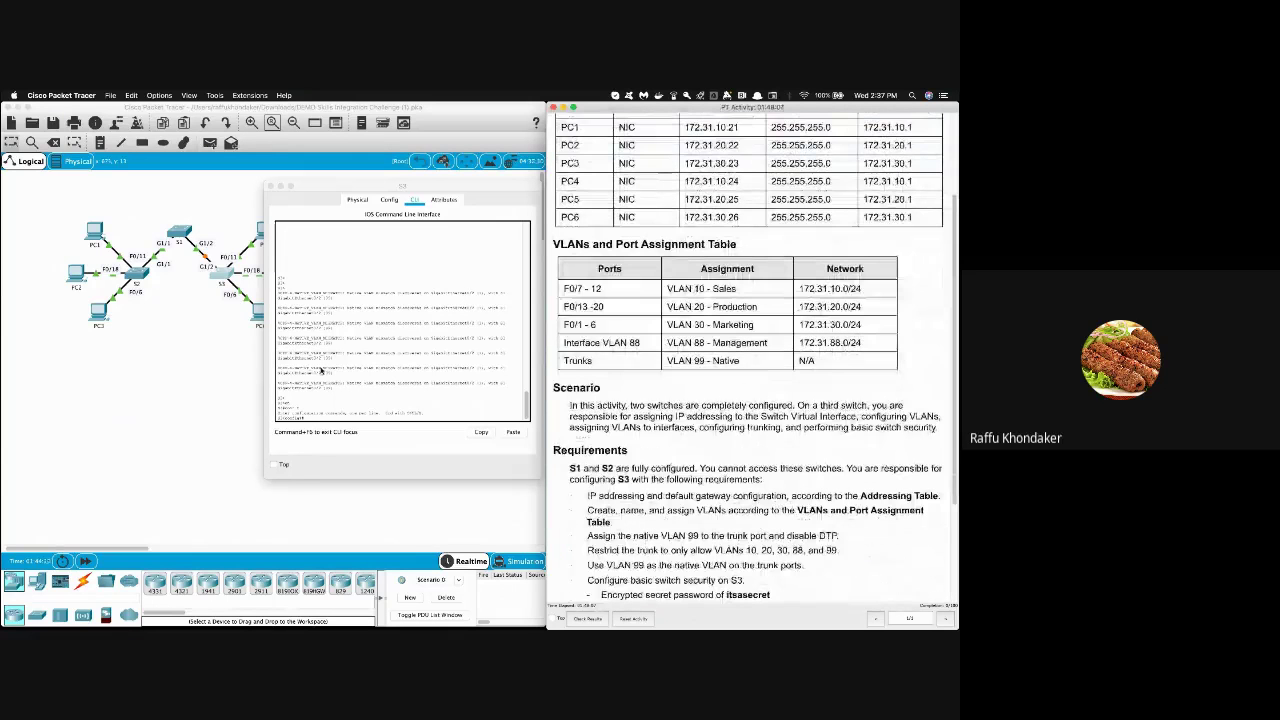
{"action": "scroll", "coordinate": [679, 453], "scroll_direction": "up", "scroll_amount": 4}
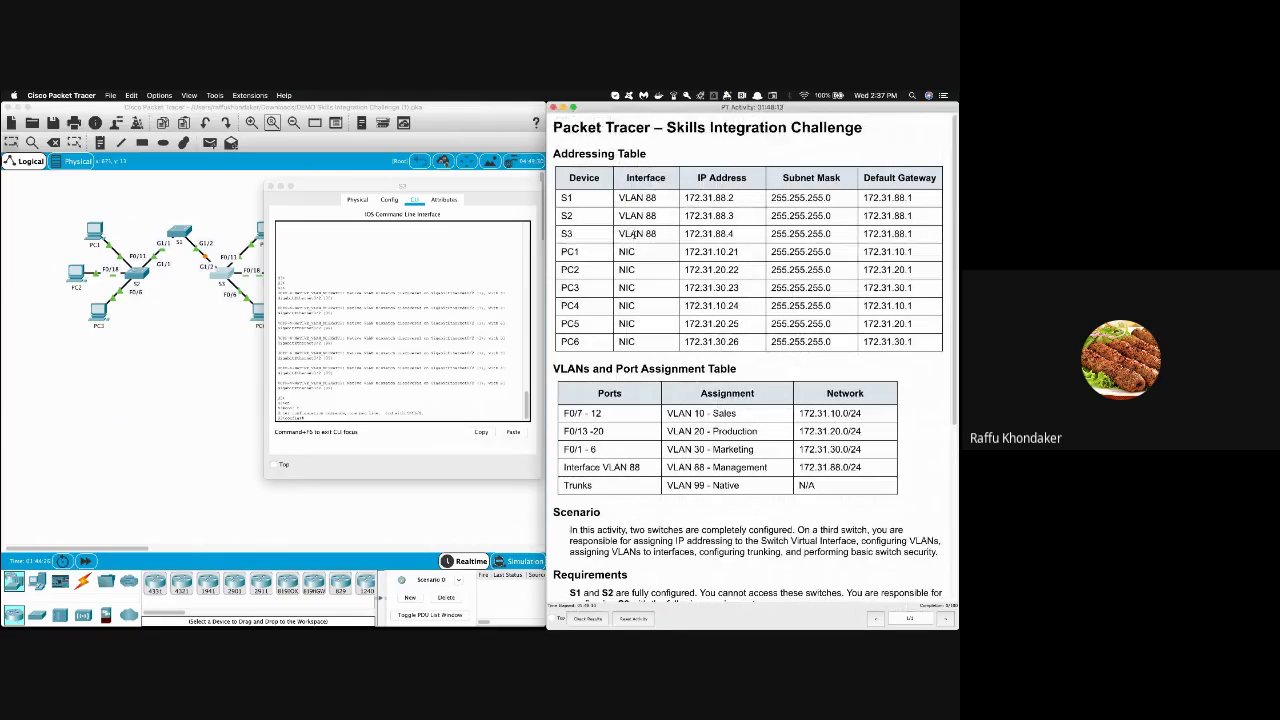
{"action": "left_click_drag", "start_coordinate": [618, 233], "coordinate": [657, 234]}
{"action": "scroll", "coordinate": [708, 465], "scroll_direction": "down", "scroll_amount": 2}
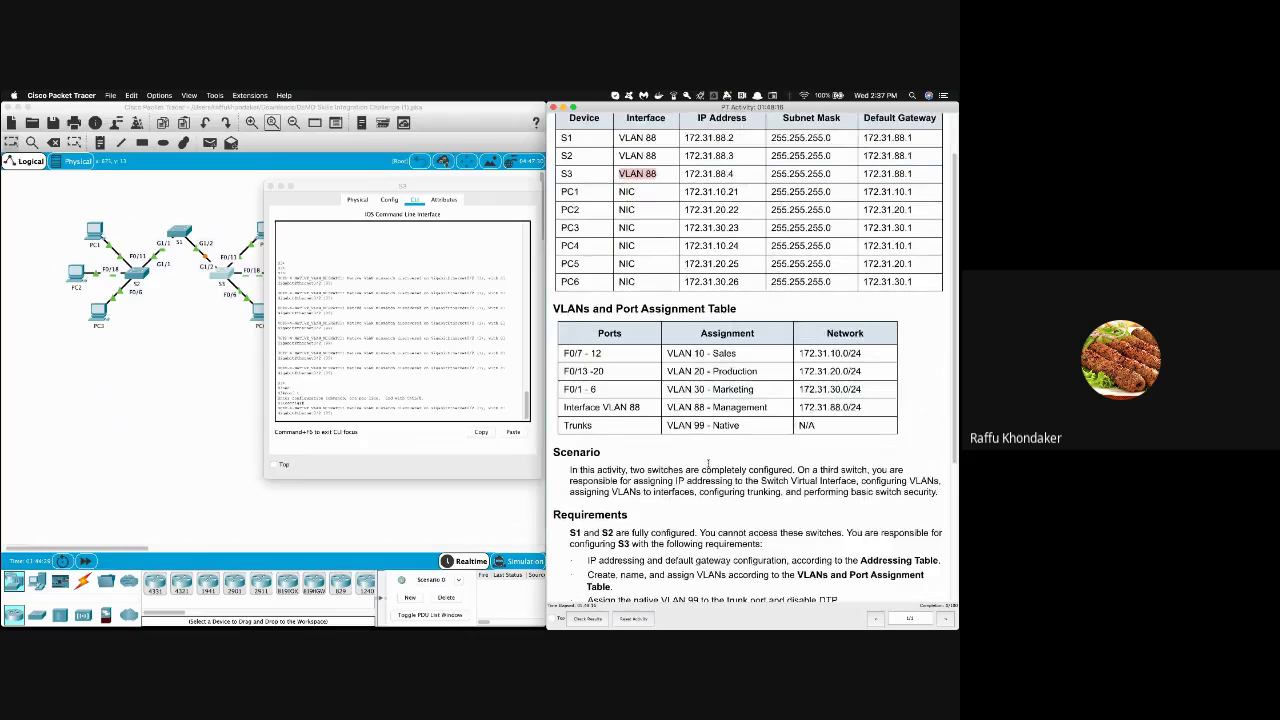
{"action": "scroll", "coordinate": [690, 400], "scroll_direction": "up", "scroll_amount": 2}
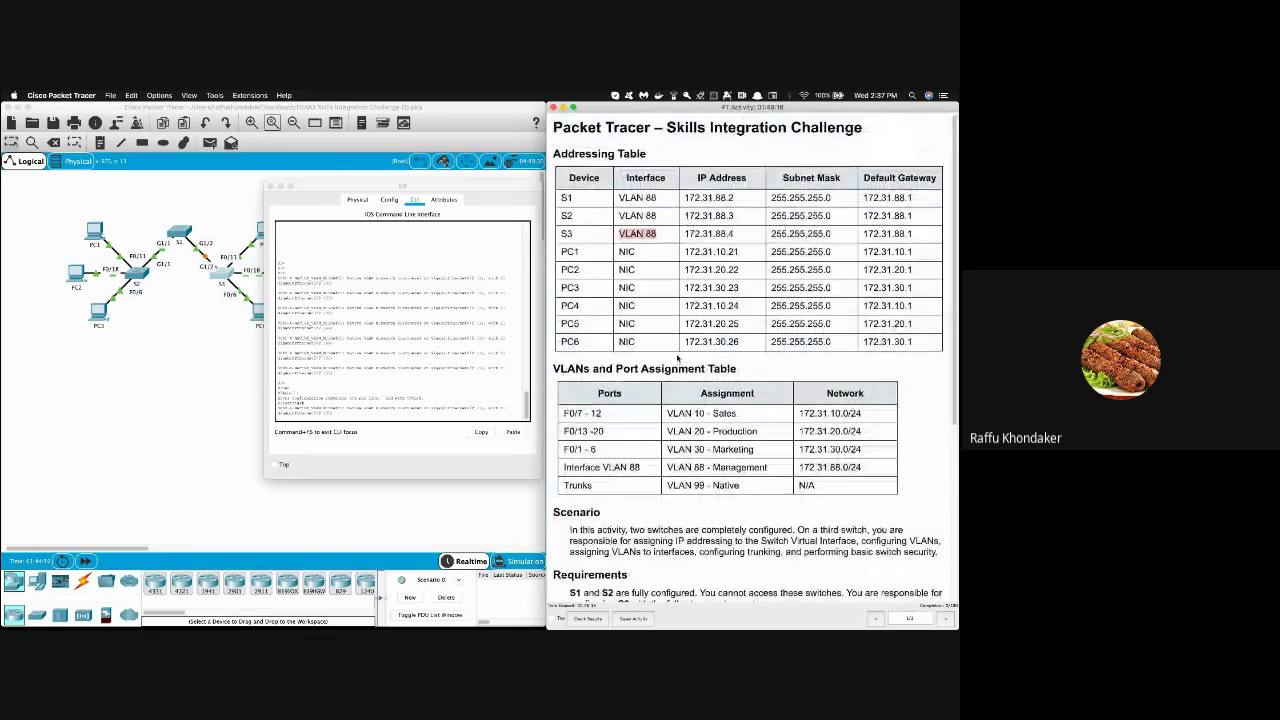
Enter interface configuration mode for VLAN 88 on S3 with int vlan 88
{"action": "left_click", "coordinate": [330, 372]}
{"action": "key", "text": "Return"}
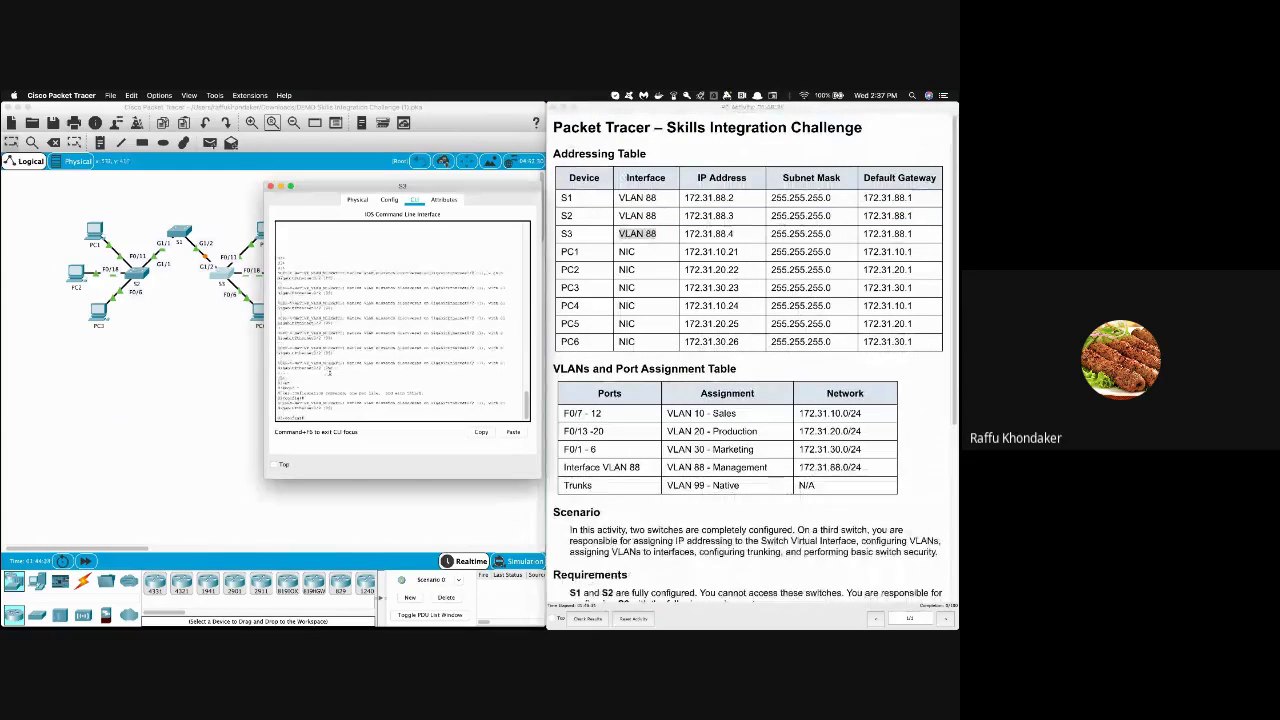
{"action": "type", "text": "int vlan 88"}
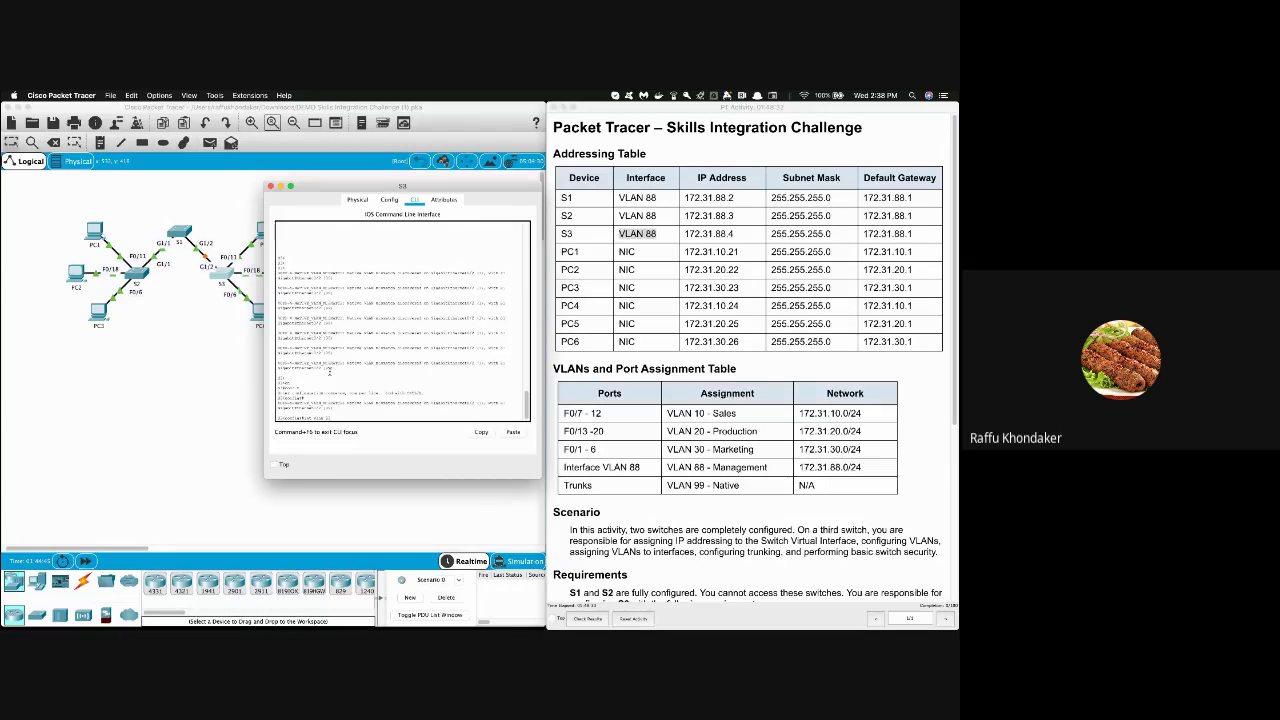
{"action": "key", "text": "Return"}
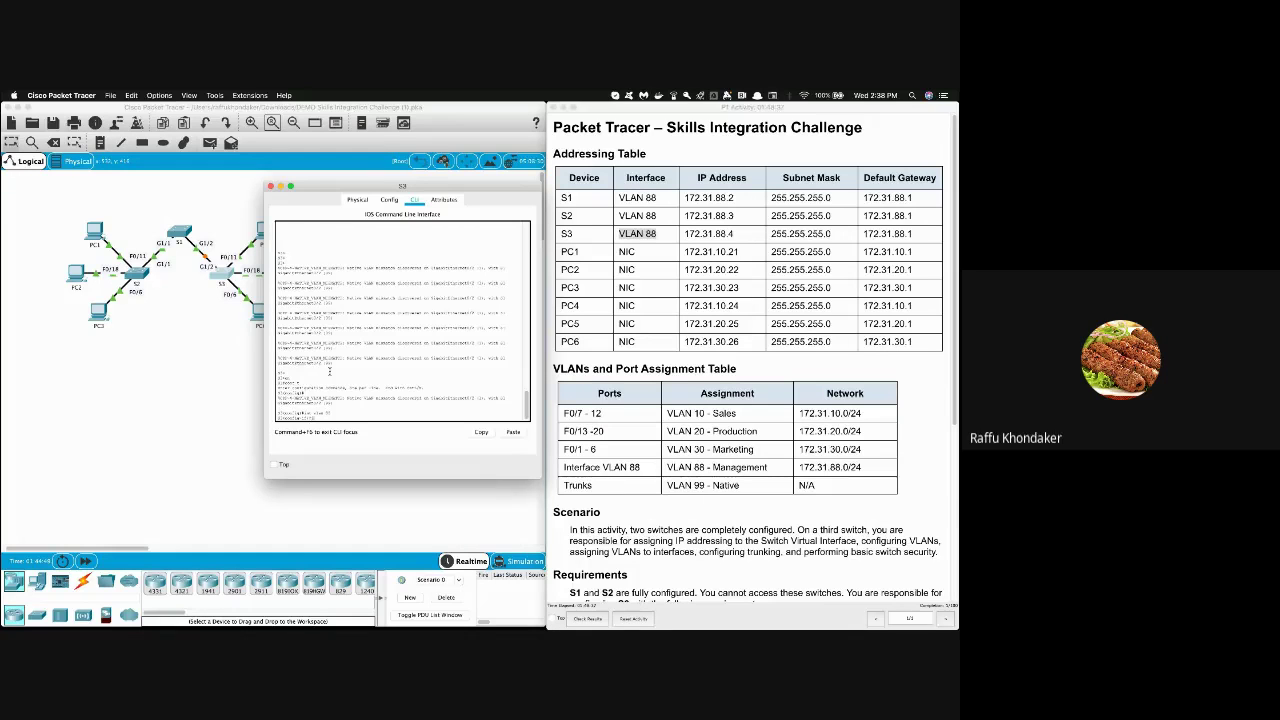
Enter the ip address command for S3's VLAN 88 interface with the address 172.31.88.4 taken from the addressing table
{"action": "type", "text": "ip address"}
{"action": "left_click_drag", "start_coordinate": [733, 235], "coordinate": [684, 234]}
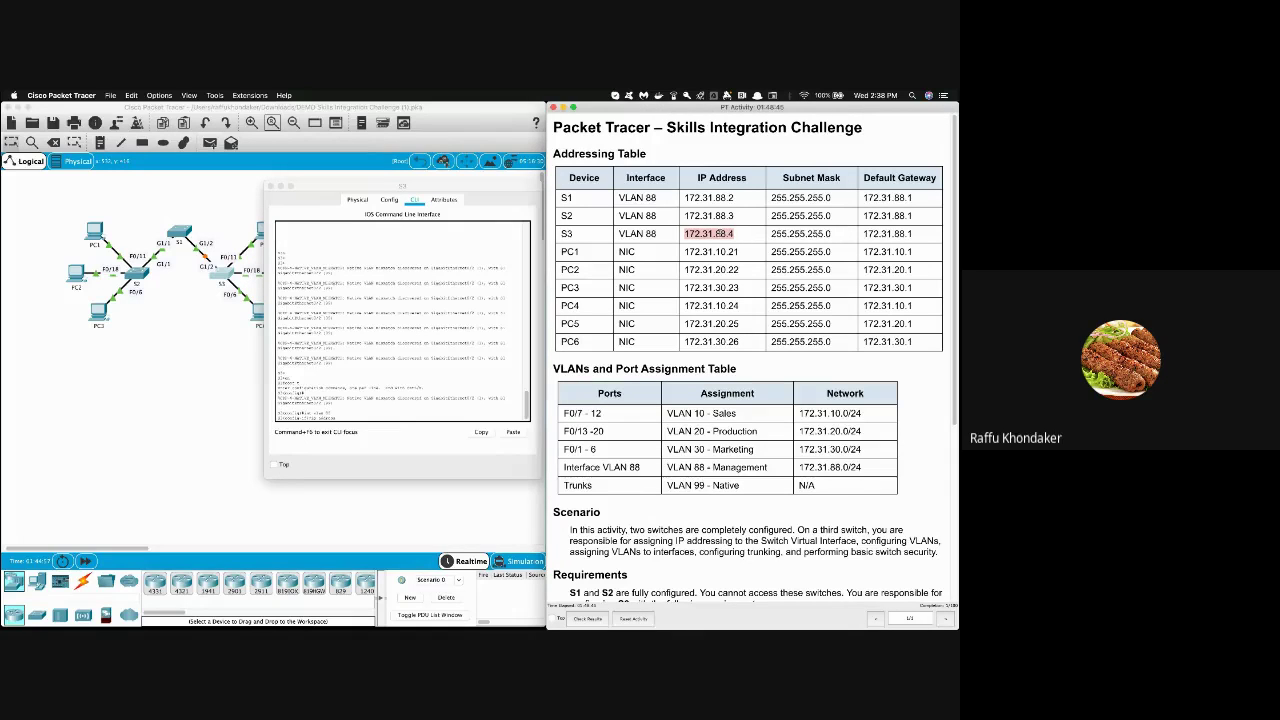
{"action": "left_click_drag", "start_coordinate": [831, 234], "coordinate": [803, 232]}
{"action": "double_click", "coordinate": [802, 233]}
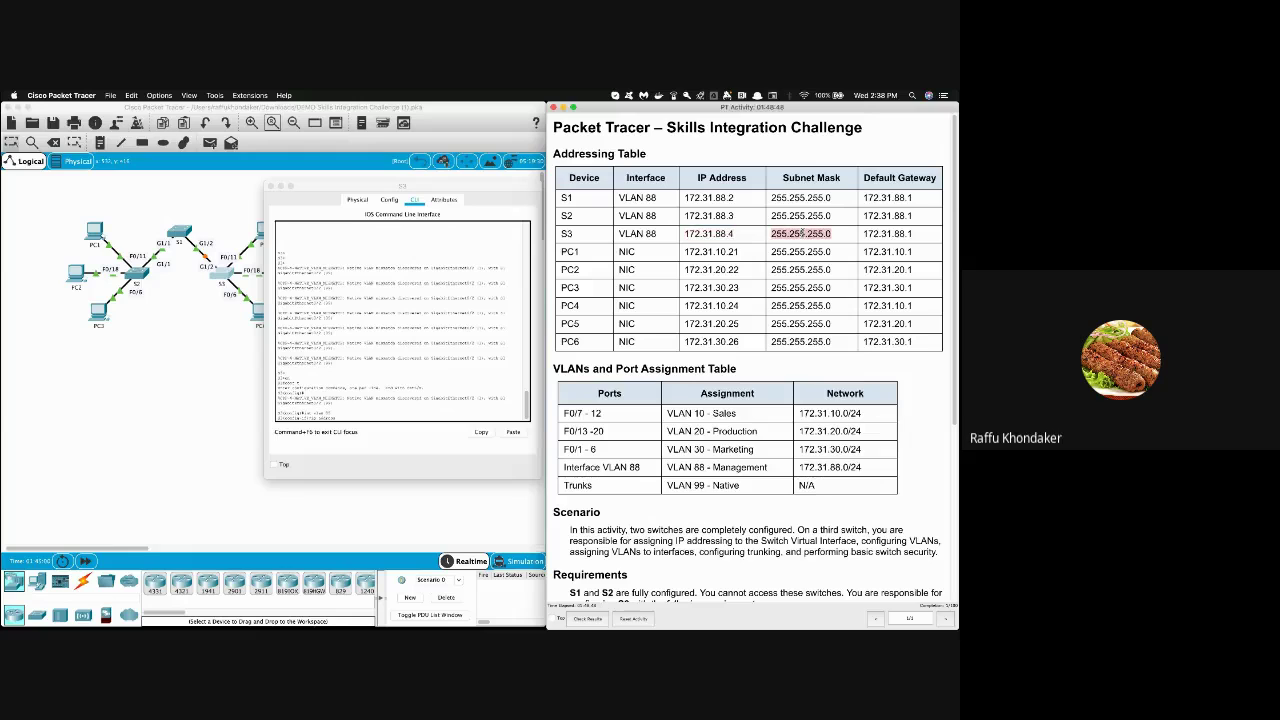
{"action": "left_click", "coordinate": [451, 383]}
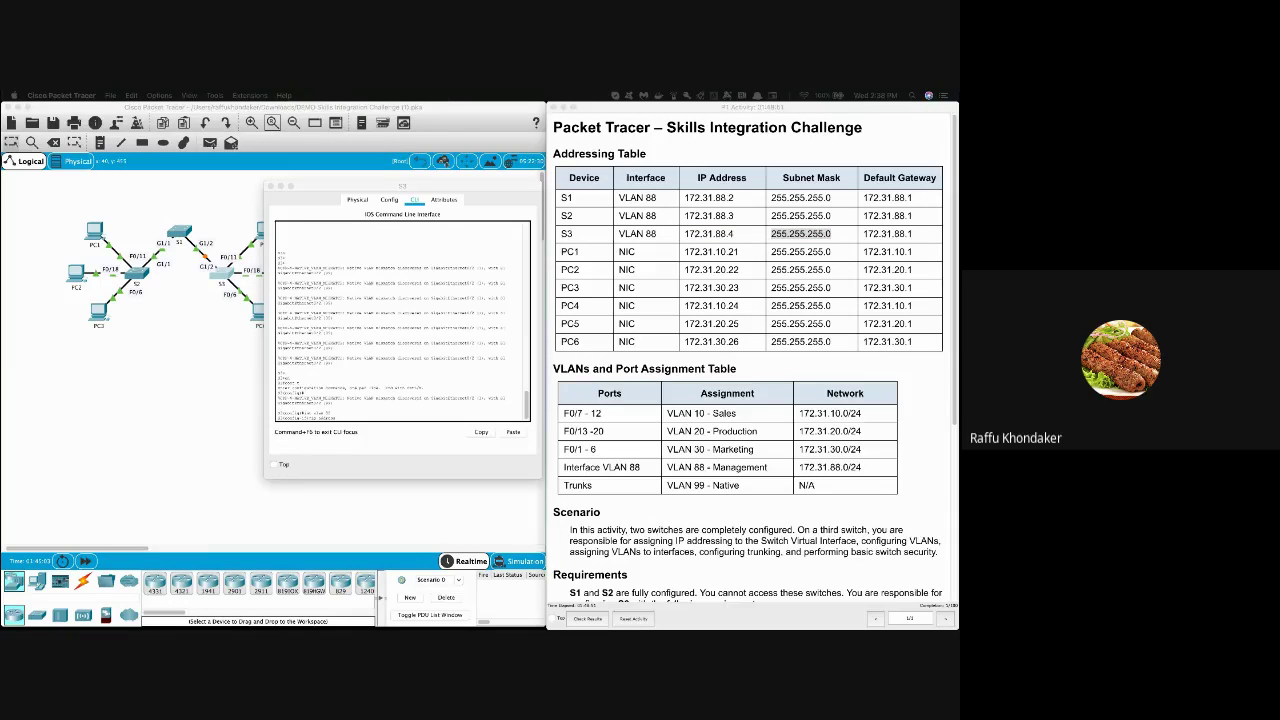
{"action": "double_click", "coordinate": [694, 234]}
{"action": "key", "text": "super+c"}
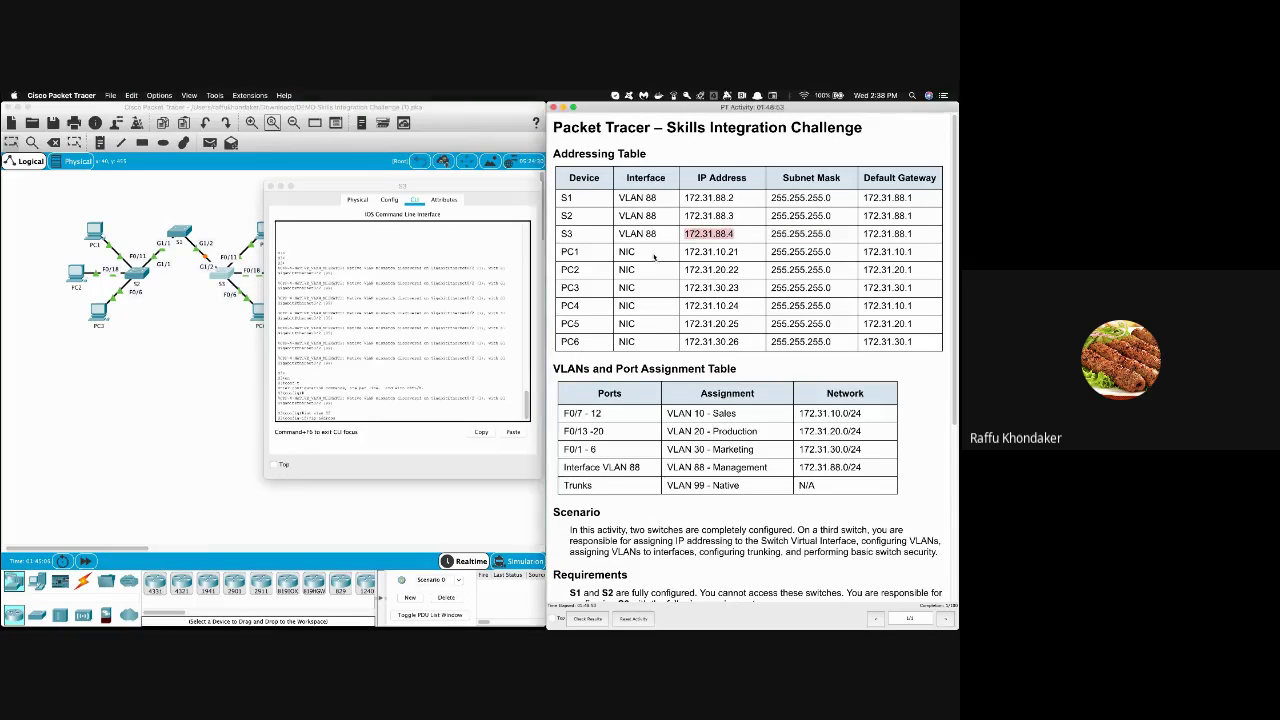
{"action": "right_click", "coordinate": [455, 364]}
{"action": "left_click", "coordinate": [470, 376]}
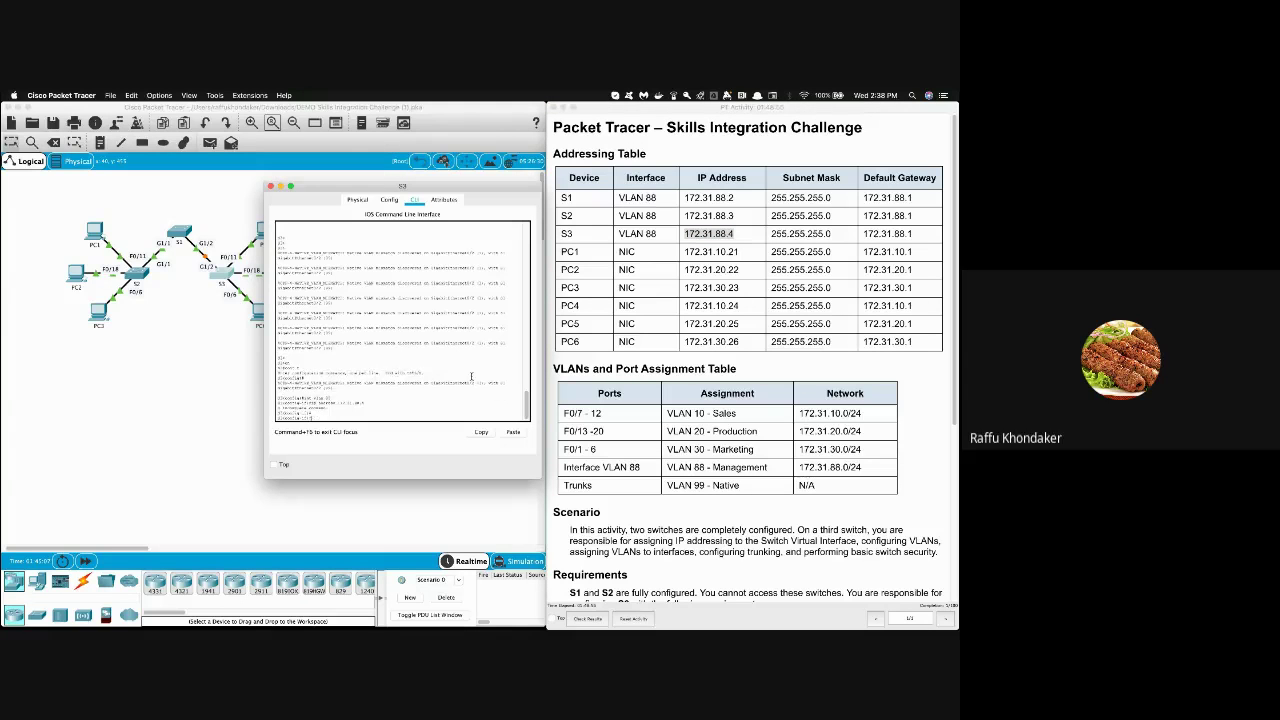
Reissue the VLAN 88 address 172.31.88.4 with subnet mask 255.255.255.0 and enable the interface with no shut
{"action": "key", "text": "Up"}
{"action": "left_click", "coordinate": [801, 244]}
{"action": "double_click", "coordinate": [800, 234]}
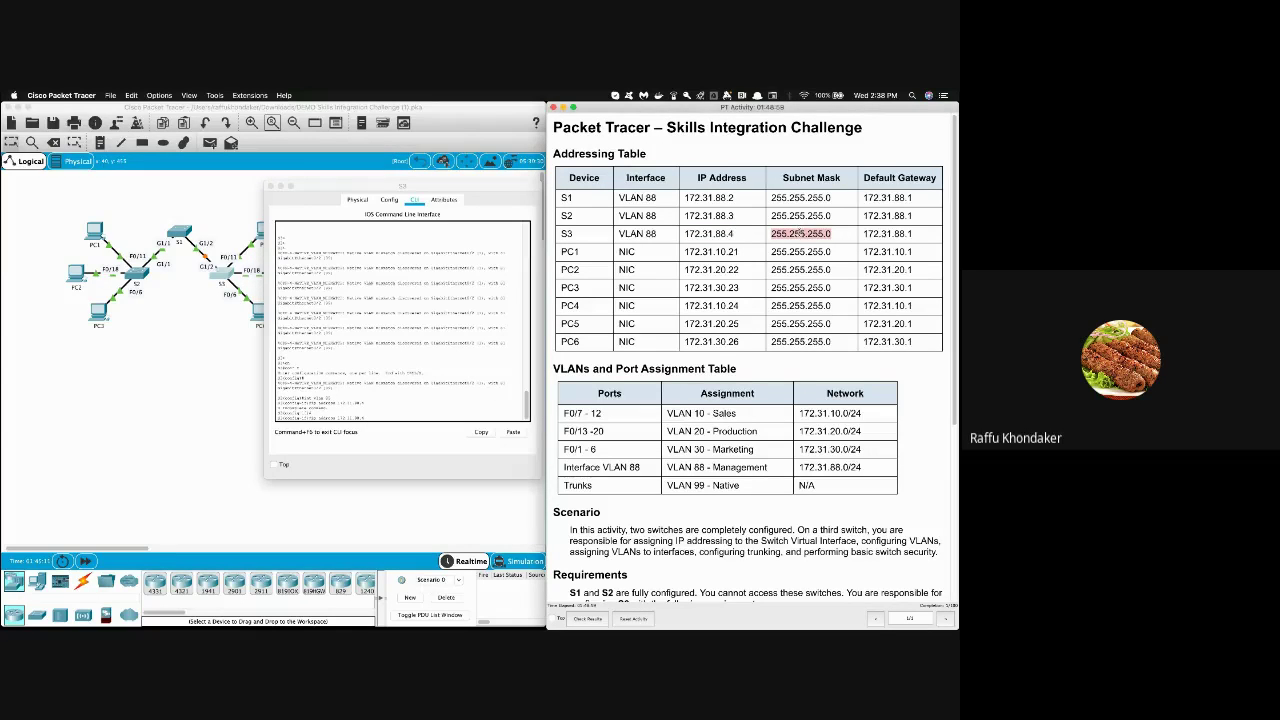
{"action": "key", "text": "super+c"}
{"action": "left_click_drag", "start_coordinate": [440, 327], "coordinate": [447, 341]}
{"action": "key", "text": "Return"}
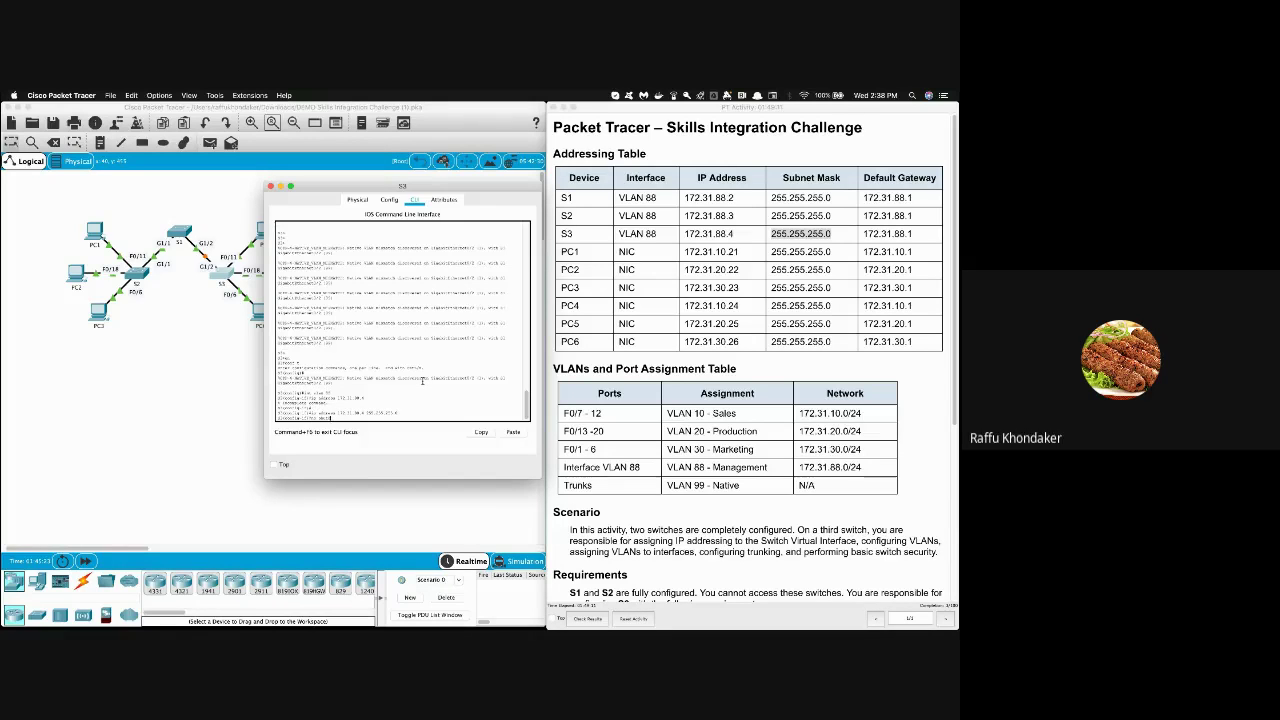
{"action": "key", "text": "Return"}
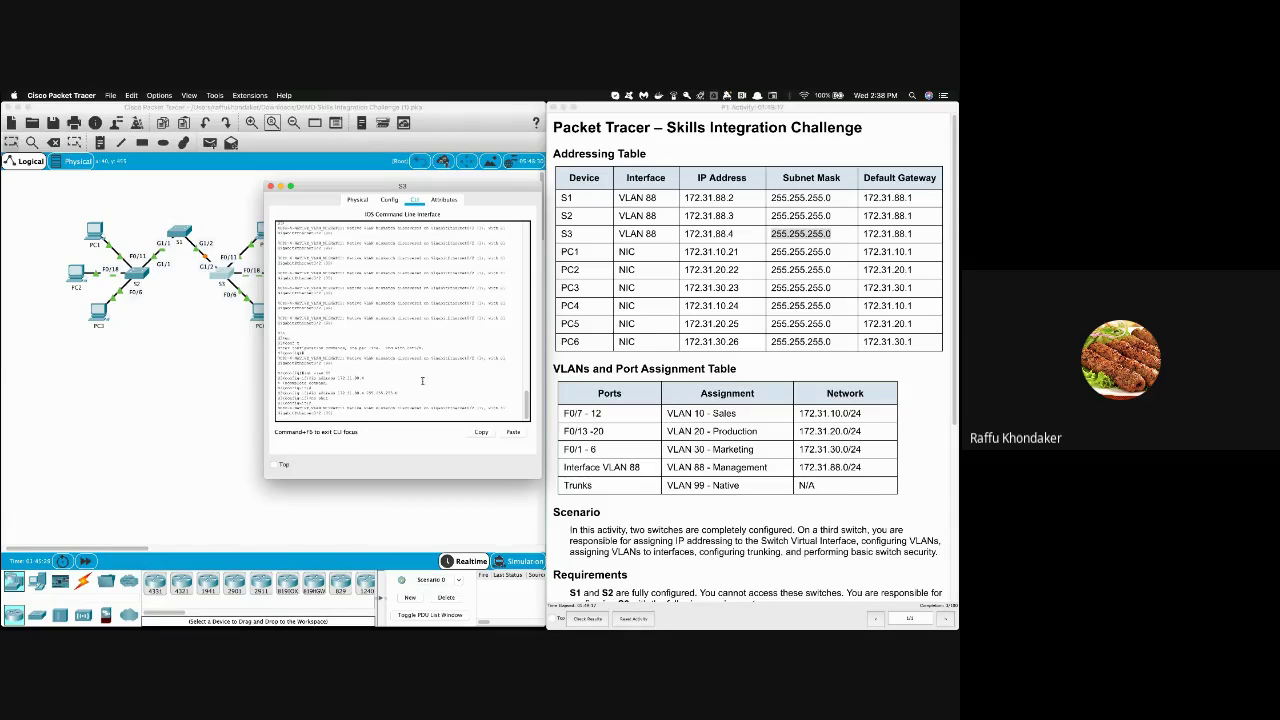
Set S3's default gateway to 172.31.88.1 in global configuration mode using ip default-gateway
{"action": "key", "text": "Return"}
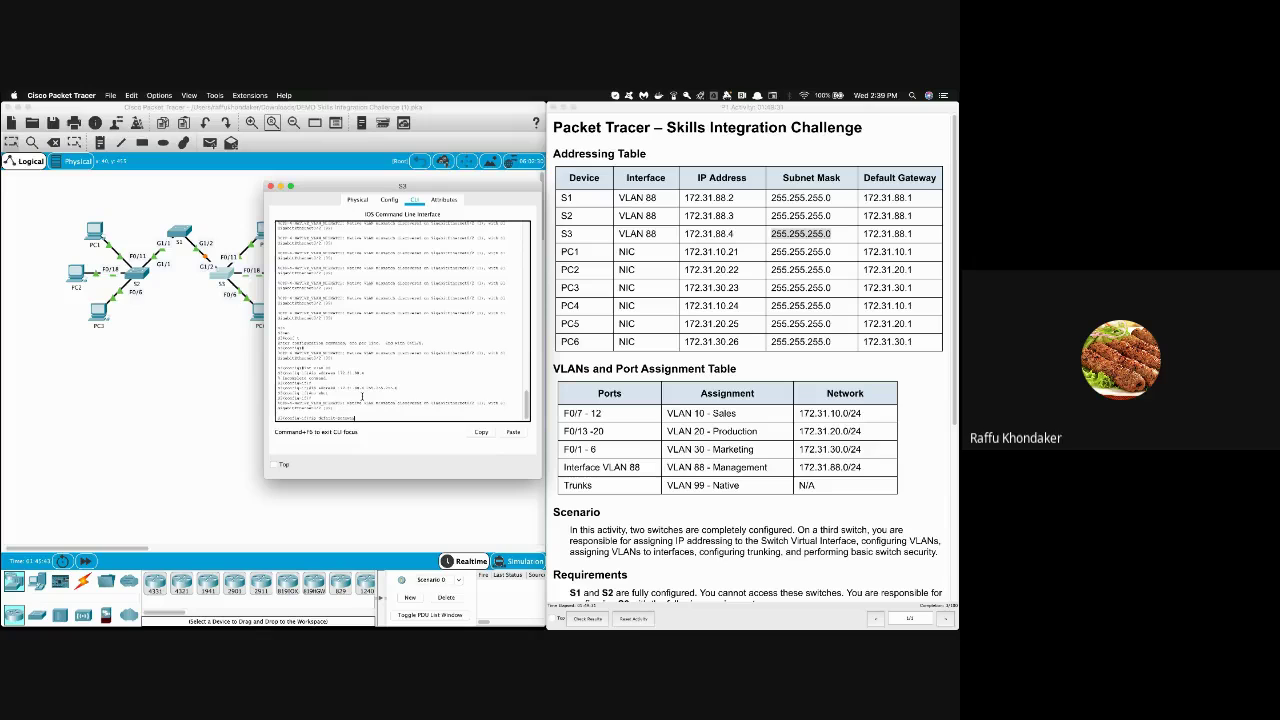
{"action": "double_click", "coordinate": [888, 233]}
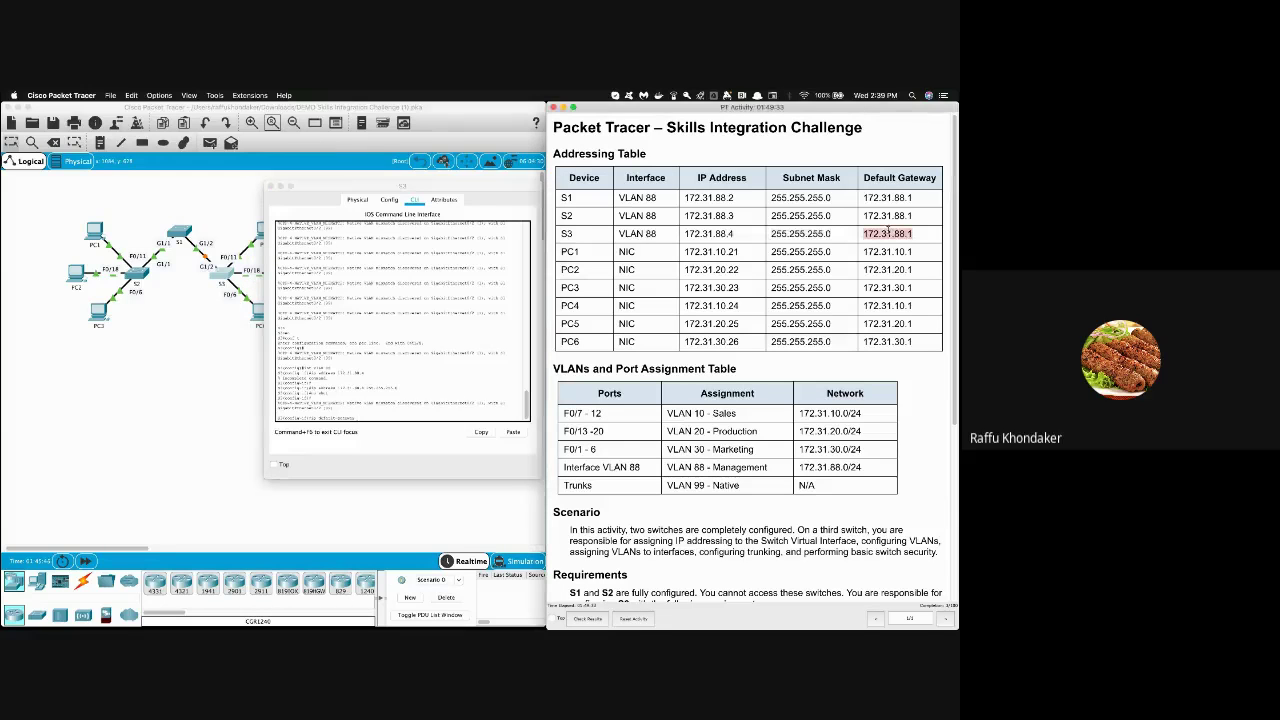
{"action": "right_click", "coordinate": [436, 395]}
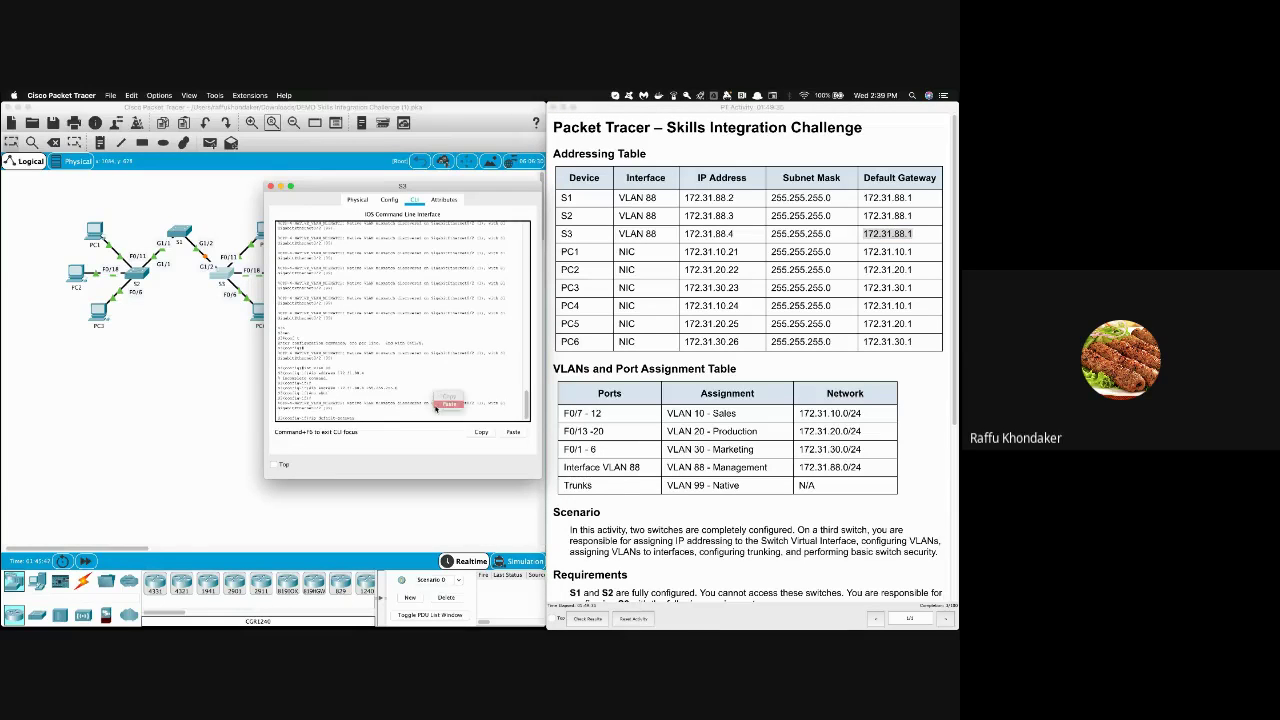
{"action": "left_click", "coordinate": [448, 403]}
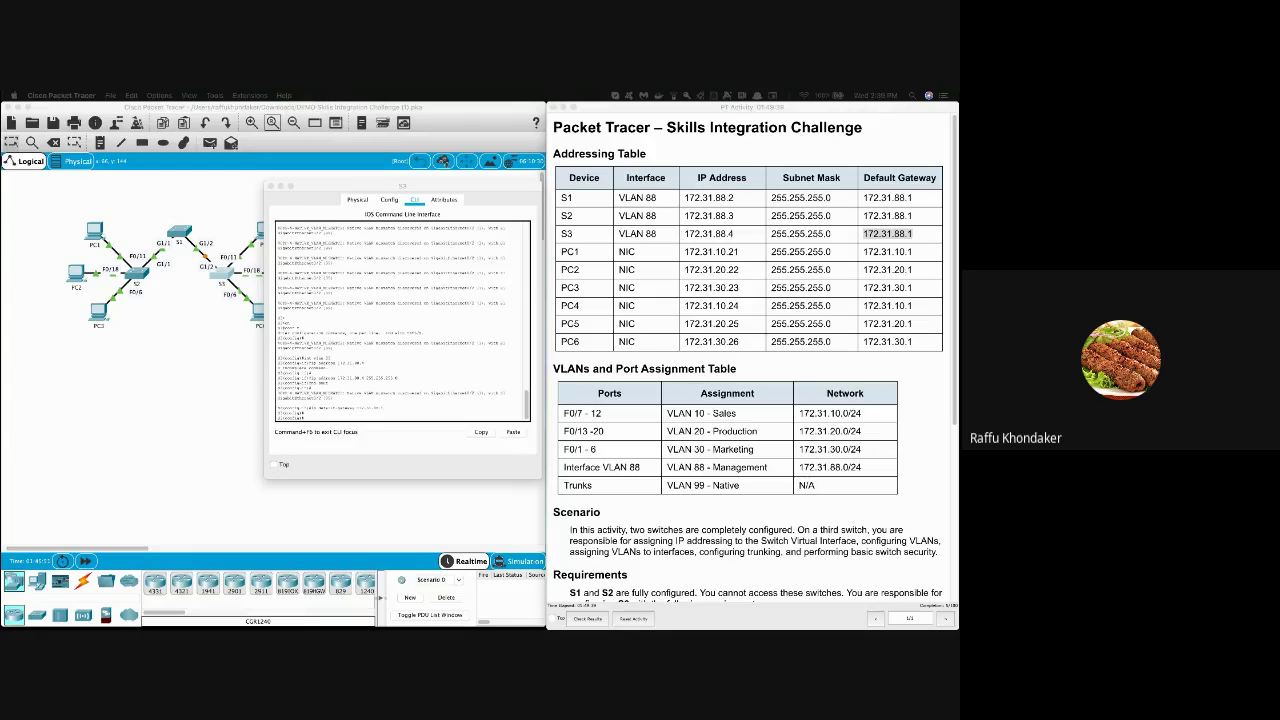
Consult the VLANs and Port Assignment Table and create VLAN 10 on S3
{"action": "left_click", "coordinate": [723, 413]}
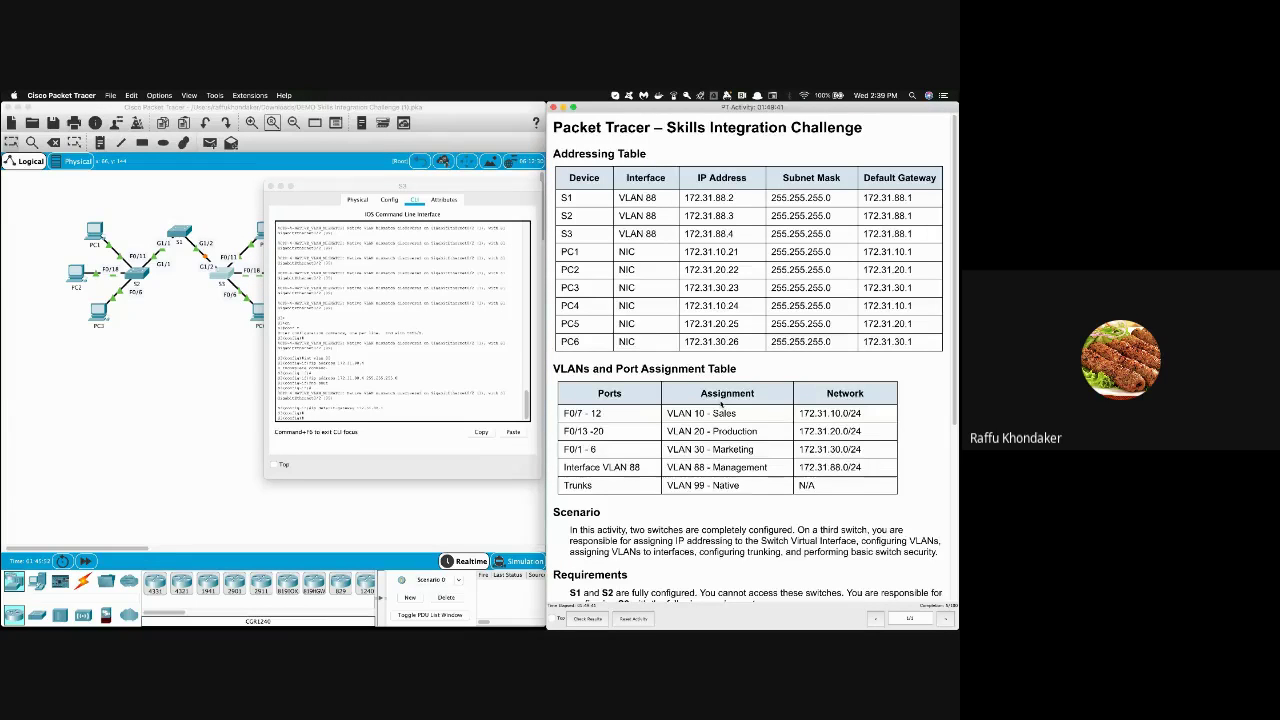
{"action": "scroll", "coordinate": [721, 408], "scroll_direction": "down", "scroll_amount": 2}
{"action": "scroll", "coordinate": [718, 410], "scroll_direction": "down", "scroll_amount": 5}
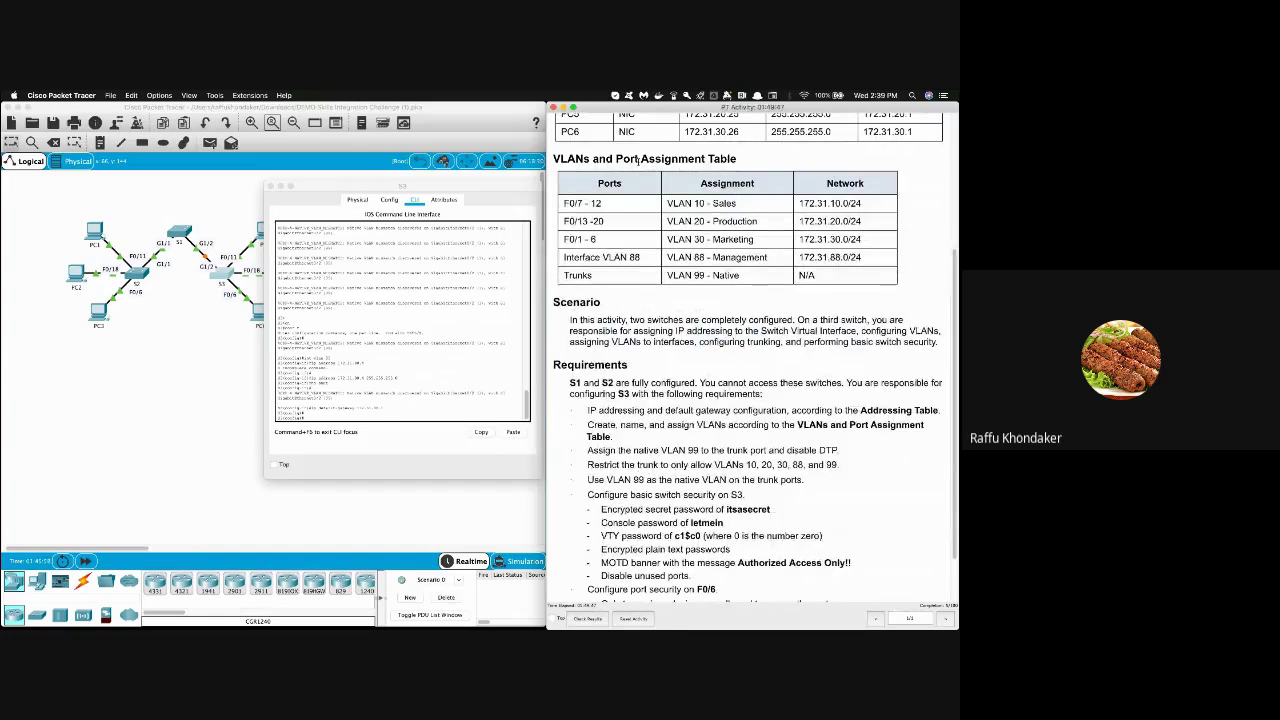
{"action": "left_click", "coordinate": [334, 329]}
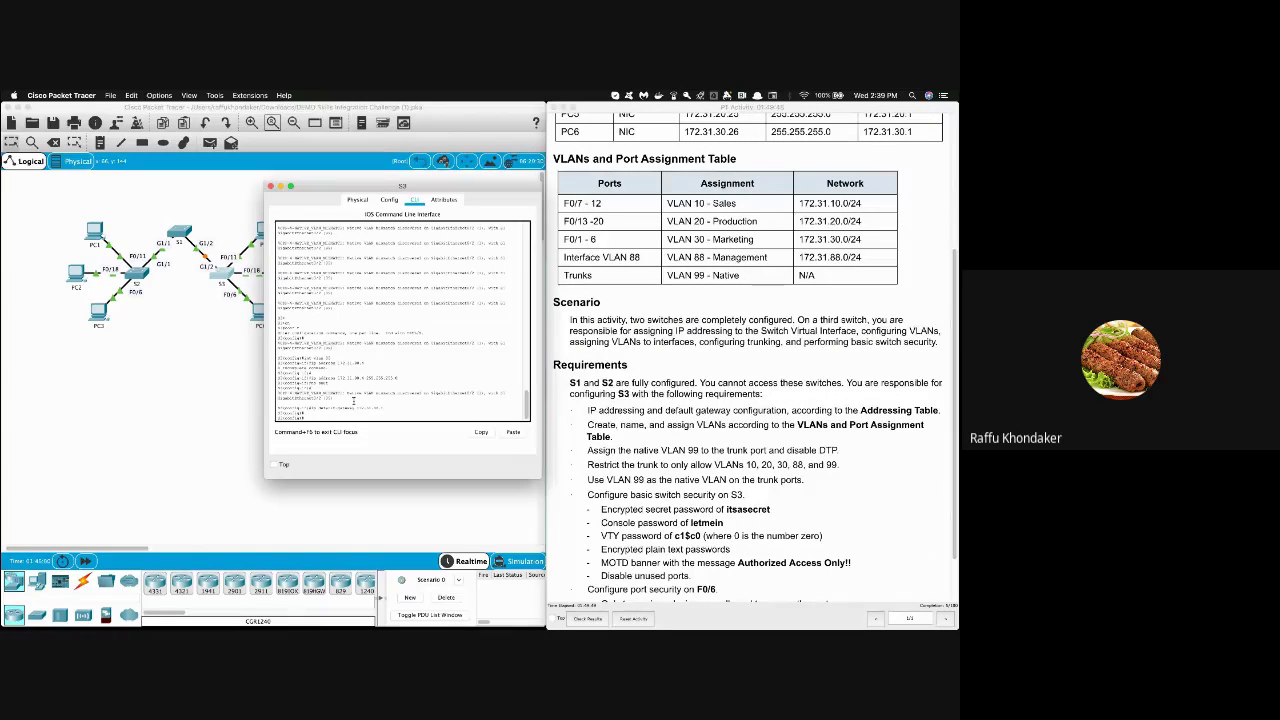
{"action": "scroll", "coordinate": [350, 401], "scroll_direction": "down", "scroll_amount": 1}
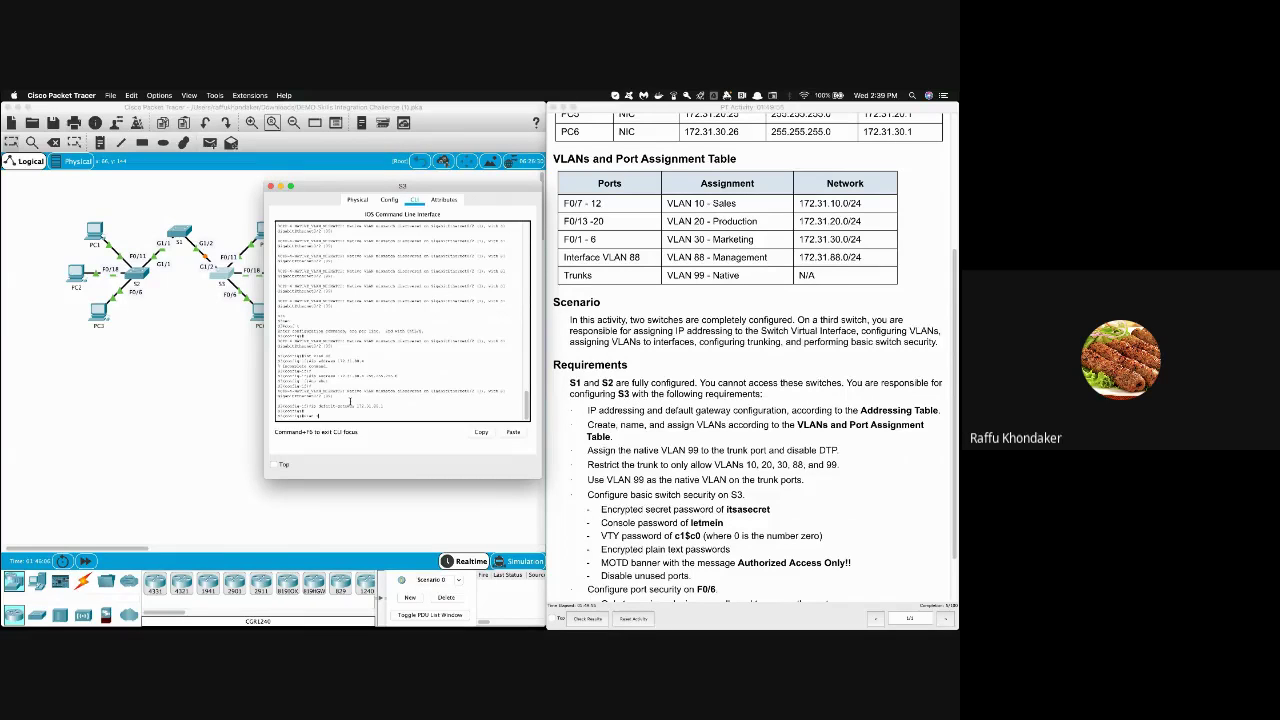
{"action": "key", "text": "Return"}
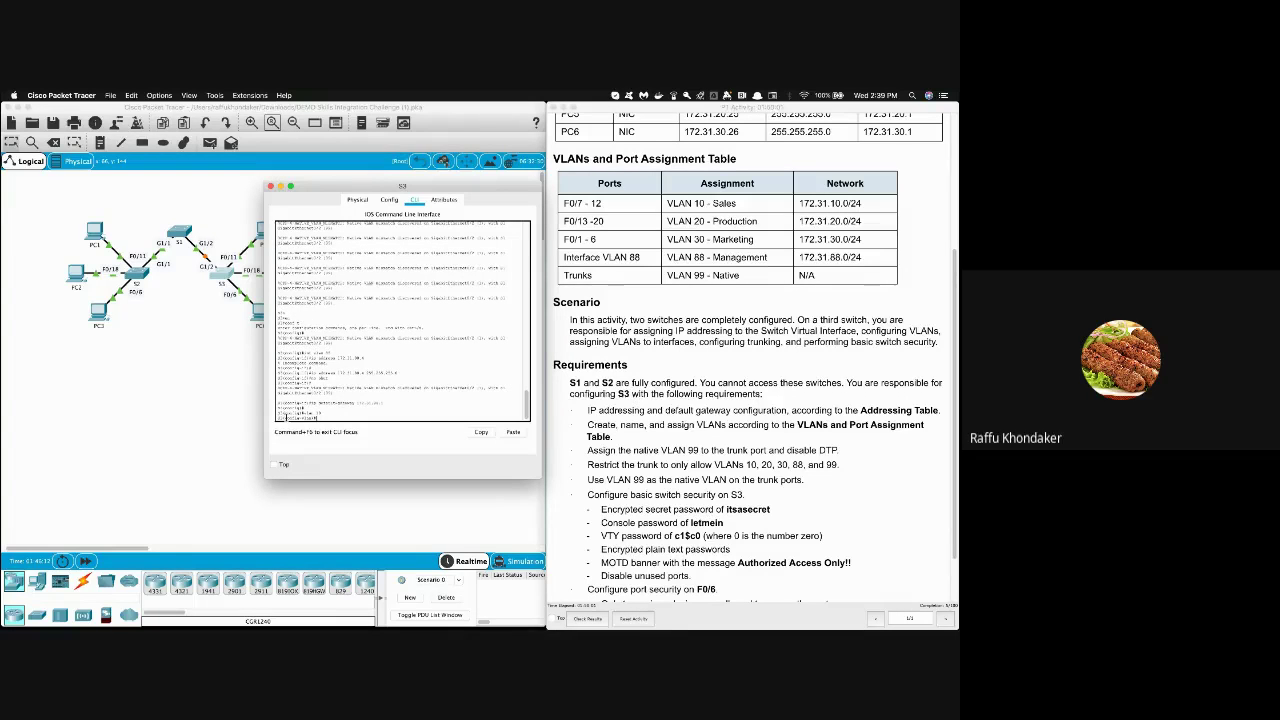
Compare the VLAN configuration prompt with the earlier interface configuration prompt in S3's command line
{"action": "left_click_drag", "start_coordinate": [284, 418], "coordinate": [314, 418]}
{"action": "left_click", "coordinate": [300, 376]}
{"action": "left_click_drag", "start_coordinate": [286, 384], "coordinate": [306, 383]}
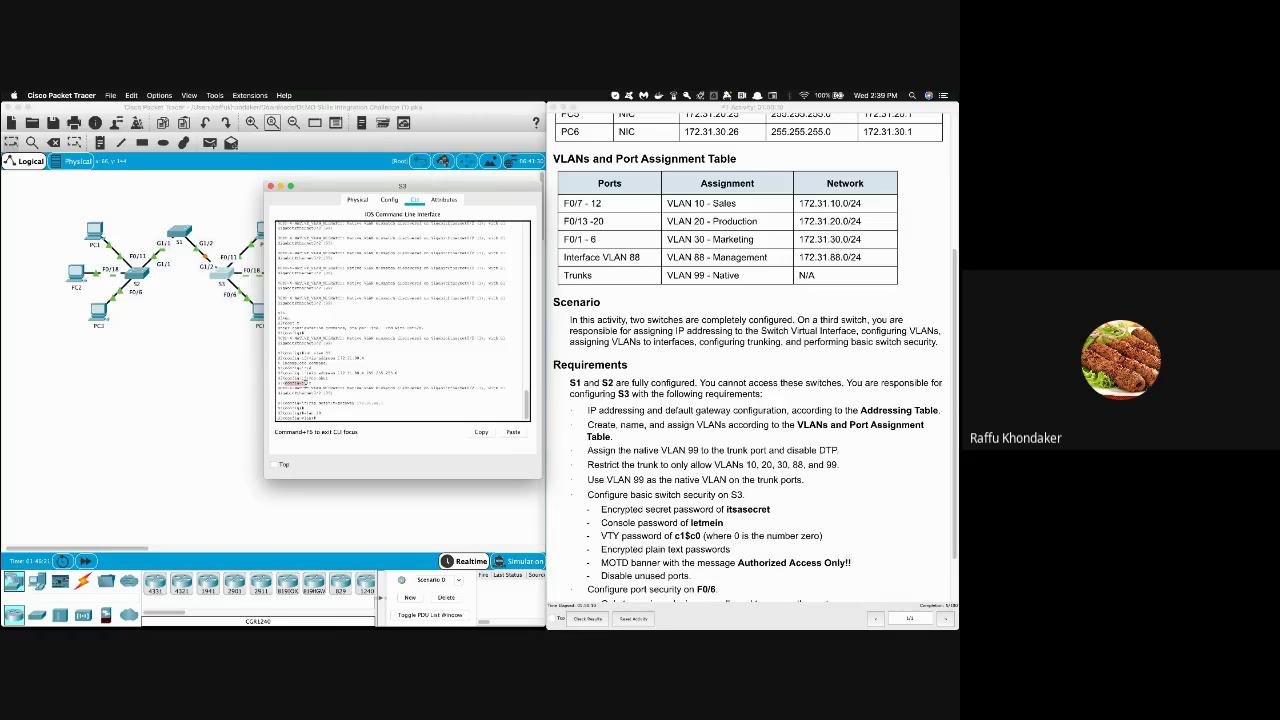
{"action": "left_click", "coordinate": [332, 414]}
{"action": "left_click_drag", "start_coordinate": [280, 417], "coordinate": [316, 418]}
{"action": "left_click", "coordinate": [288, 418]}
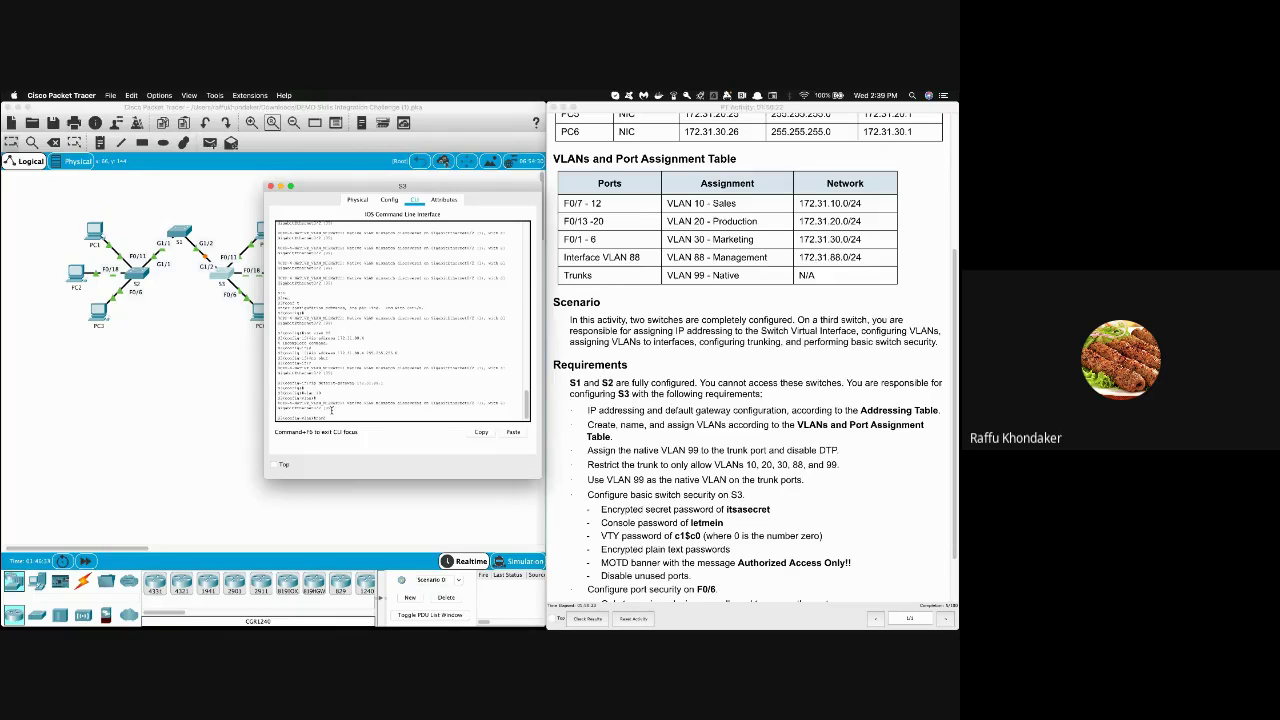
Name VLAN 10 Sales, as given in the VLANs and Port Assignment Table
{"action": "double_click", "coordinate": [723, 203]}
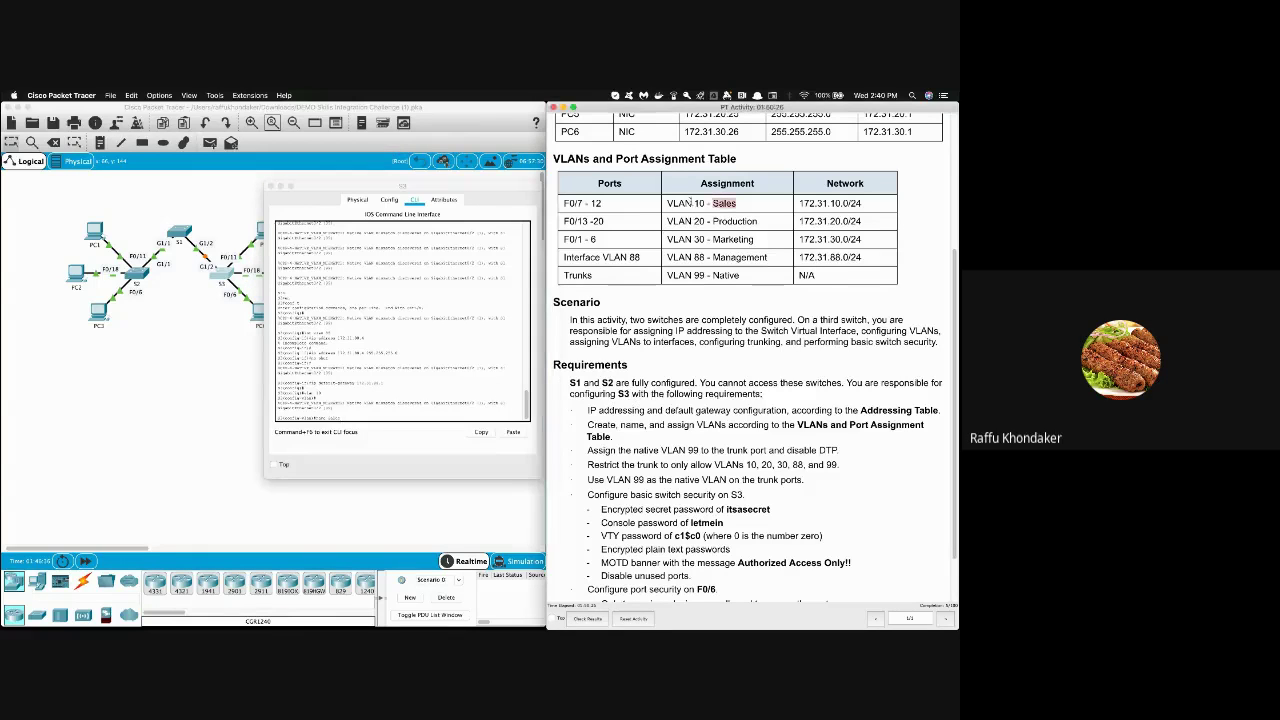
{"action": "left_click", "coordinate": [460, 293]}
{"action": "key", "text": "Return"}
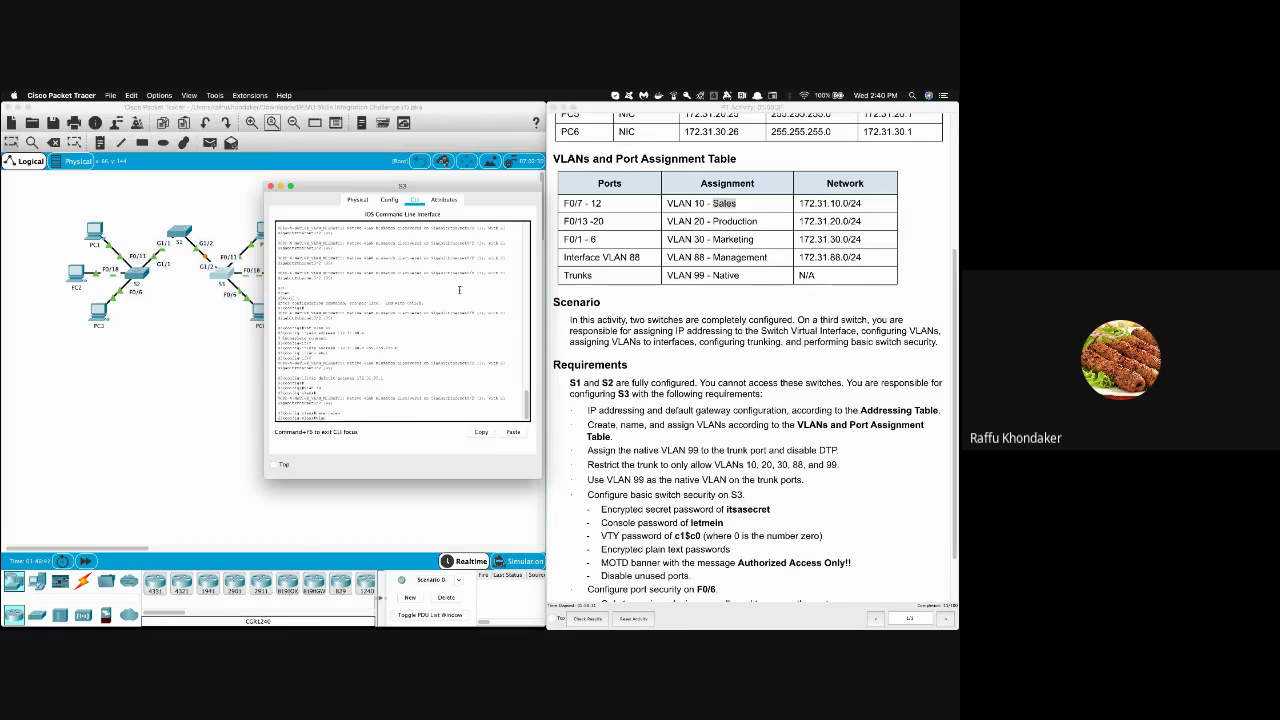
Create VLAN 20 named Production and VLAN 30 named Marketing on S3
{"action": "key", "text": "Return"}
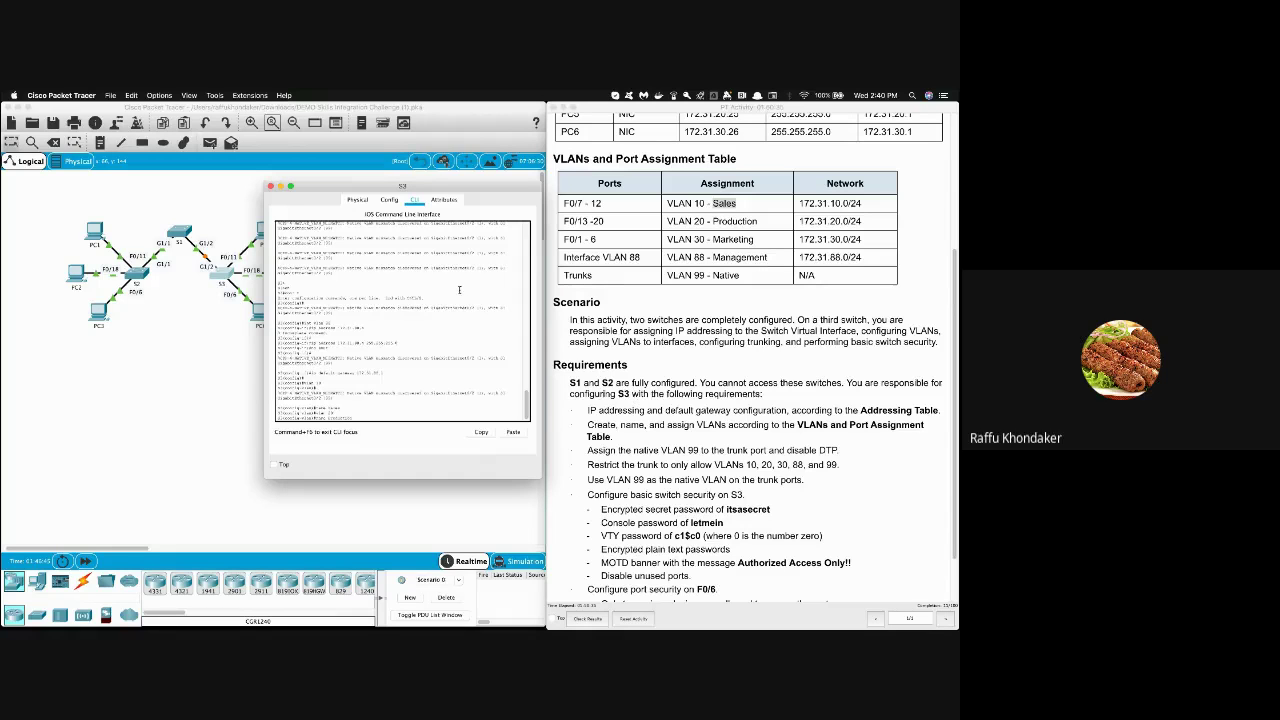
{"action": "key", "text": "Return"}
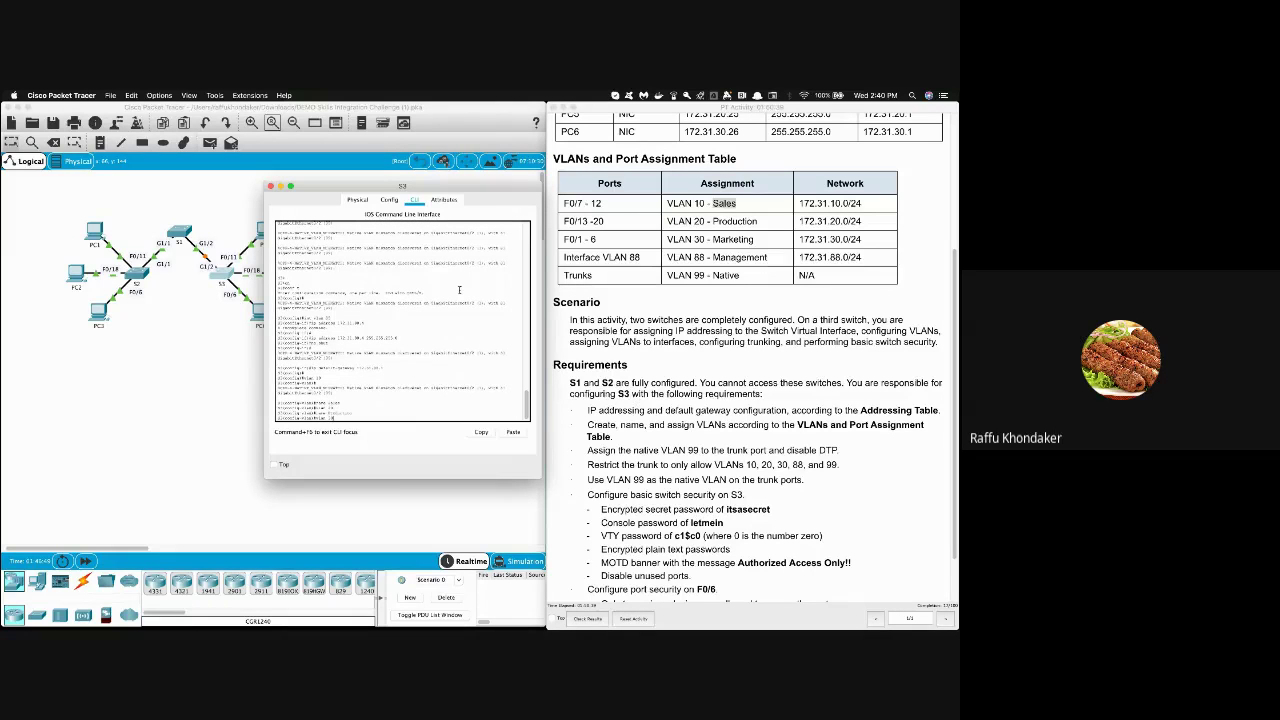
{"action": "key", "text": "Return"}
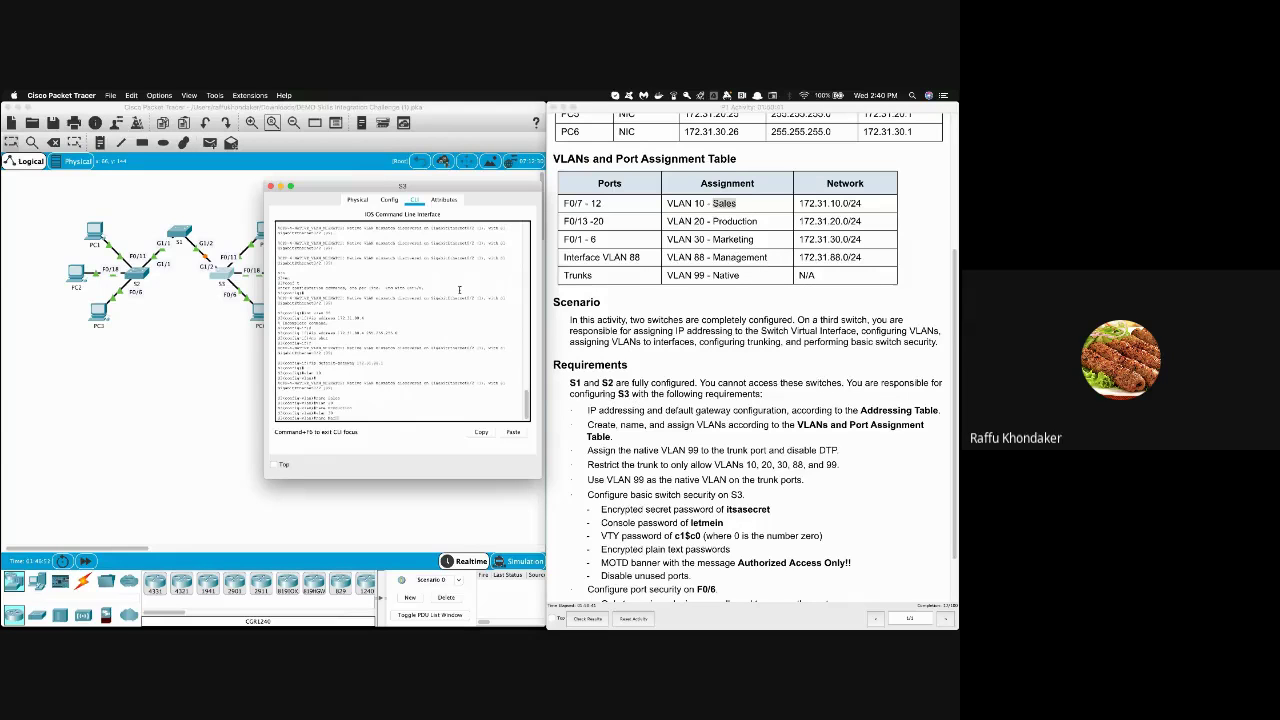
{"action": "key", "text": "Return"}
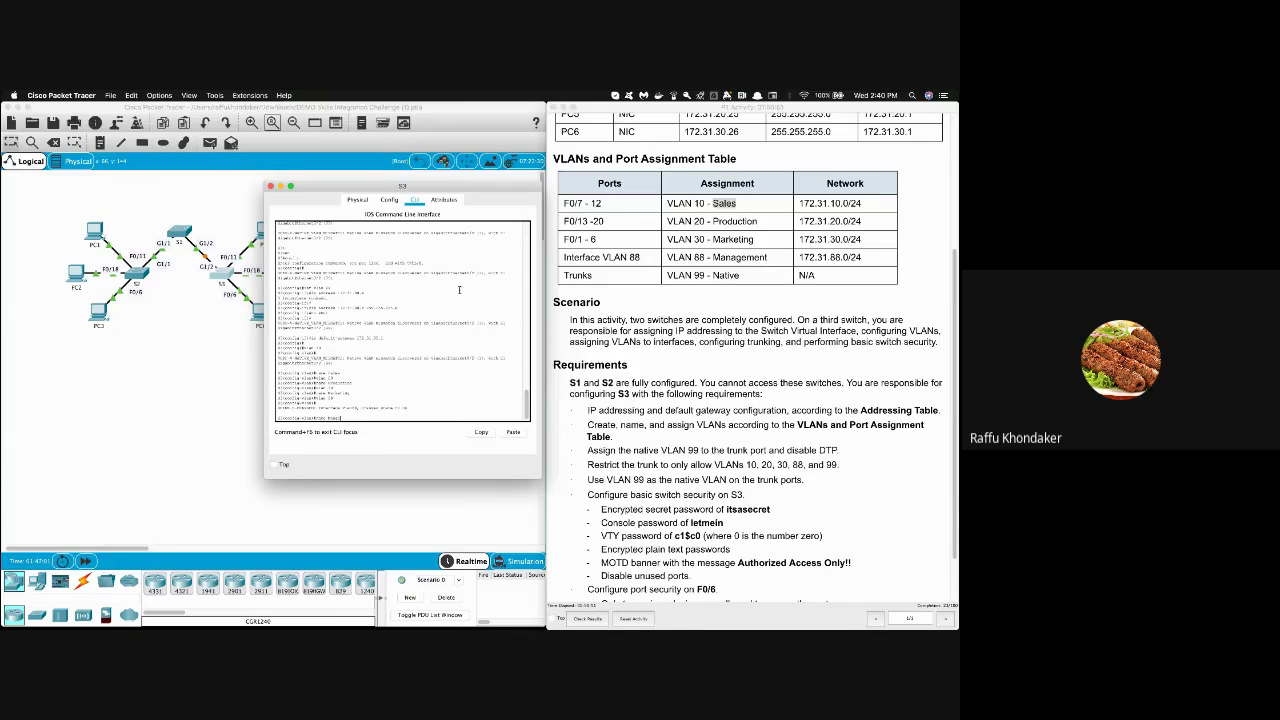
Name VLAN 88 Management on S3
{"action": "key", "text": "Return"}
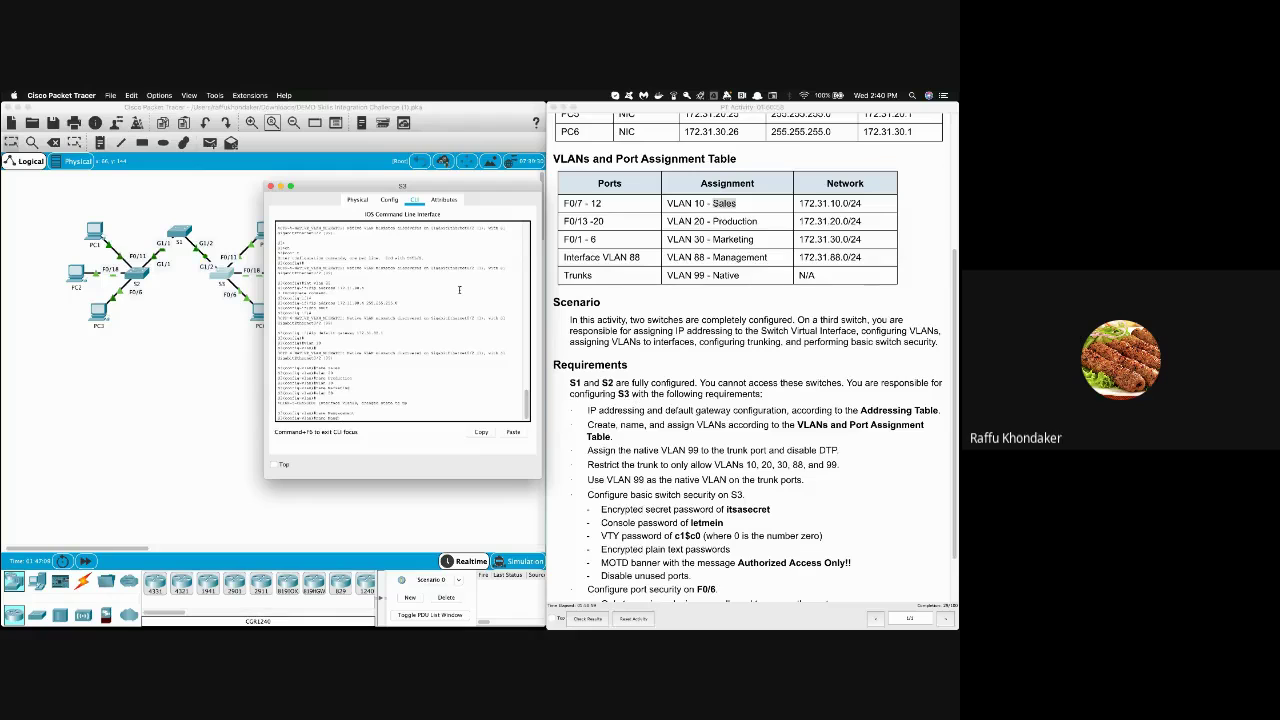
{"action": "type", "text": "ment"}
{"action": "key", "text": "Return"}
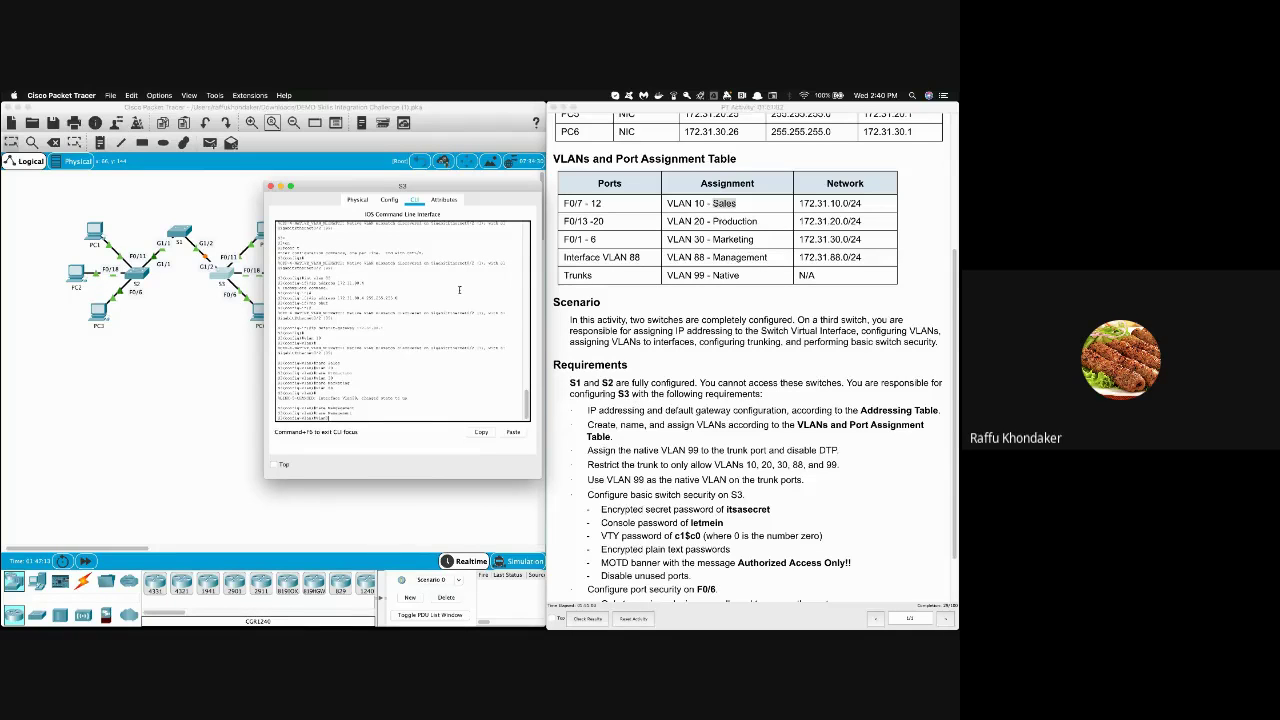
Create VLAN 99 for the trunks, name it Native, and leave VLAN configuration mode
{"action": "key", "text": "Return"}
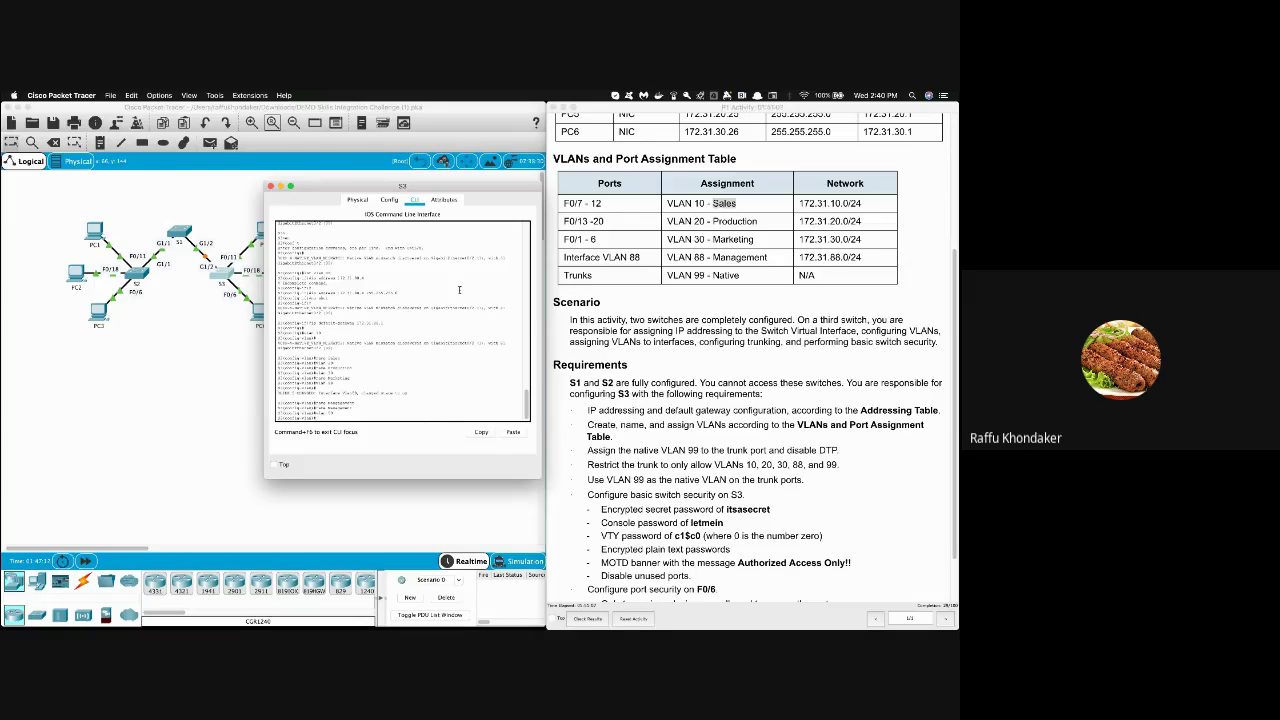
{"action": "double_click", "coordinate": [577, 277]}
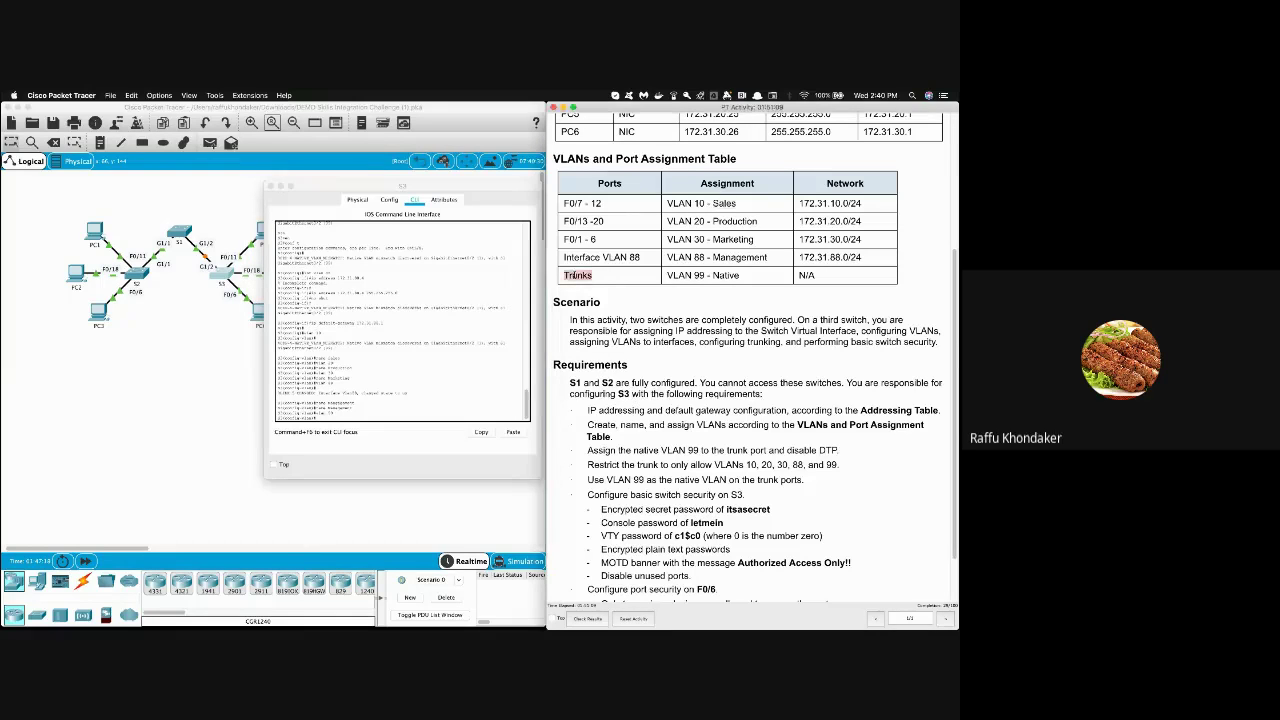
{"action": "left_click", "coordinate": [577, 277]}
{"action": "left_click", "coordinate": [451, 348]}
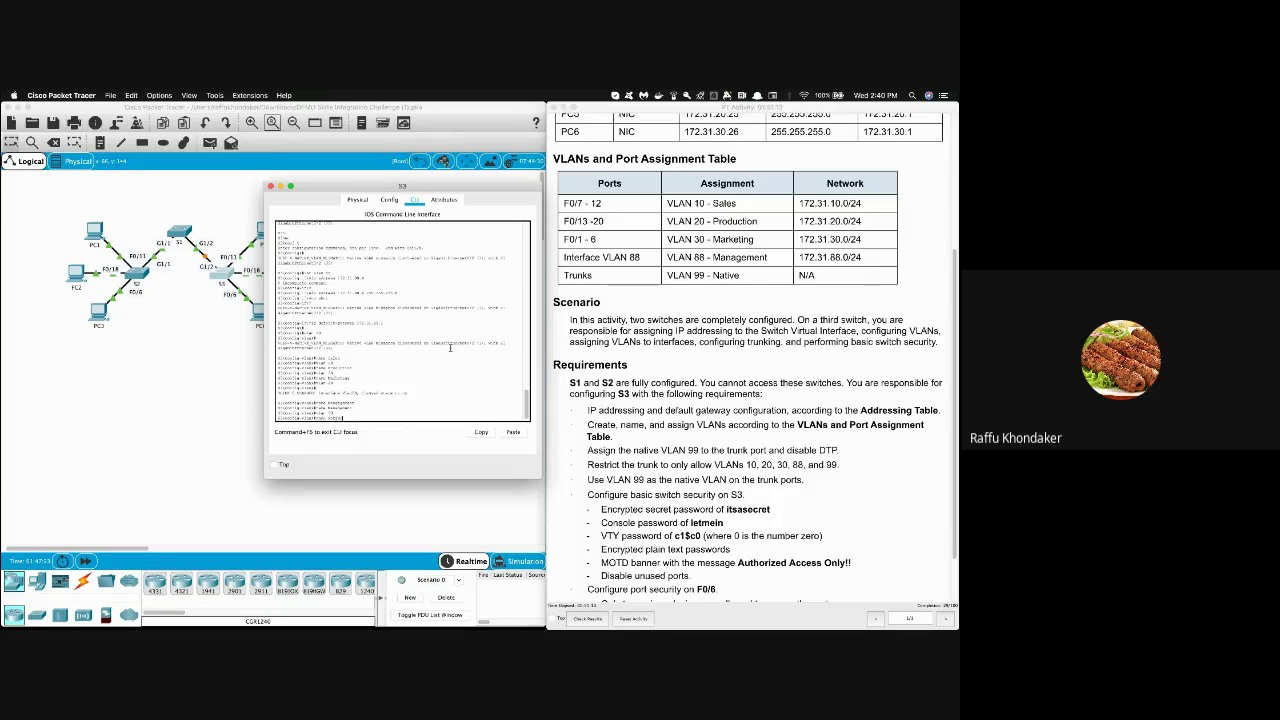
{"action": "key", "text": "Return"}
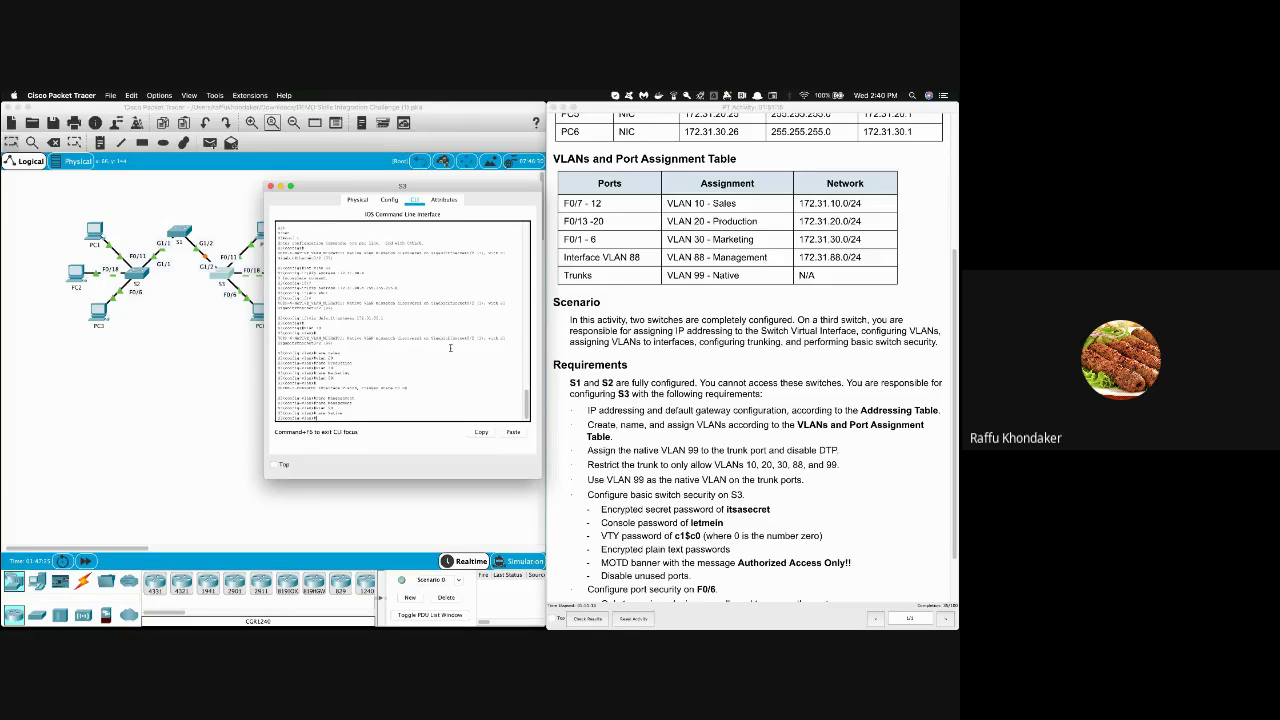
{"action": "key", "text": "Return"}
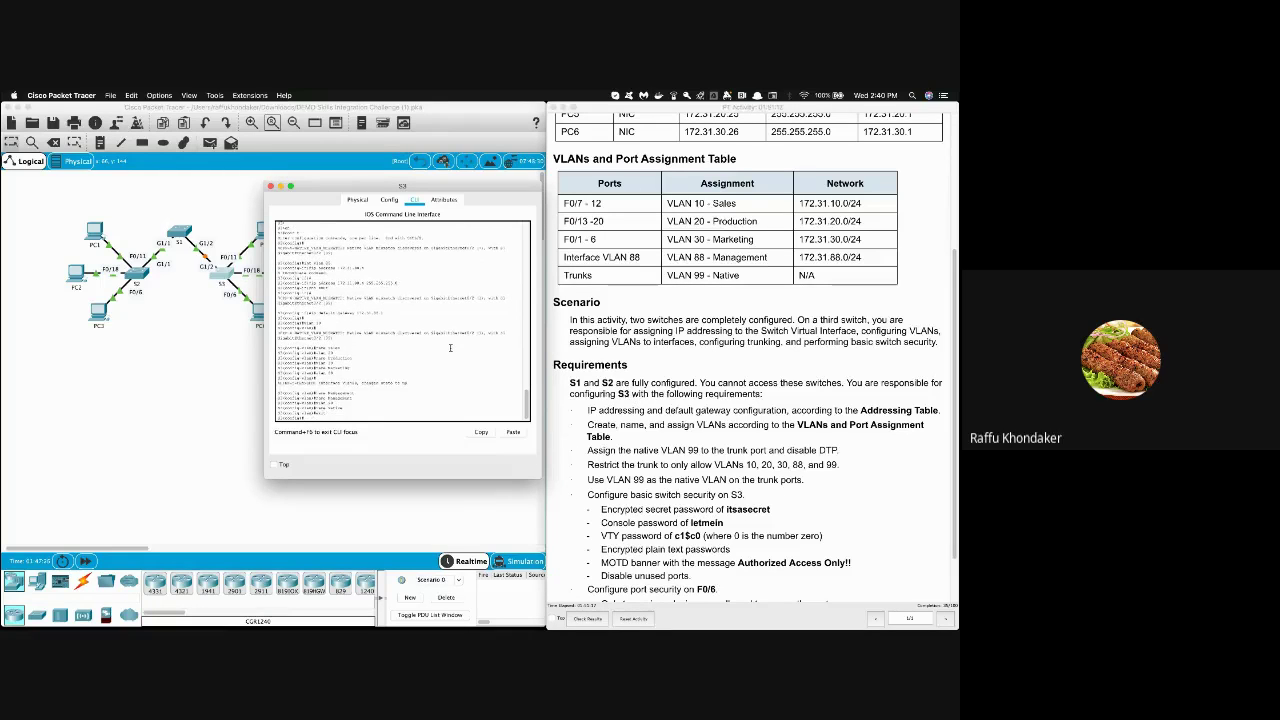
Review the remaining requirements for S3's VLAN assignment, trunking, switch security and port security
{"action": "left_click", "coordinate": [643, 440]}
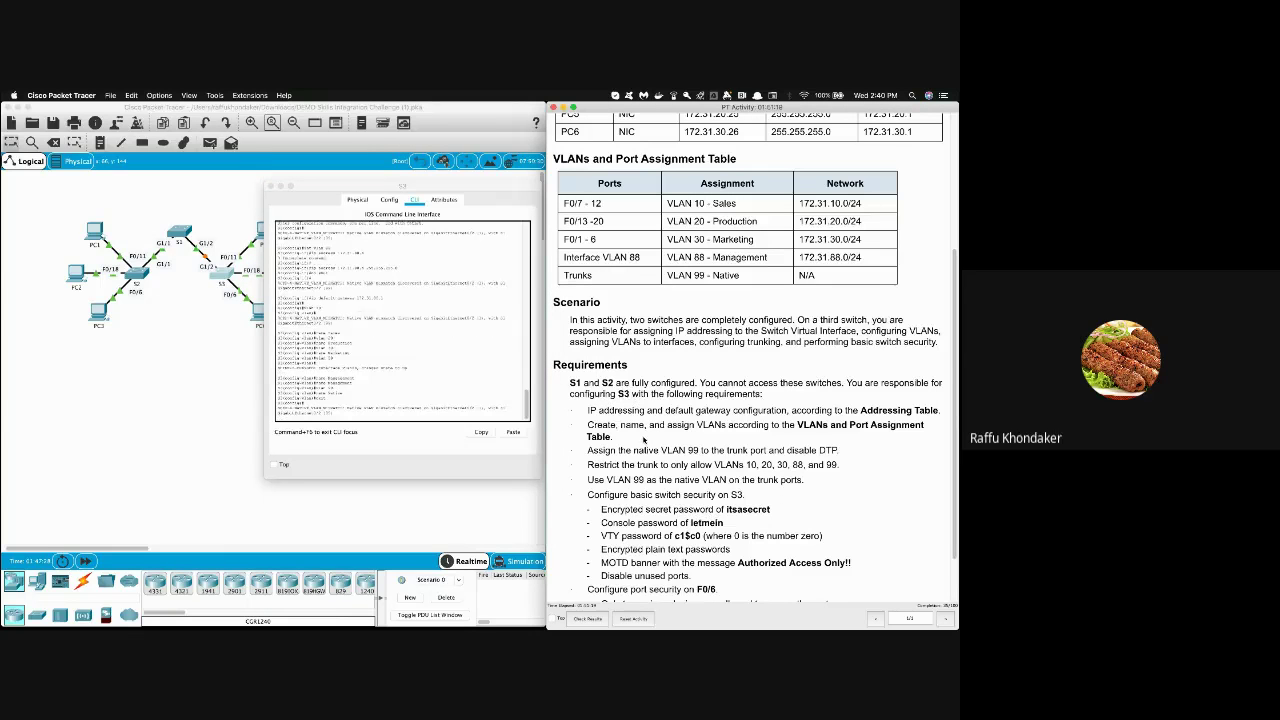
{"action": "scroll", "coordinate": [643, 440], "scroll_direction": "down", "scroll_amount": 1}
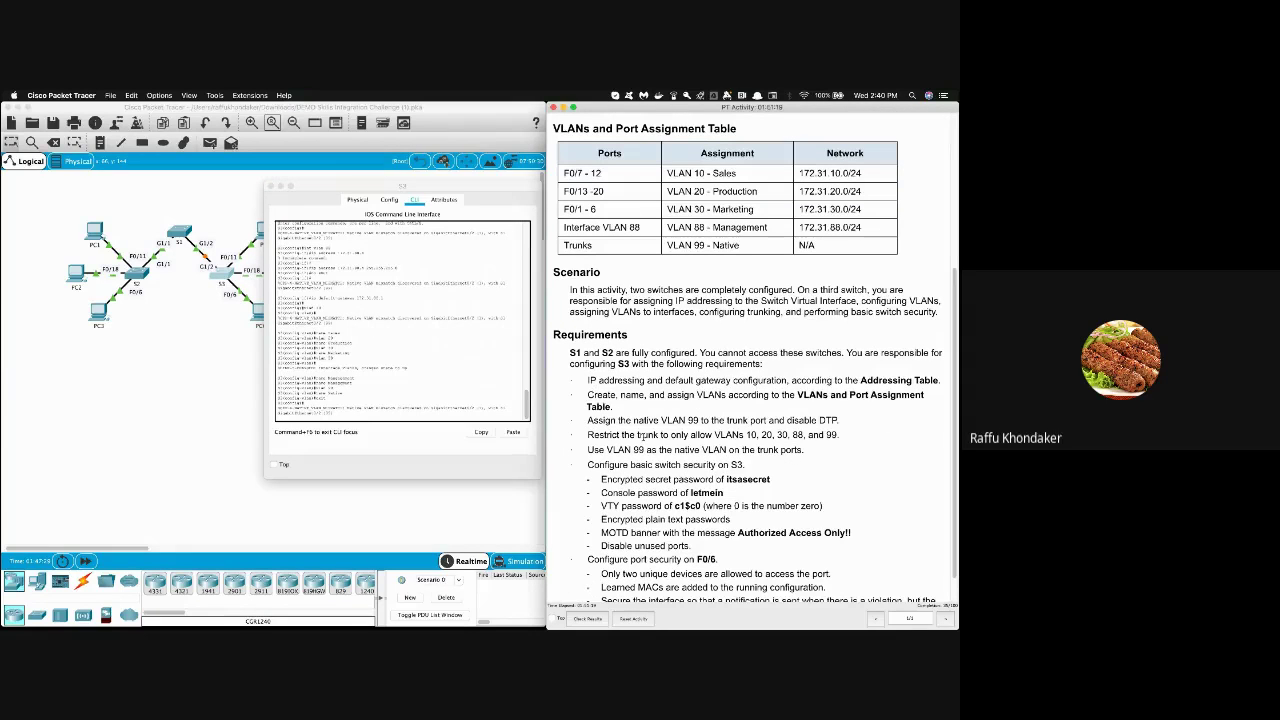
{"action": "scroll", "coordinate": [643, 437], "scroll_direction": "down", "scroll_amount": 1}
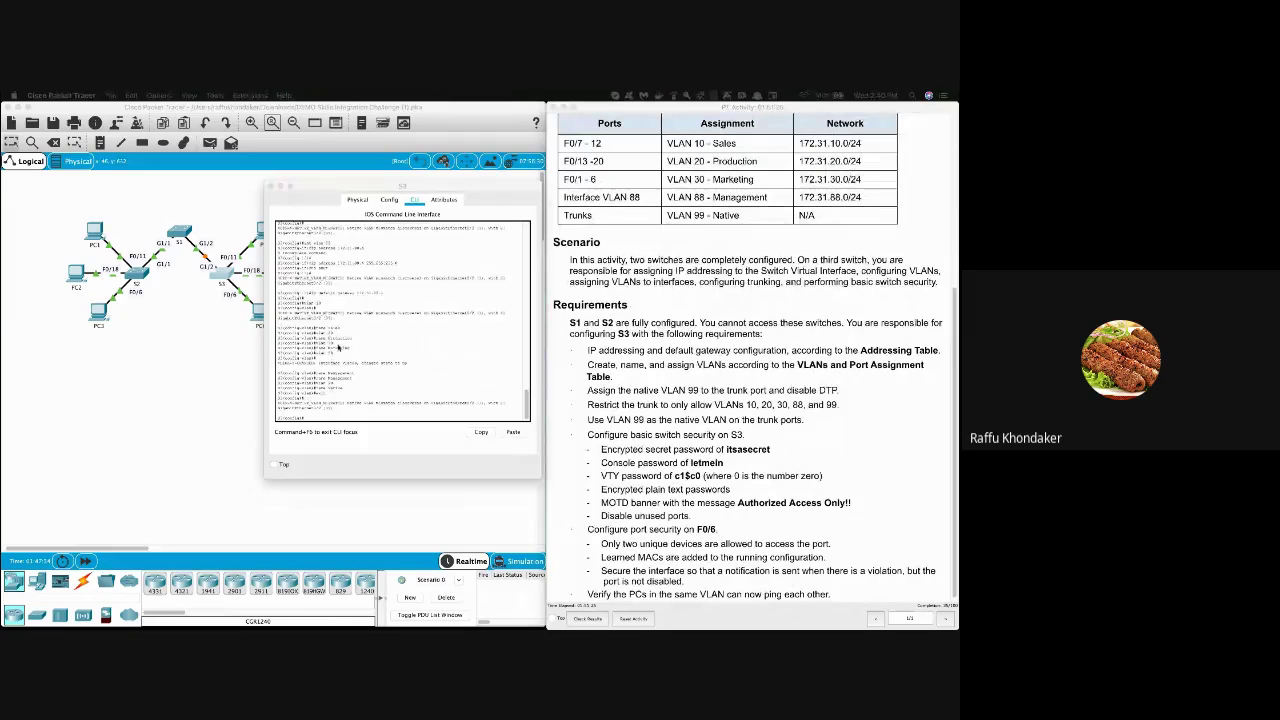
Enter interface range configuration for F0/7-12 on S3, following the VLANs and Port Assignment Table's VLAN 10 Sales row
{"action": "left_click", "coordinate": [333, 310]}
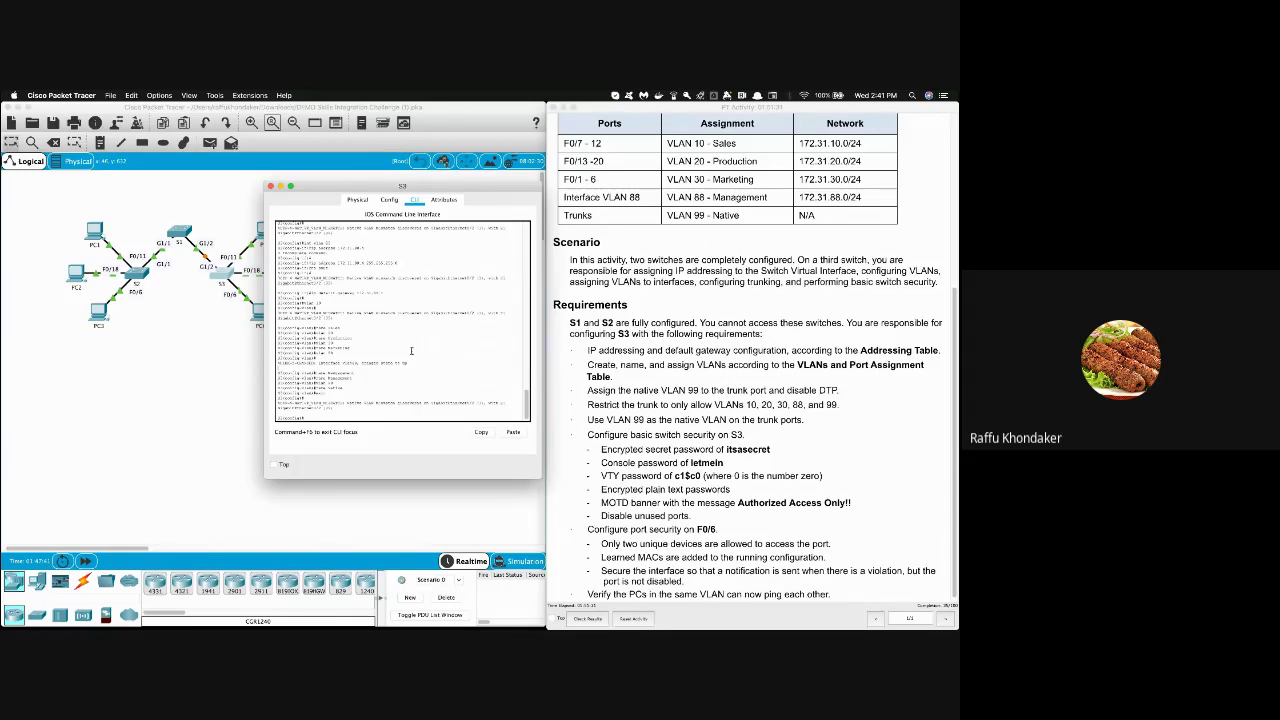
{"action": "scroll", "coordinate": [710, 233], "scroll_direction": "up", "scroll_amount": 2}
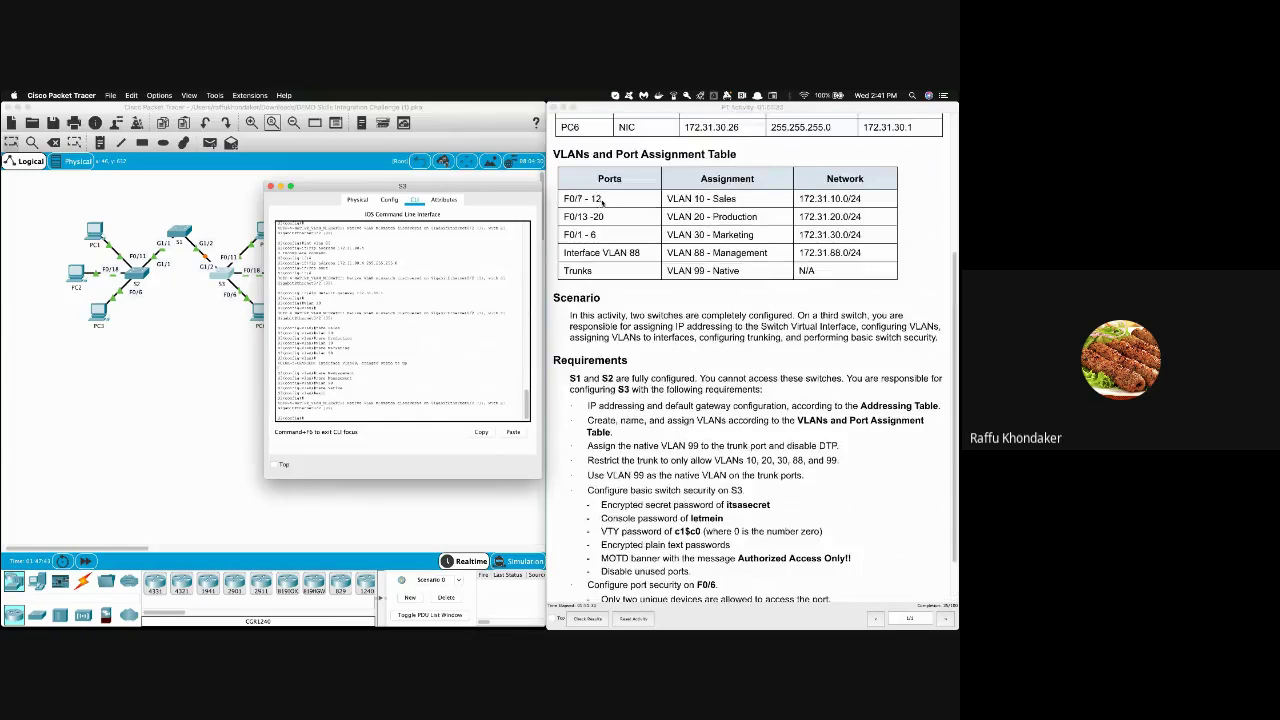
{"action": "left_click_drag", "start_coordinate": [564, 198], "coordinate": [600, 199]}
{"action": "left_click", "coordinate": [623, 207]}
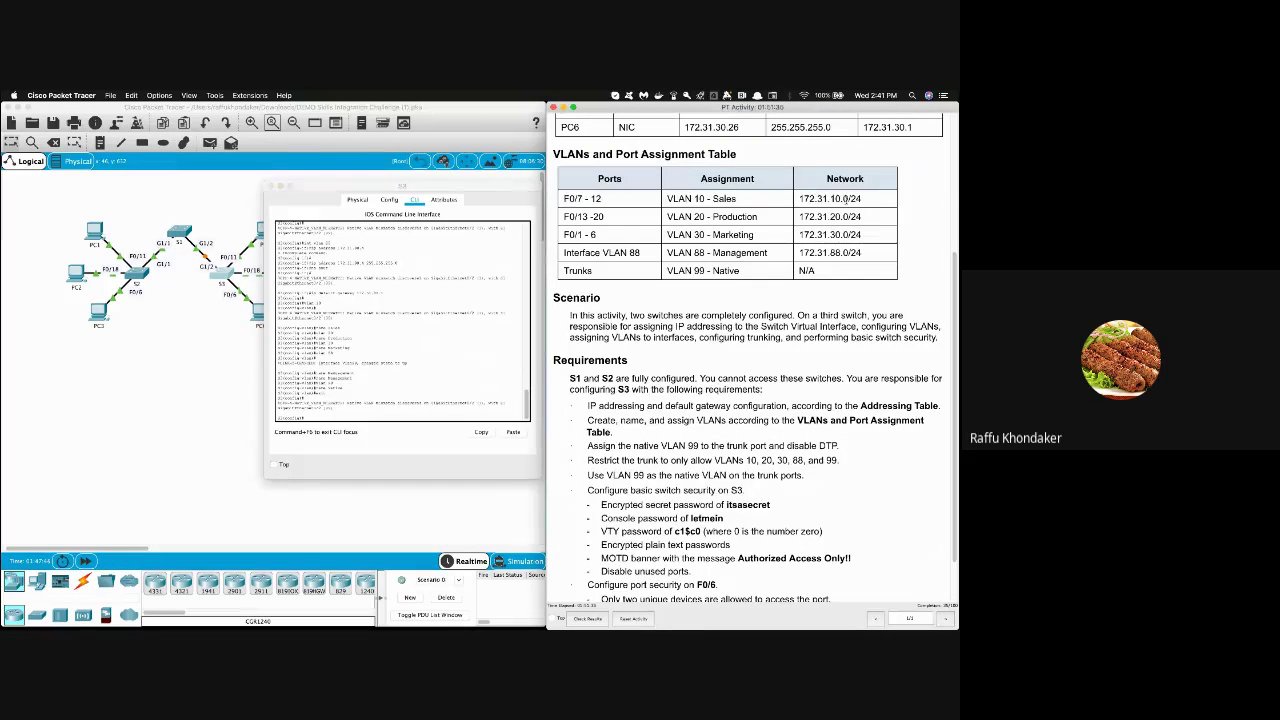
{"action": "left_click", "coordinate": [334, 362]}
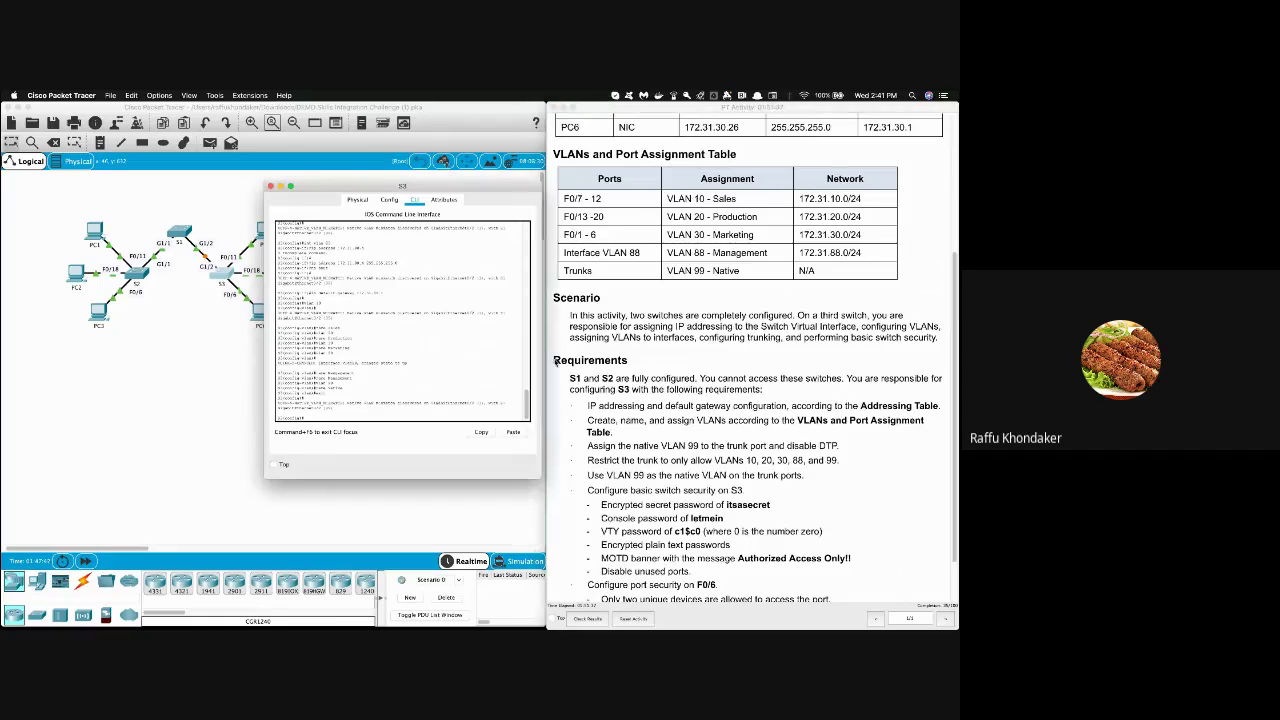
{"action": "triple_click", "coordinate": [697, 199]}
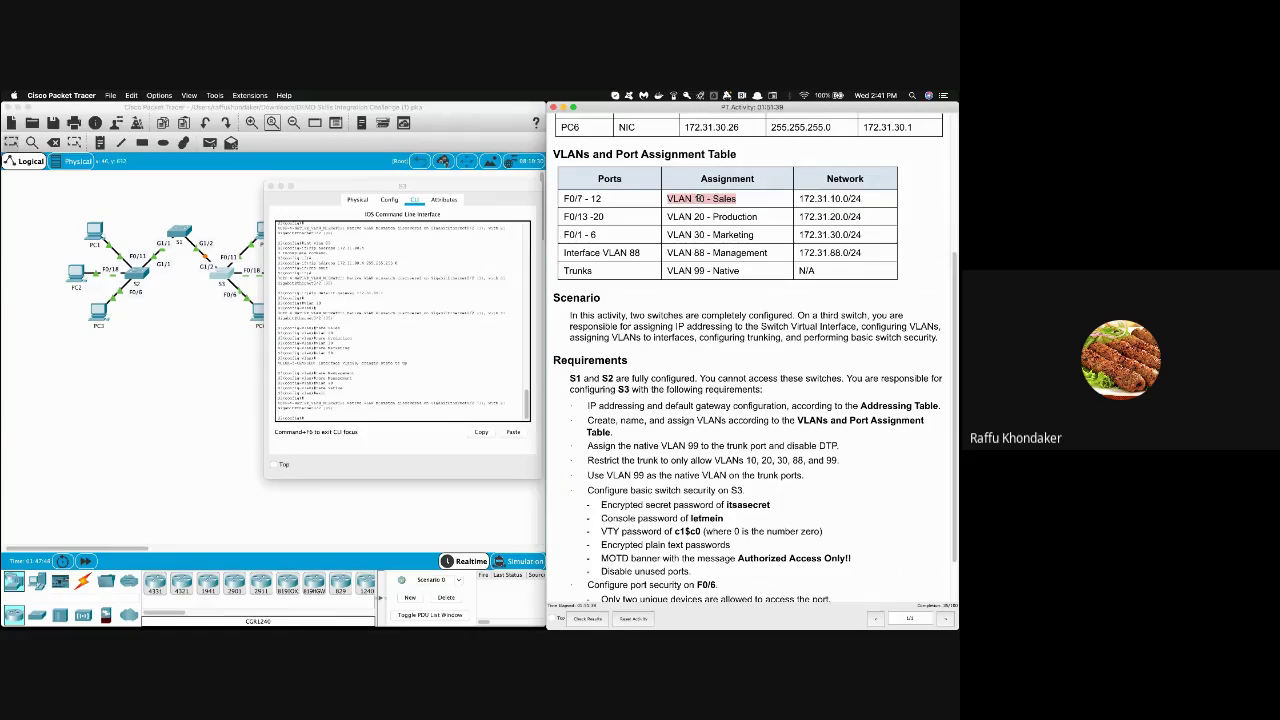
{"action": "triple_click", "coordinate": [699, 200]}
{"action": "left_click", "coordinate": [350, 338]}
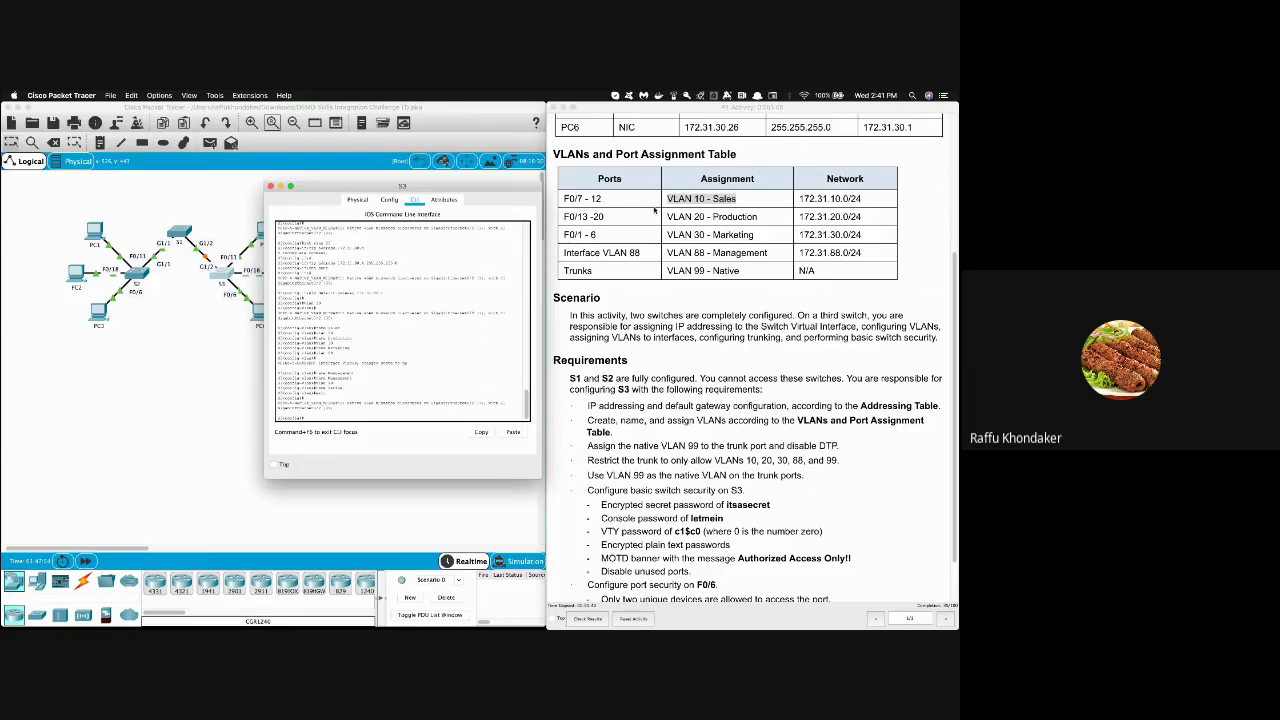
{"action": "triple_click", "coordinate": [595, 198]}
{"action": "left_click", "coordinate": [384, 364]}
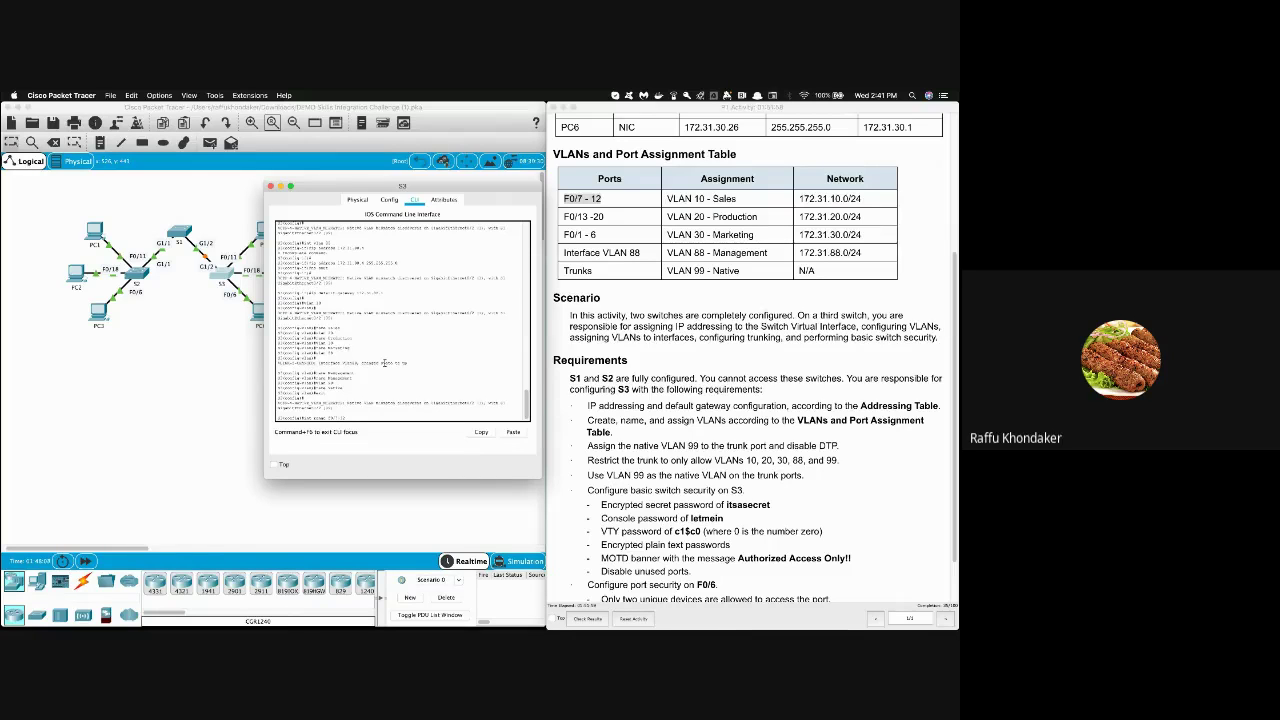
{"action": "key", "text": "Return"}
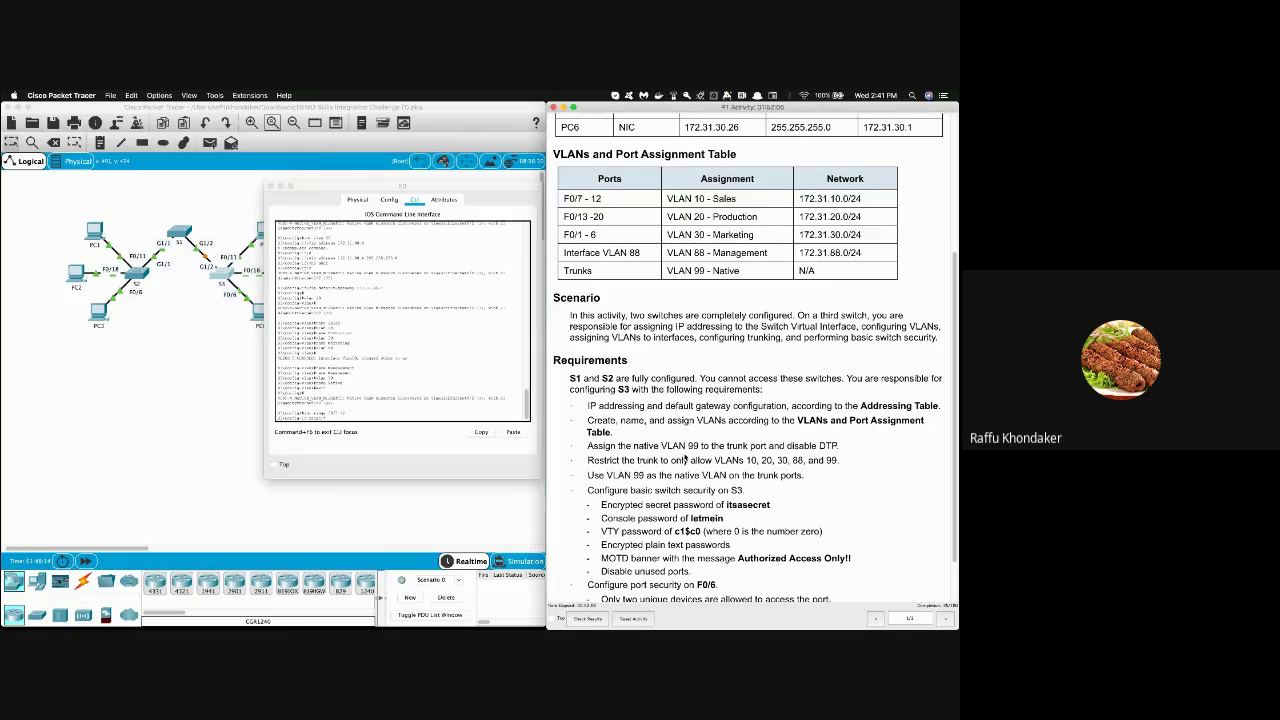
Set ports F0/7-12 on S3 to access mode and assign them to VLAN 10
{"action": "left_click", "coordinate": [450, 400]}
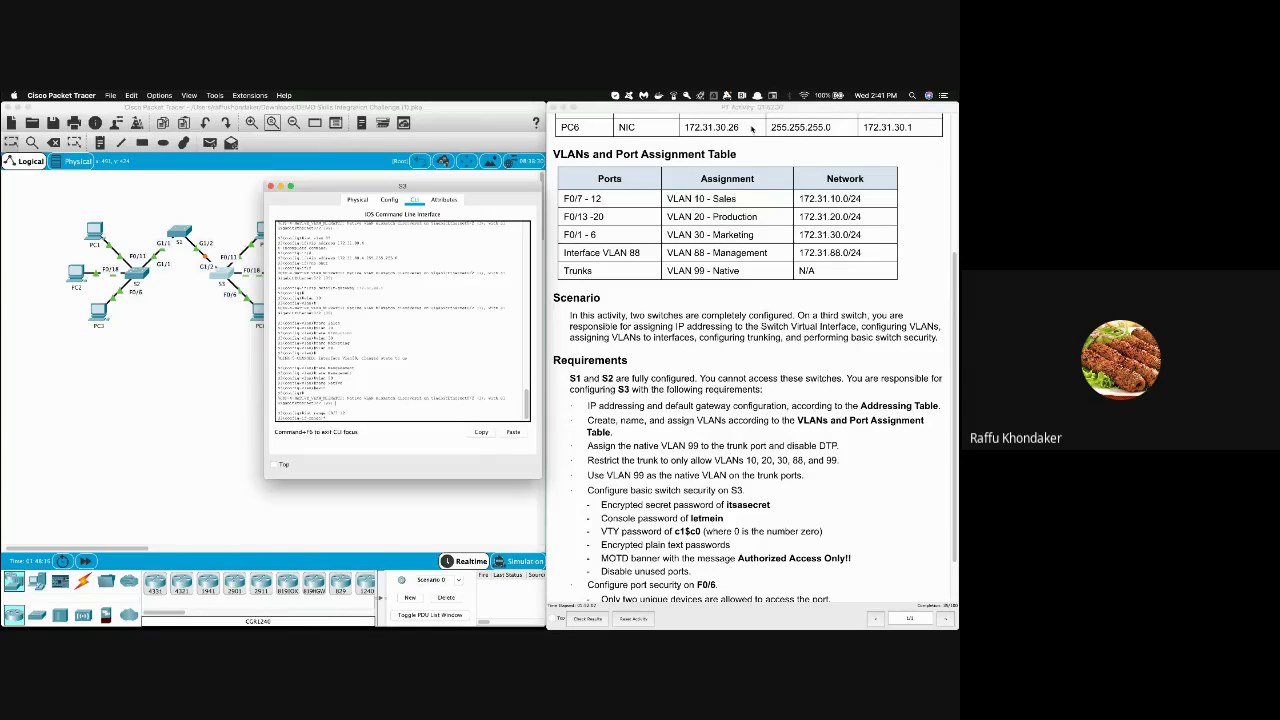
{"action": "left_click_drag", "start_coordinate": [563, 198], "coordinate": [602, 198]}
{"action": "left_click", "coordinate": [339, 391]}
{"action": "type", "text": "nego"}
{"action": "key", "text": "Return"}
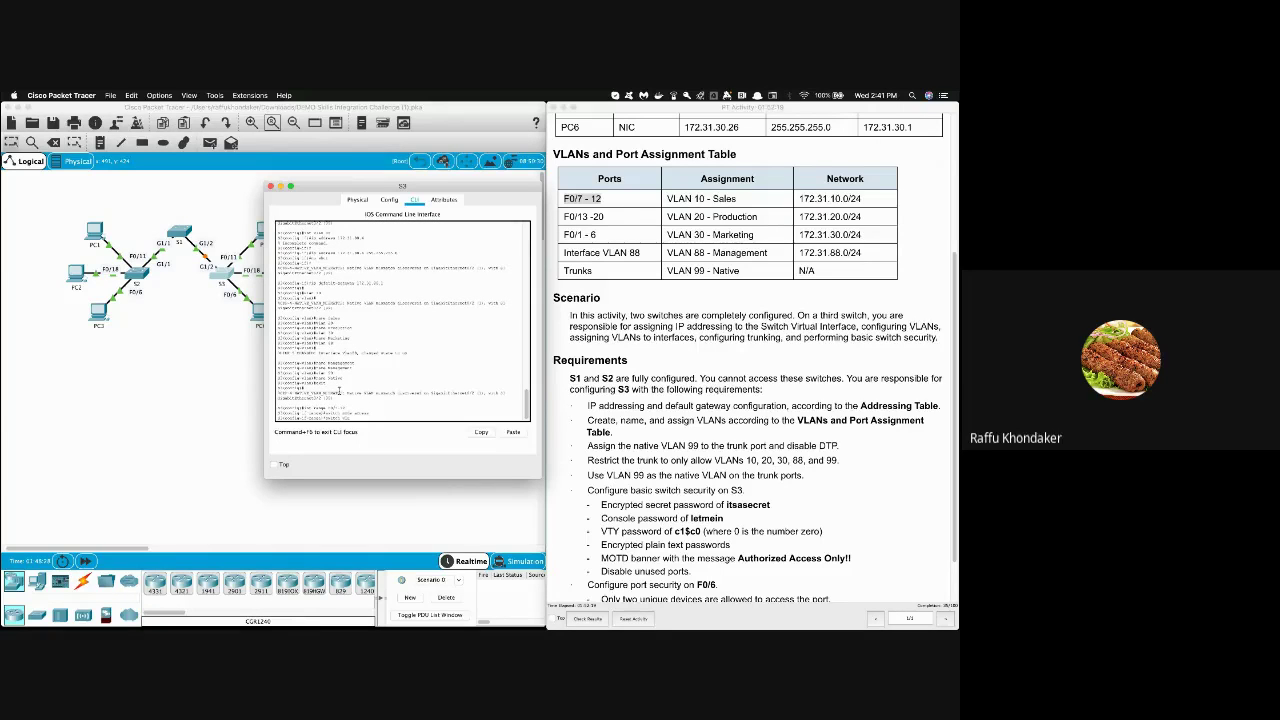
{"action": "key", "text": "Return"}
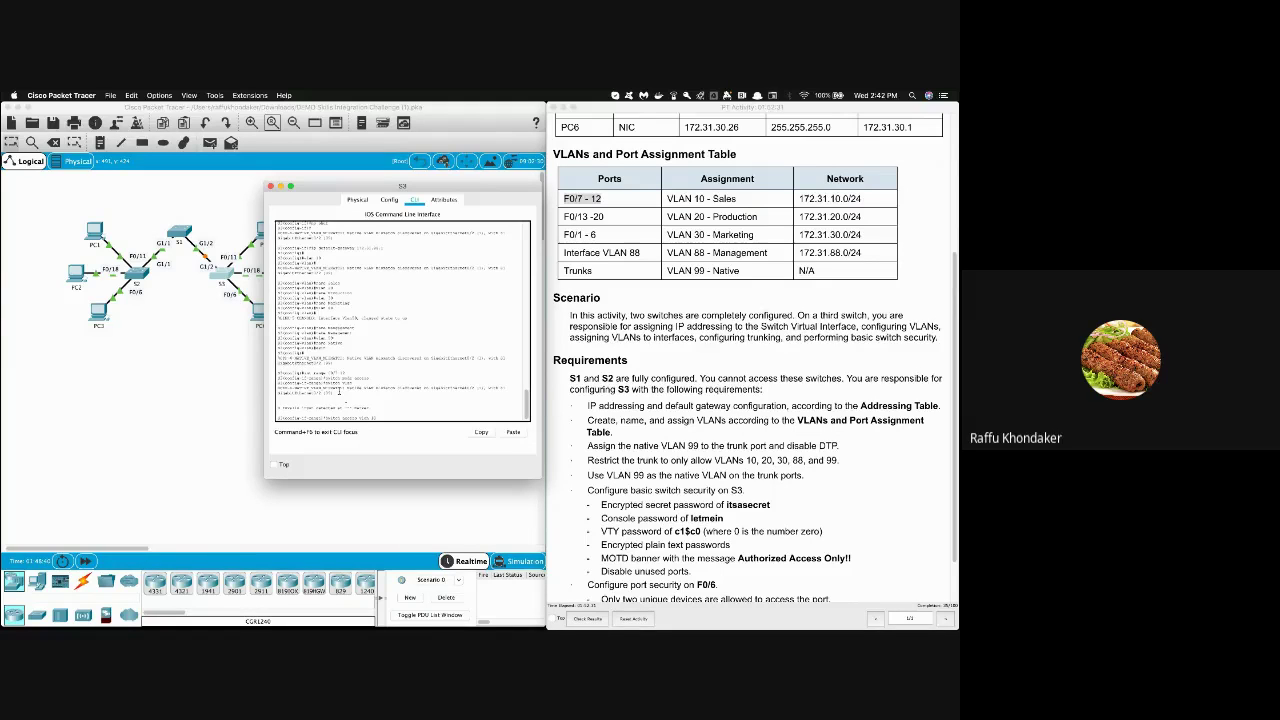
{"action": "key", "text": "Return"}
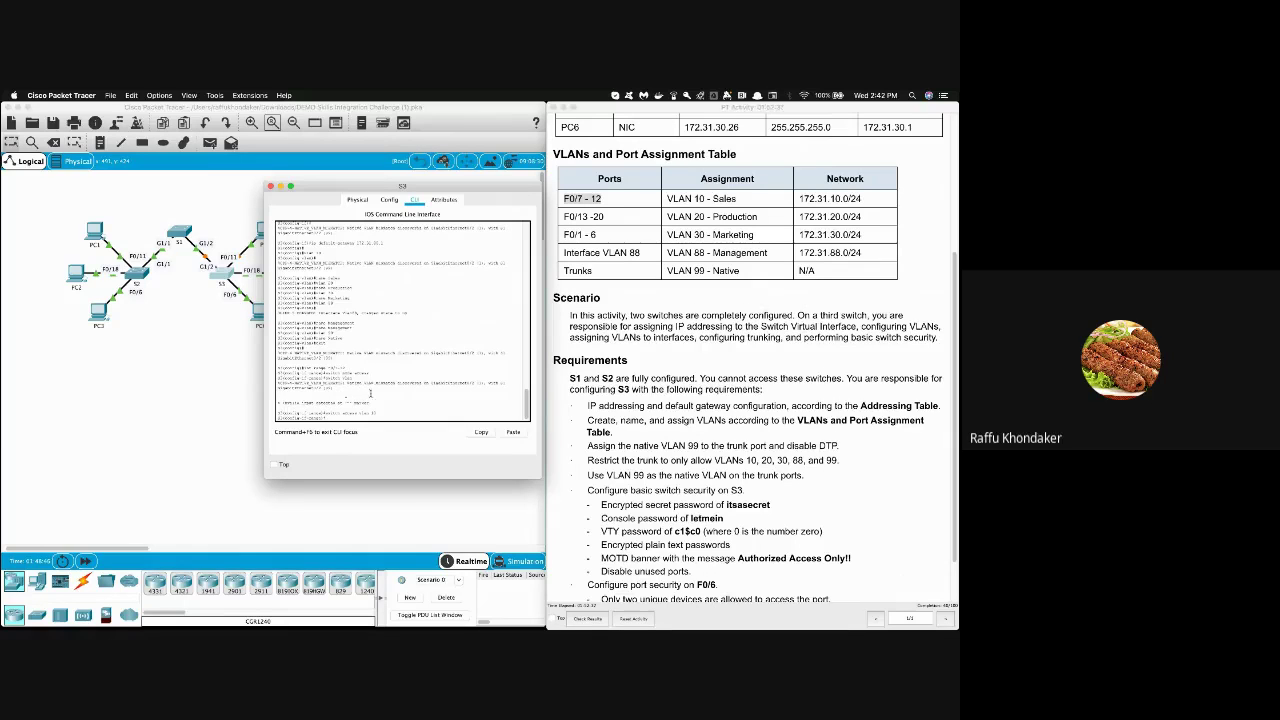
Configure the F0/1-6 range on S3 in access mode and assign it to VLAN 30
{"action": "mouse_move", "coordinate": [304, 368]}
{"action": "left_mouse_down"}
{"action": "mouse_move", "coordinate": [355, 373]}
{"action": "mouse_move", "coordinate": [325, 373]}
{"action": "left_mouse_up"}
{"action": "left_click_drag", "start_coordinate": [360, 413], "coordinate": [394, 414]}
{"action": "left_click", "coordinate": [409, 354]}
{"action": "key", "text": "Return"}
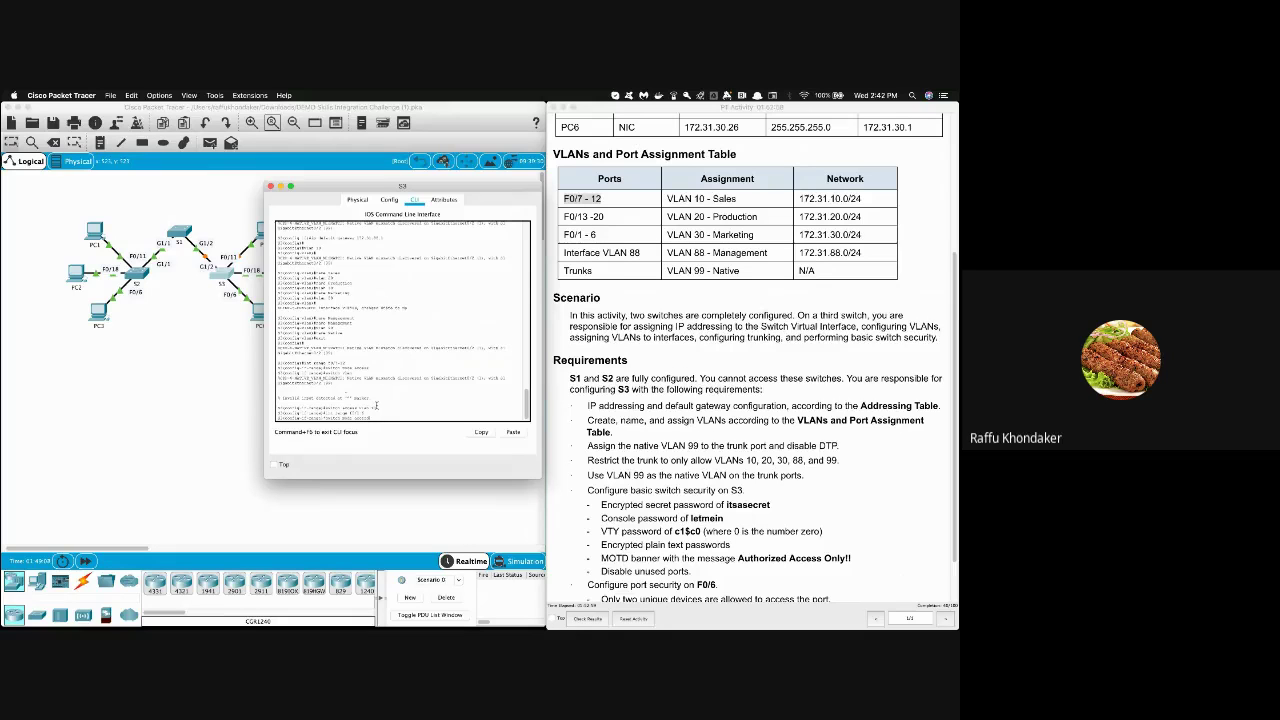
{"action": "key", "text": "Return"}
{"action": "type", "text": "switch"}
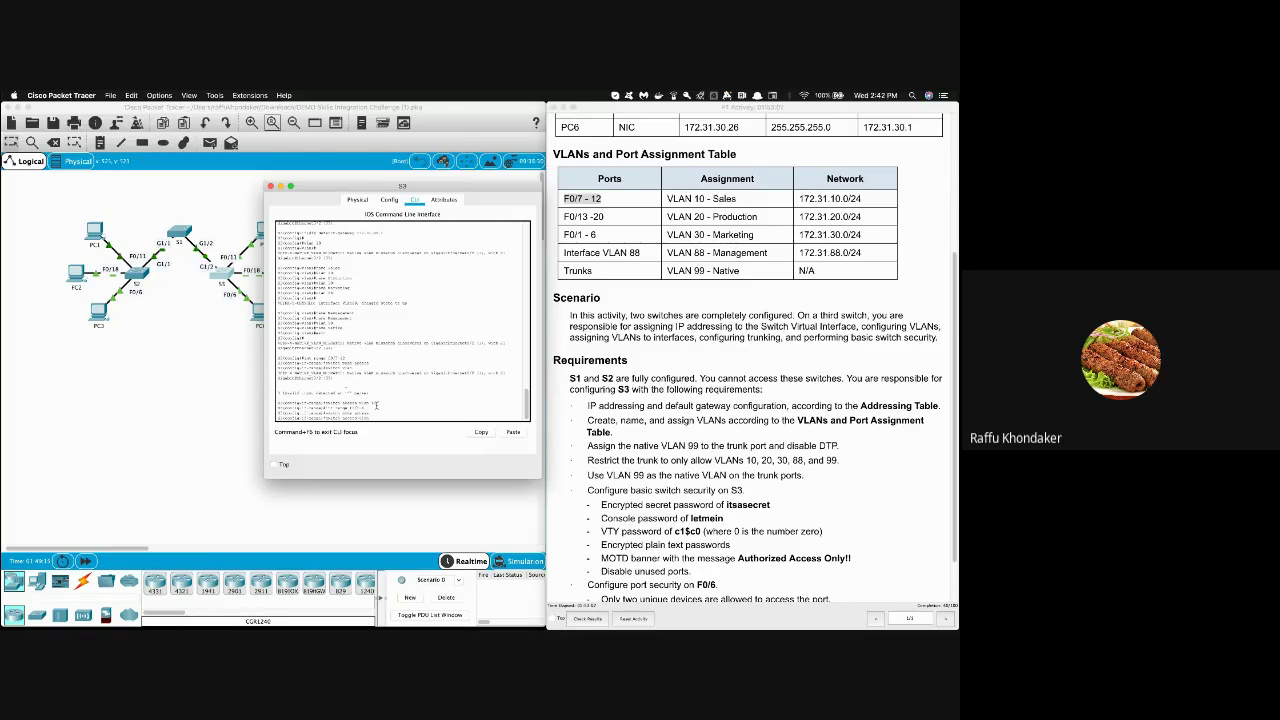
{"action": "key", "text": "Return"}
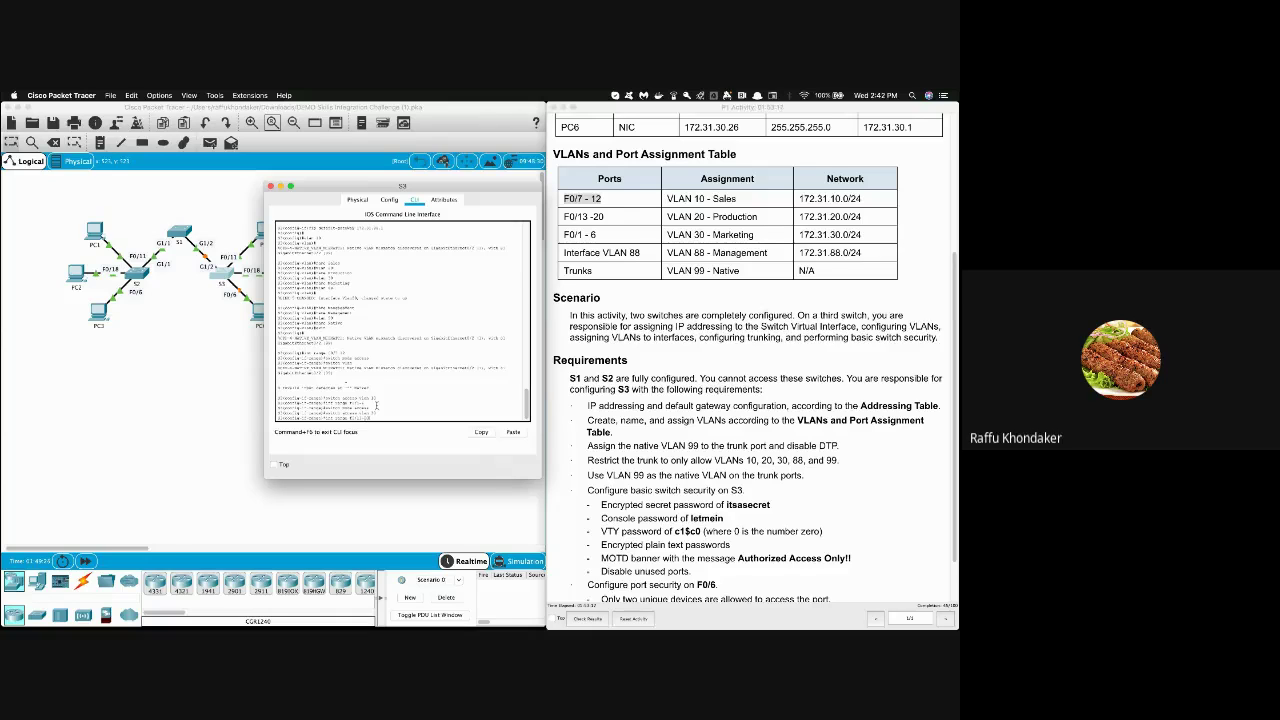
Configure the F0/13-20 range on S3 in access mode and assign it to VLAN 20
{"action": "key", "text": "Return"}
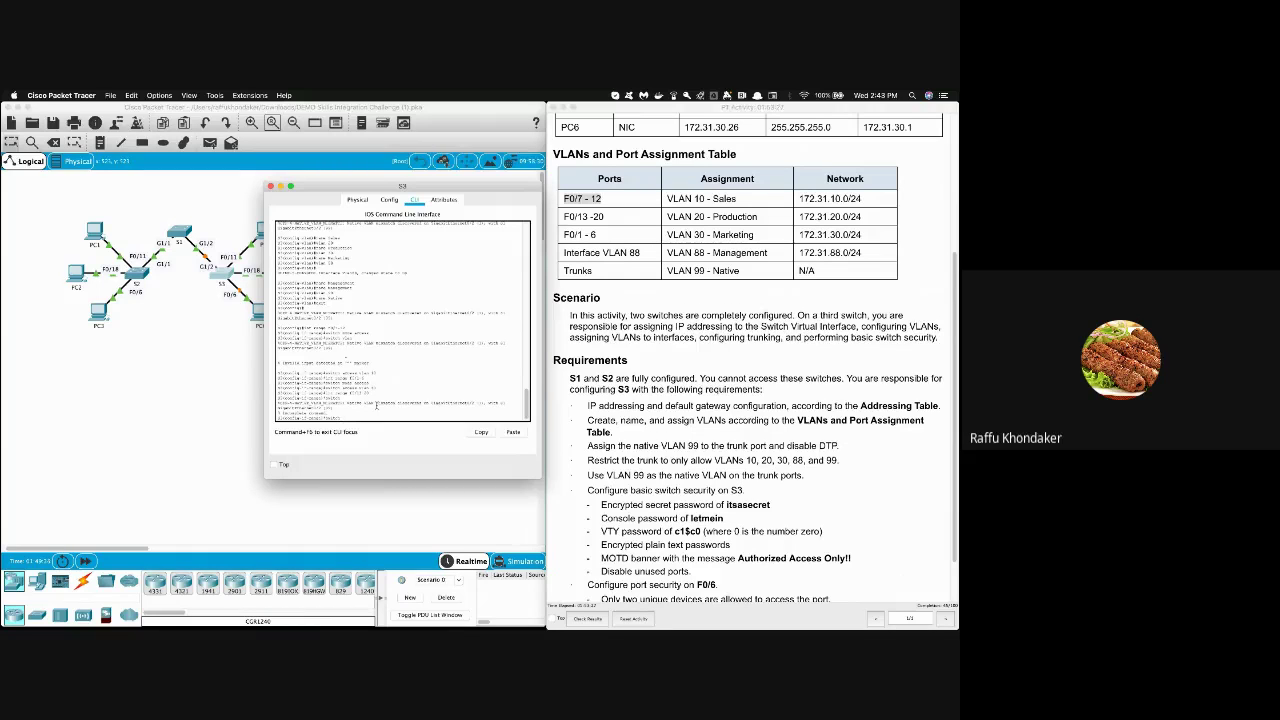
{"action": "type", "text": "mode"}
{"action": "key", "text": "Return"}
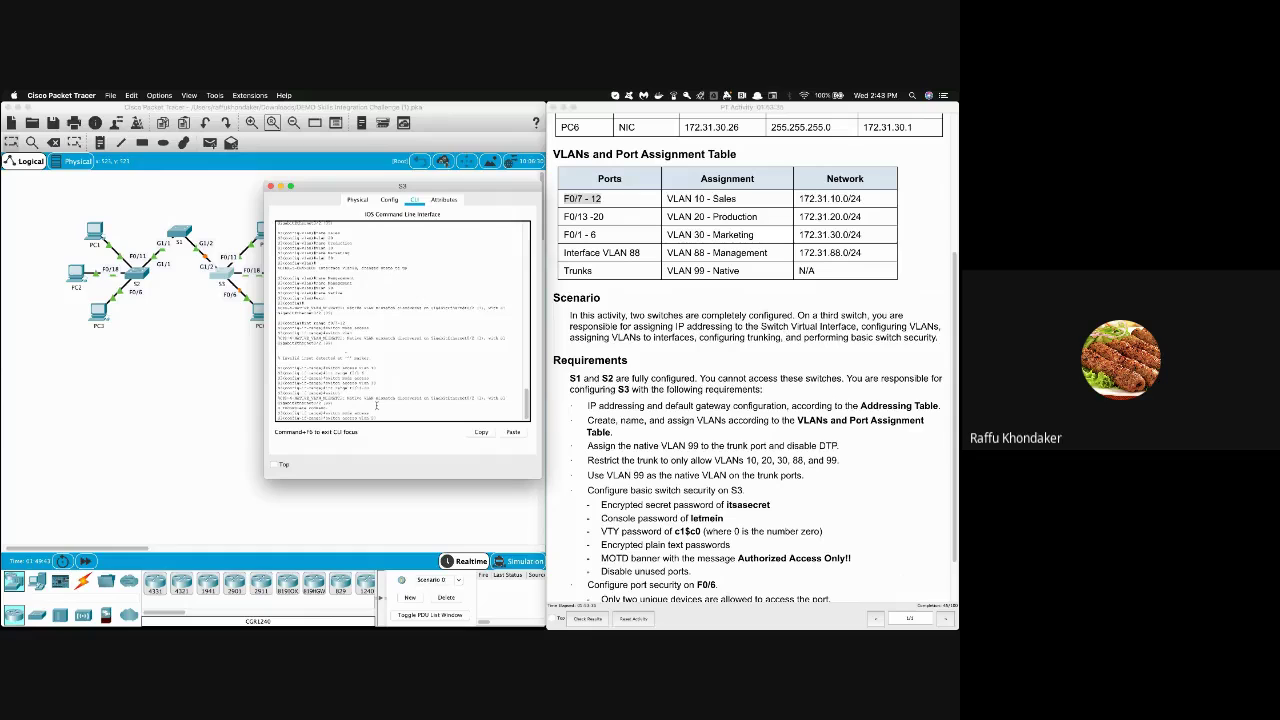
{"action": "key", "text": "Return"}
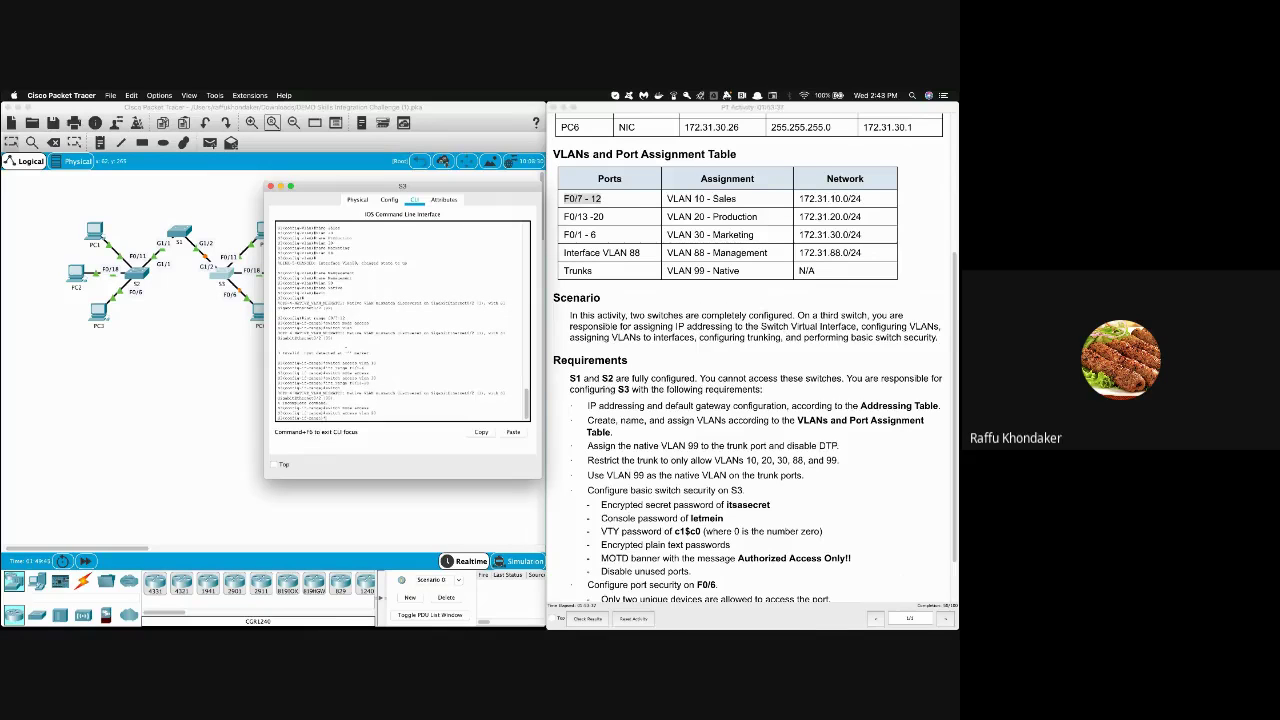
Review the port assignment table, the trunk requirements and the native VLAN mismatch messages to identify S3's trunk interface
{"action": "left_click", "coordinate": [779, 122]}
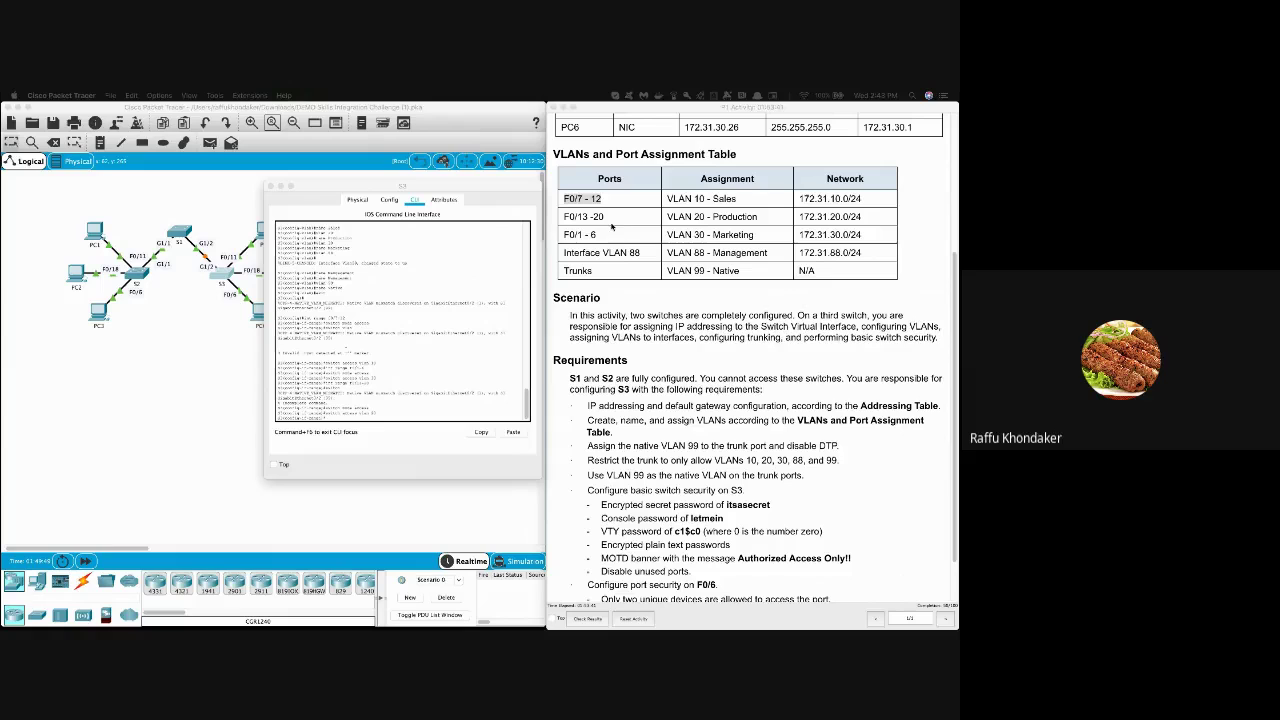
{"action": "left_click", "coordinate": [600, 242]}
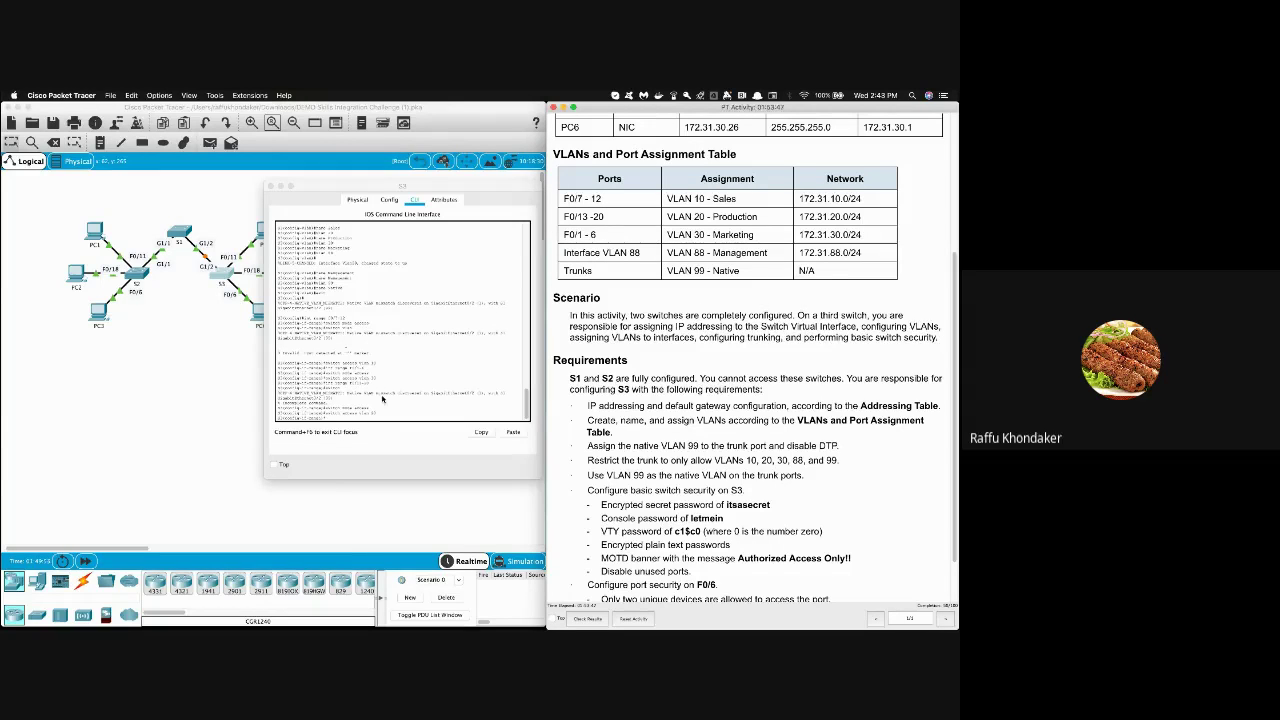
{"action": "left_click", "coordinate": [363, 333]}
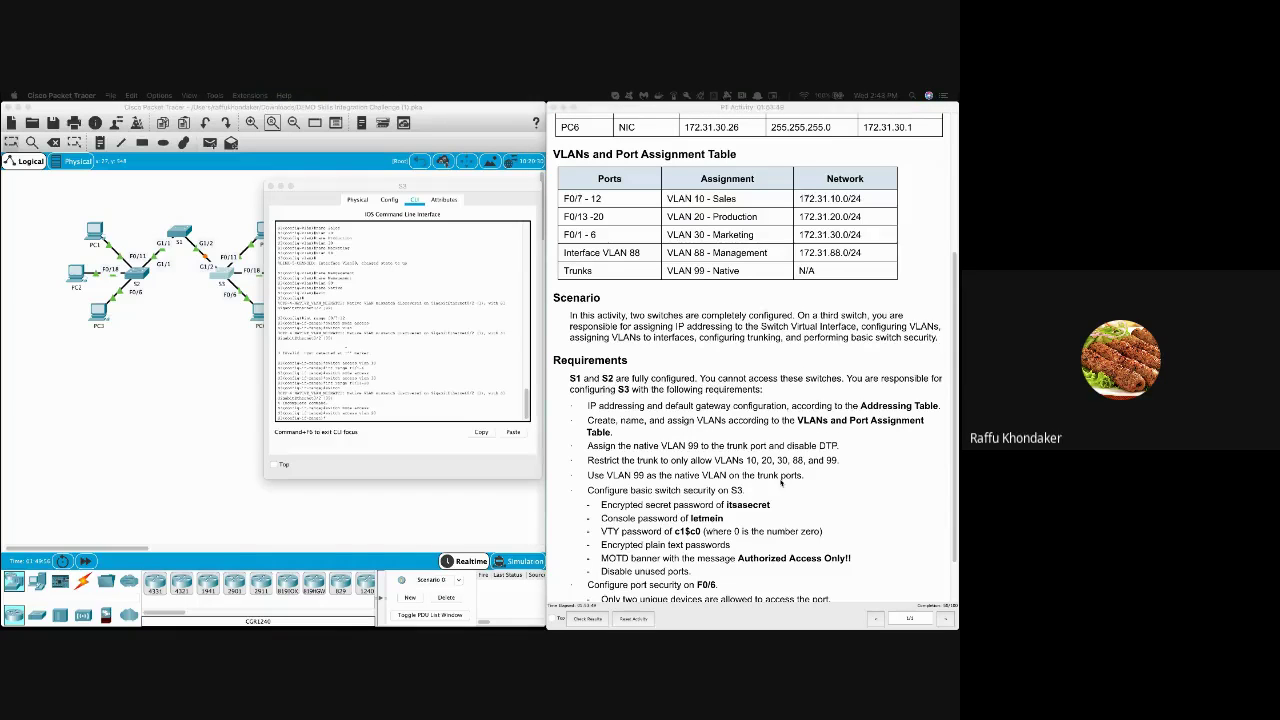
{"action": "left_click", "coordinate": [781, 481]}
{"action": "scroll", "coordinate": [650, 415], "scroll_direction": "down", "scroll_amount": 2}
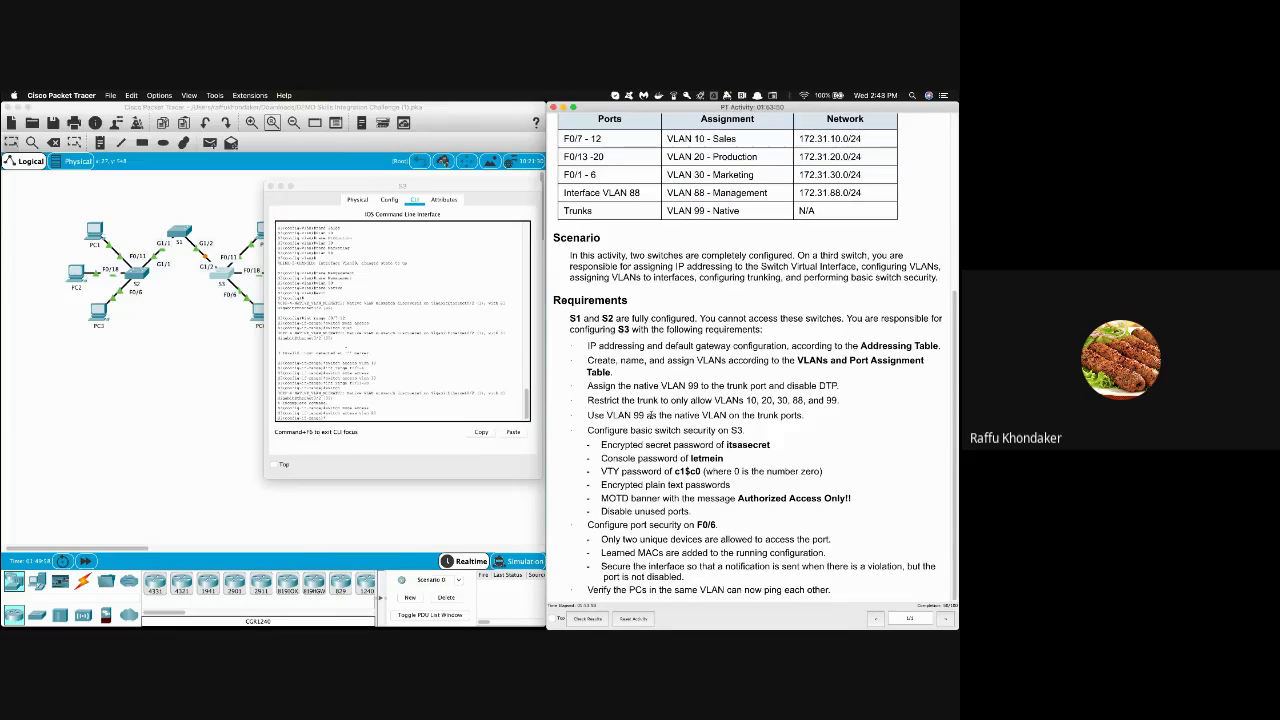
{"action": "left_click_drag", "start_coordinate": [588, 401], "coordinate": [840, 401]}
{"action": "left_click", "coordinate": [659, 408]}
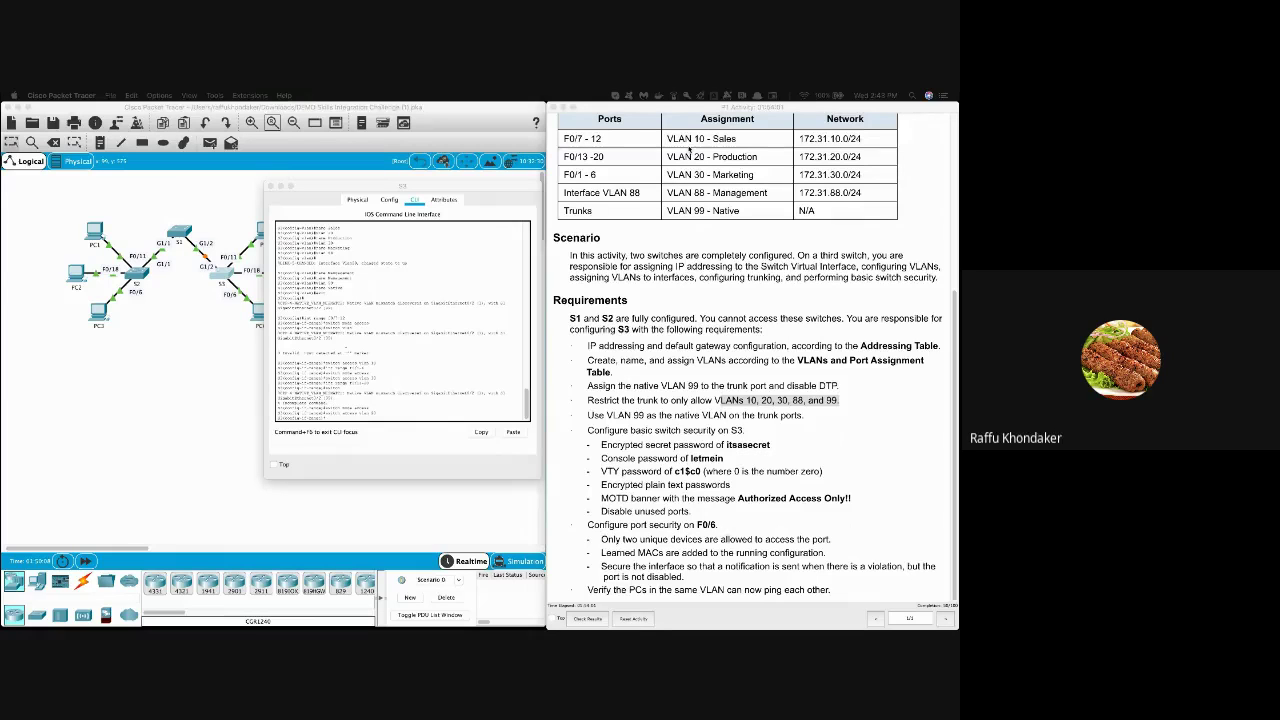
{"action": "left_click", "coordinate": [457, 383]}
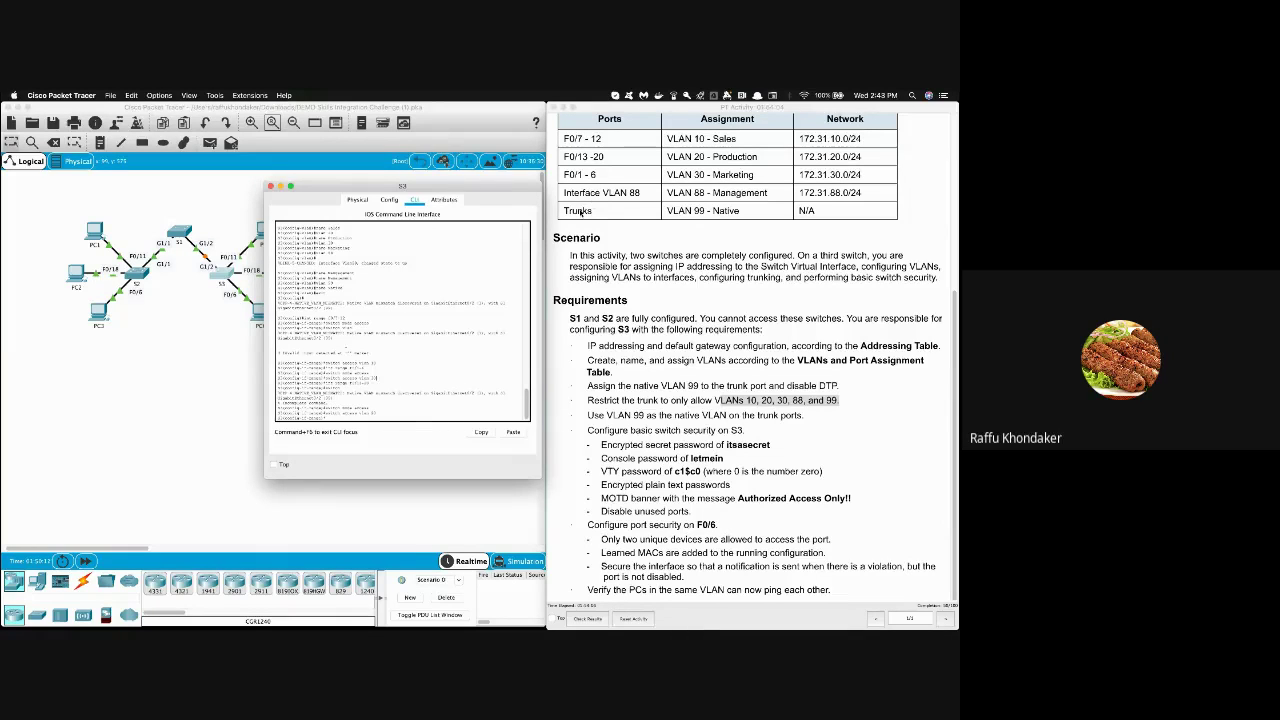
{"action": "double_click", "coordinate": [578, 211]}
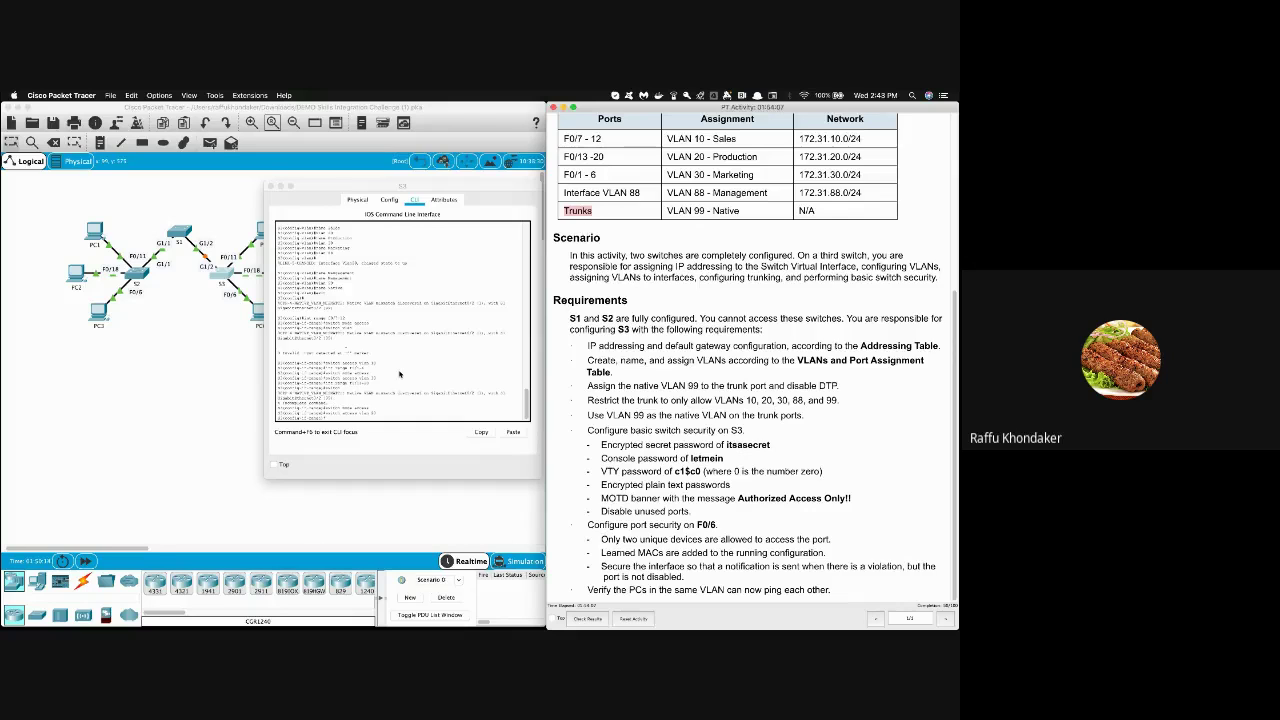
{"action": "left_click", "coordinate": [348, 400]}
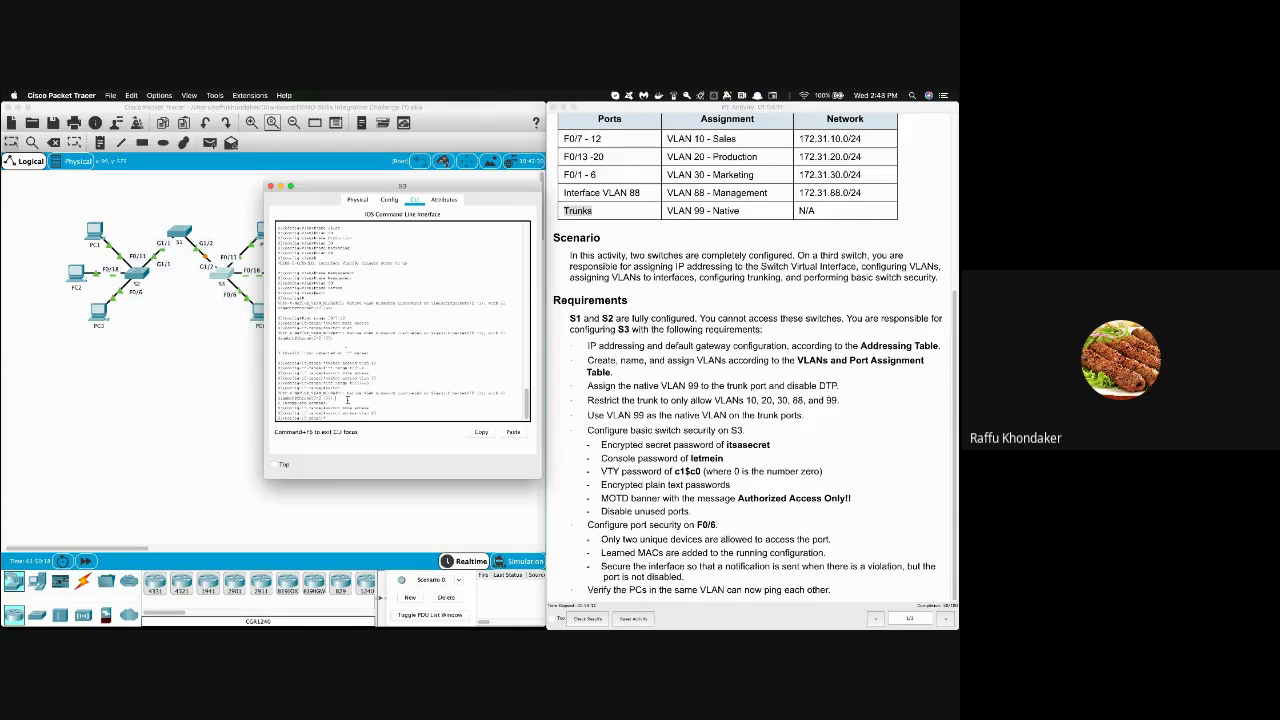
{"action": "left_click_drag", "start_coordinate": [348, 400], "coordinate": [278, 393]}
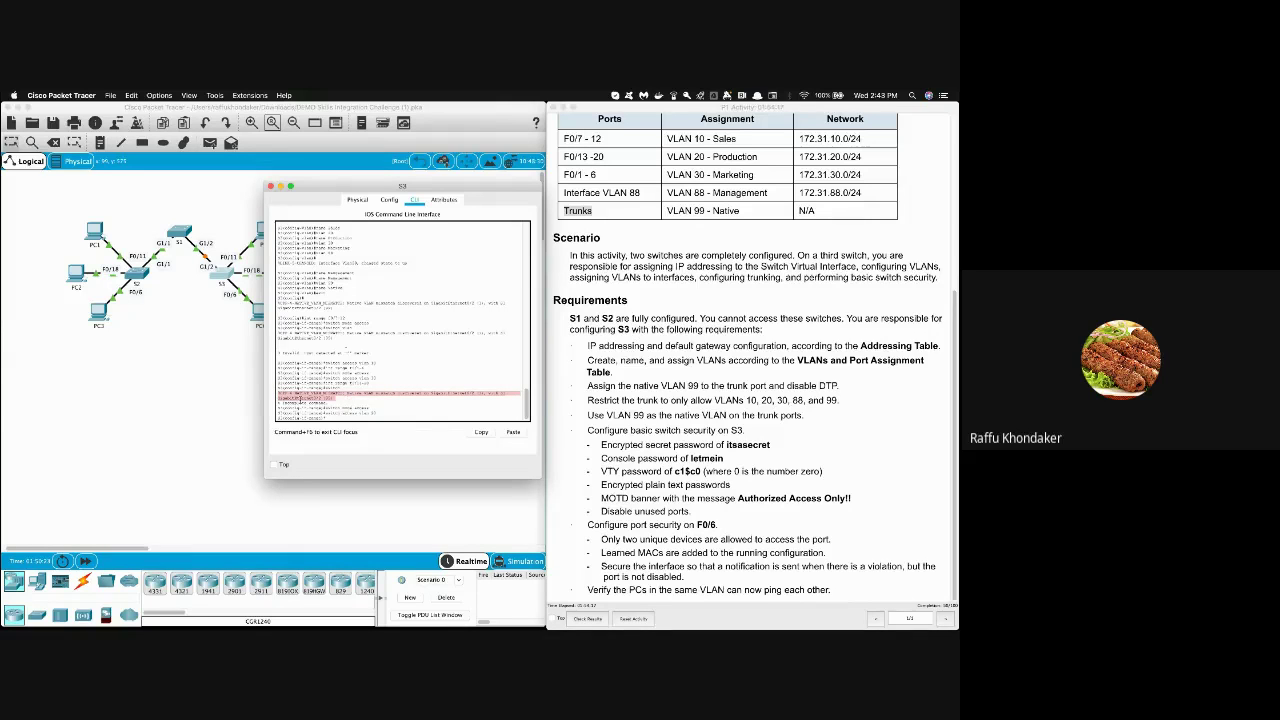
{"action": "left_click", "coordinate": [383, 393]}
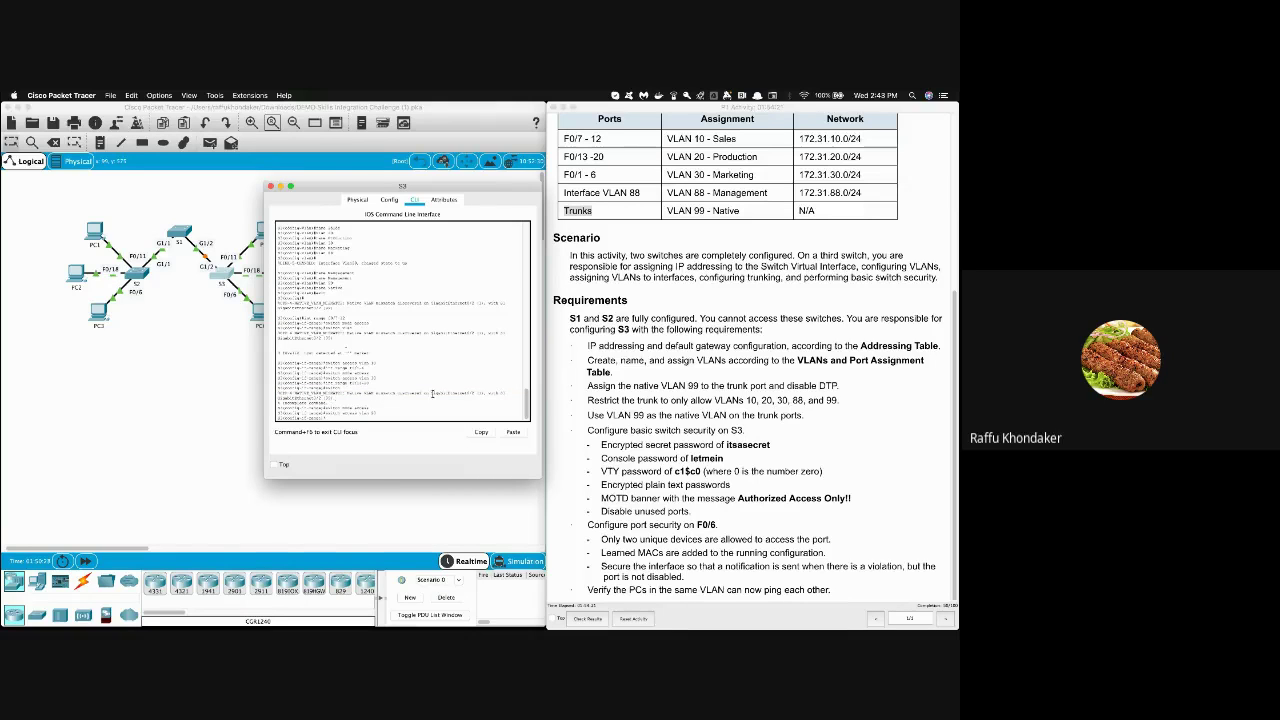
{"action": "left_click_drag", "start_coordinate": [429, 387], "coordinate": [477, 385]}
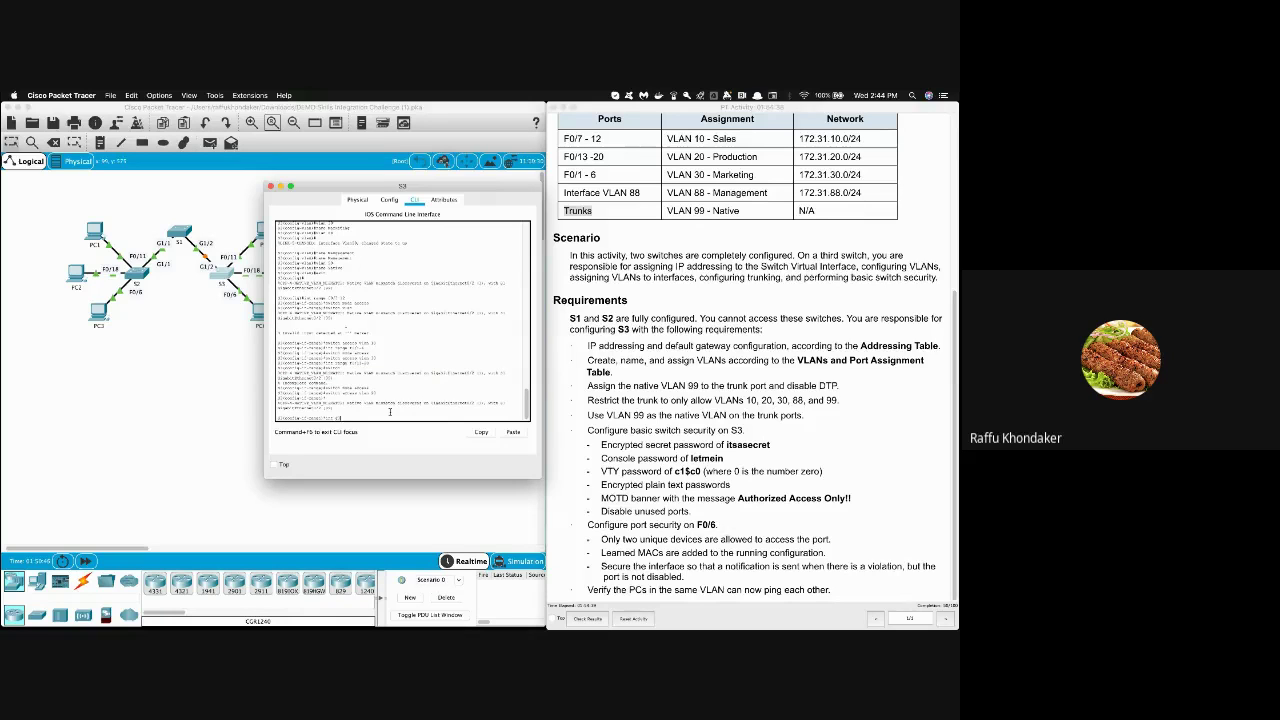
On S3's trunk interface towards S1, try to set trunk mode and set the trunk native VLAN to 99
{"action": "key", "text": "Return"}
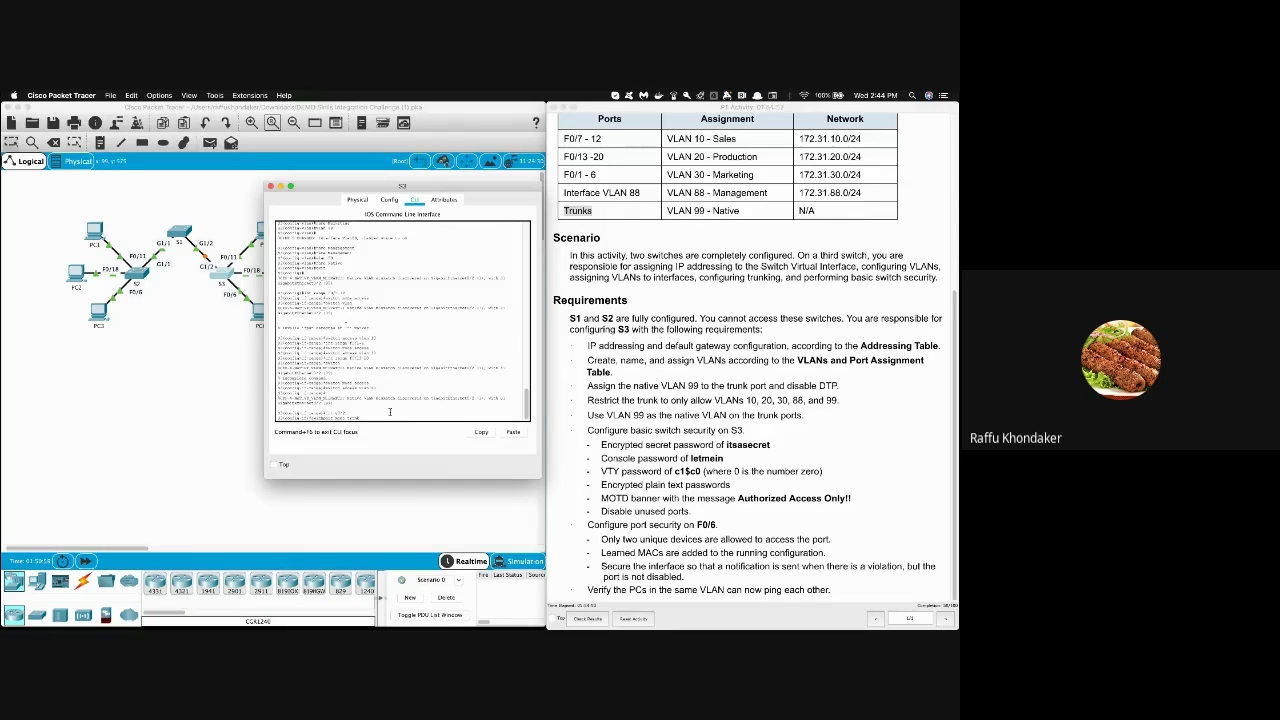
{"action": "key", "text": "Return"}
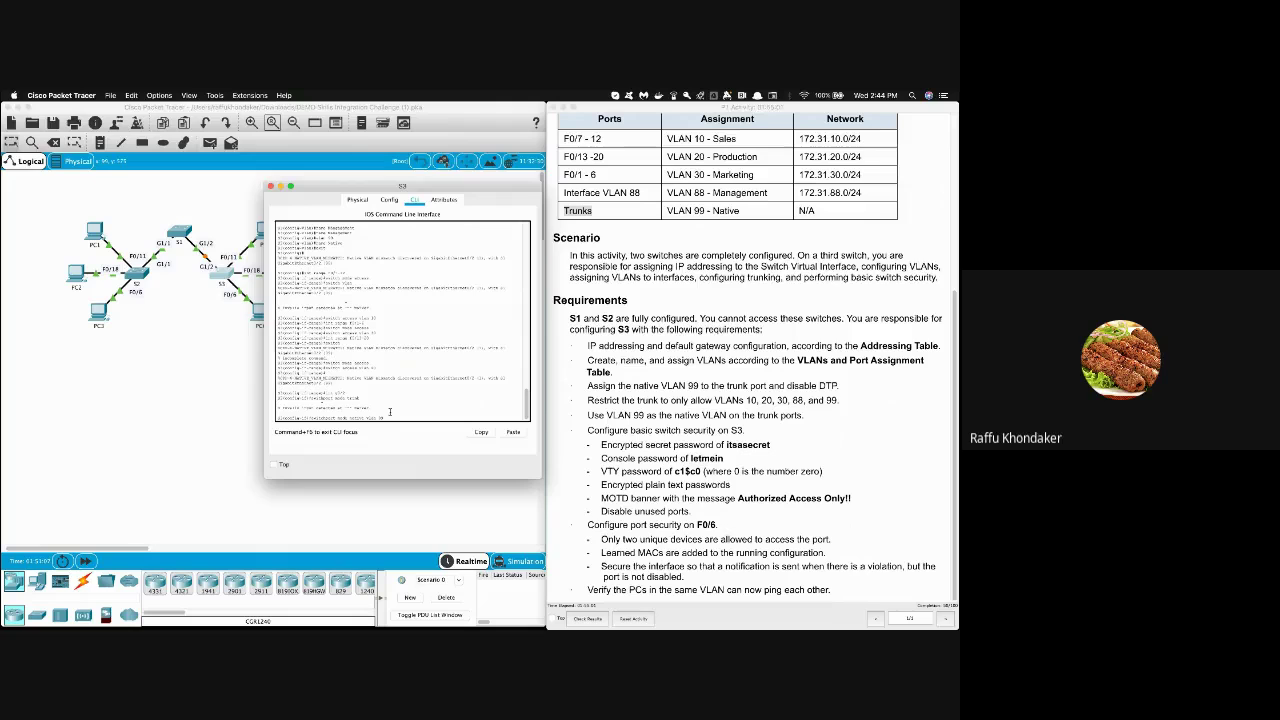
{"action": "triple_click", "coordinate": [700, 211]}
{"action": "left_click", "coordinate": [432, 385]}
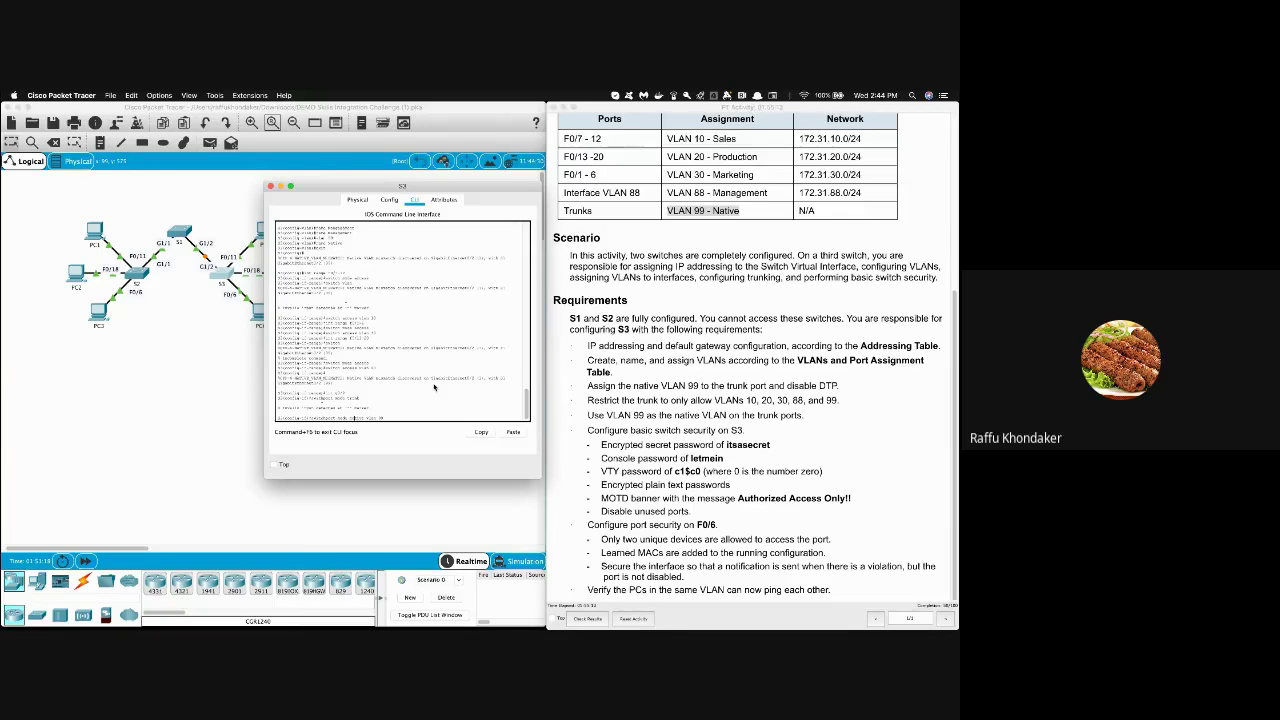
{"action": "key", "text": "BackSpace"}
{"action": "key", "text": "BackSpace"}
{"action": "key", "text": "BackSpace"}
{"action": "key", "text": "BackSpace"}
{"action": "type", "text": "trunk"}
{"action": "key", "text": "Return"}
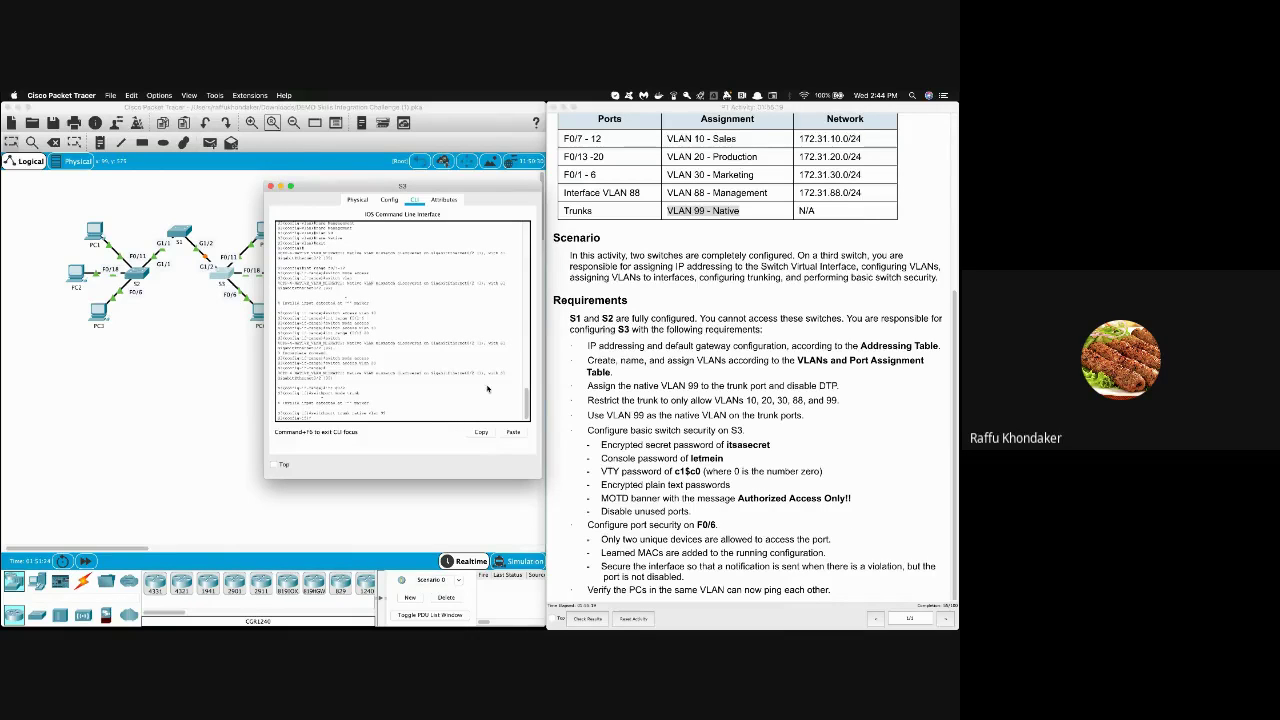
Try to disable DTP negotiation on S3's trunk interface towards S1
{"action": "left_click", "coordinate": [768, 403]}
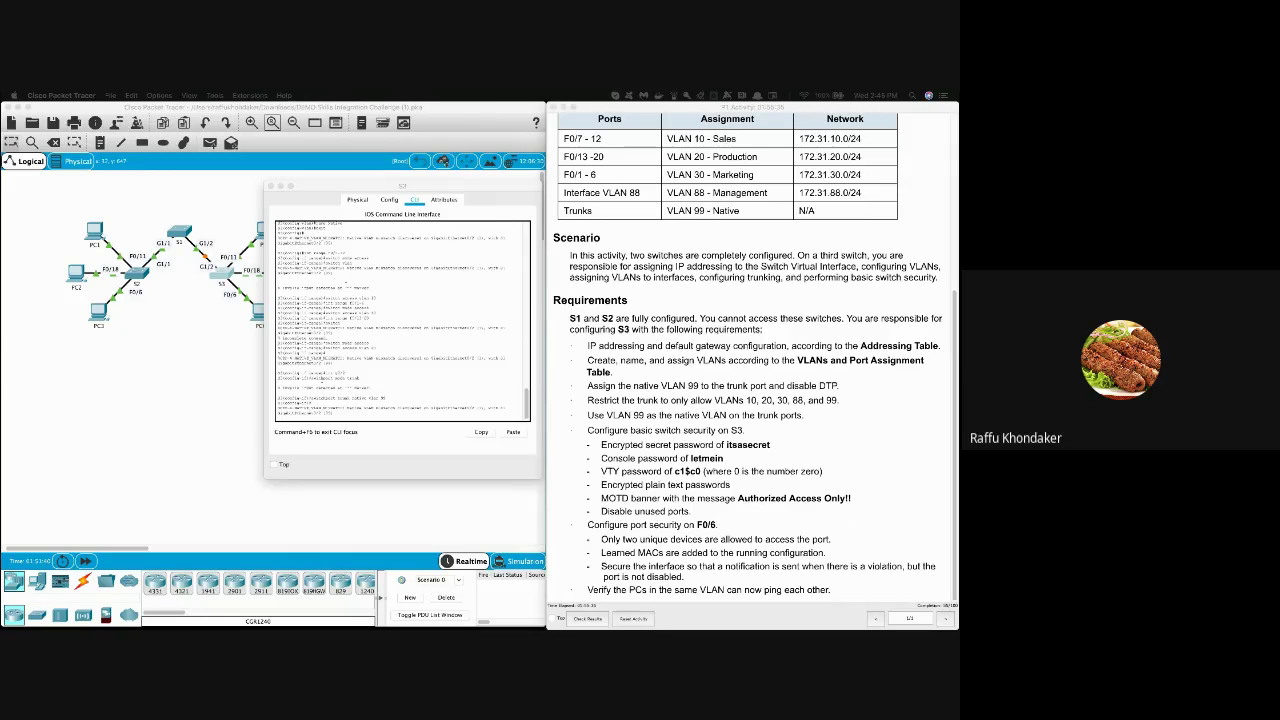
{"action": "left_click", "coordinate": [302, 373]}
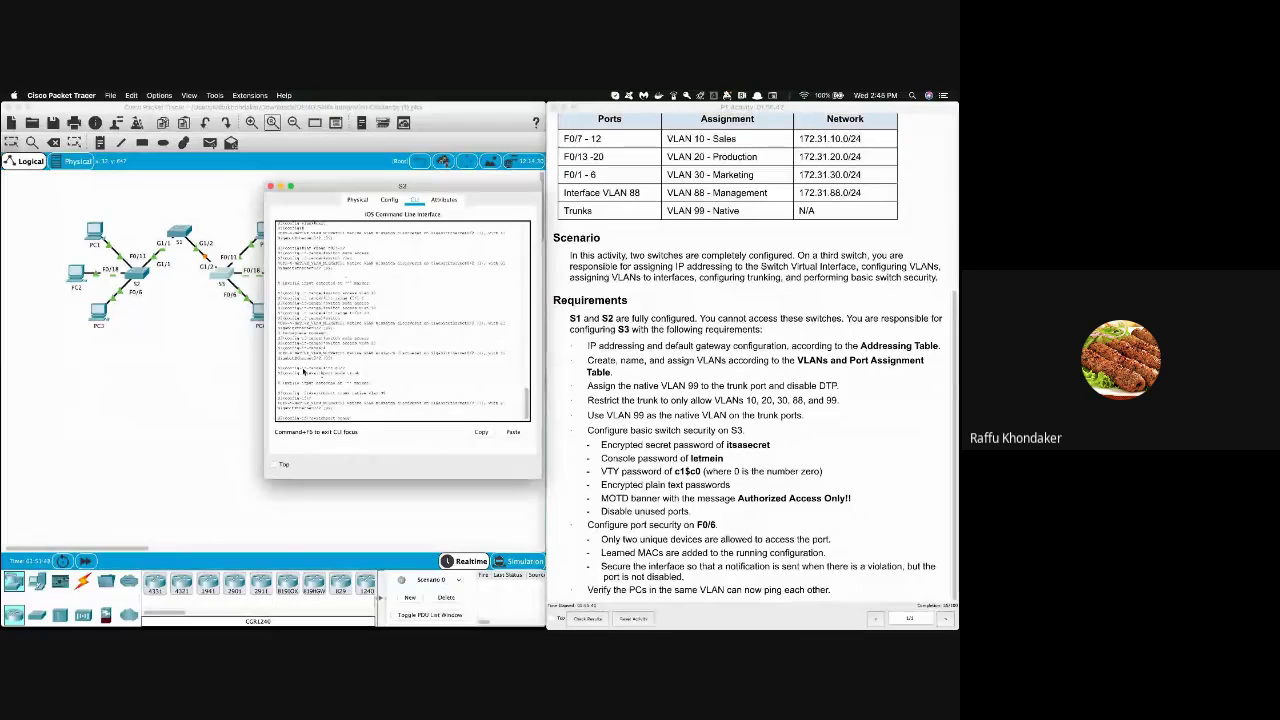
{"action": "type", "text": "otiate"}
{"action": "key", "text": "Return"}
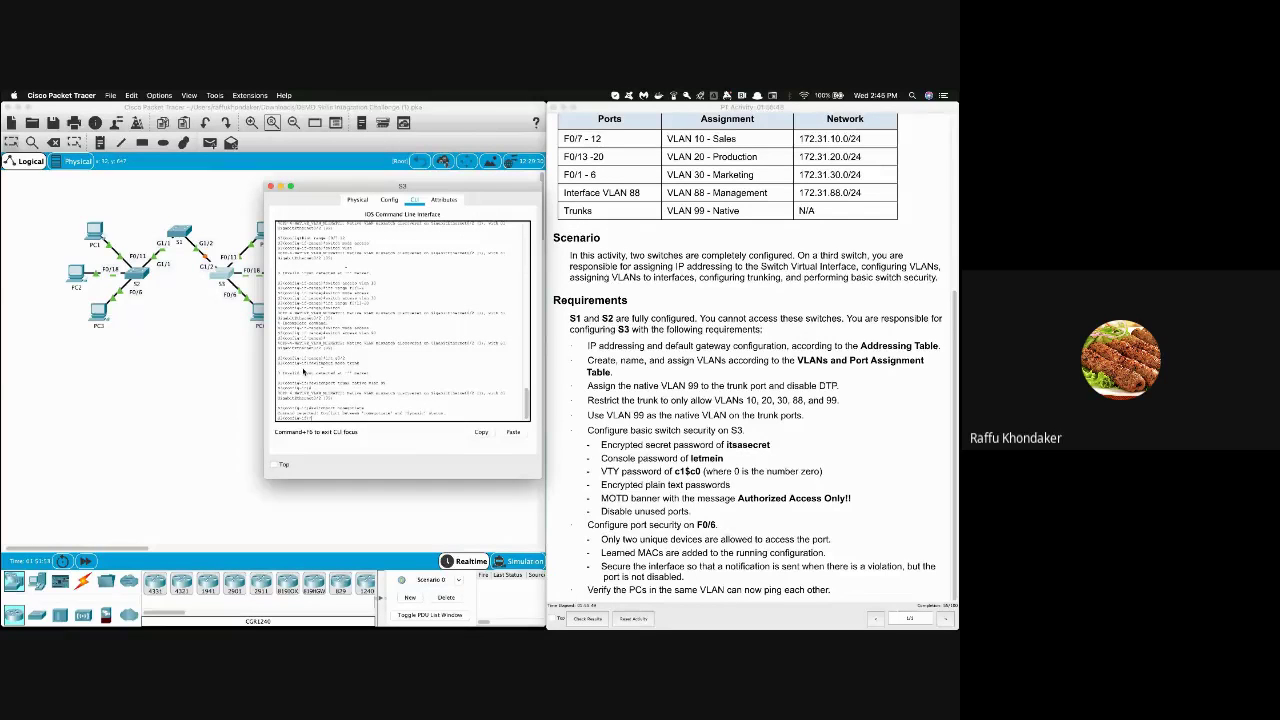
Put S3's interface towards S1 in trunk mode with native VLAN 99 and DTP negotiation disabled
{"action": "key", "text": "Return"}
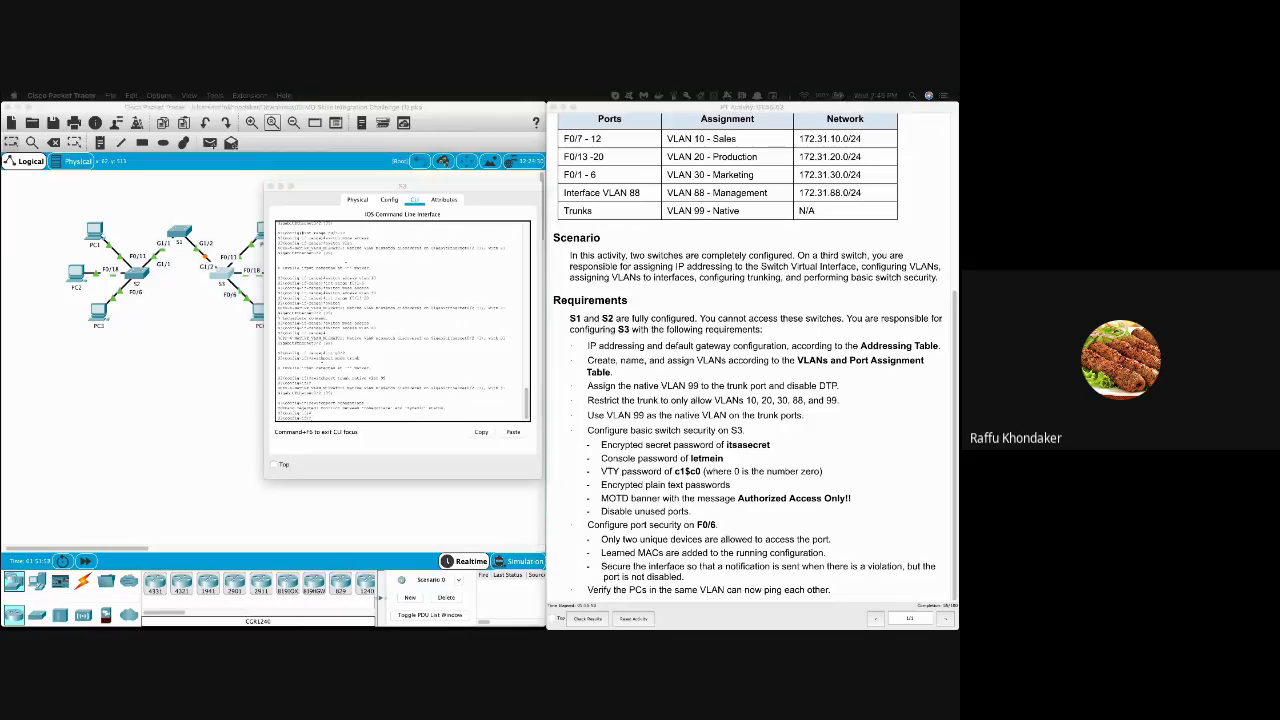
{"action": "left_click", "coordinate": [314, 369]}
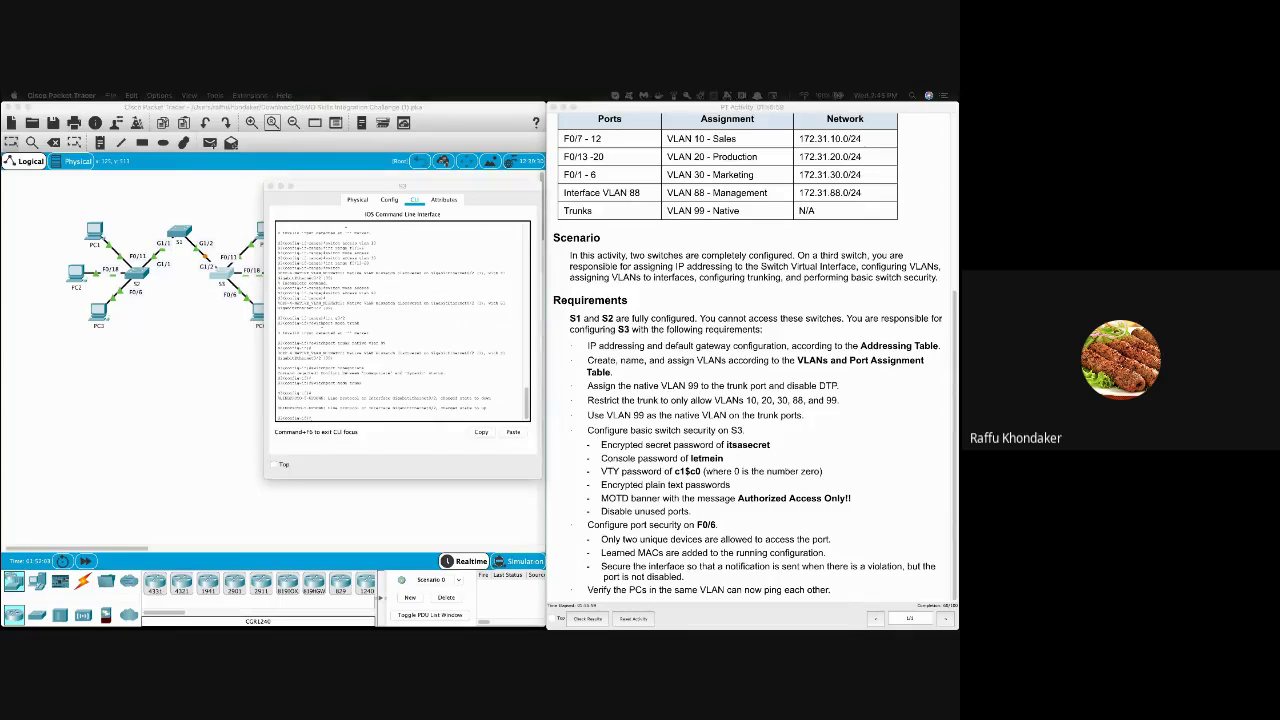
{"action": "right_click", "coordinate": [324, 359]}
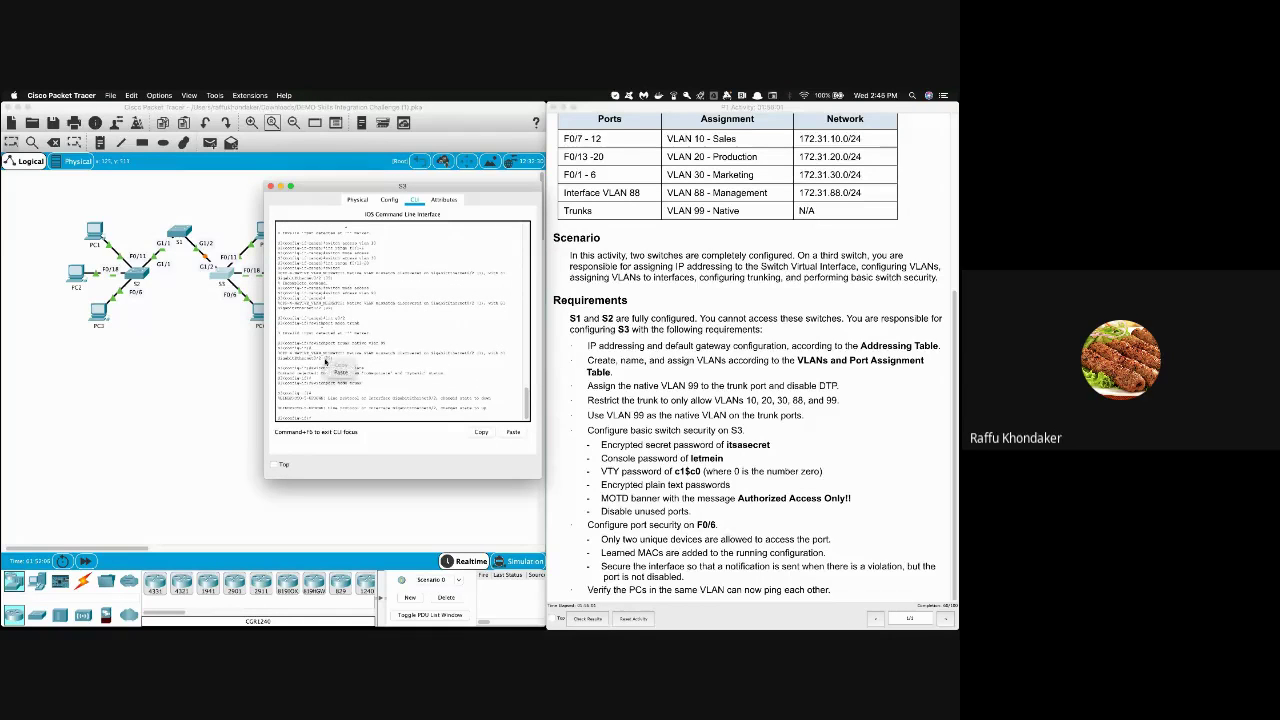
{"action": "left_click", "coordinate": [338, 374]}
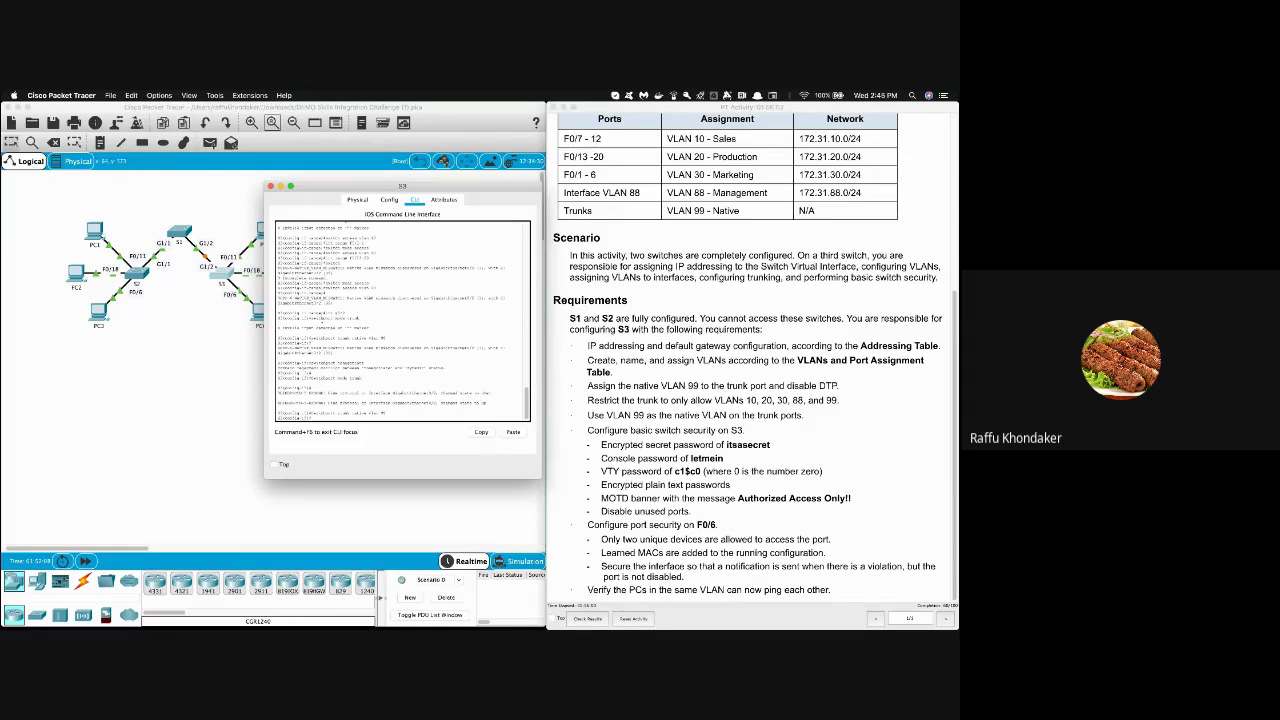
{"action": "left_click", "coordinate": [351, 372]}
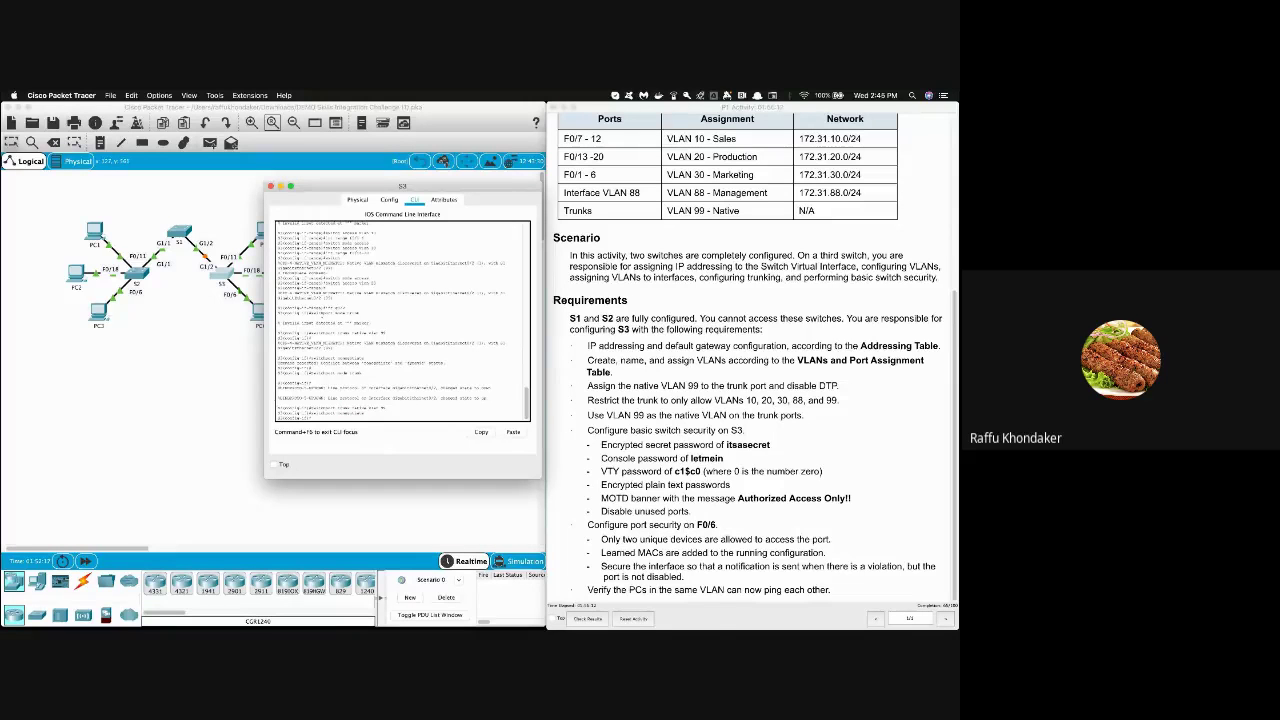
Restrict S3's trunk to allowed VLANs 10, 20, 30, 88 and 99, and leave the interface configuration
{"action": "left_click", "coordinate": [746, 400]}
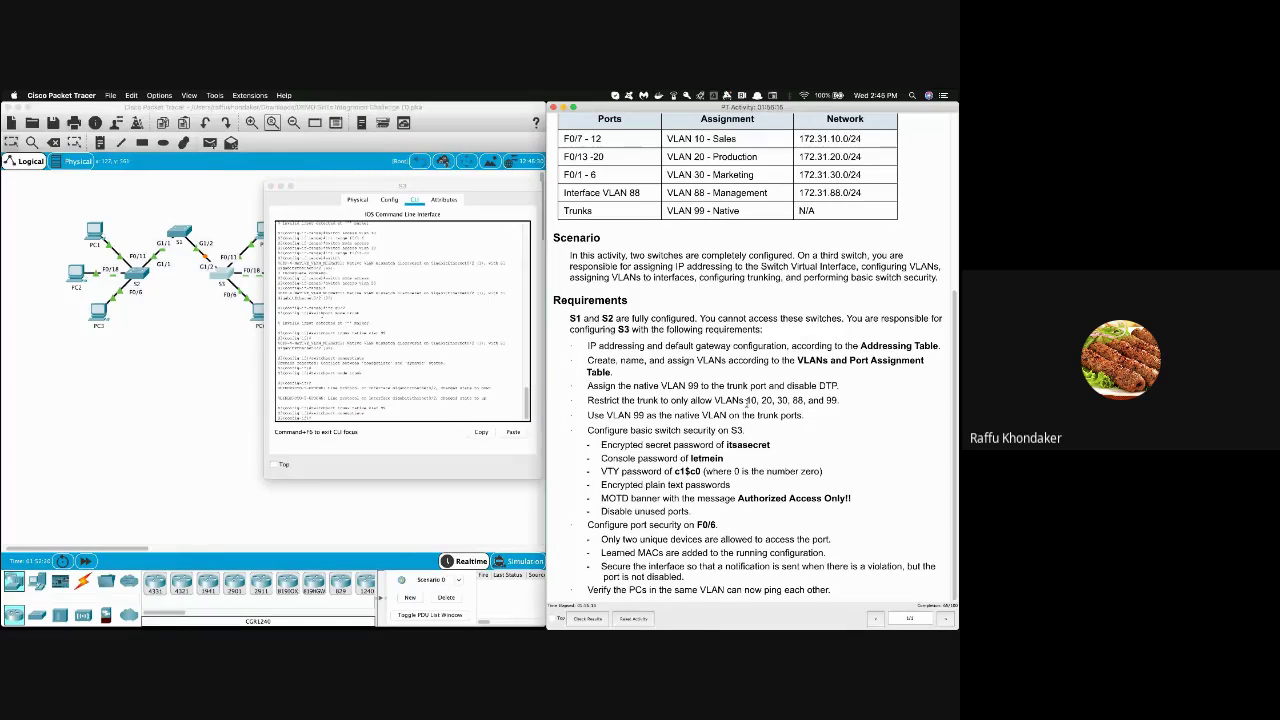
{"action": "left_click_drag", "start_coordinate": [746, 400], "coordinate": [838, 401]}
{"action": "left_click", "coordinate": [345, 360]}
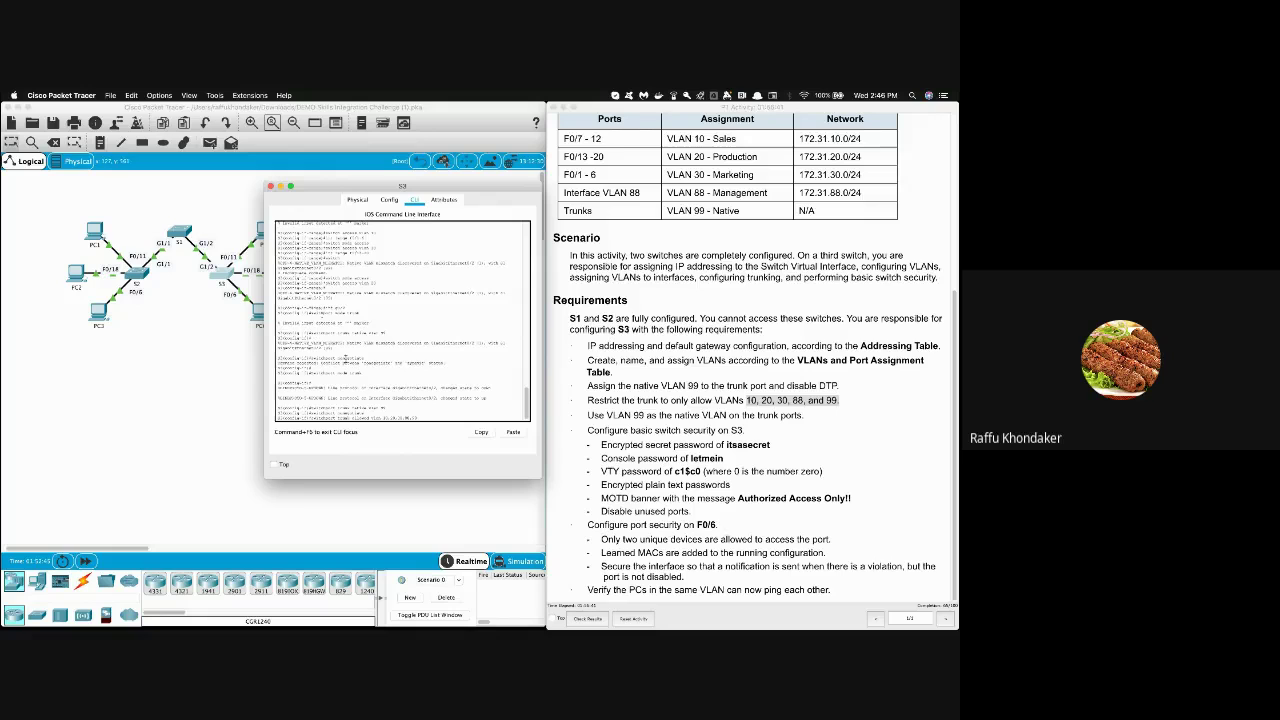
{"action": "key", "text": "Return"}
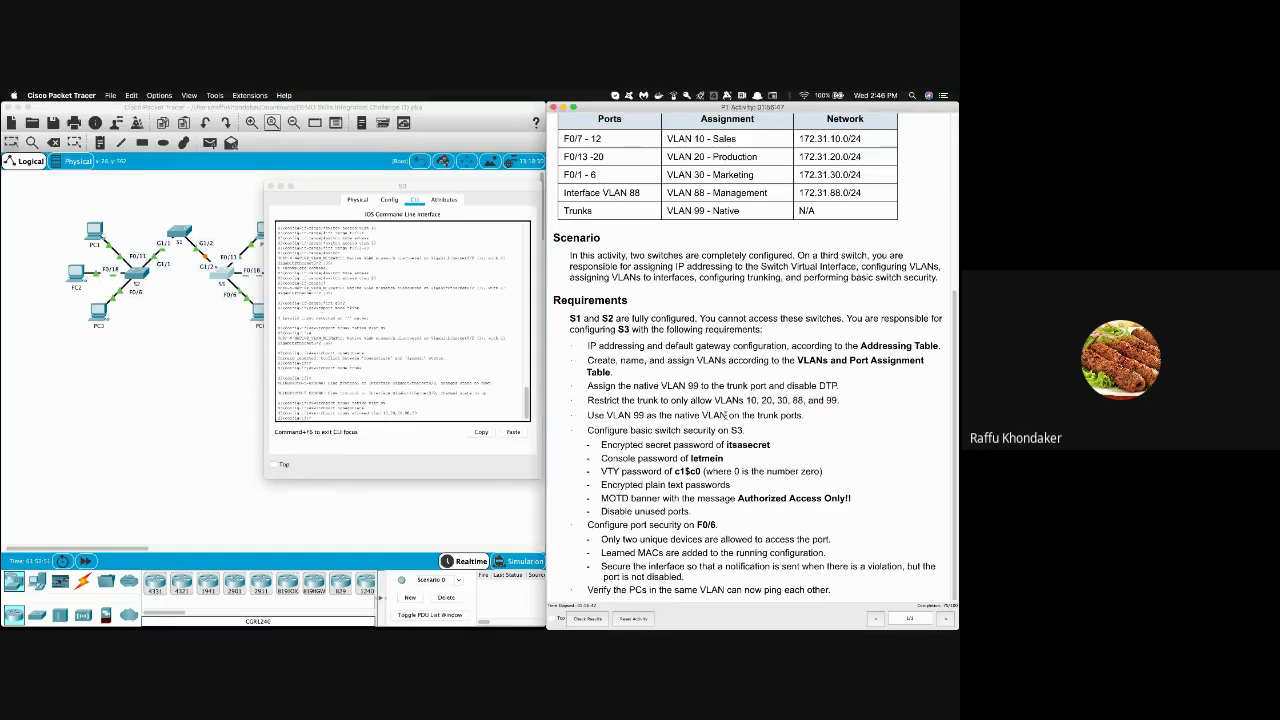
{"action": "left_click", "coordinate": [482, 395]}
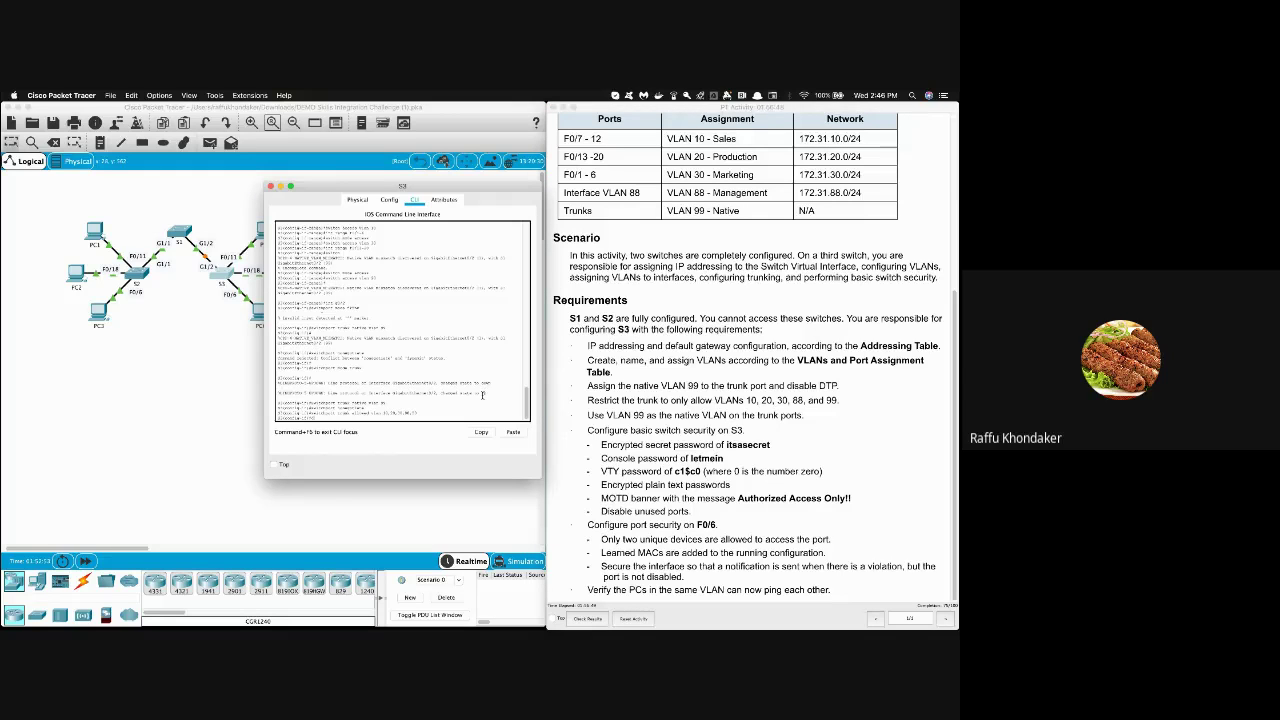
{"action": "key", "text": "Return"}
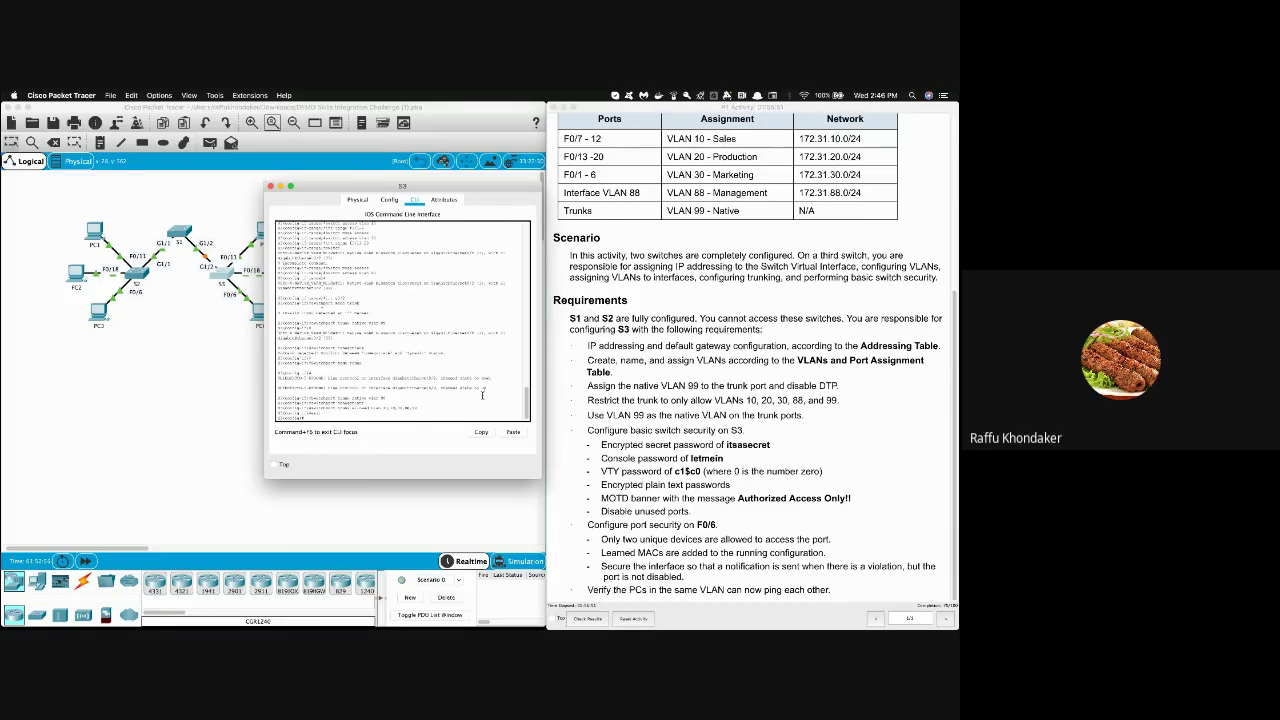
{"action": "left_click", "coordinate": [832, 318]}
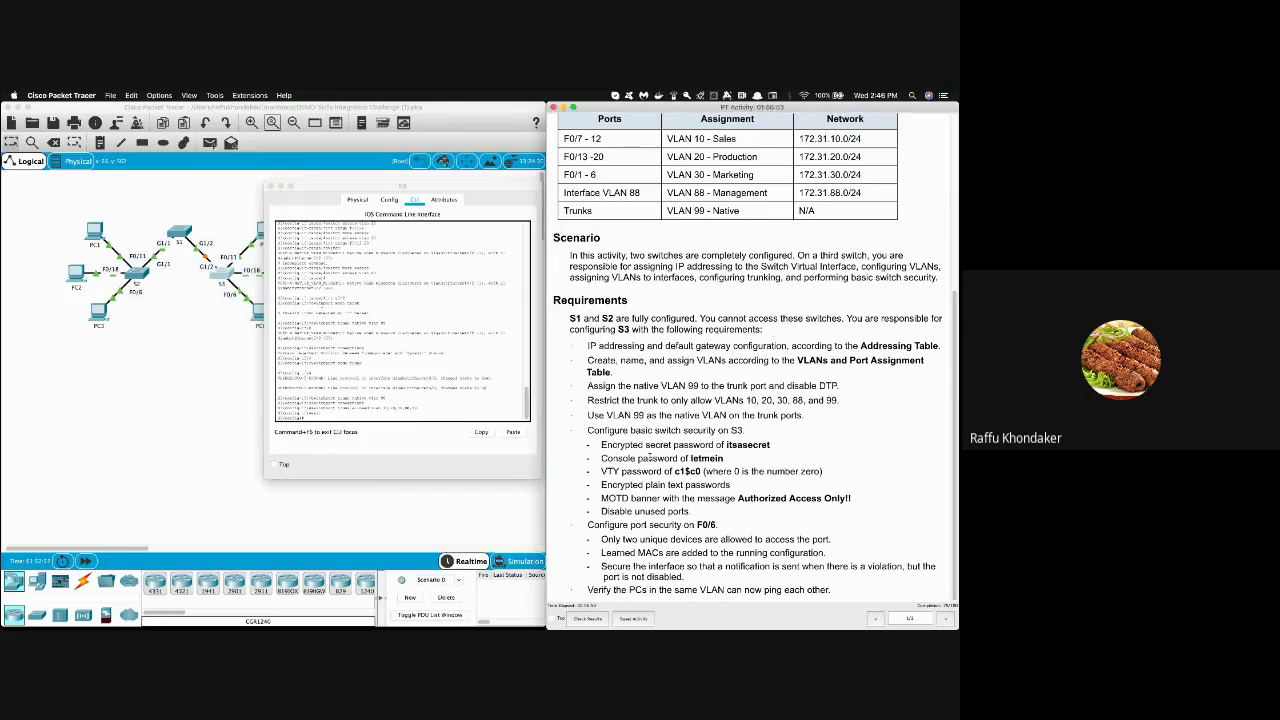
{"action": "left_click", "coordinate": [376, 388]}
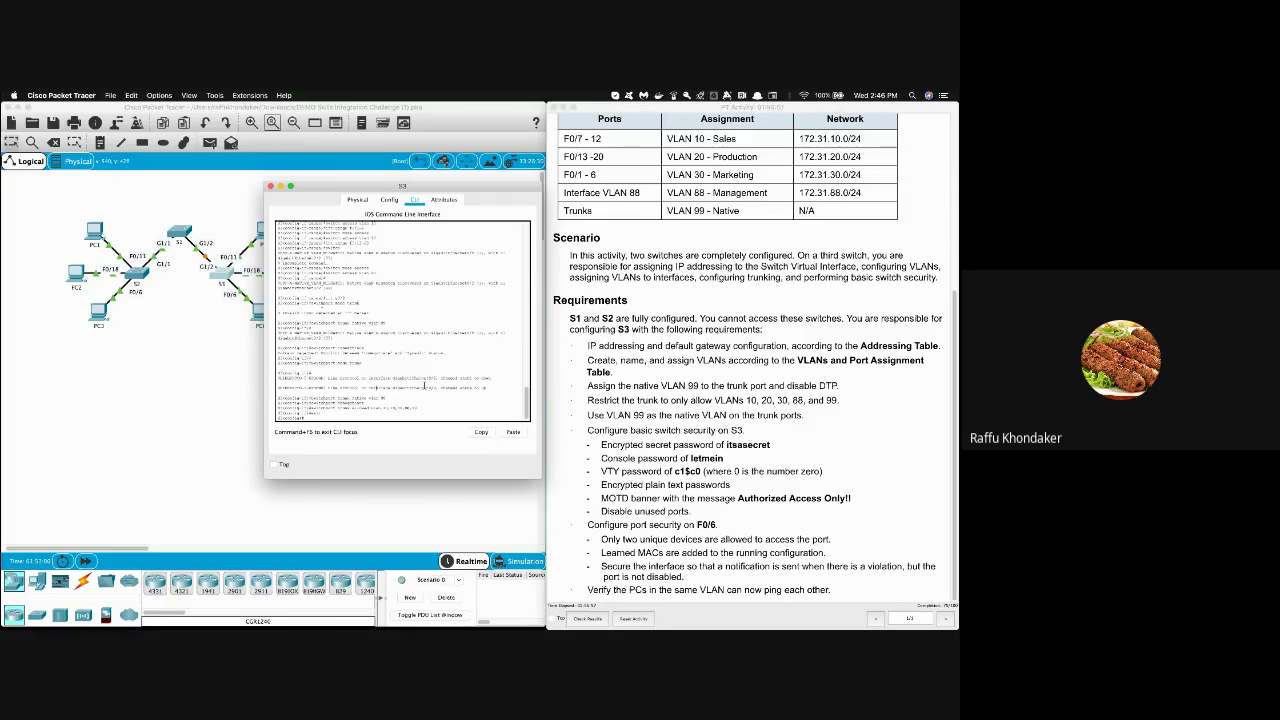
{"action": "double_click", "coordinate": [288, 418]}
{"action": "left_click_drag", "start_coordinate": [284, 413], "coordinate": [304, 412]}
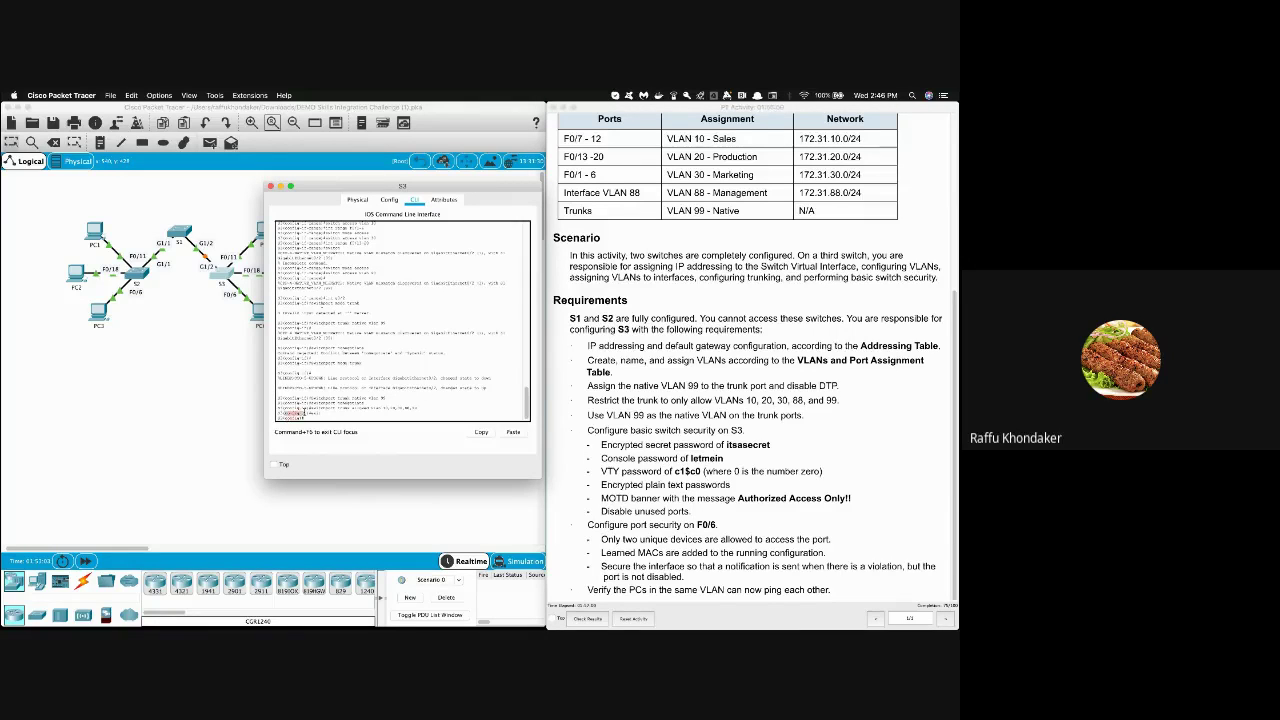
{"action": "left_click", "coordinate": [332, 415]}
{"action": "left_click", "coordinate": [304, 418]}
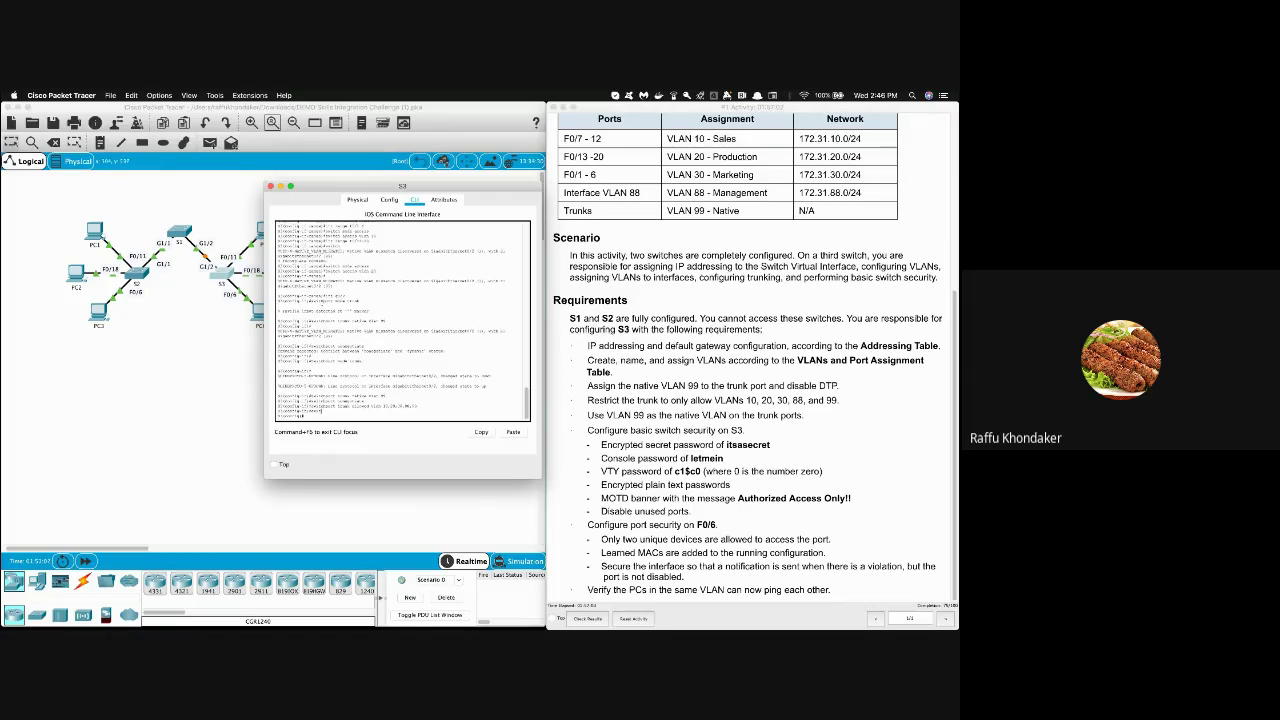
Set the encrypted enable secret password on S3 as given in the basic switch security requirements
{"action": "left_click", "coordinate": [660, 444]}
{"action": "triple_click", "coordinate": [660, 444]}
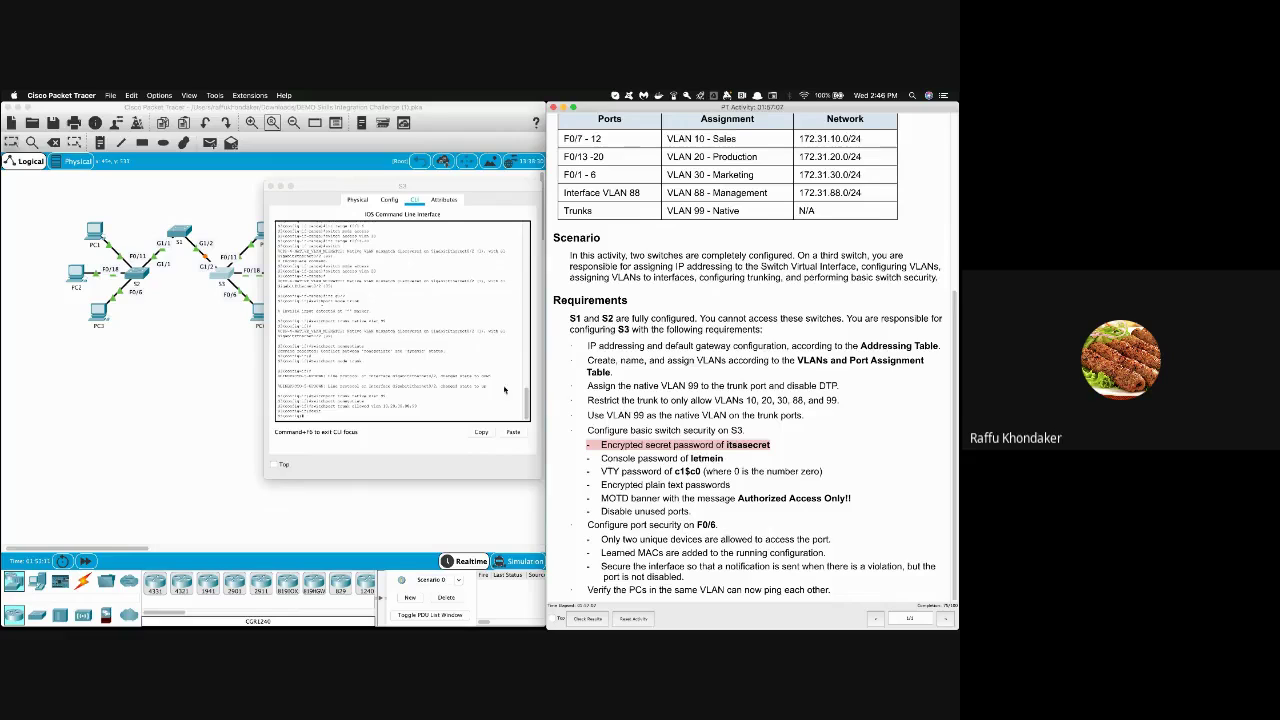
{"action": "left_click", "coordinate": [697, 447]}
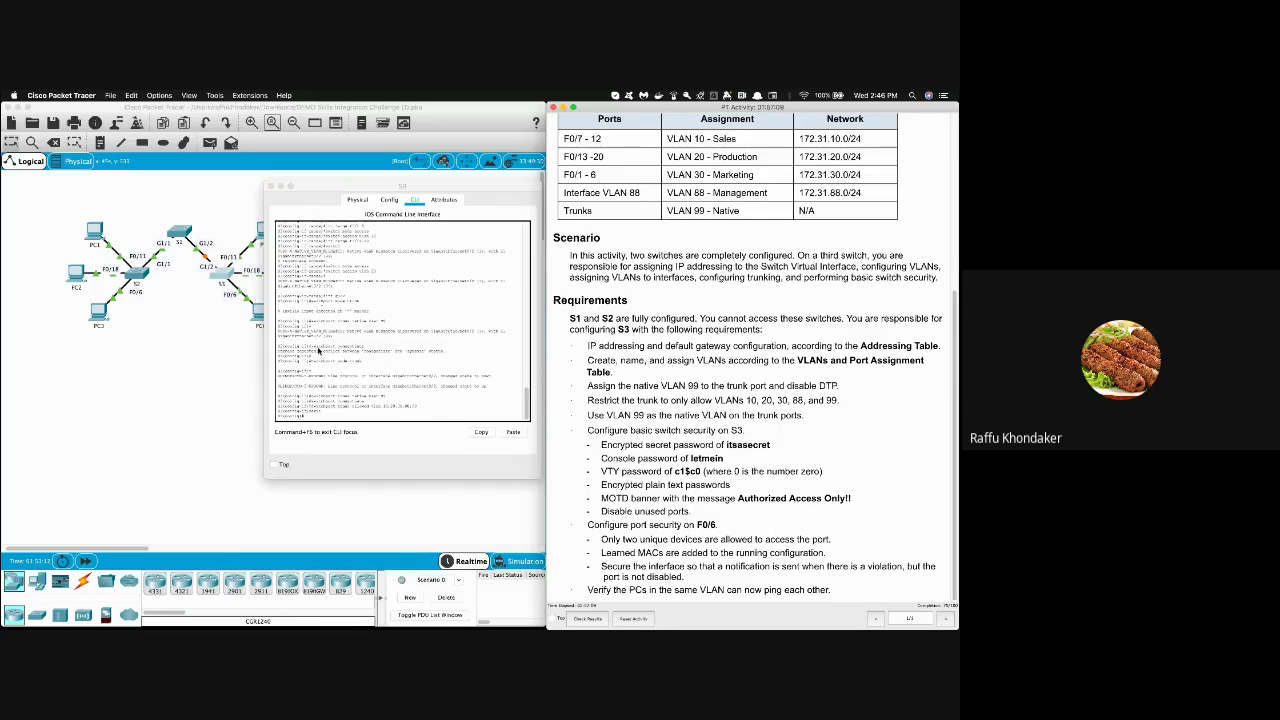
{"action": "scroll", "coordinate": [318, 351], "scroll_direction": "up", "scroll_amount": 3}
{"action": "scroll", "coordinate": [340, 379], "scroll_direction": "down", "scroll_amount": 3}
{"action": "left_click", "coordinate": [340, 414]}
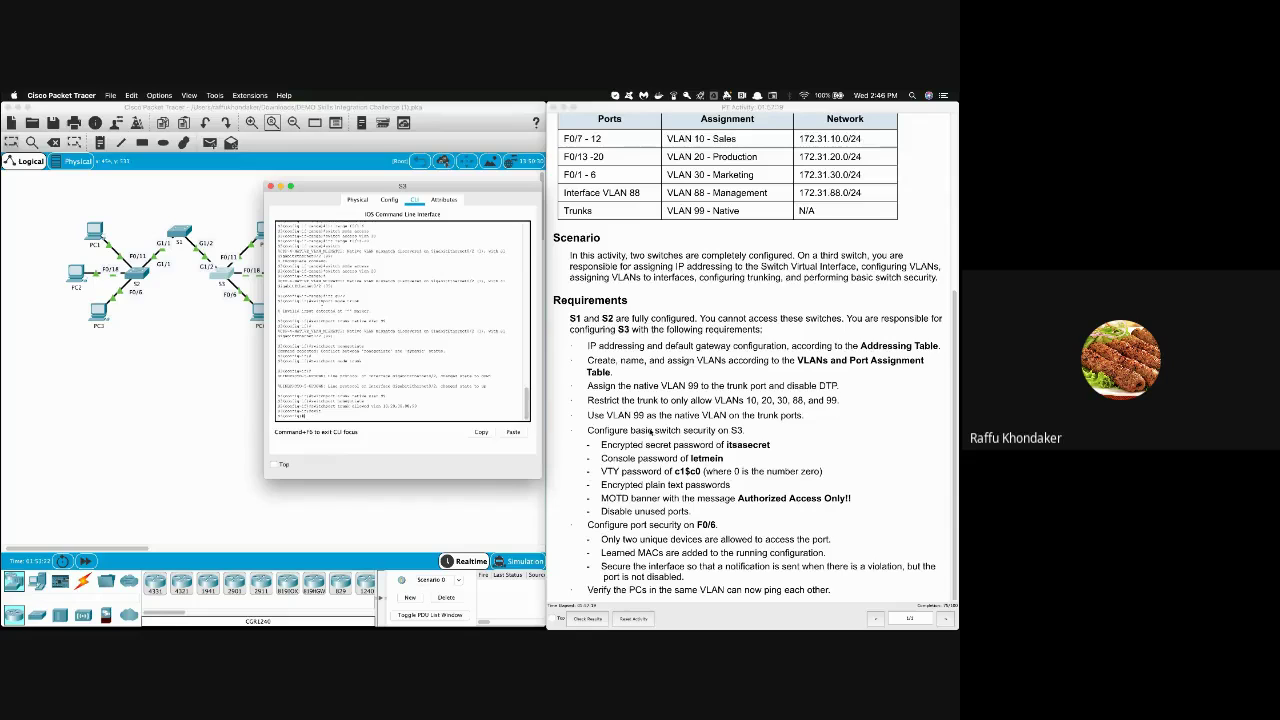
{"action": "left_click", "coordinate": [646, 445]}
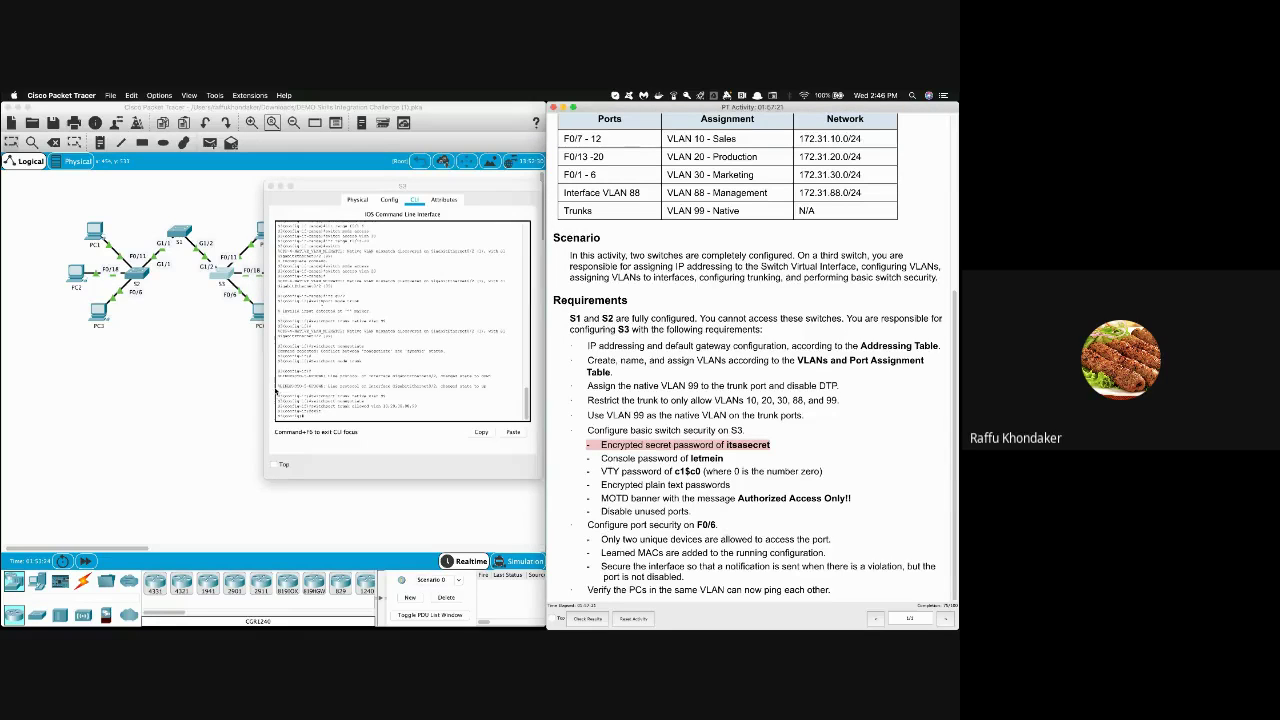
{"action": "left_click", "coordinate": [327, 387]}
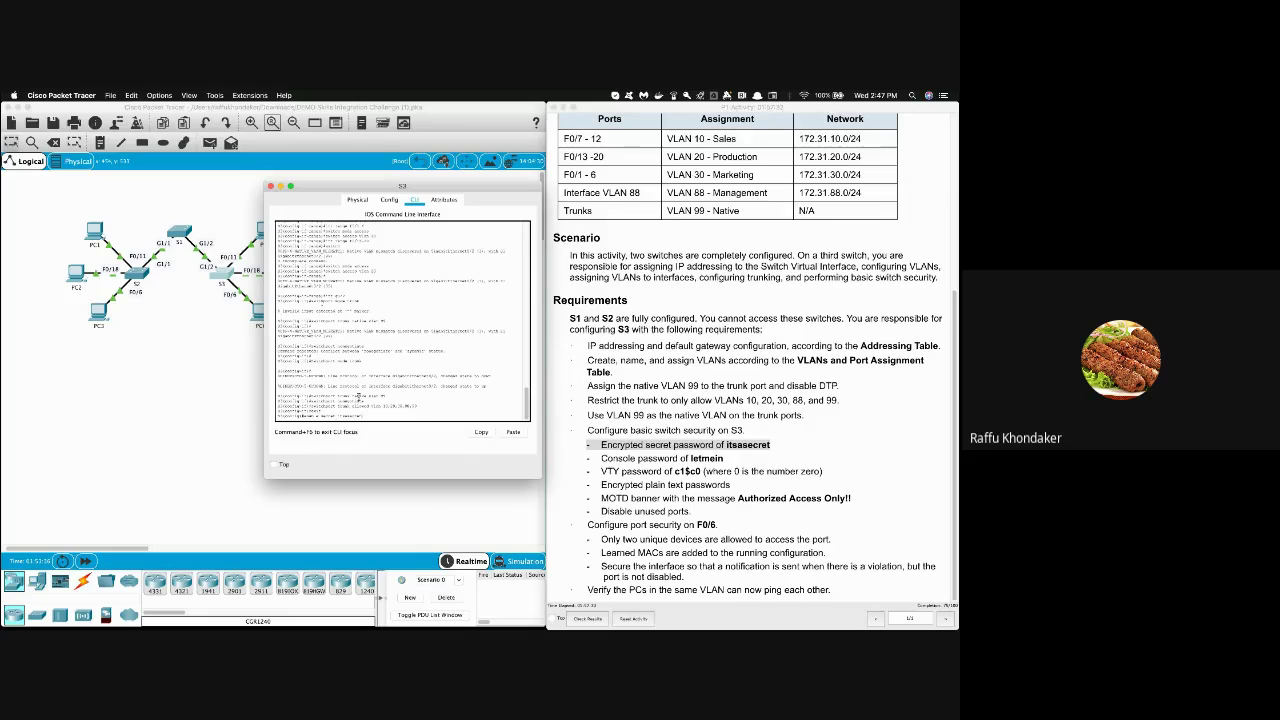
{"action": "left_click", "coordinate": [714, 450]}
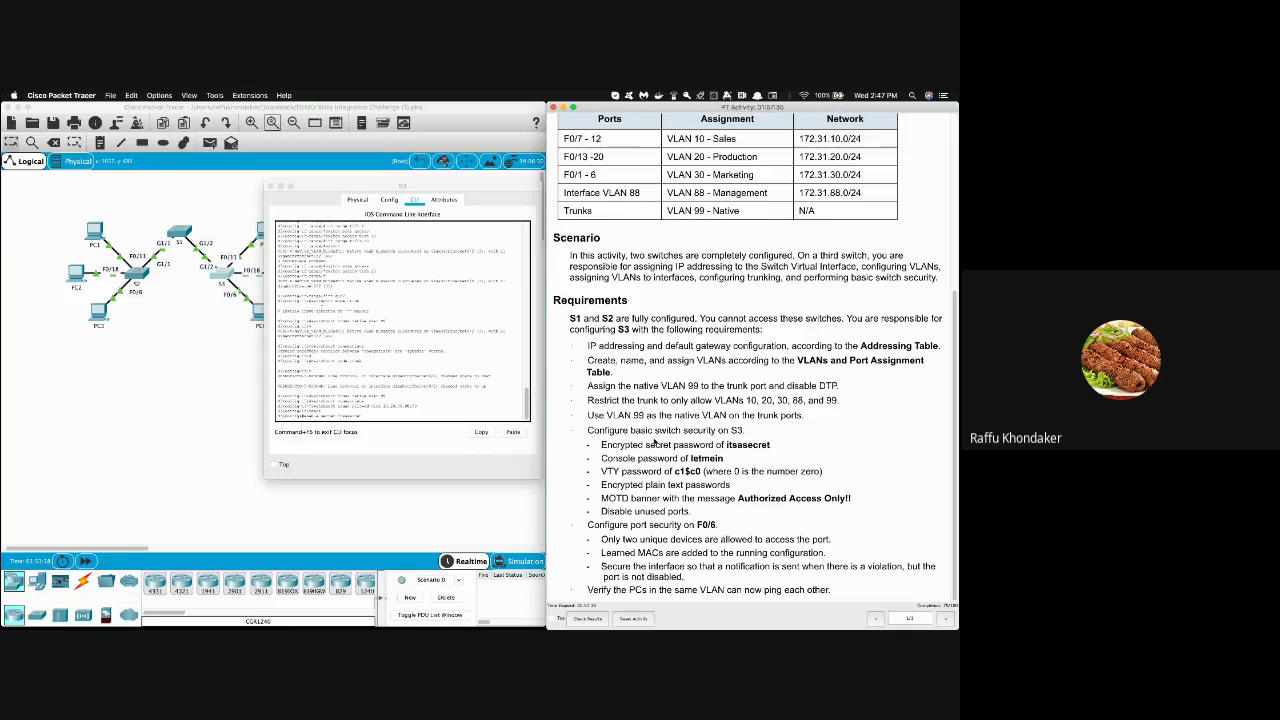
{"action": "left_click", "coordinate": [414, 363]}
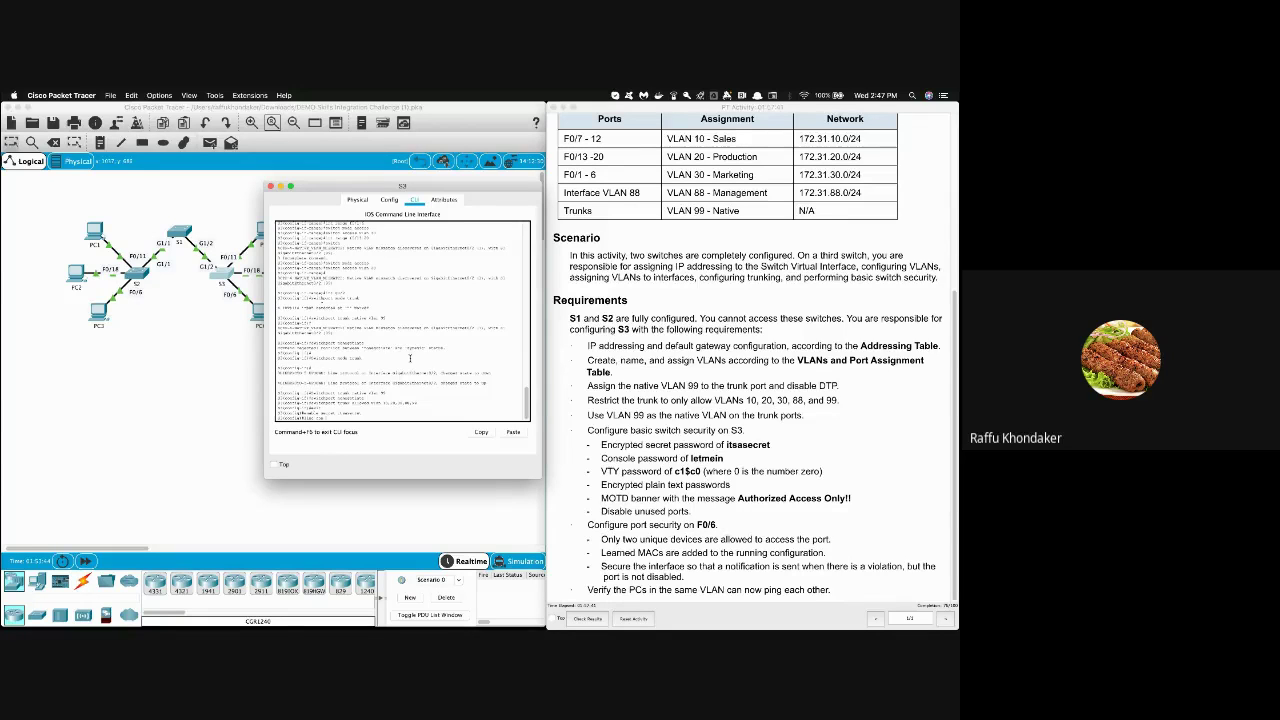
On S3's console line 0, set the required console password and enable login
{"action": "key", "text": "Return"}
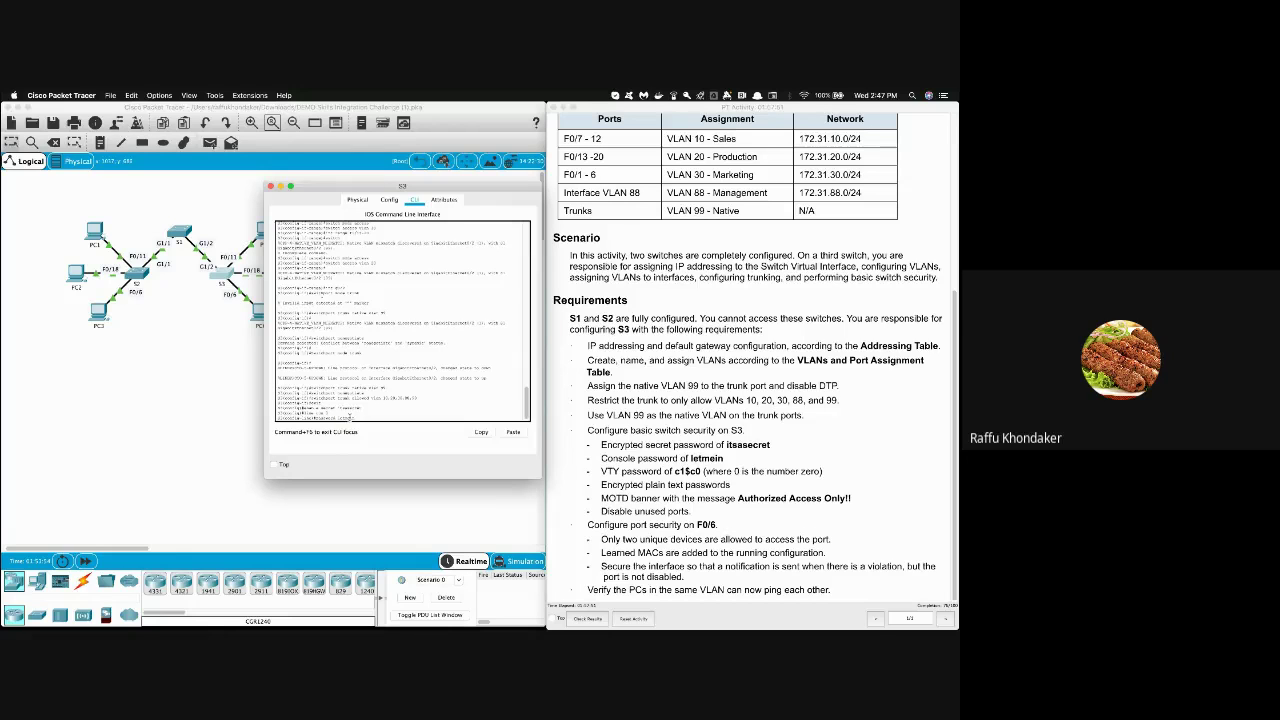
{"action": "key", "text": "Return"}
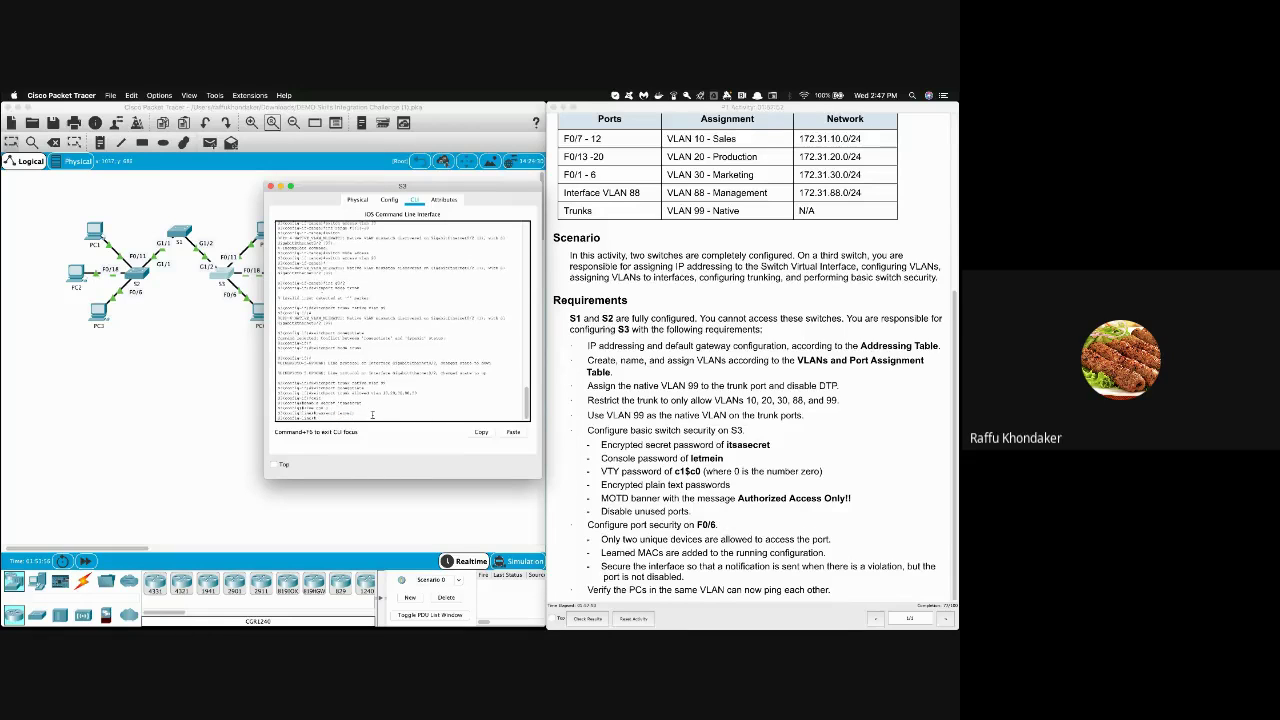
{"action": "key", "text": "Return"}
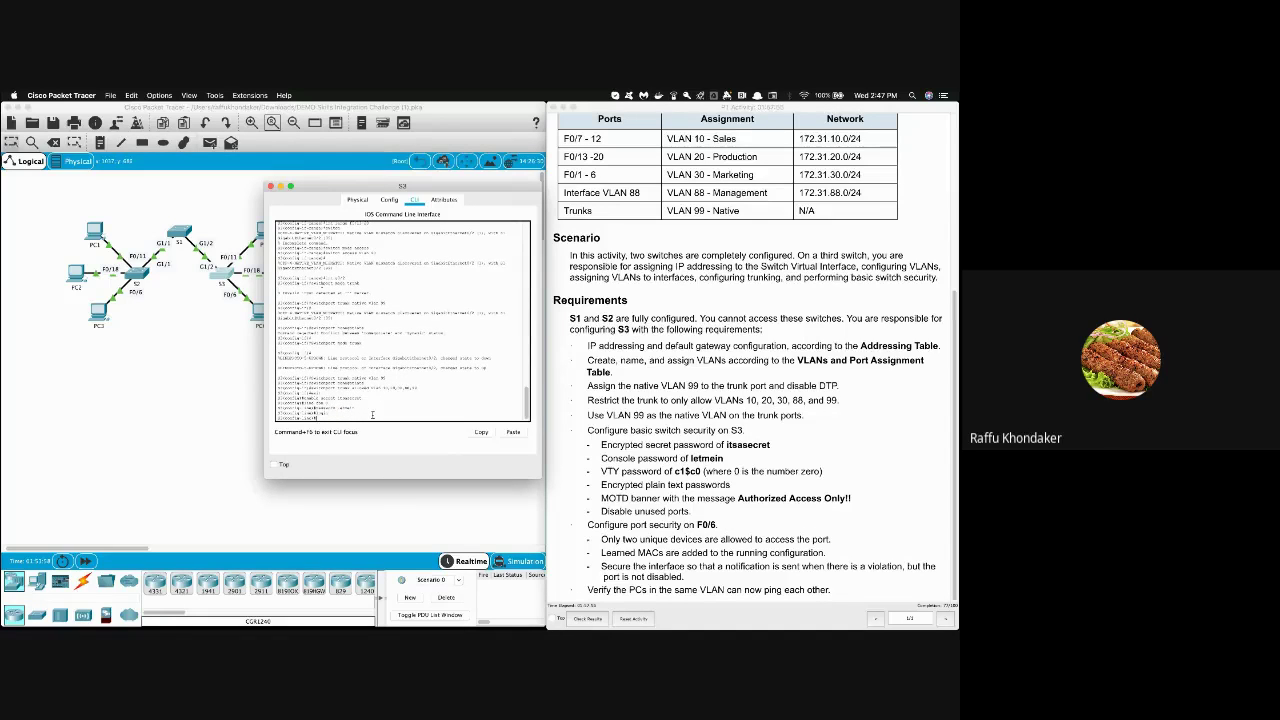
{"action": "key", "text": "Return"}
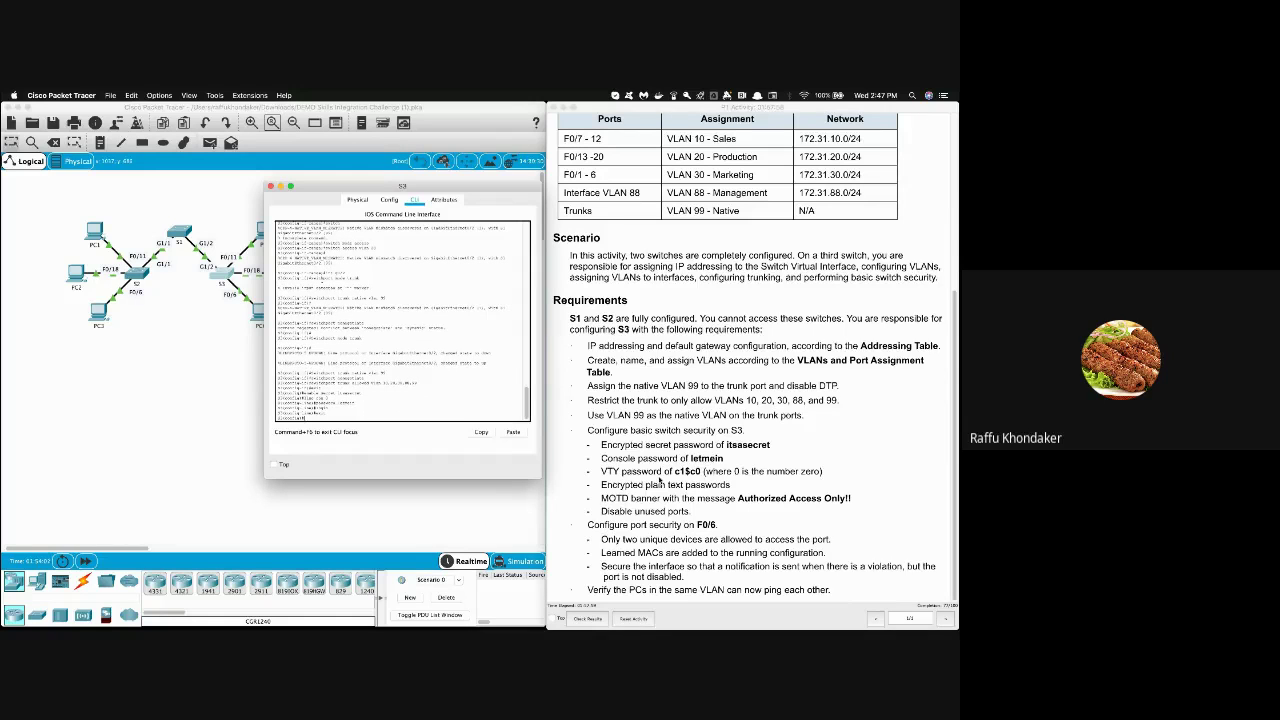
On S3's VTY lines, set the required VTY password from the instructions, enable login and leave line configuration
{"action": "left_click", "coordinate": [623, 470]}
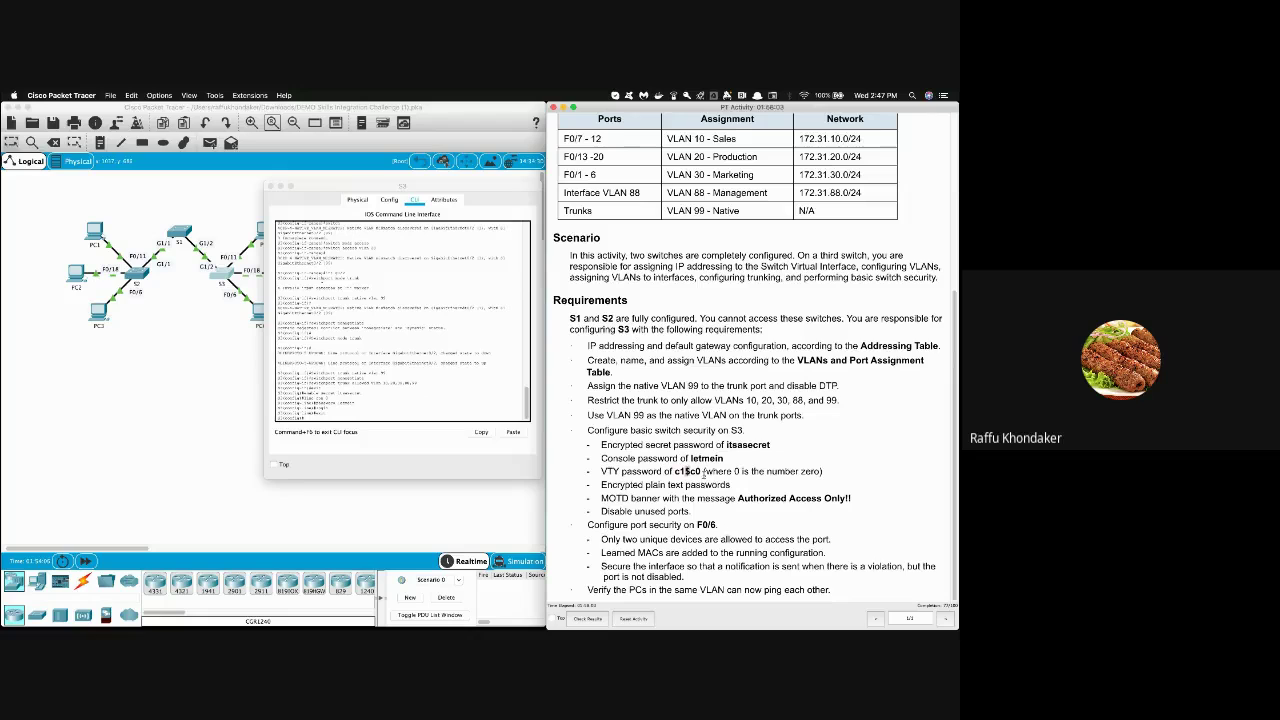
{"action": "left_click_drag", "start_coordinate": [703, 472], "coordinate": [674, 472]}
{"action": "left_click", "coordinate": [347, 356]}
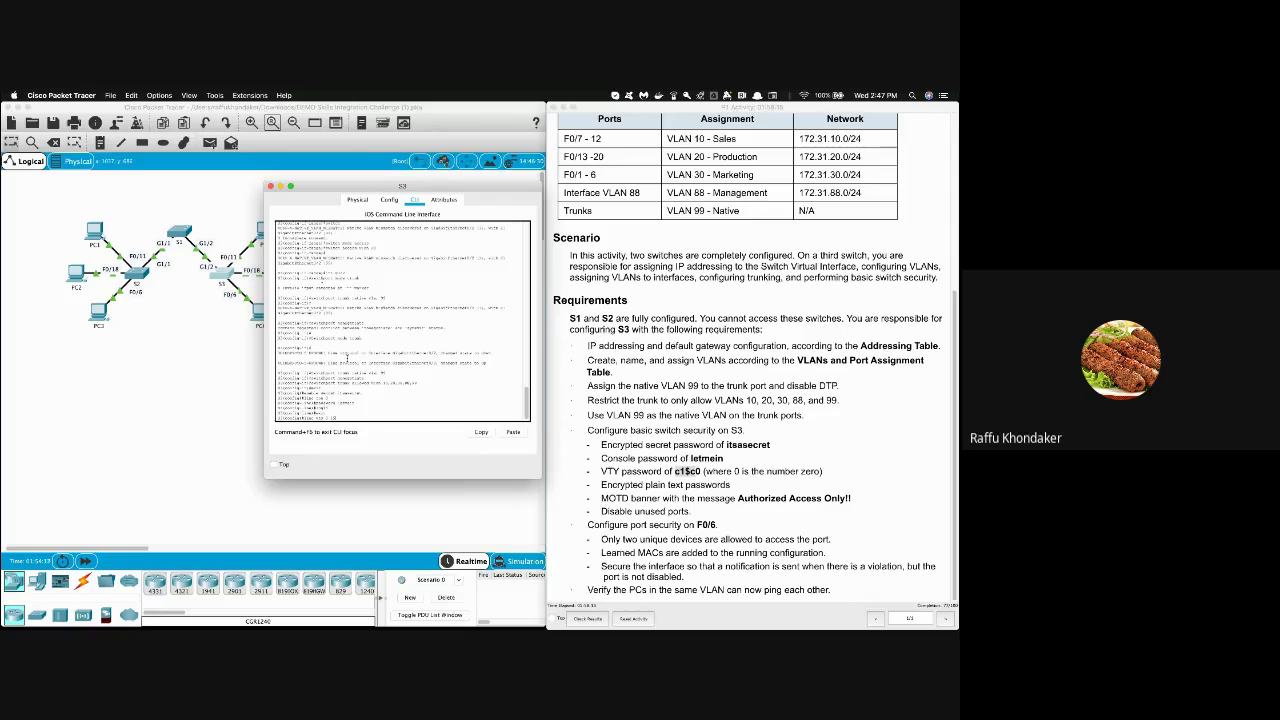
{"action": "key", "text": "Return"}
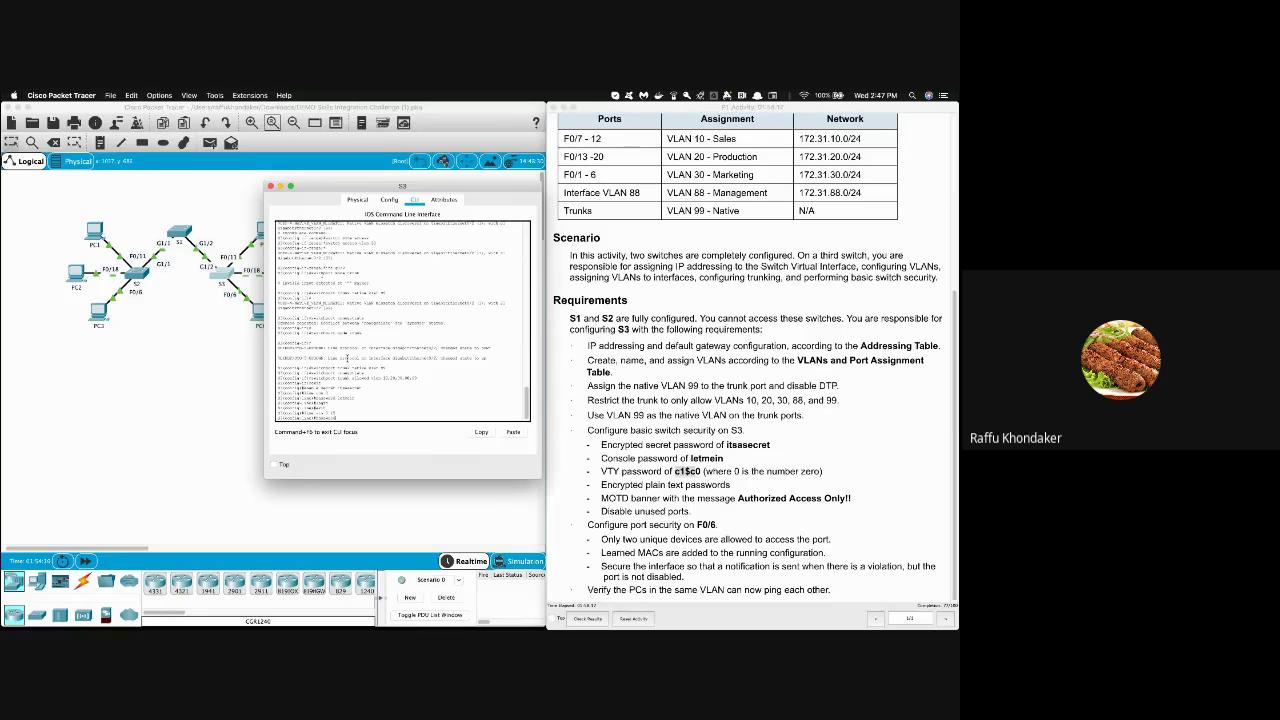
{"action": "left_click", "coordinate": [675, 471]}
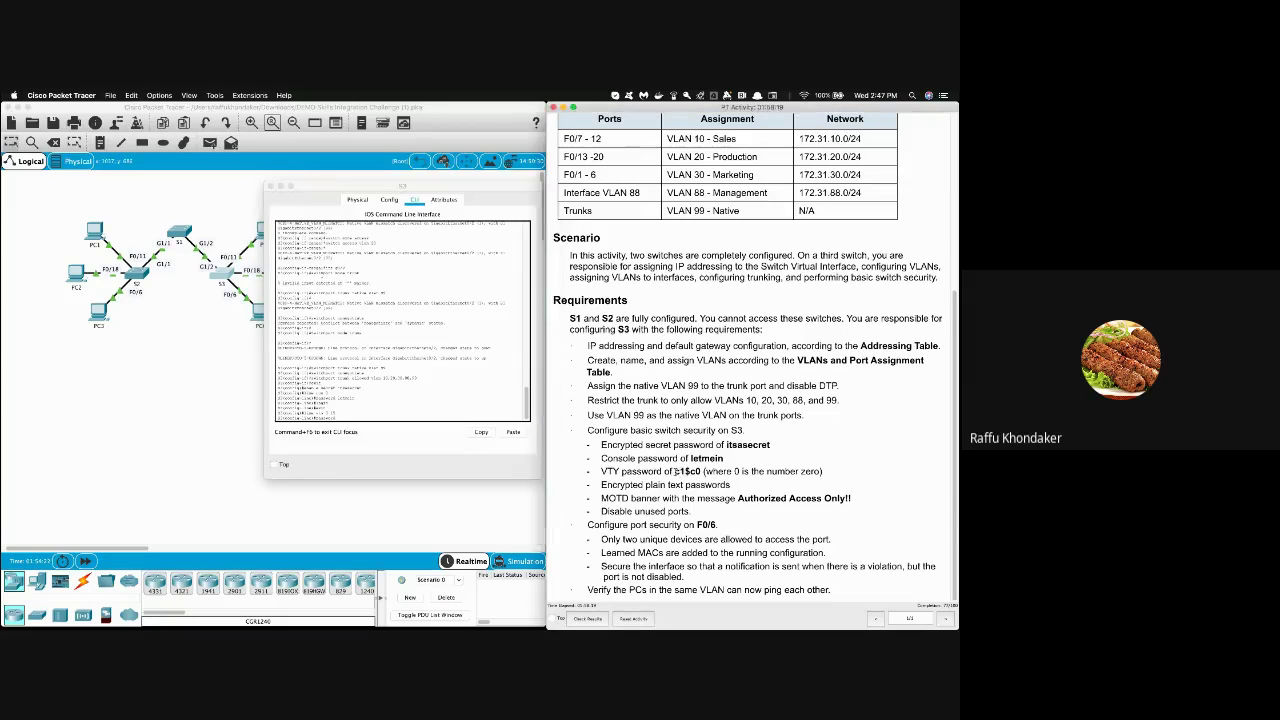
{"action": "left_click_drag", "start_coordinate": [675, 471], "coordinate": [701, 471]}
{"action": "key", "text": "super+c"}
{"action": "left_click", "coordinate": [366, 377]}
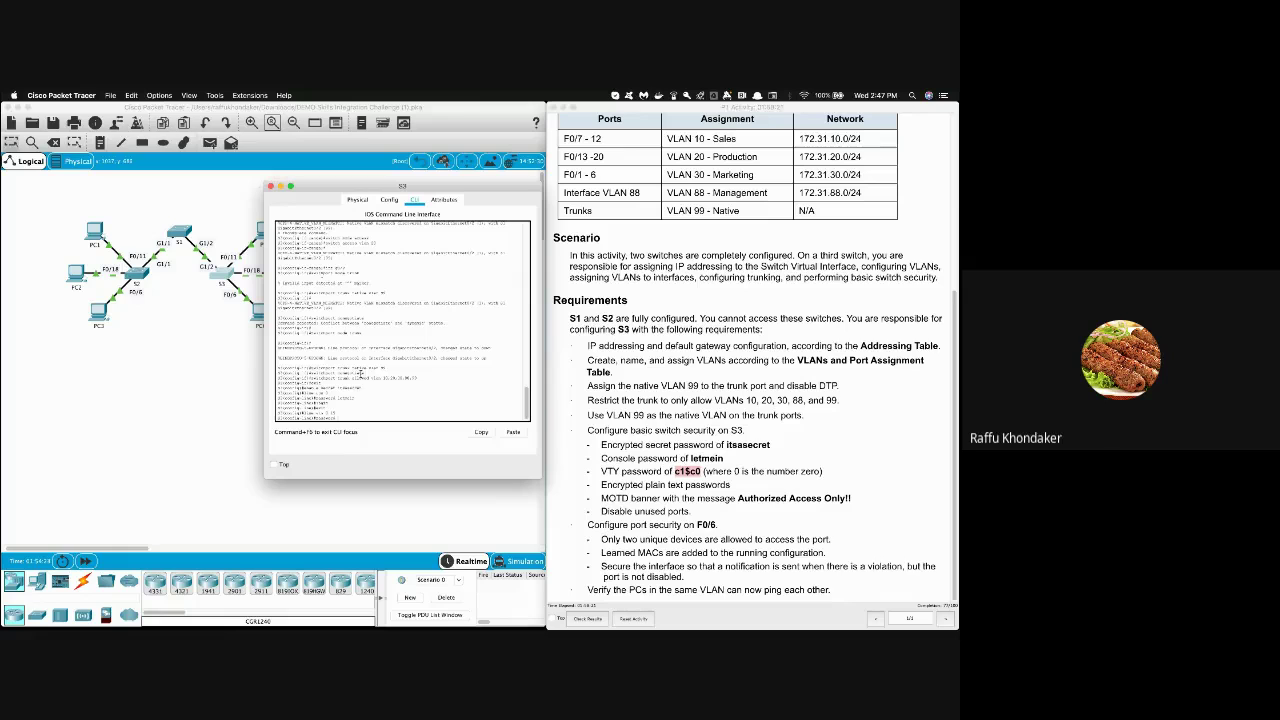
{"action": "right_click", "coordinate": [366, 377]}
{"action": "left_click", "coordinate": [370, 387]}
{"action": "key", "text": "Return"}
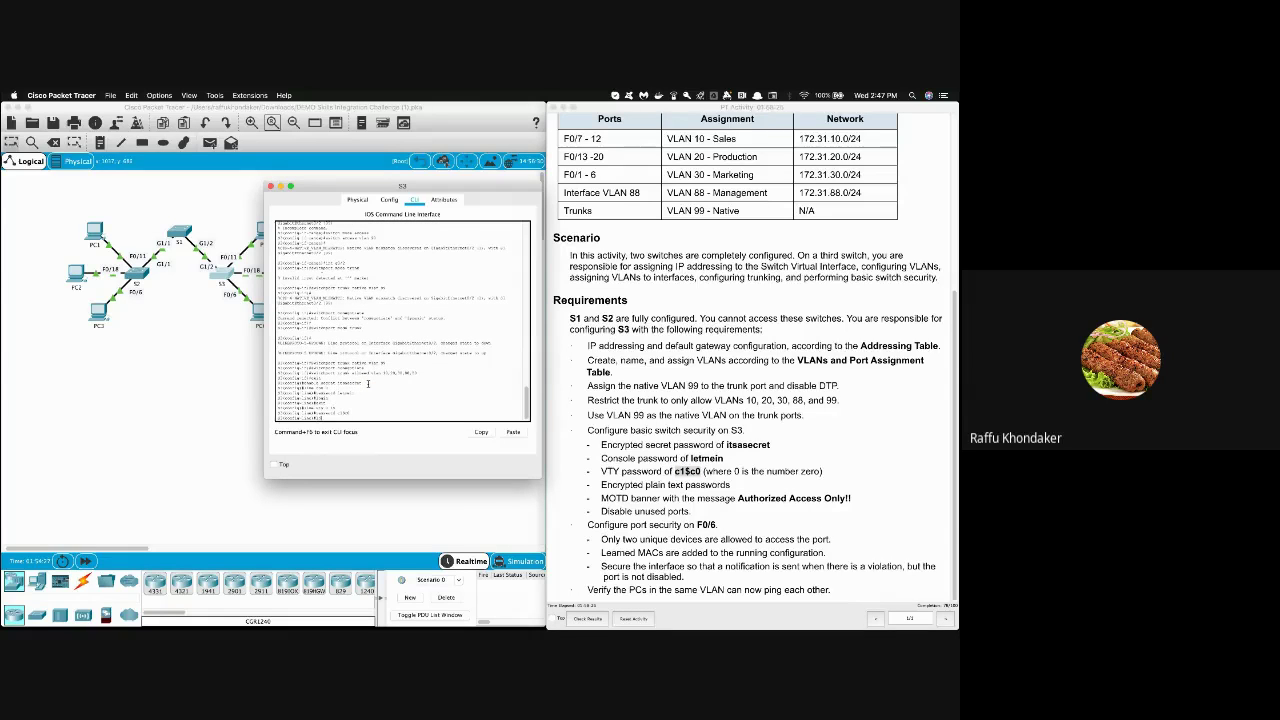
{"action": "type", "text": "login"}
{"action": "key", "text": "Return"}
{"action": "type", "text": "ex"}
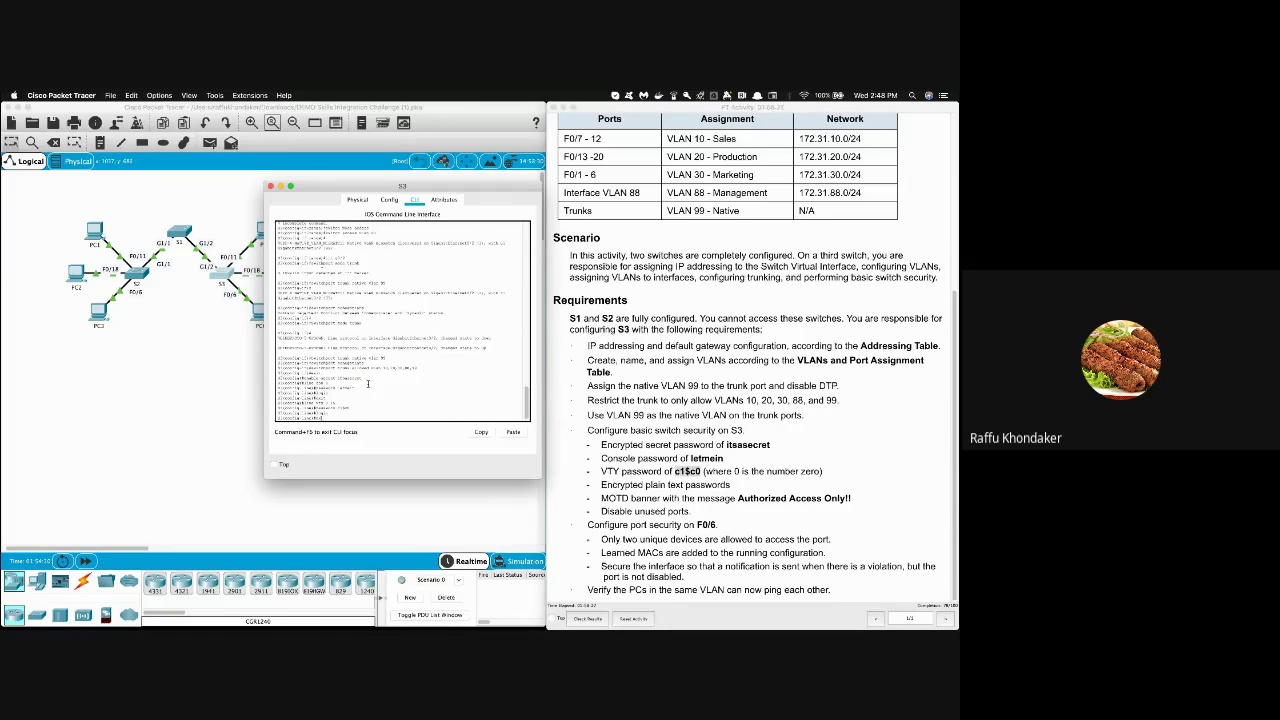
Exit to global configuration and encrypt S3's plain text passwords with the service password-encryption command
{"action": "type", "text": "it"}
{"action": "key", "text": "Return"}
{"action": "left_click_drag", "start_coordinate": [569, 483], "coordinate": [730, 485]}
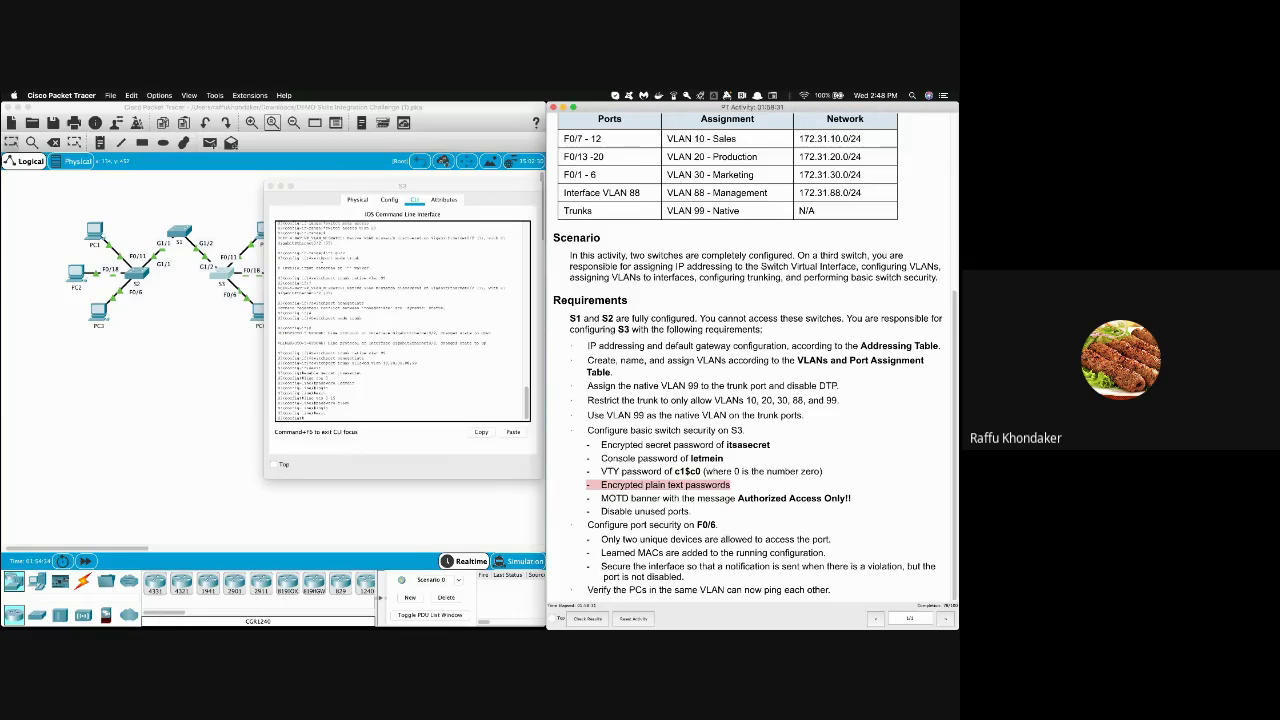
{"action": "left_click", "coordinate": [359, 356]}
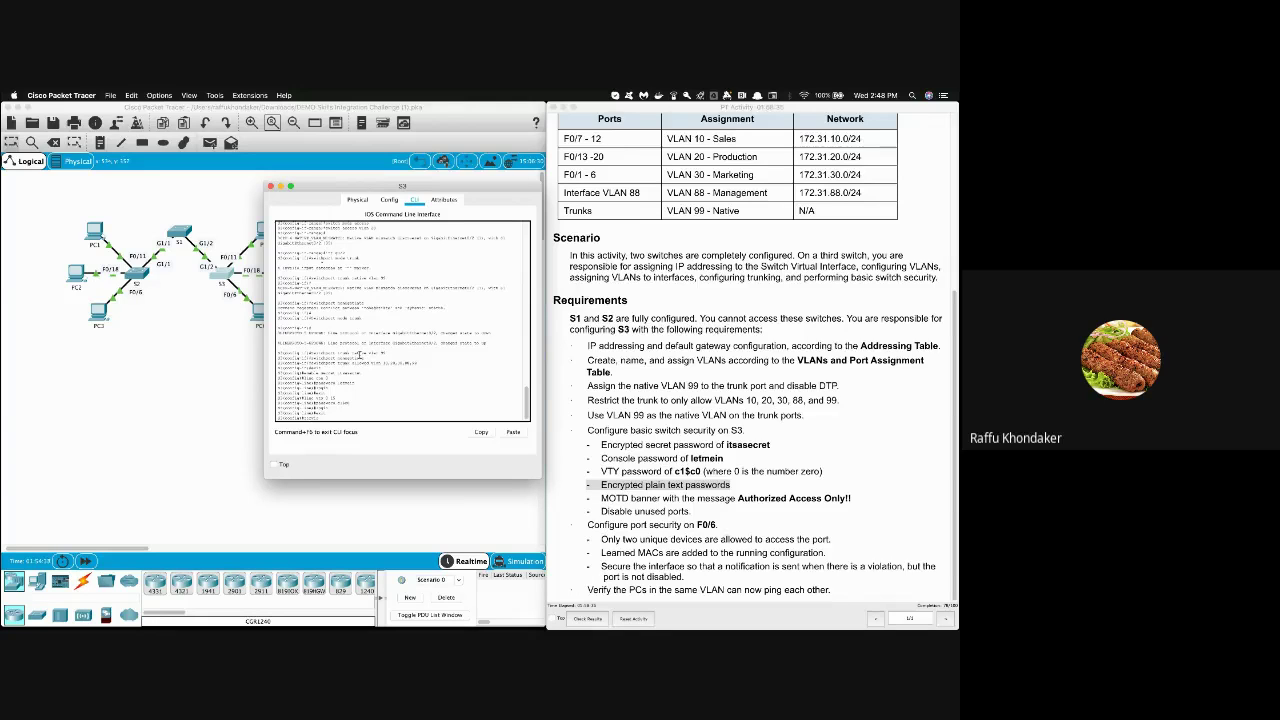
{"action": "type", "text": "service password-encryption"}
{"action": "key", "text": "Return"}
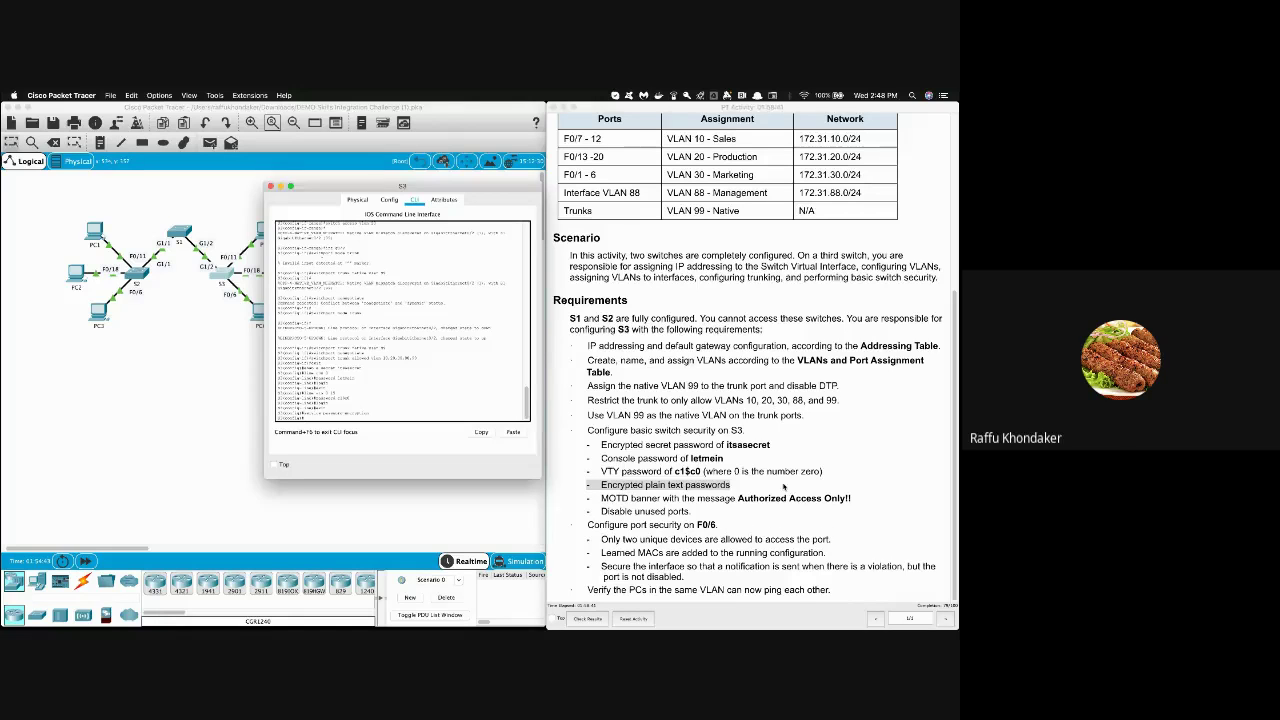
Set S3's MOTD banner to the message "Authorized Access Only!!"
{"action": "left_click", "coordinate": [666, 510]}
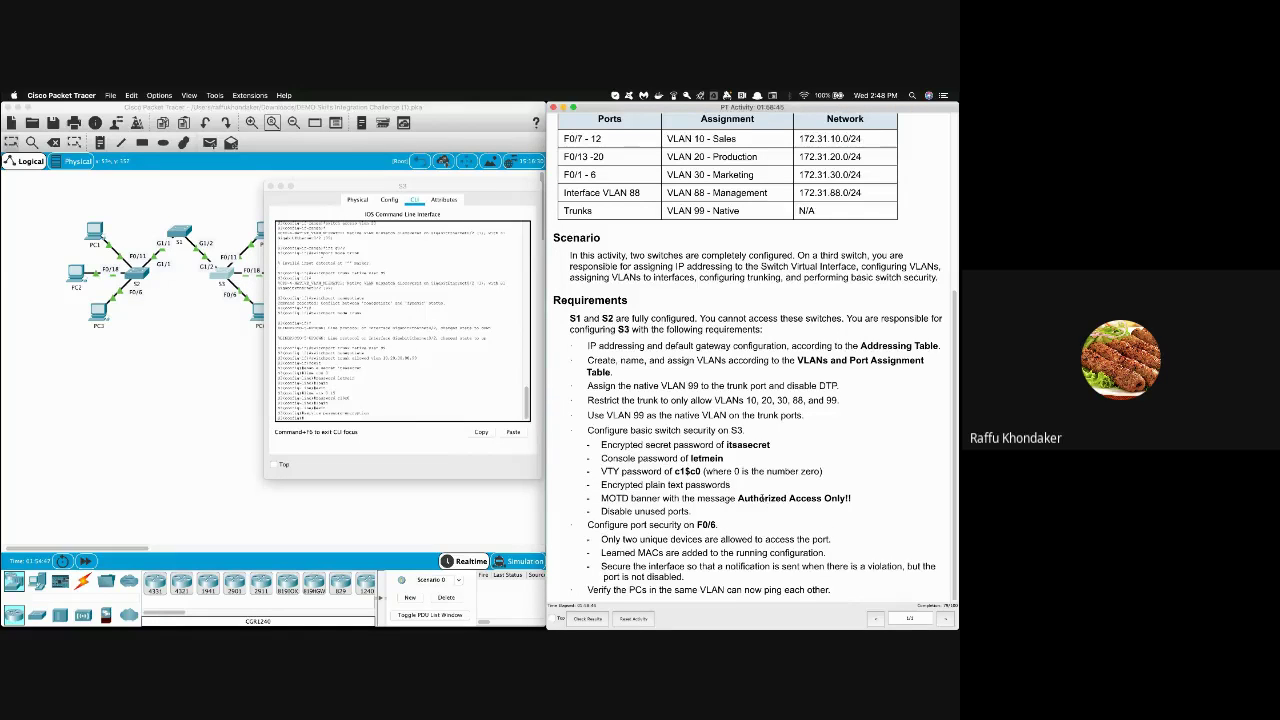
{"action": "left_click", "coordinate": [390, 342]}
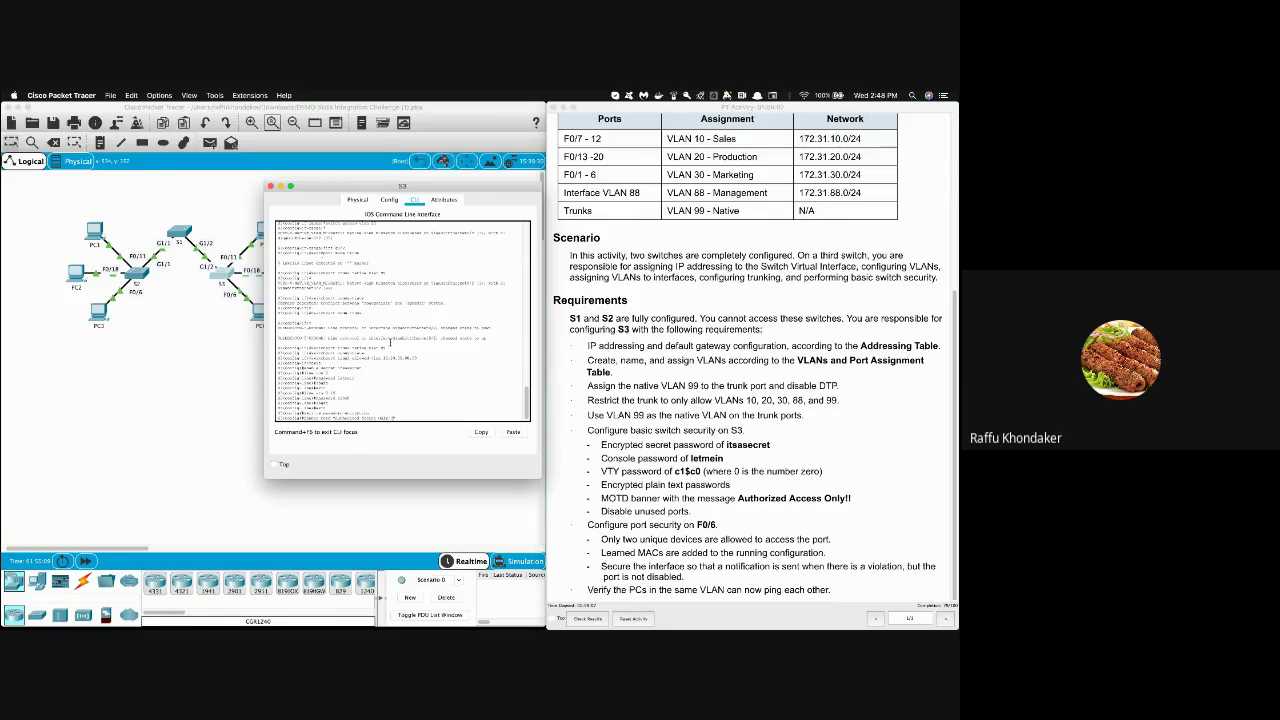
{"action": "key", "text": "Return"}
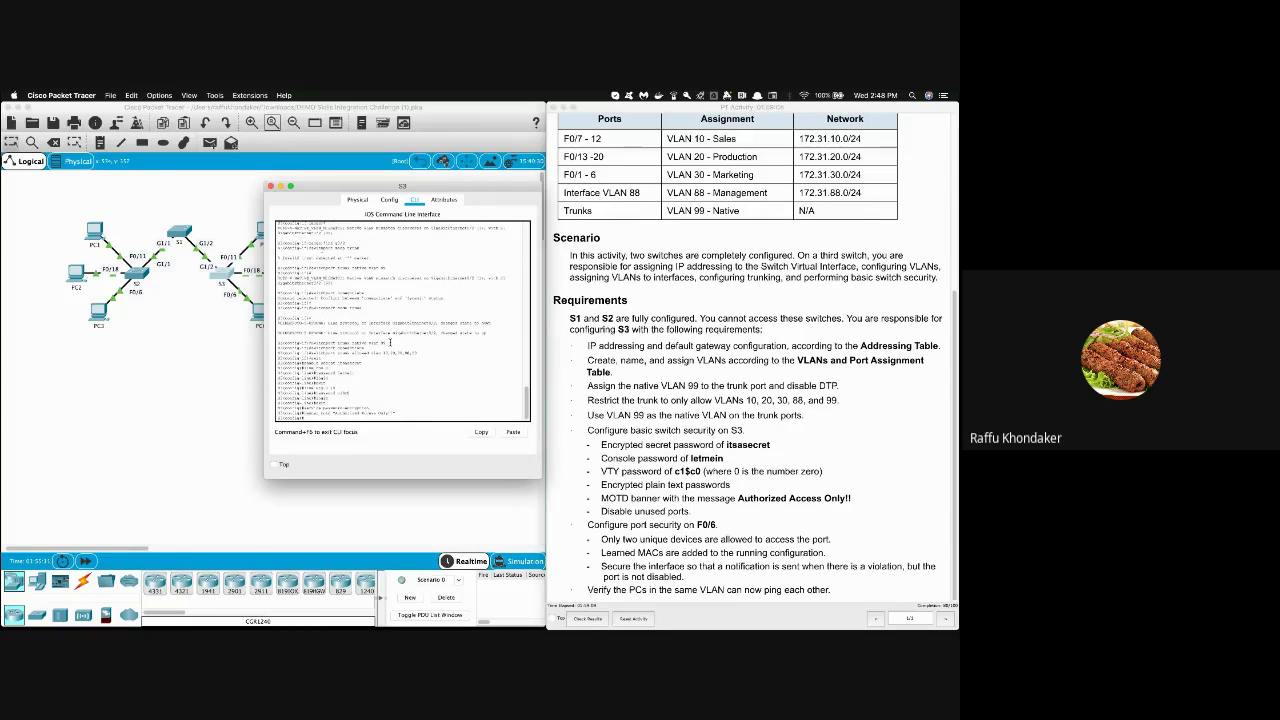
Review the requirement to disable unused ports and the port ranges in the VLANs and Port Assignment Table
{"action": "left_click", "coordinate": [648, 488]}
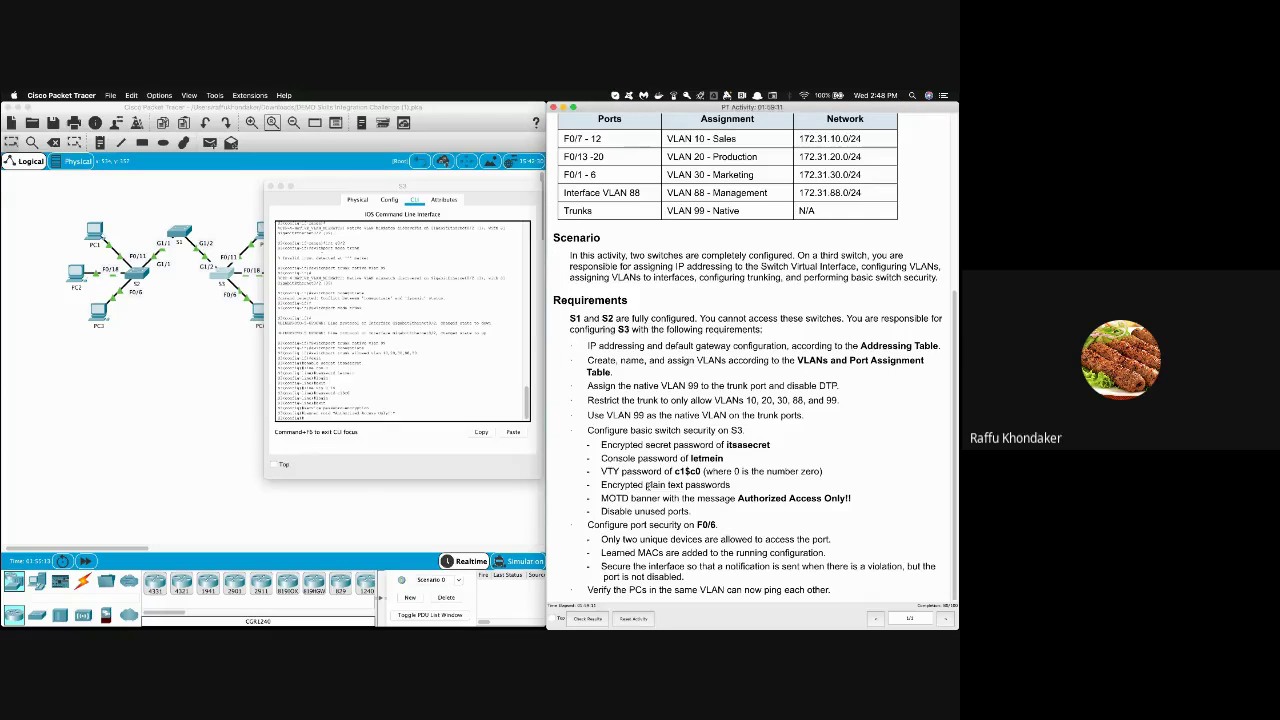
{"action": "triple_click", "coordinate": [652, 511]}
{"action": "left_click", "coordinate": [338, 369]}
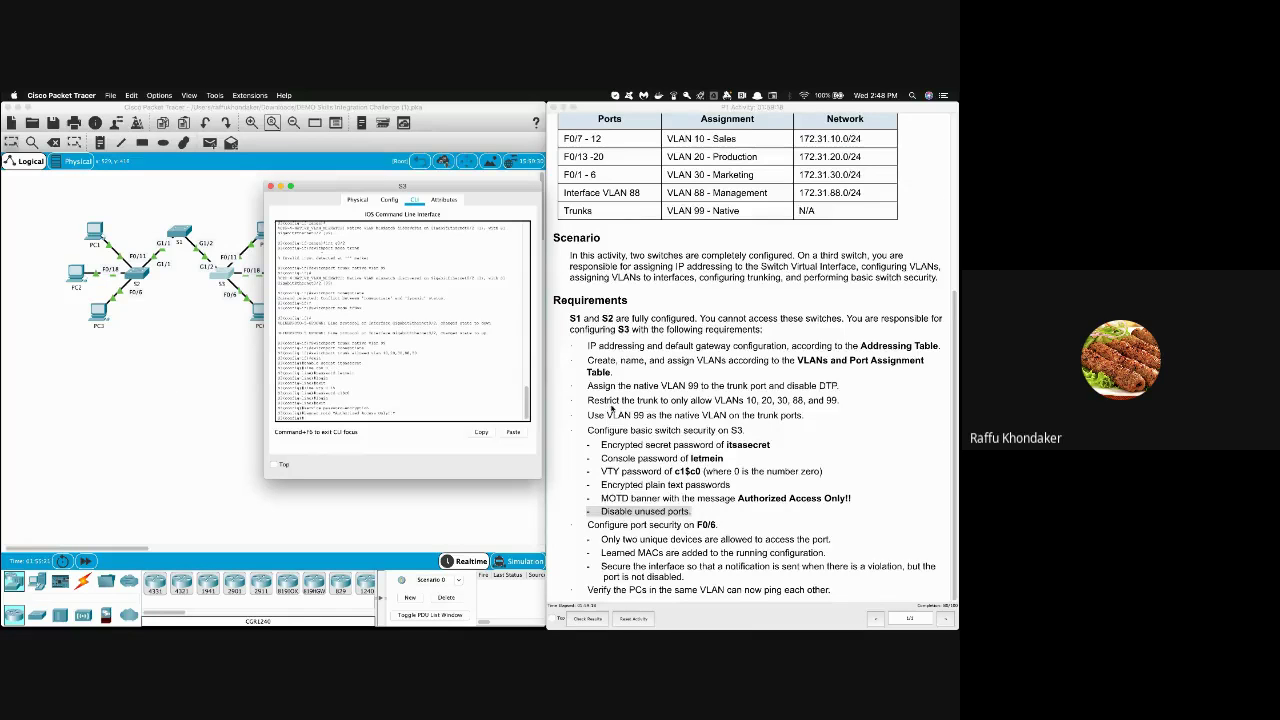
{"action": "scroll", "coordinate": [612, 408], "scroll_direction": "up", "scroll_amount": 5}
{"action": "left_click", "coordinate": [610, 402]}
{"action": "left_click_drag", "start_coordinate": [565, 349], "coordinate": [603, 385]}
{"action": "left_click", "coordinate": [616, 337]}
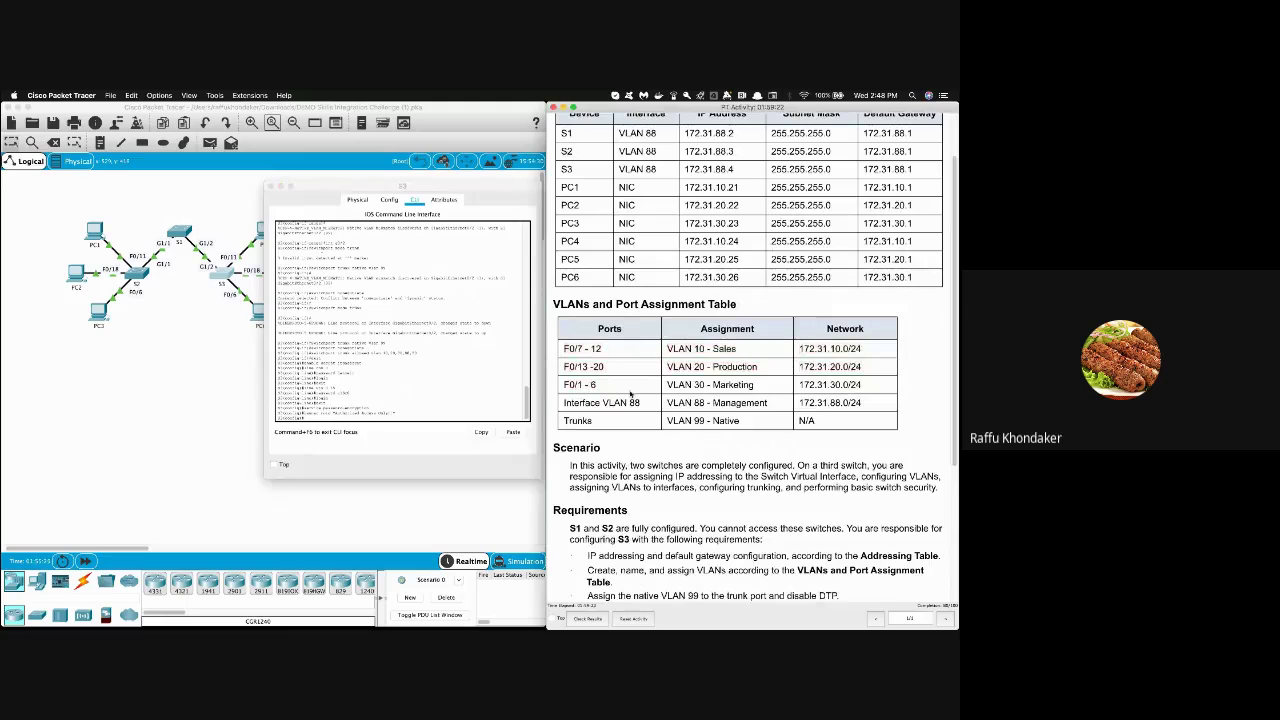
Display S3's full running configuration from configuration mode to examine the settings of each interface
{"action": "left_click", "coordinate": [369, 363]}
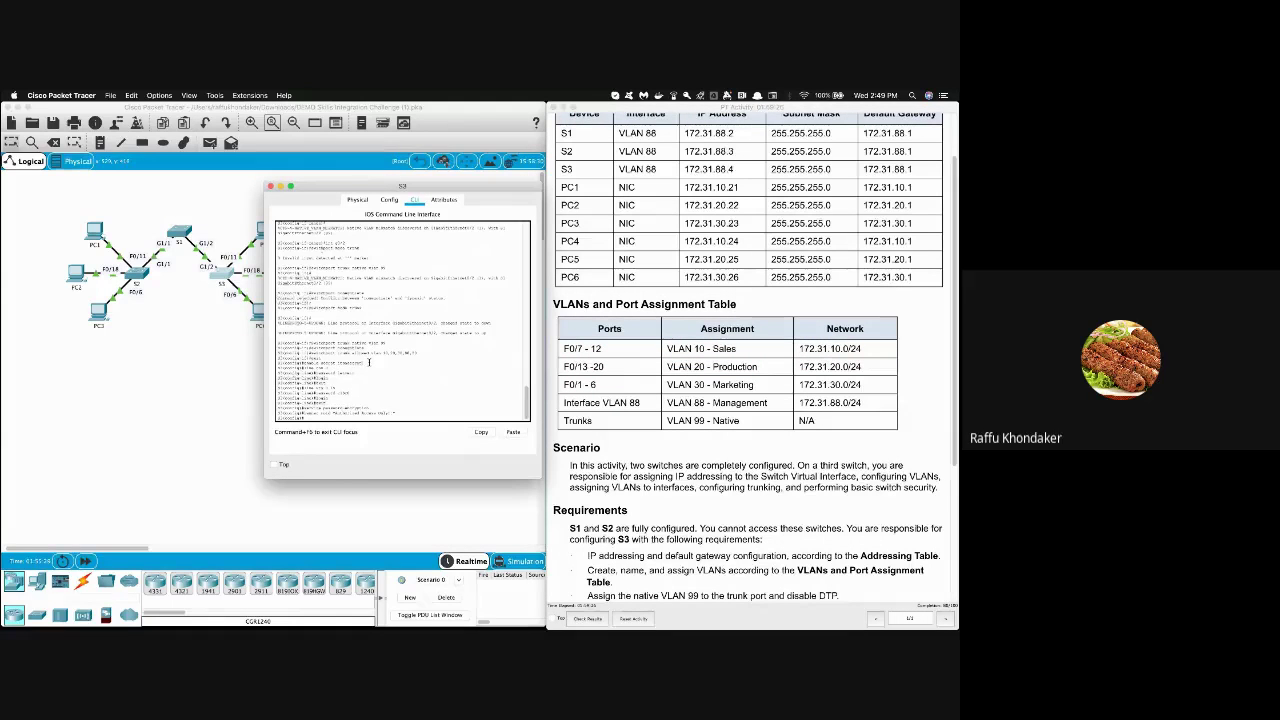
{"action": "type", "text": "do show run"}
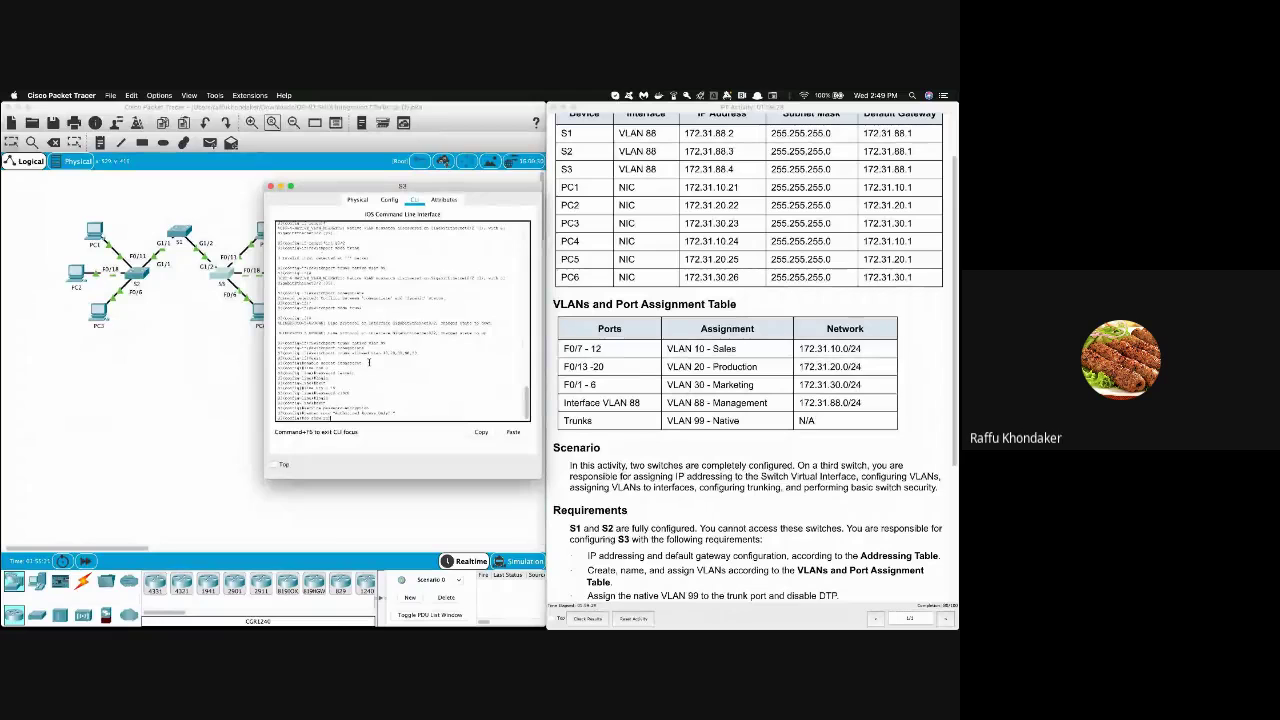
{"action": "key", "text": "Return"}
{"action": "key", "text": "Return"}
{"action": "key", "text": "Return"}
{"action": "key", "text": "Return"}
{"action": "key", "text": "Return"}
{"action": "key", "text": "Return"}
{"action": "key", "text": "Return"}
{"action": "key", "text": "Return"}
{"action": "key", "text": "Return"}
{"action": "key", "text": "Return"}
{"action": "key", "text": "Return"}
{"action": "key", "text": "Return"}
{"action": "key", "text": "Return"}
{"action": "key", "text": "Return"}
{"action": "key", "text": "Return"}
{"action": "key", "text": "Return"}
{"action": "key", "text": "Return"}
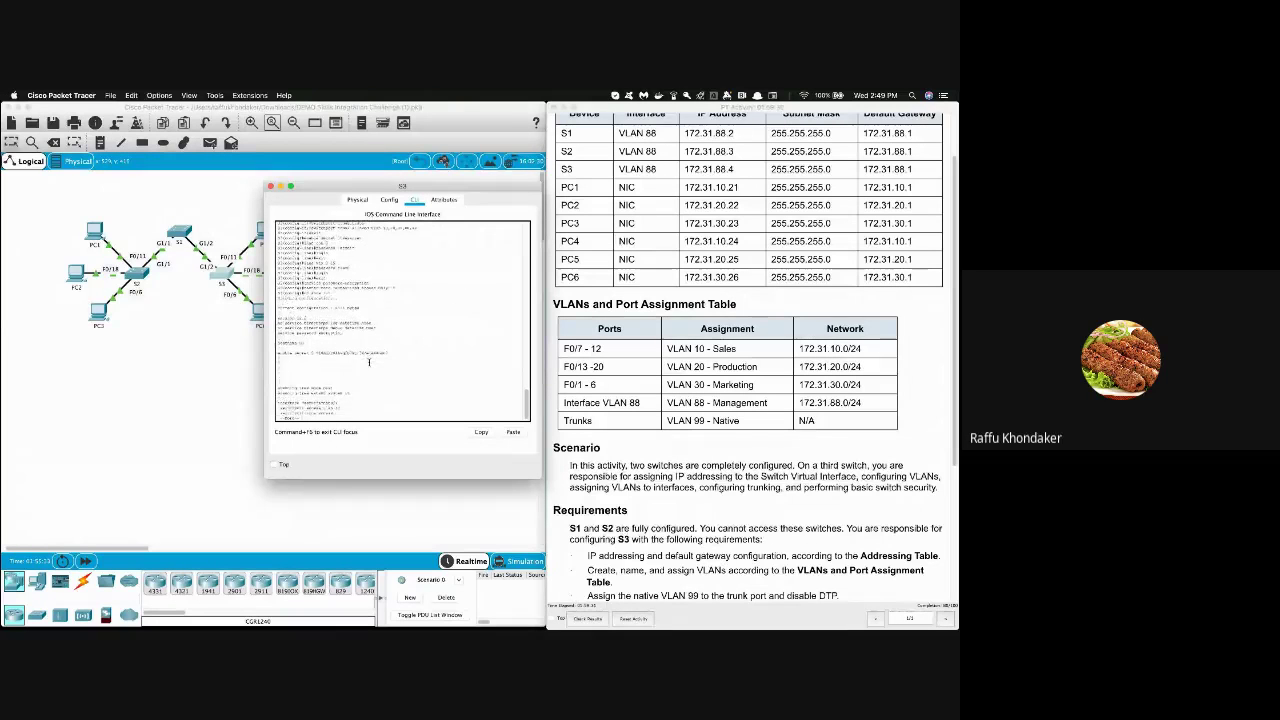
{"action": "key", "text": "Return"}
{"action": "key", "text": "Return"}
{"action": "key", "text": "Return"}
{"action": "key", "text": "Return"}
{"action": "key", "text": "Return"}
{"action": "key", "text": "Return"}
{"action": "key", "text": "Return"}
{"action": "key", "text": "Return"}
{"action": "key", "text": "Return"}
{"action": "key", "text": "Return"}
{"action": "key", "text": "Return"}
{"action": "key", "text": "Return"}
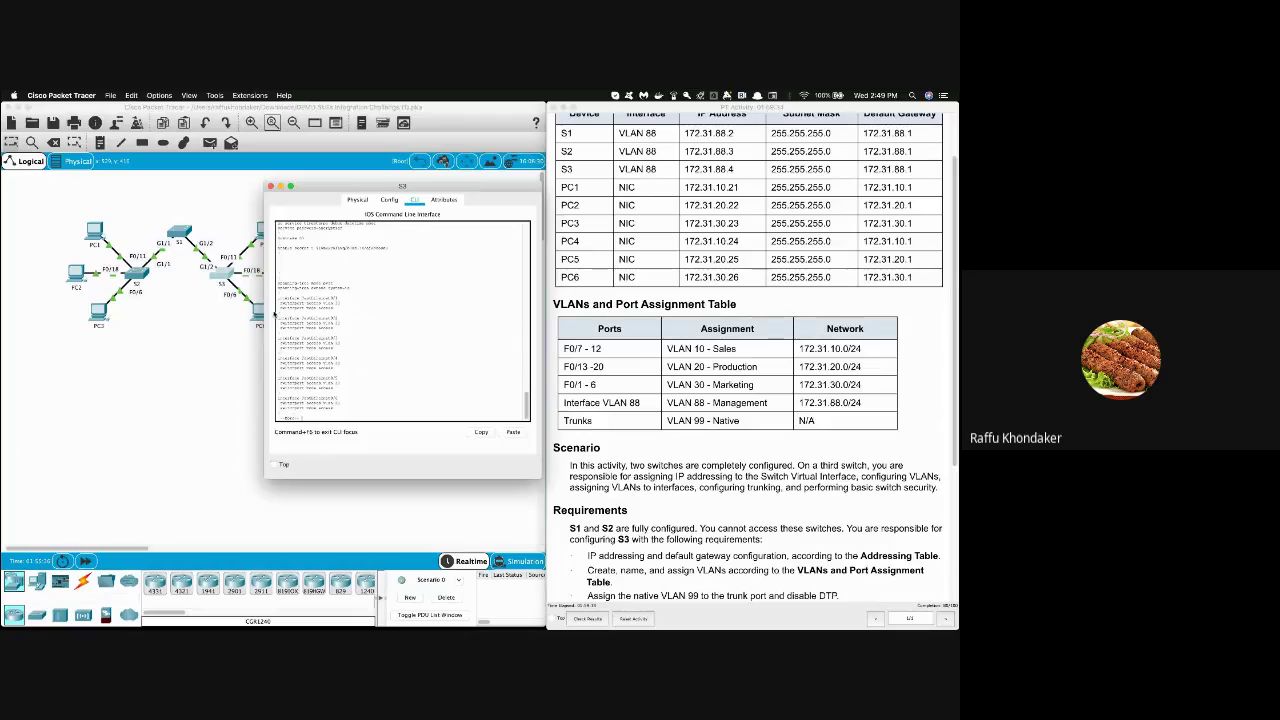
{"action": "left_click_drag", "start_coordinate": [279, 297], "coordinate": [340, 323]}
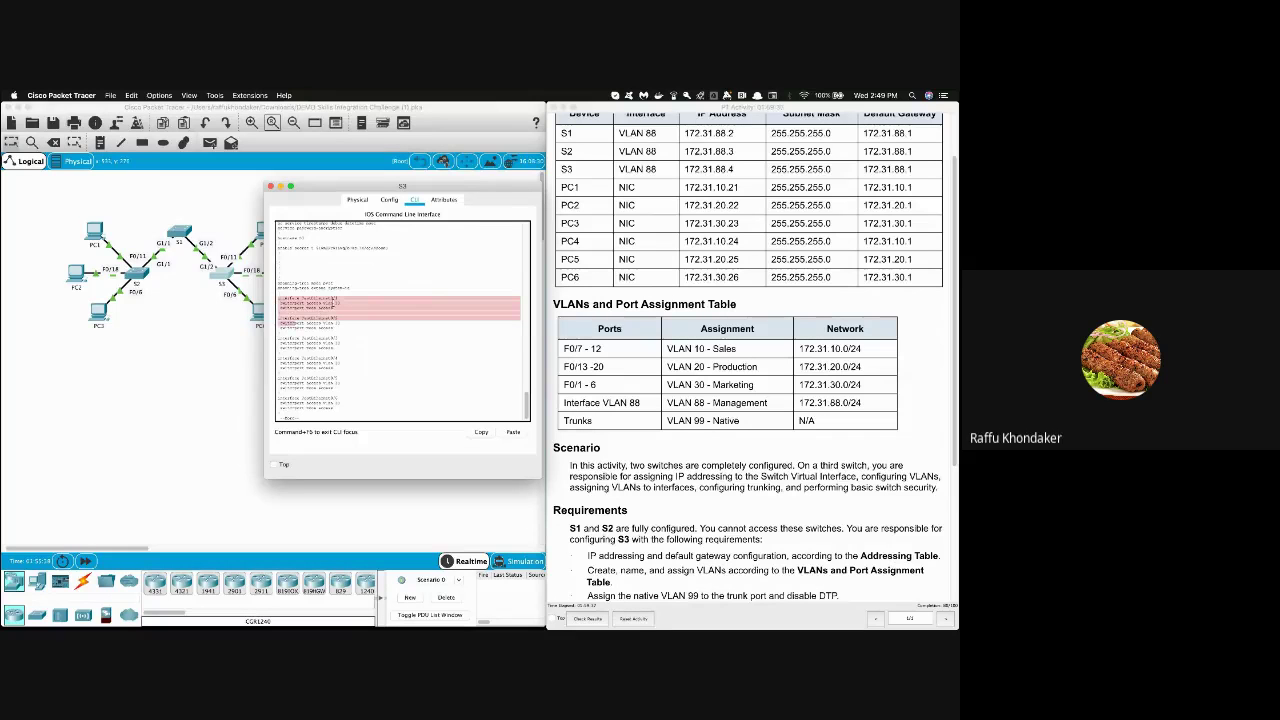
{"action": "left_click", "coordinate": [338, 299]}
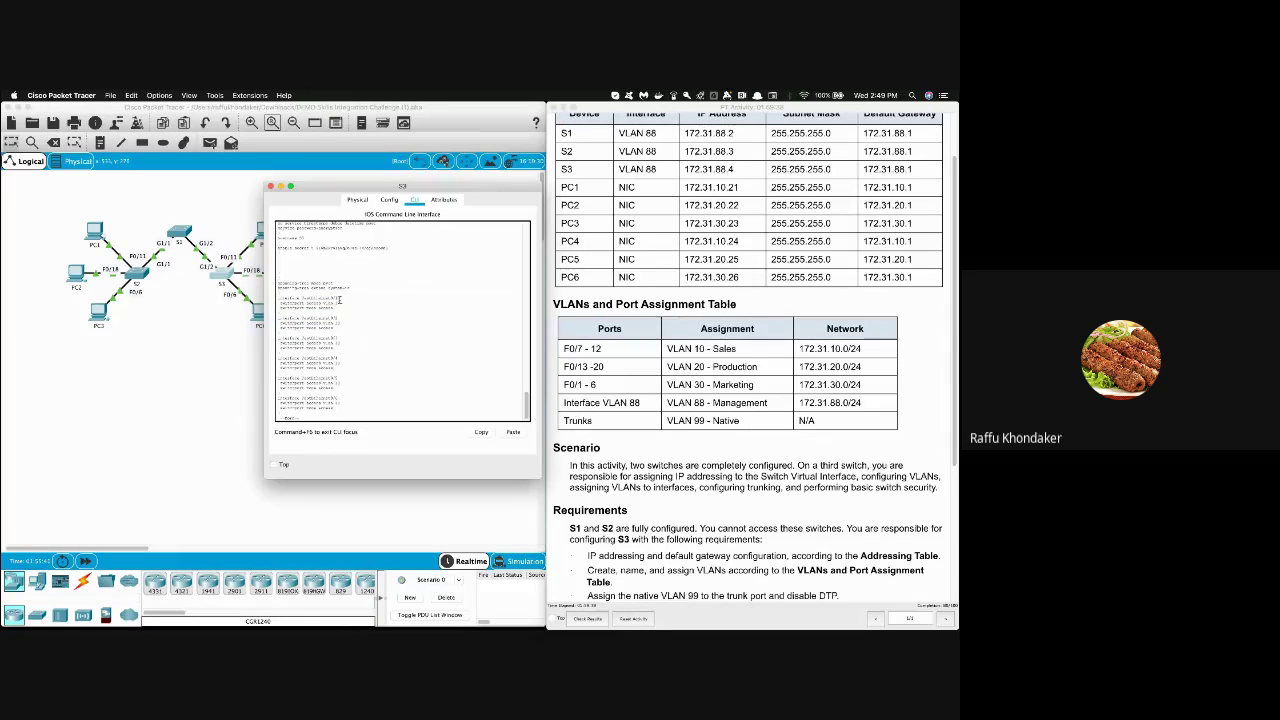
{"action": "key", "text": "super+v"}
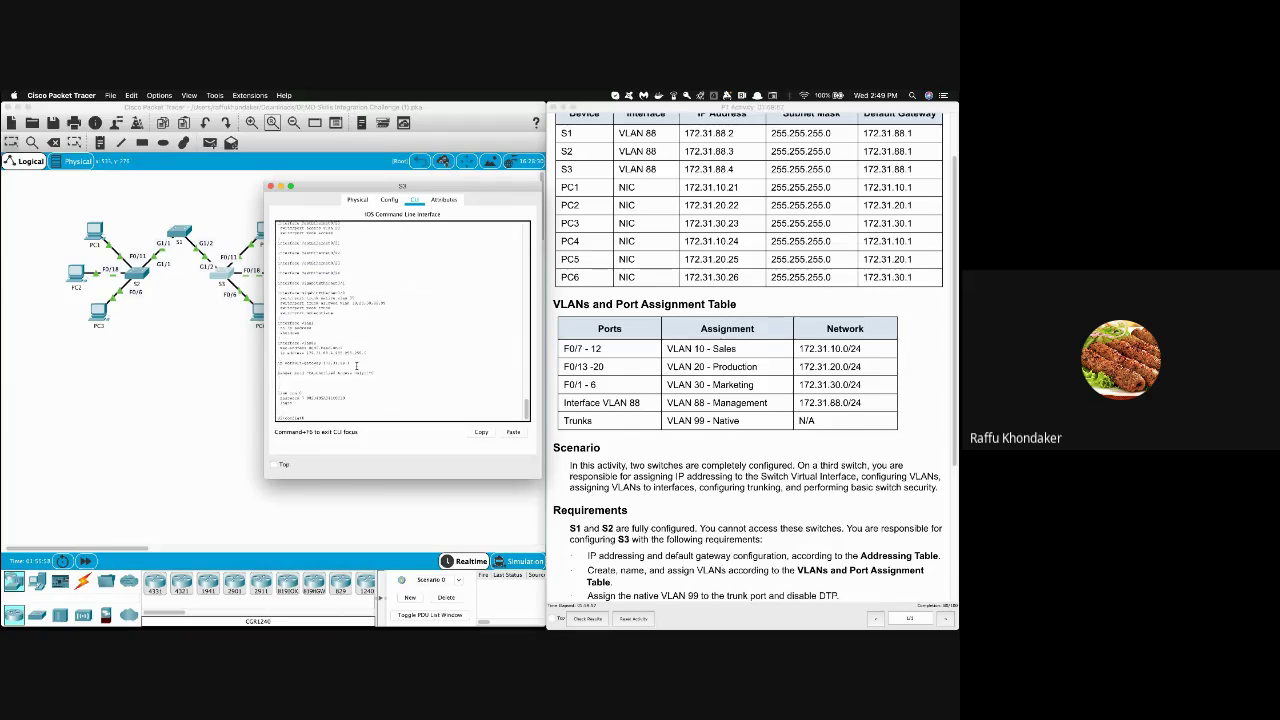
Compare the VLANs and Port Assignment Table with the interfaces listed in S3's running configuration
{"action": "left_click", "coordinate": [645, 378]}
{"action": "scroll", "coordinate": [645, 378], "scroll_direction": "up", "scroll_amount": 1}
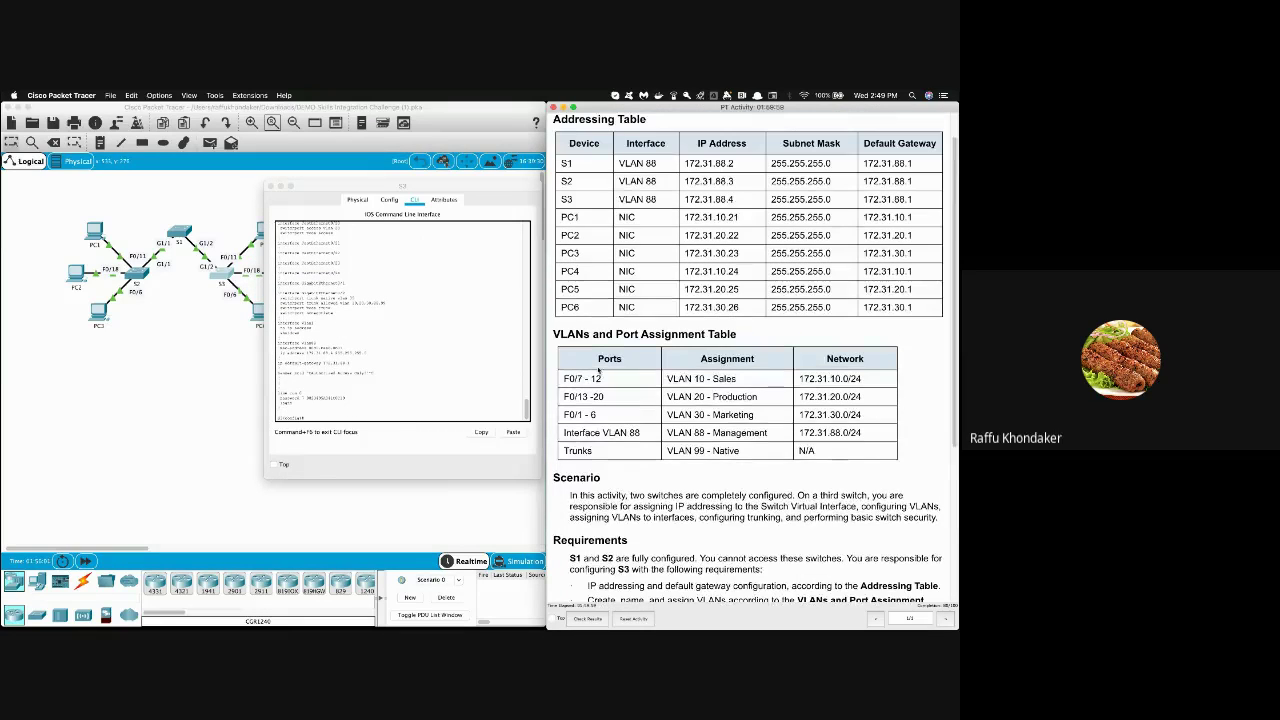
{"action": "left_click_drag", "start_coordinate": [568, 375], "coordinate": [605, 446]}
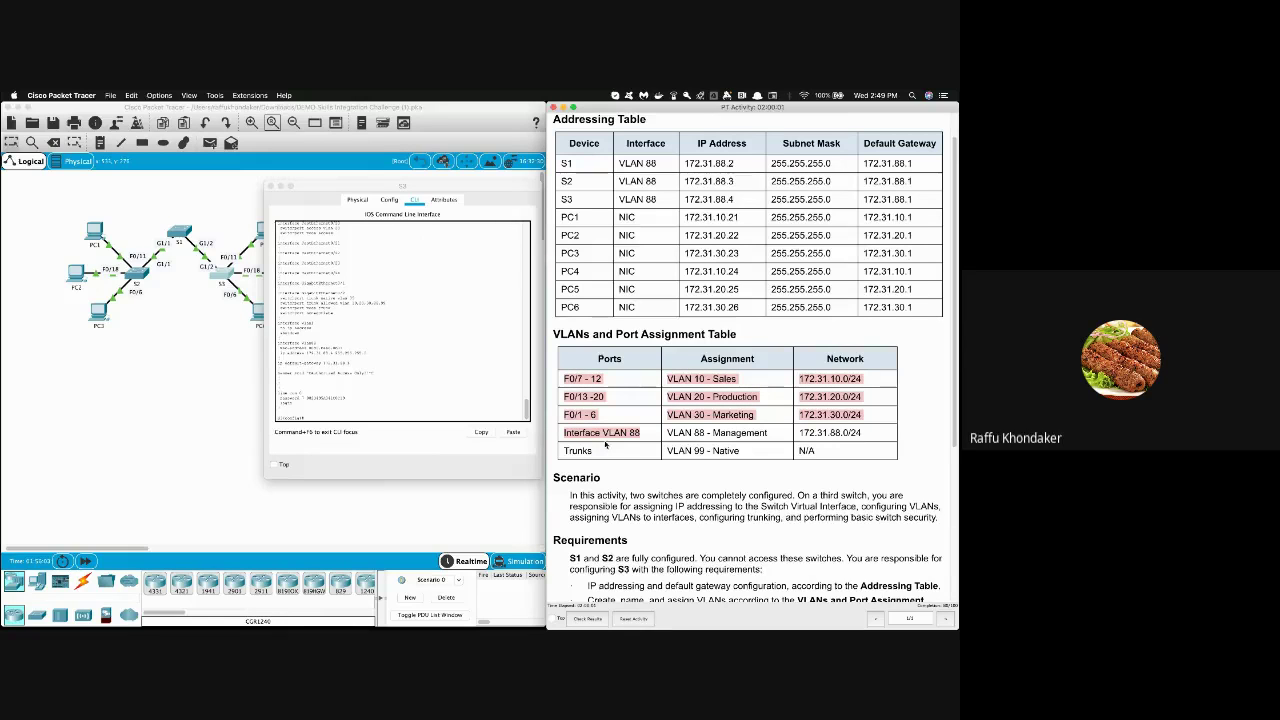
{"action": "left_click", "coordinate": [342, 384]}
{"action": "scroll", "coordinate": [350, 320], "scroll_direction": "up", "scroll_amount": 2}
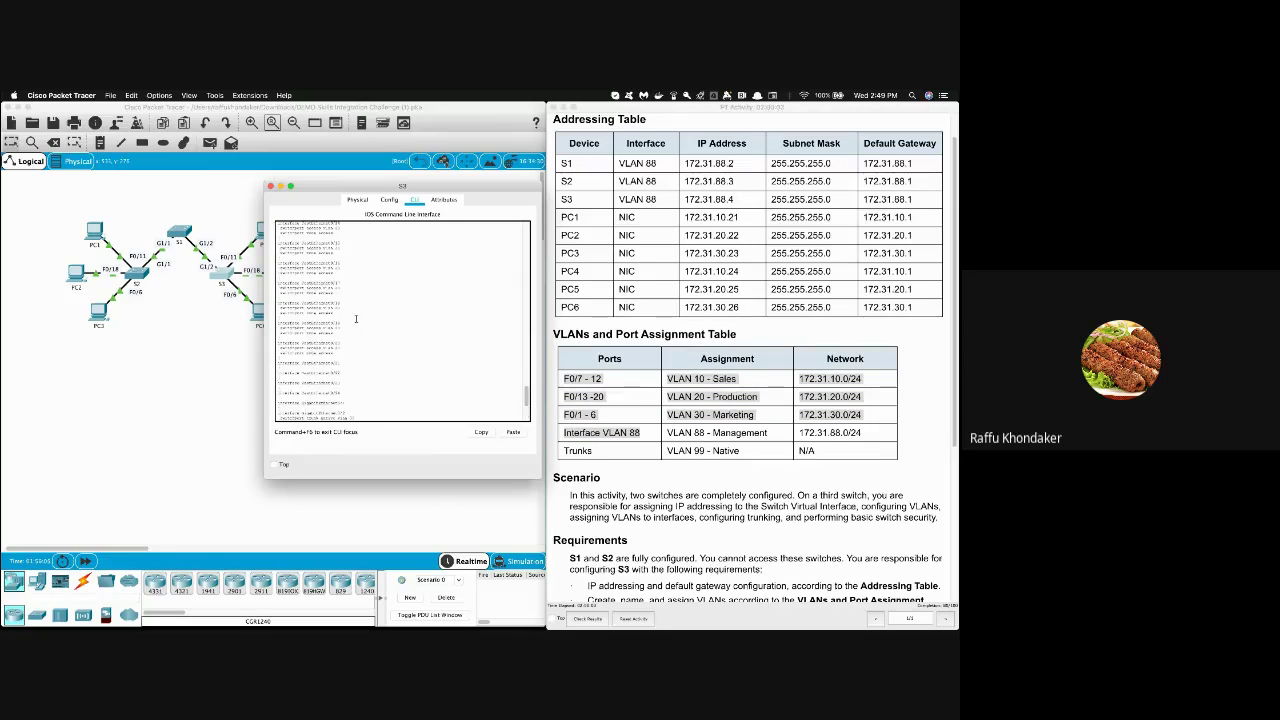
{"action": "left_click", "coordinate": [615, 415]}
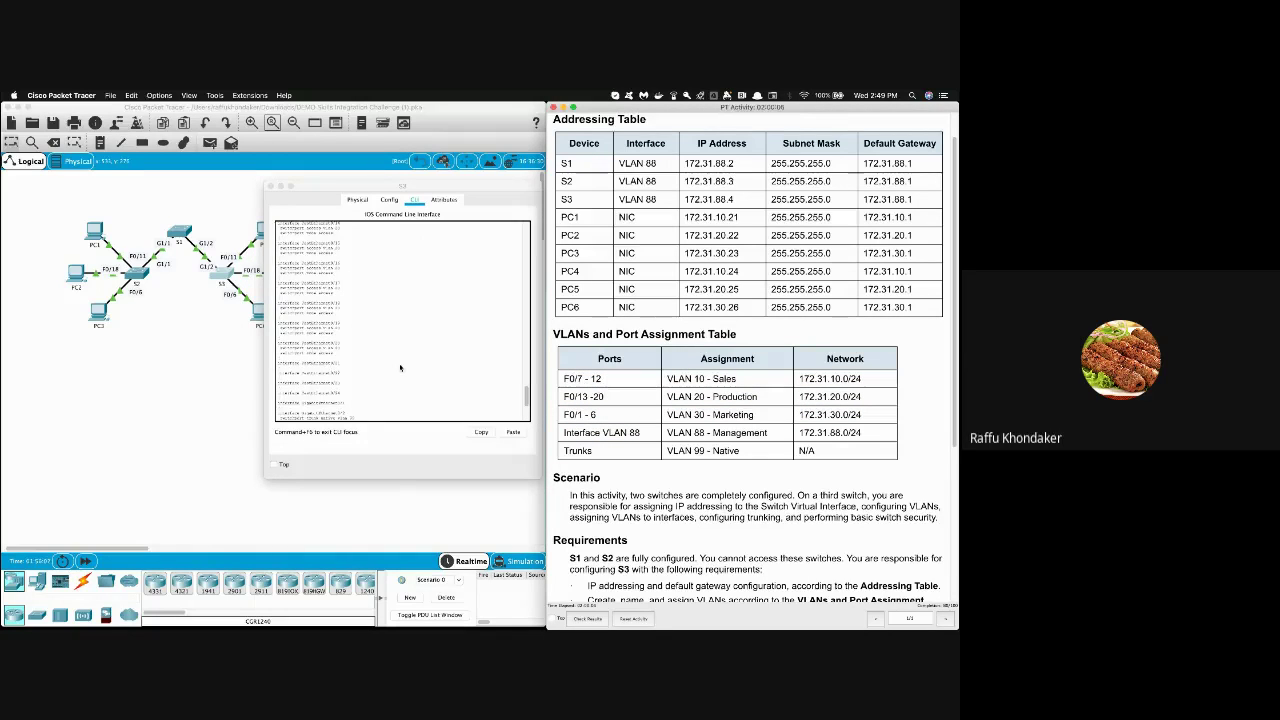
{"action": "scroll", "coordinate": [401, 368], "scroll_direction": "down", "scroll_amount": 3}
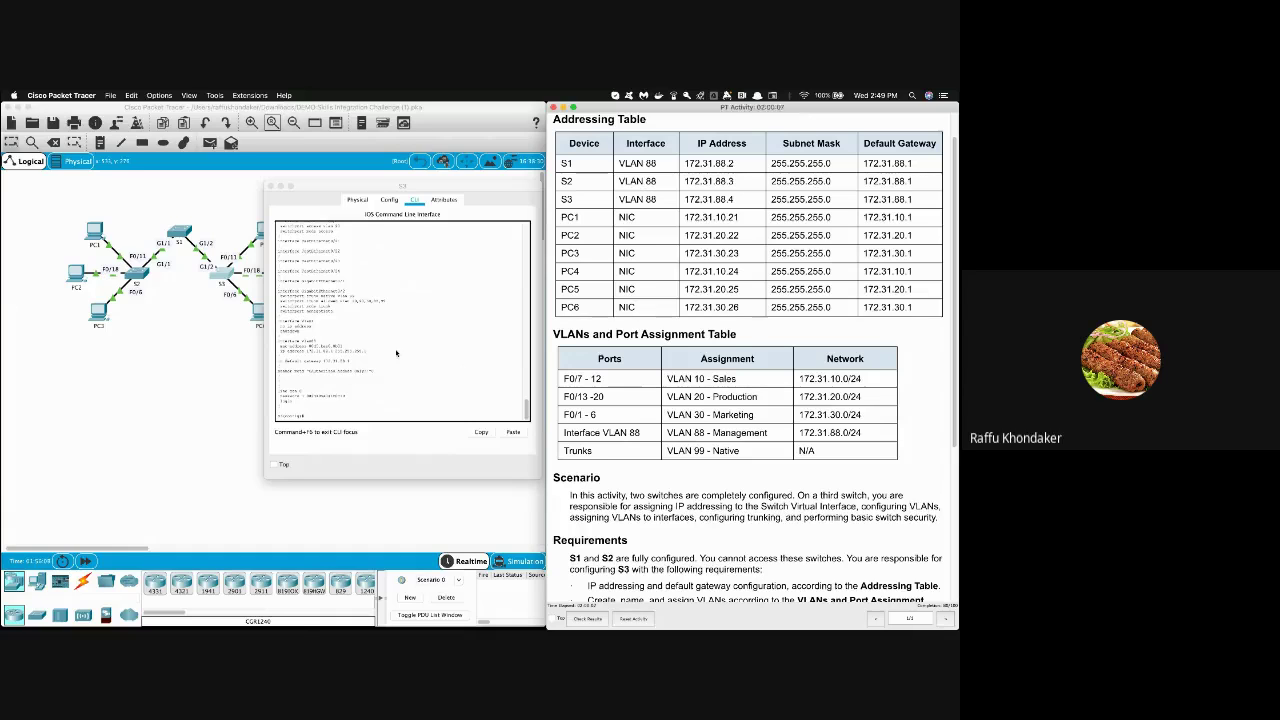
Select S3's unused ports as one interface range, shut them down, and leave the interface configuration
{"action": "left_click_drag", "start_coordinate": [398, 352], "coordinate": [403, 357]}
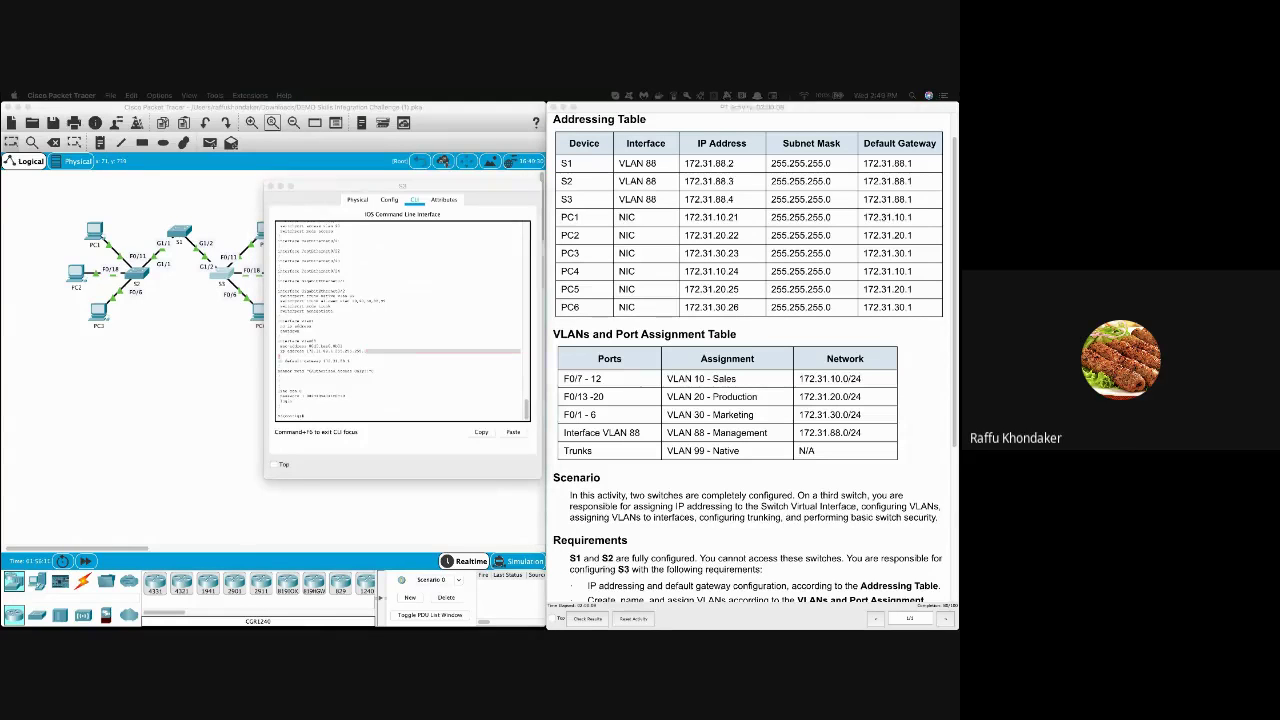
{"action": "left_click", "coordinate": [400, 405]}
{"action": "right_click", "coordinate": [400, 405]}
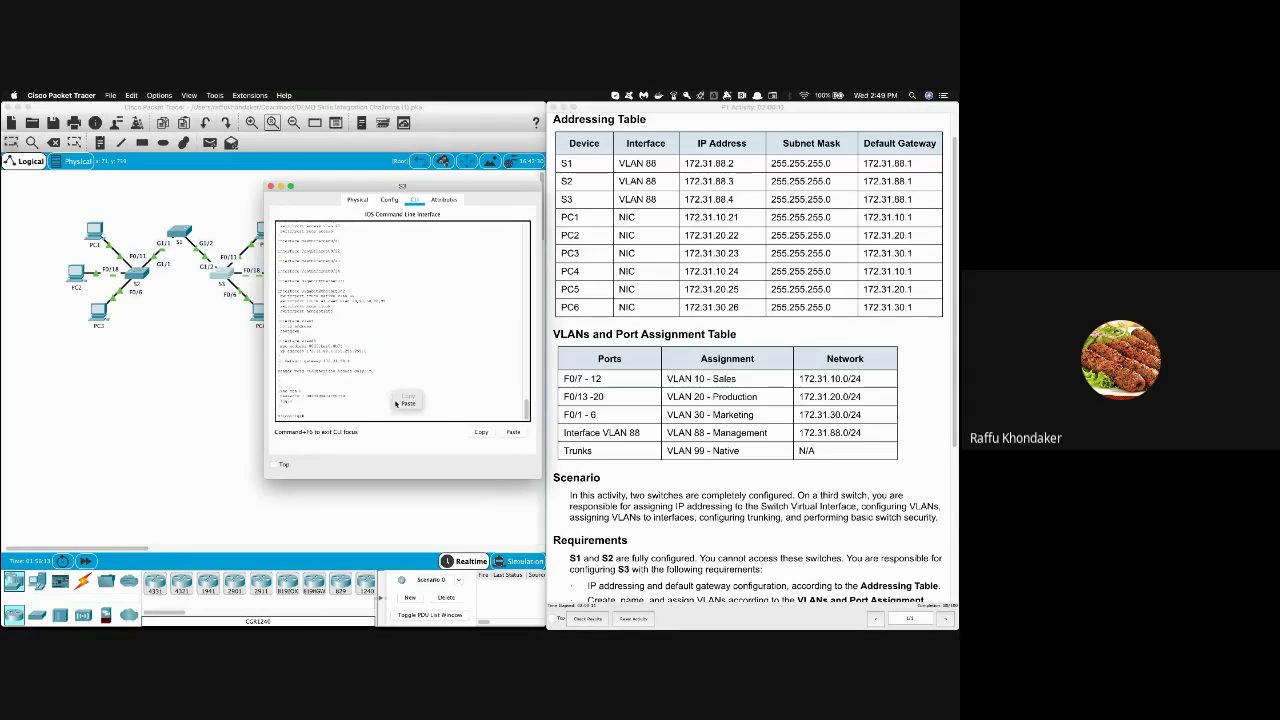
{"action": "left_click", "coordinate": [404, 404]}
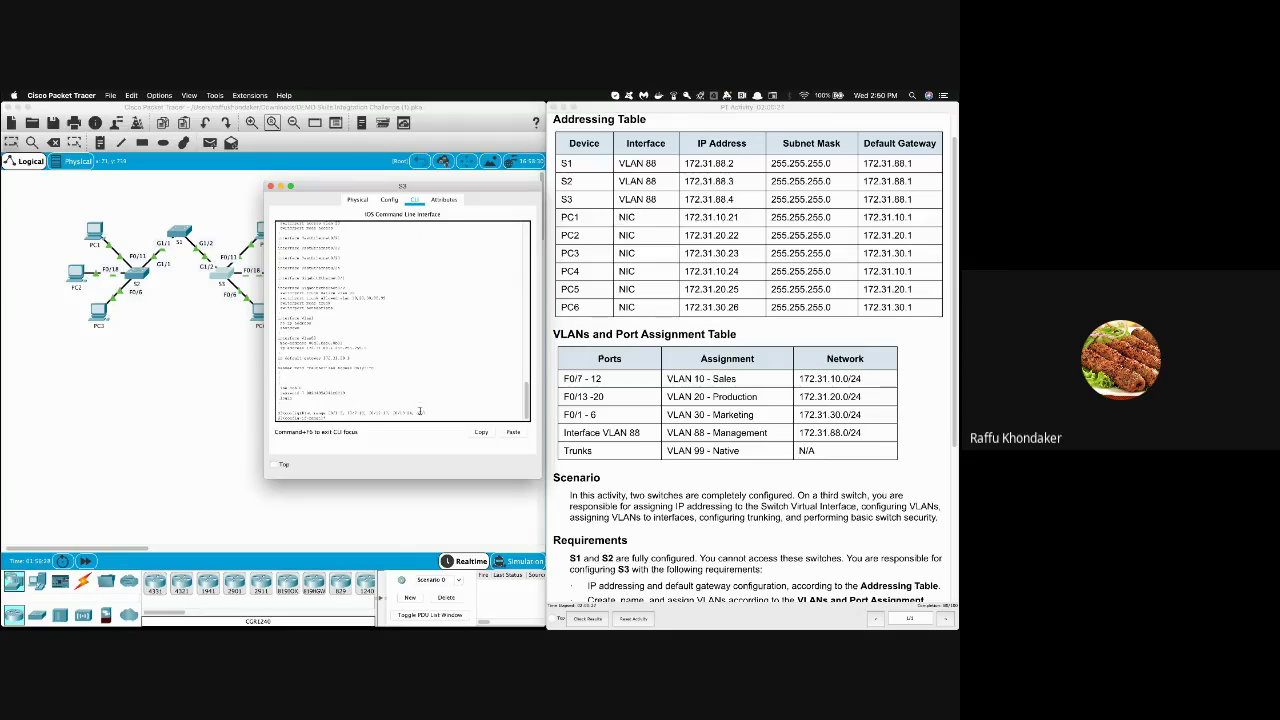
{"action": "left_click_drag", "start_coordinate": [416, 413], "coordinate": [427, 413]}
{"action": "left_click_drag", "start_coordinate": [440, 373], "coordinate": [448, 367]}
{"action": "left_click", "coordinate": [448, 367]}
{"action": "key", "text": "Return"}
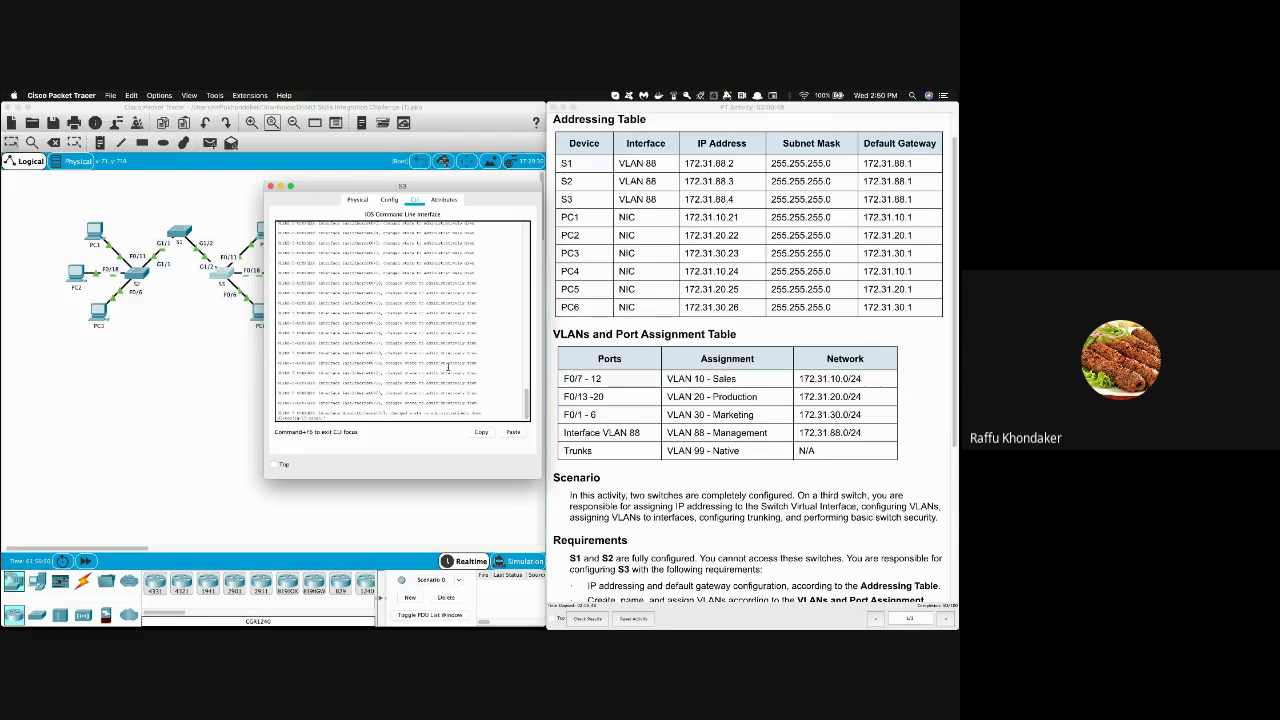
{"action": "key", "text": "Return"}
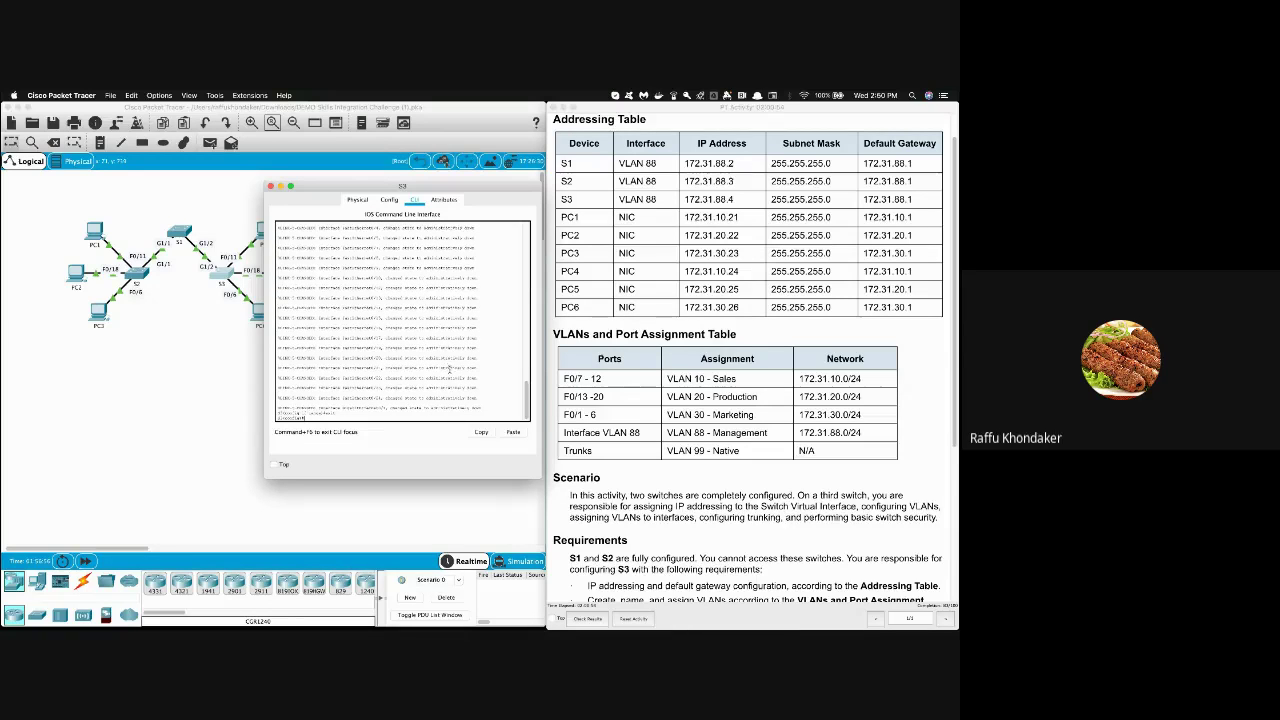
Enter the configuration of interface F0/6 on S3 and enable switchport port security there
{"action": "scroll", "coordinate": [763, 494], "scroll_direction": "down", "scroll_amount": 3}
{"action": "scroll", "coordinate": [763, 494], "scroll_direction": "down", "scroll_amount": 3}
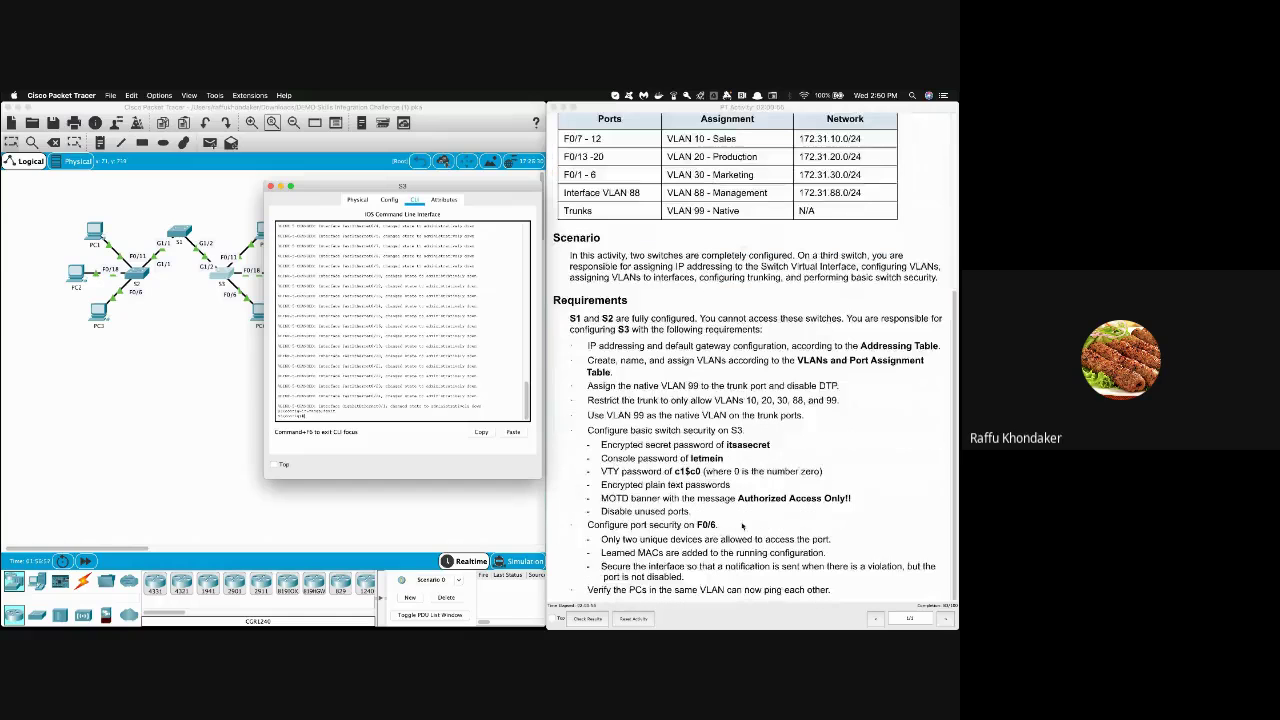
{"action": "left_click", "coordinate": [715, 508]}
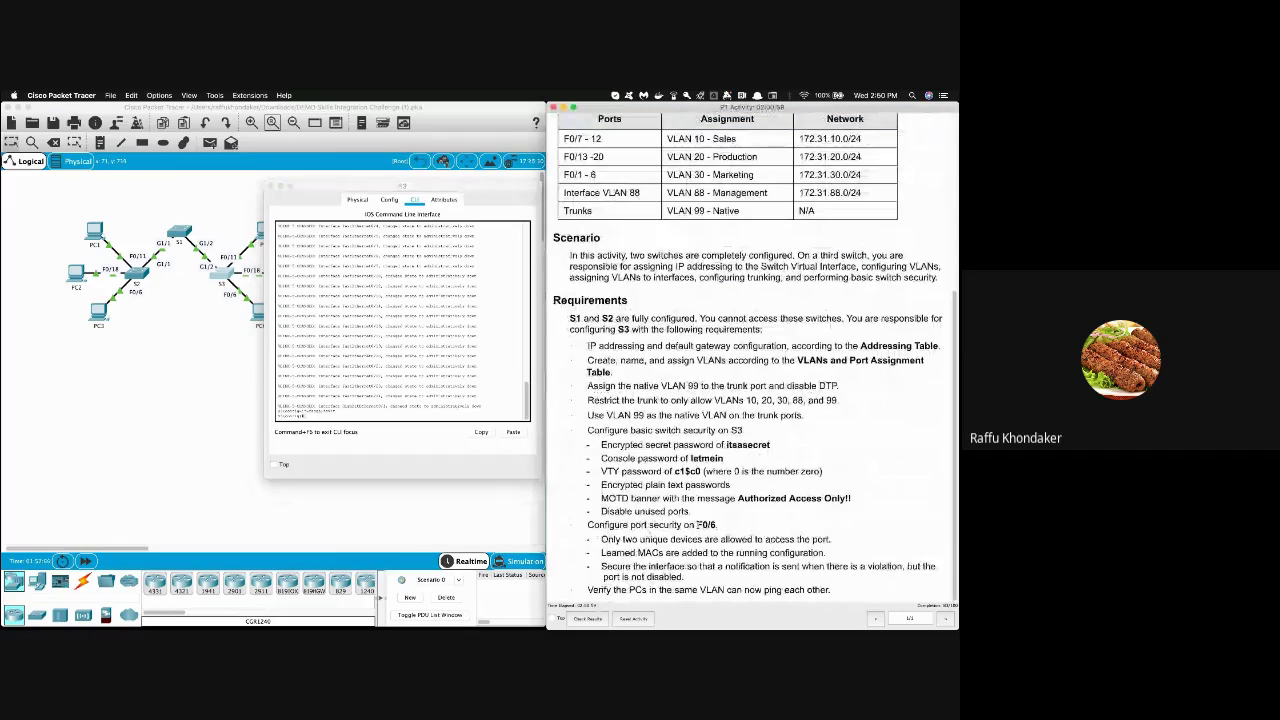
{"action": "left_click", "coordinate": [425, 397]}
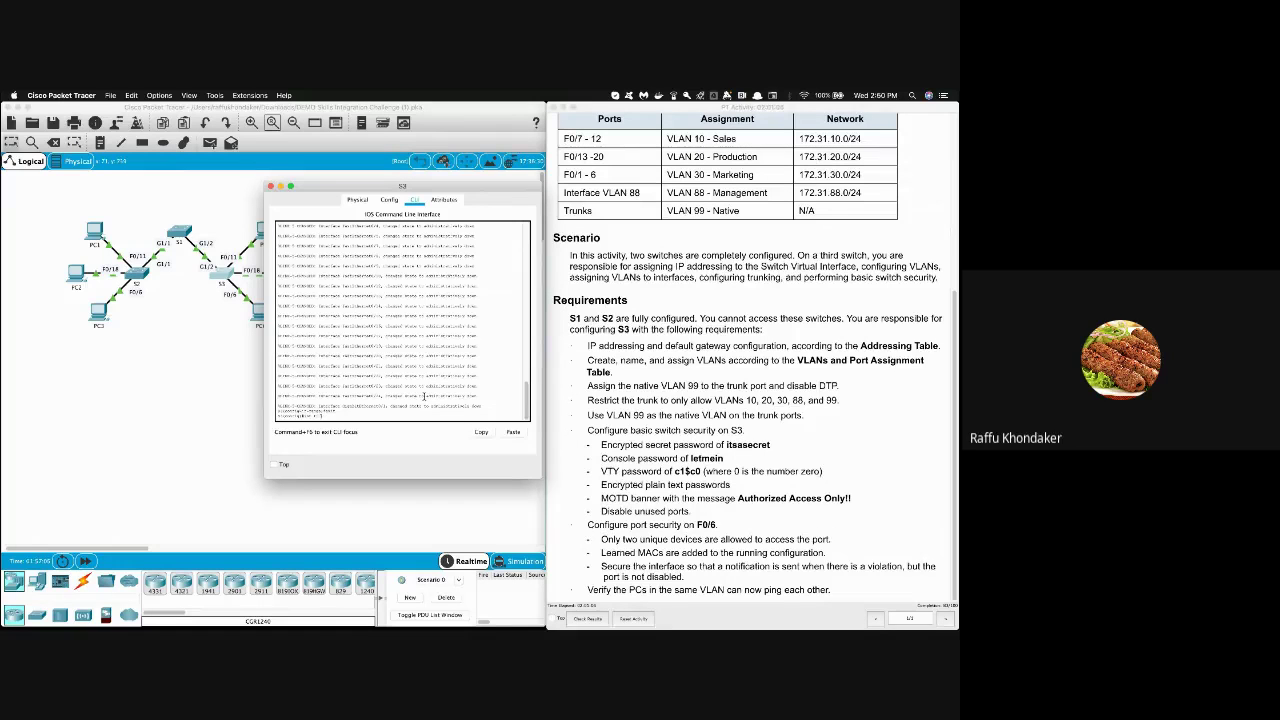
{"action": "key", "text": "Return"}
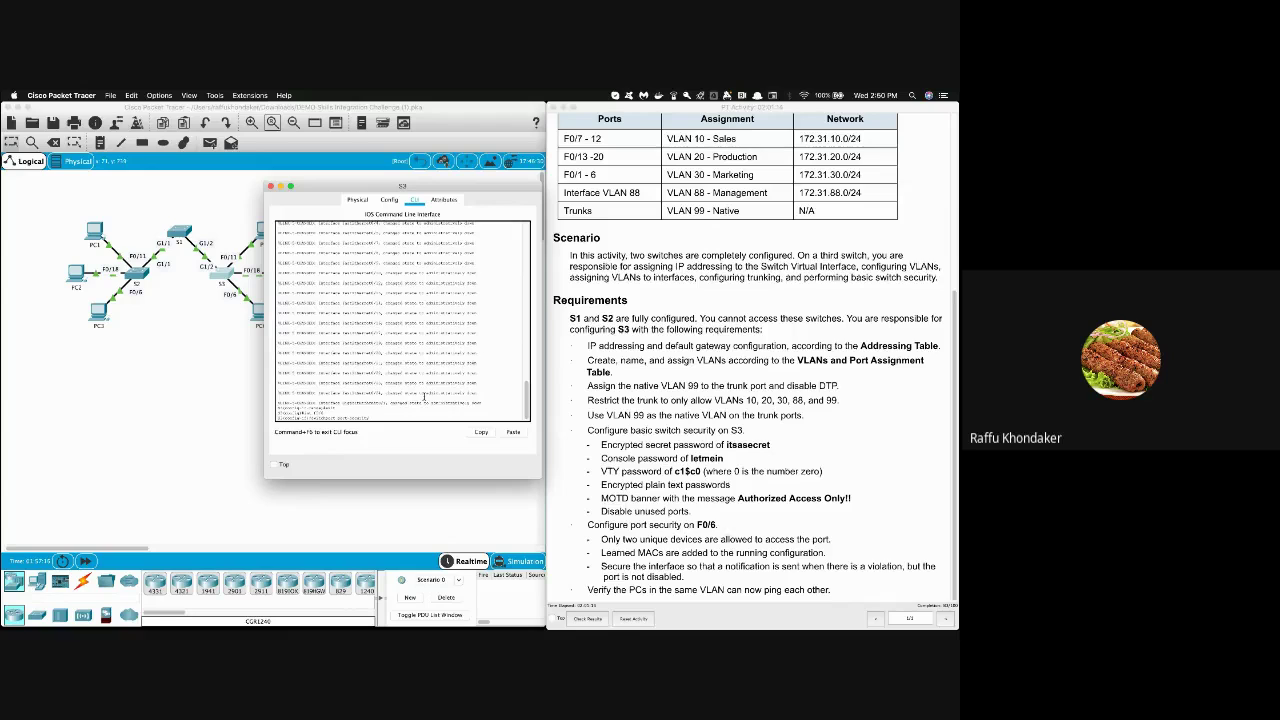
{"action": "key", "text": "Return"}
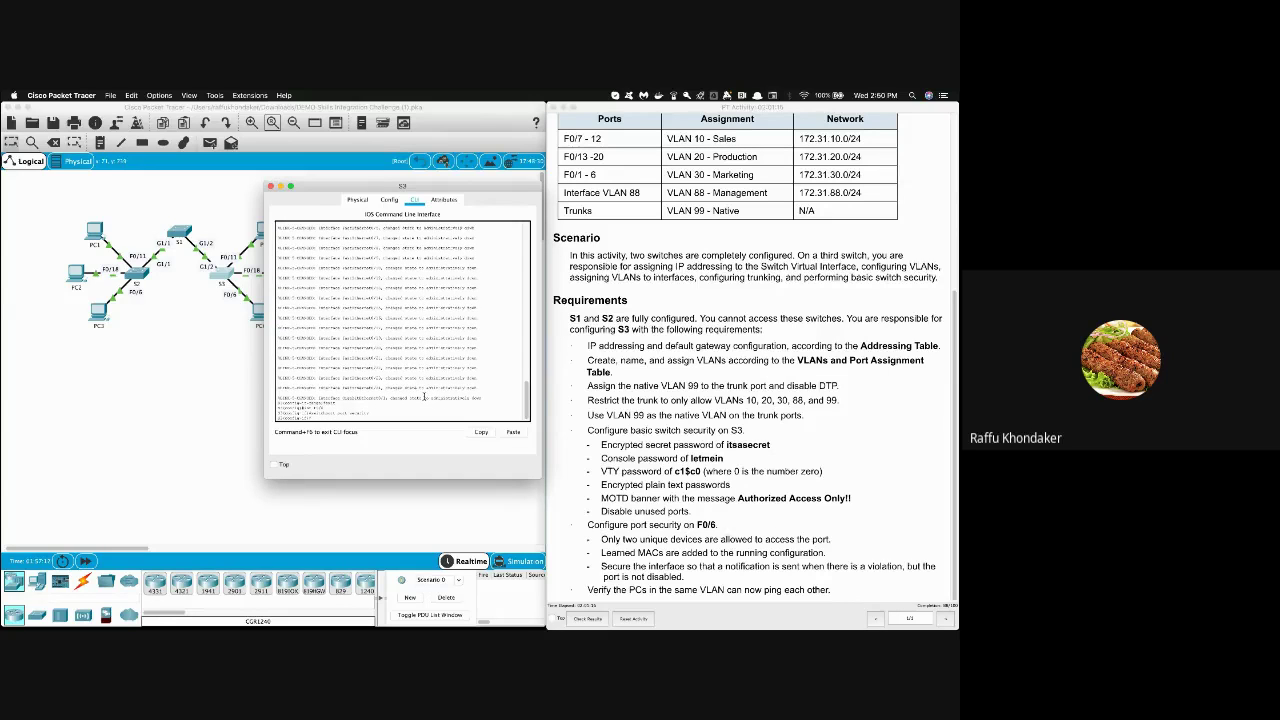
Set the port security maximum on F0/6 to 2, so only two unique devices may access the port
{"action": "left_click_drag", "start_coordinate": [599, 539], "coordinate": [824, 575]}
{"action": "left_click", "coordinate": [343, 390]}
{"action": "left_click", "coordinate": [582, 463]}
{"action": "left_click", "coordinate": [661, 555]}
{"action": "left_click_drag", "start_coordinate": [622, 539], "coordinate": [720, 541]}
{"action": "left_click", "coordinate": [467, 381]}
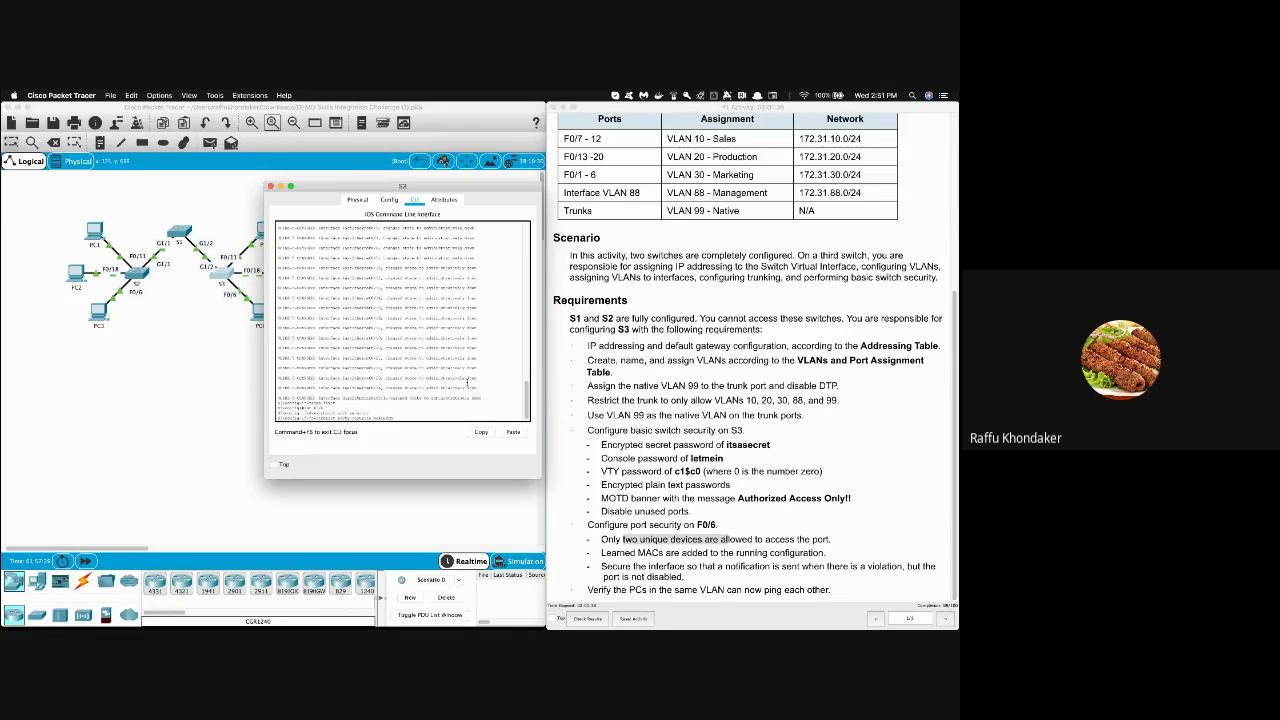
{"action": "key", "text": "Return"}
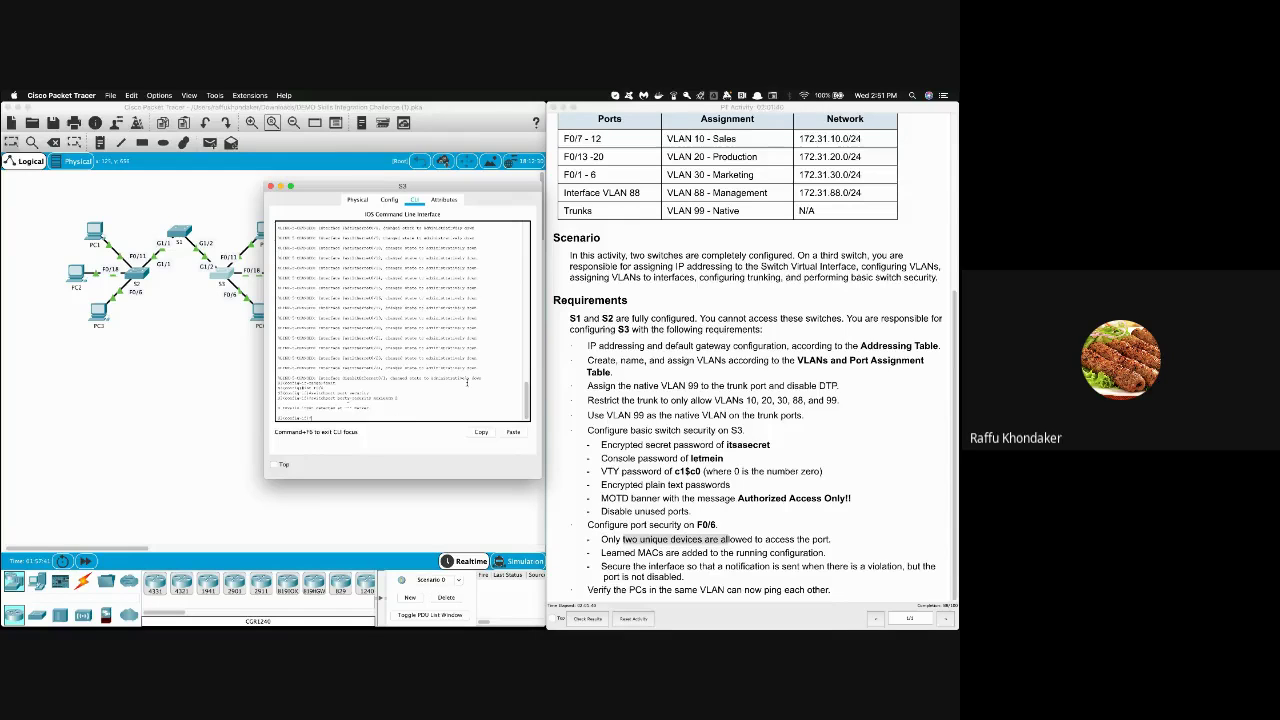
{"action": "key", "text": "Up"}
{"action": "key", "text": "Return"}
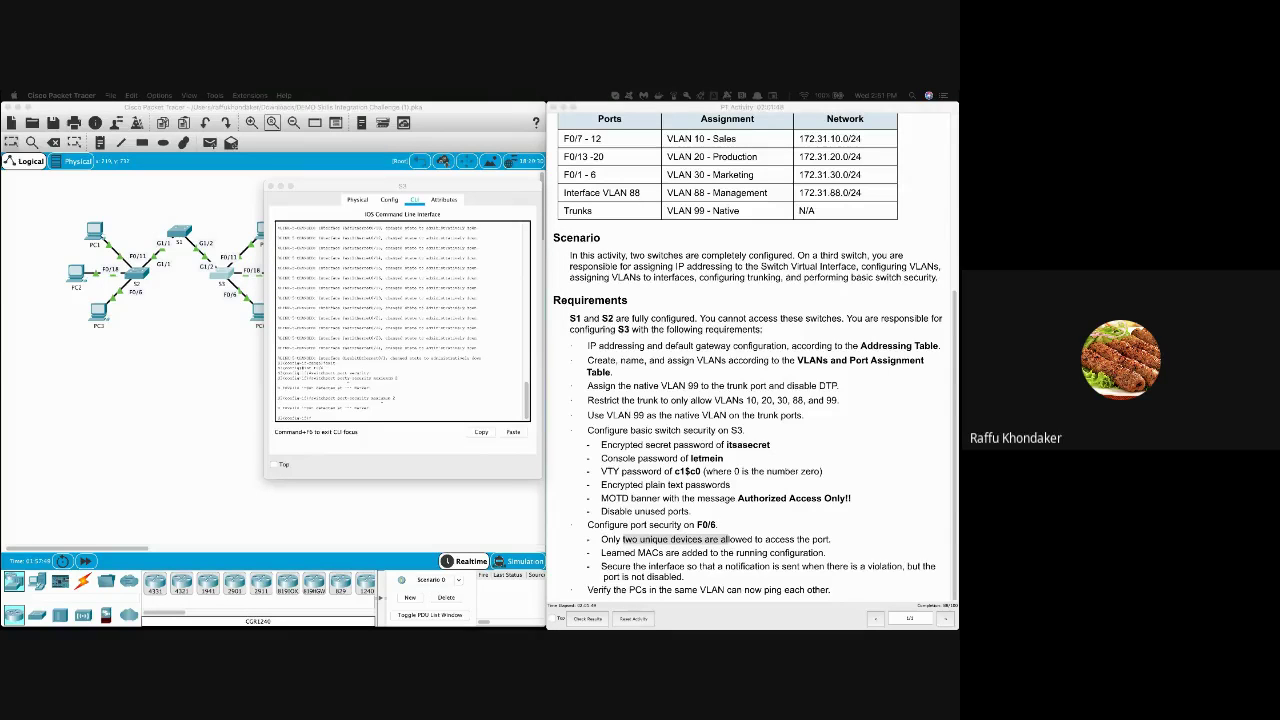
{"action": "right_click", "coordinate": [369, 370]}
{"action": "left_click", "coordinate": [374, 380]}
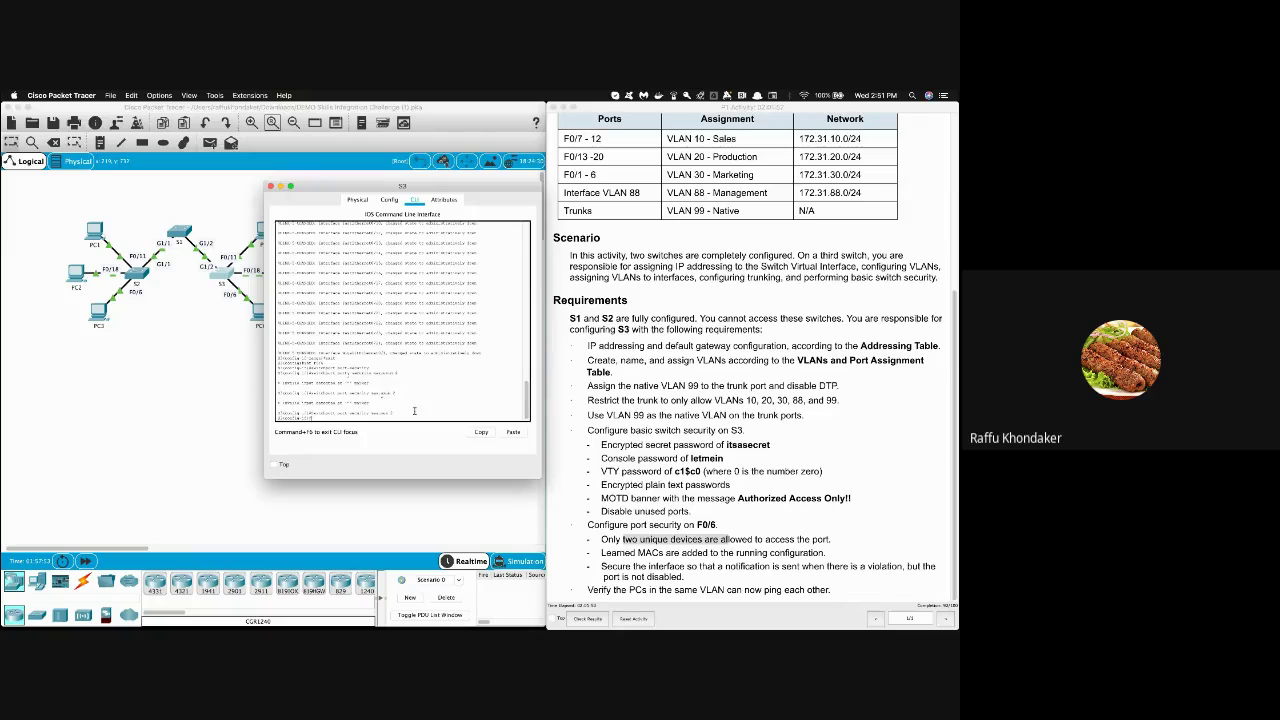
Enable sticky MAC address learning for port security on F0/6, so learned MACs are added to the running configuration
{"action": "type", "text": "switchport port-security mac-address sticky"}
{"action": "key", "text": "Return"}
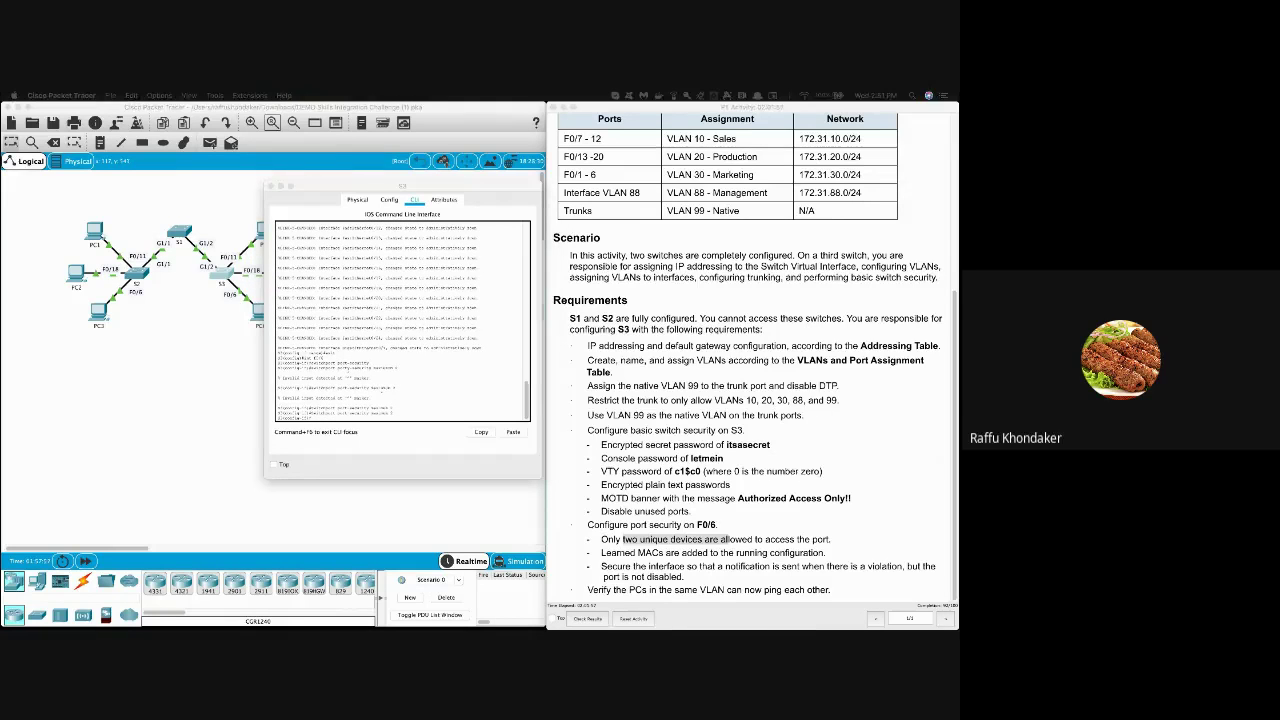
{"action": "left_click", "coordinate": [760, 560]}
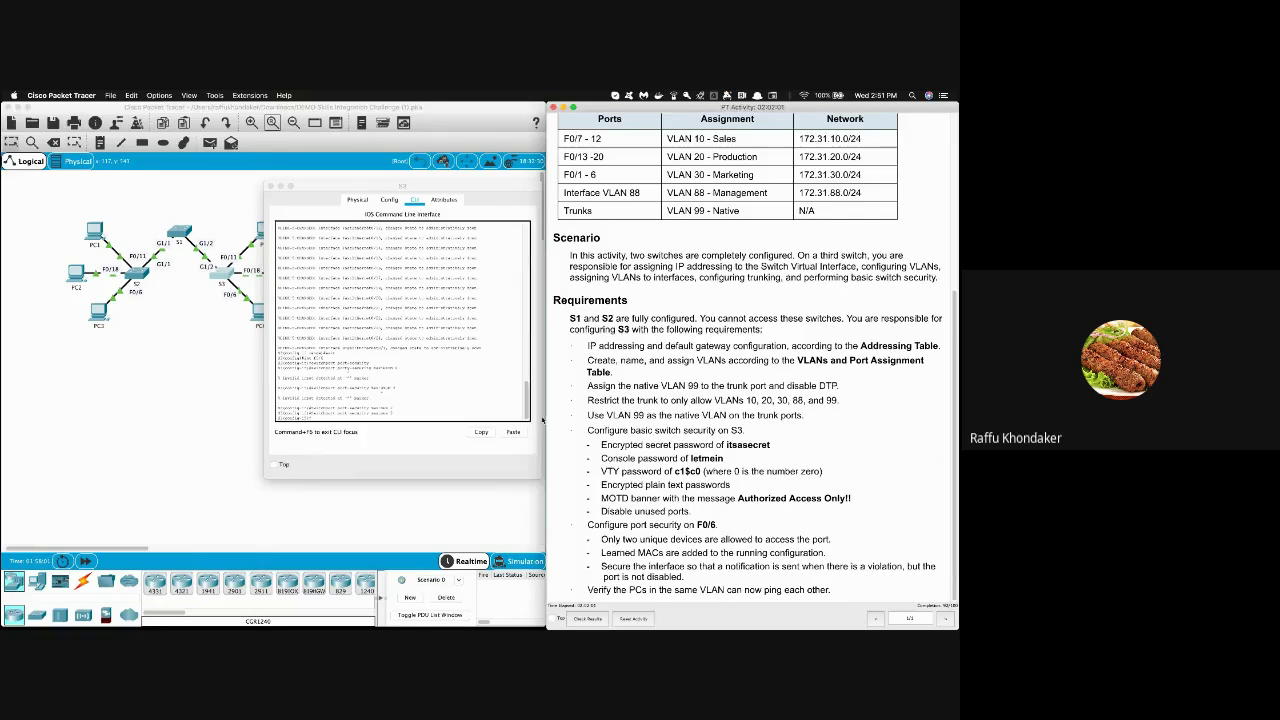
{"action": "left_click", "coordinate": [358, 333]}
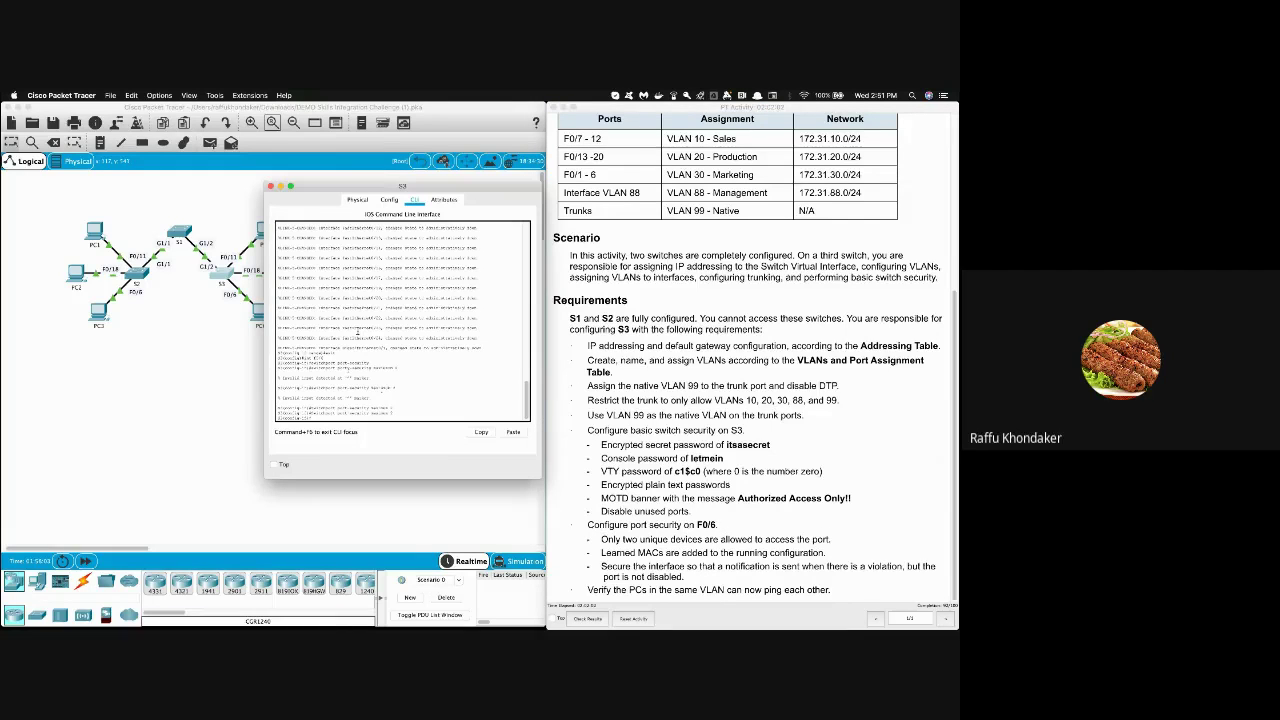
{"action": "right_click", "coordinate": [364, 335]}
{"action": "left_click", "coordinate": [372, 345]}
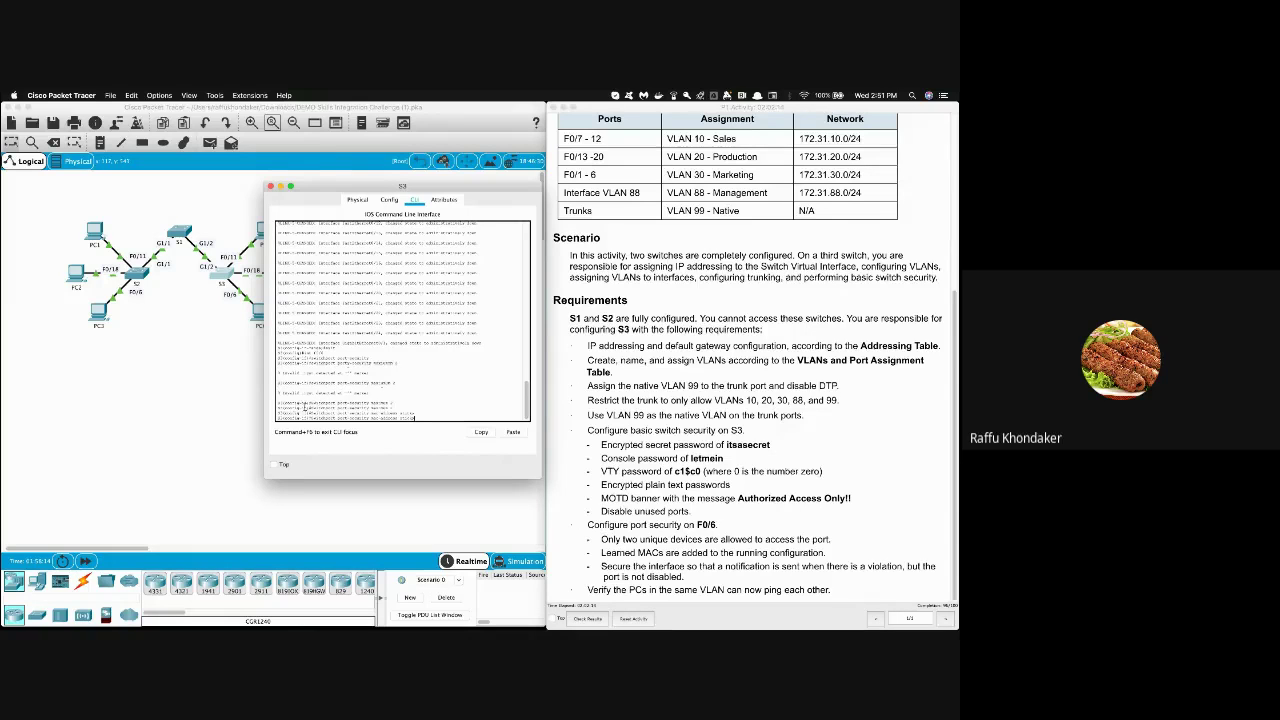
{"action": "double_click", "coordinate": [322, 403]}
{"action": "left_click_drag", "start_coordinate": [334, 403], "coordinate": [366, 403]}
{"action": "left_click_drag", "start_coordinate": [372, 403], "coordinate": [412, 417]}
{"action": "left_click", "coordinate": [448, 410]}
{"action": "key", "text": "Return"}
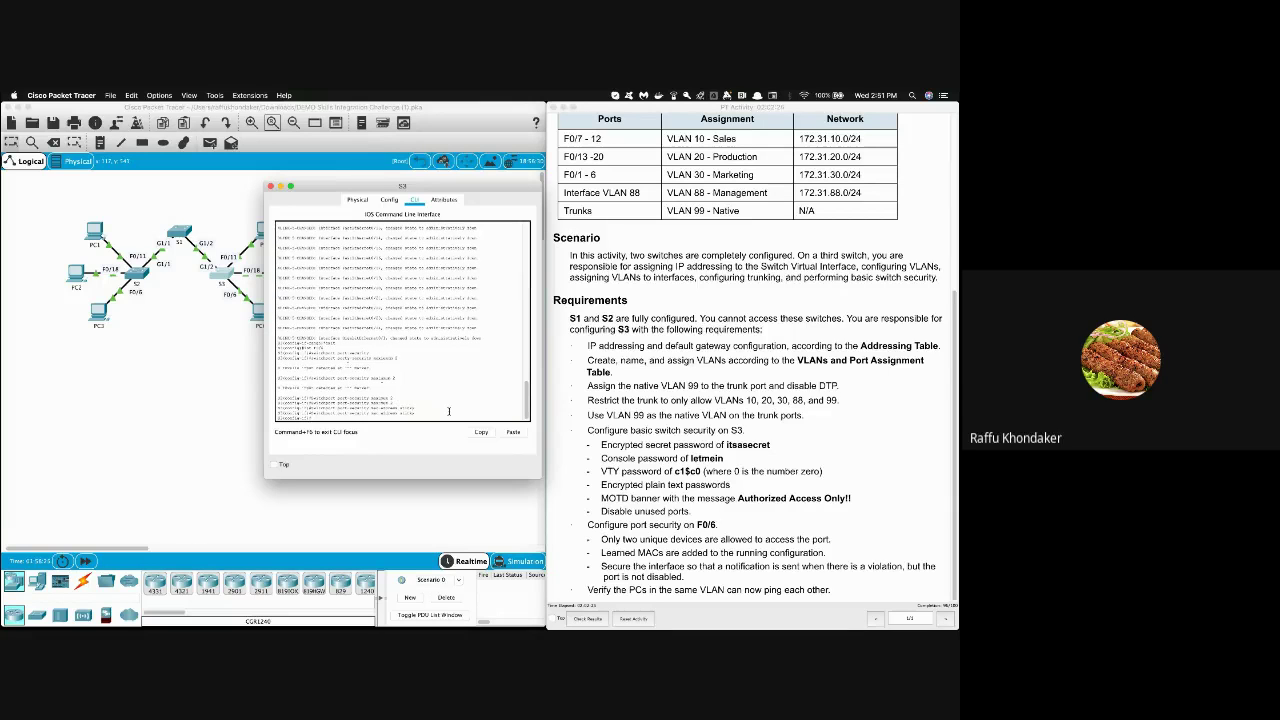
Set the port security violation mode on F0/6 to restrict, so violations send a notification without disabling the port
{"action": "left_click", "coordinate": [815, 417]}
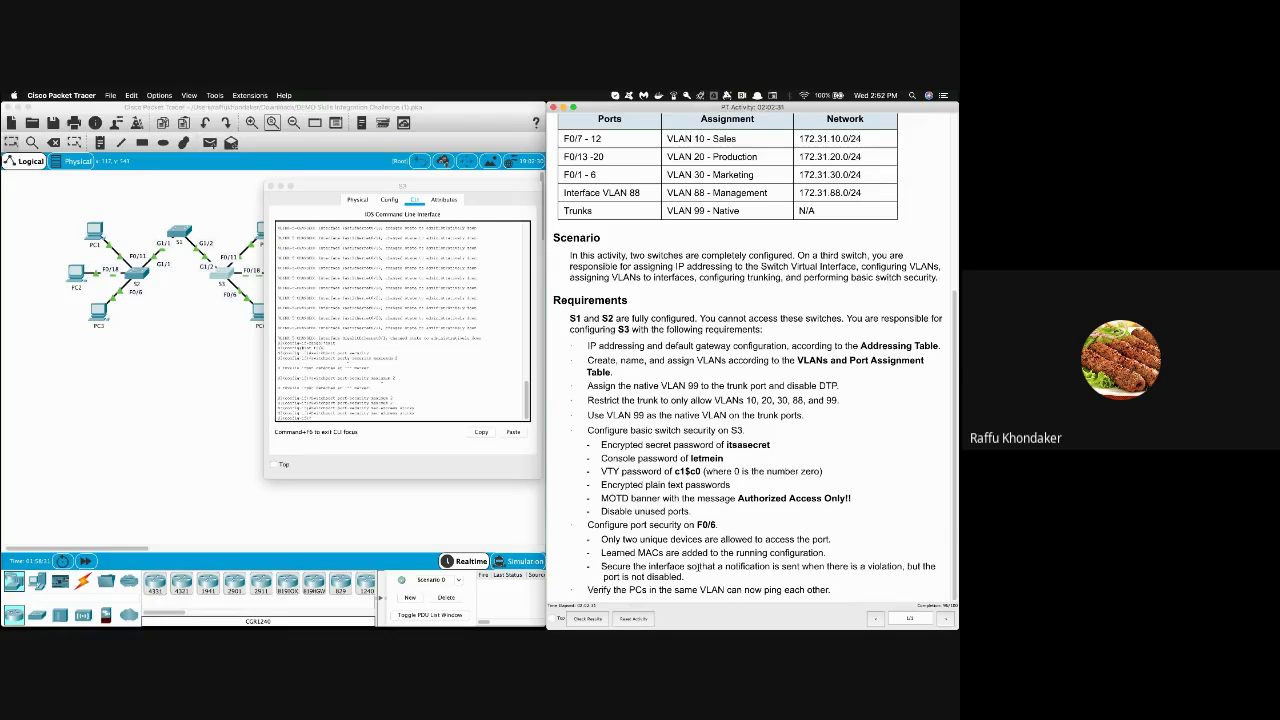
{"action": "left_click", "coordinate": [448, 404]}
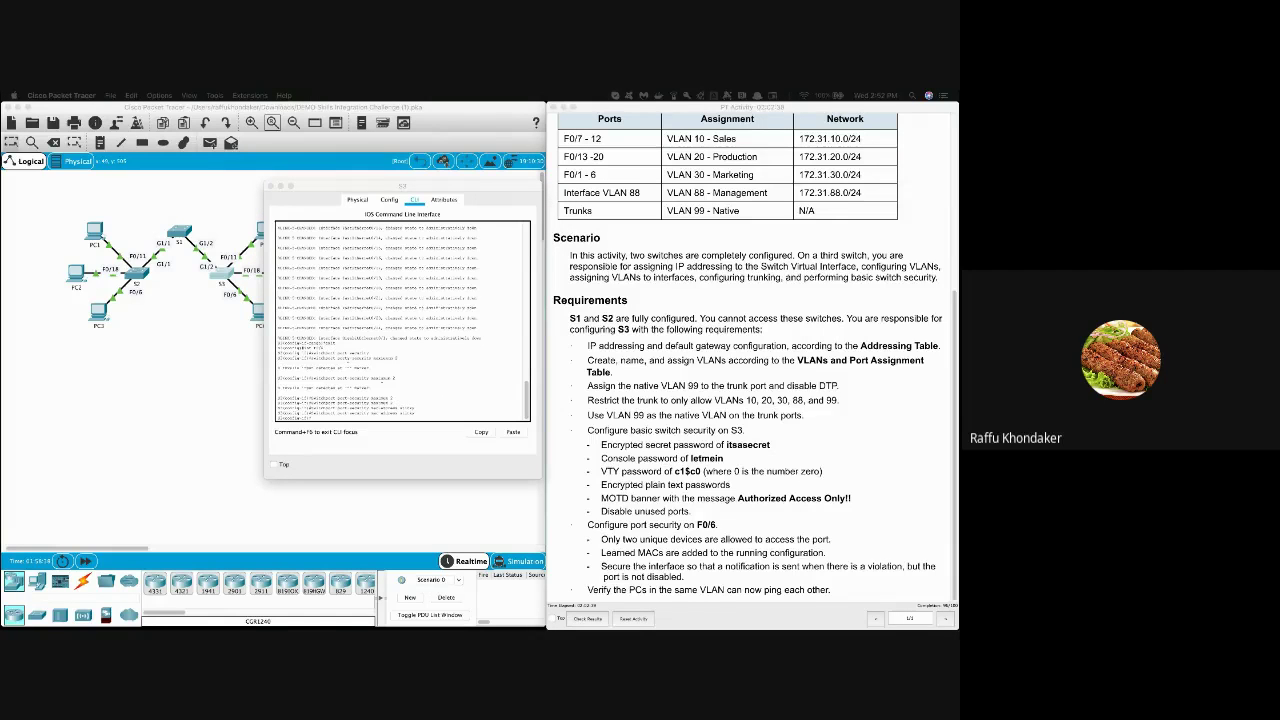
{"action": "left_click", "coordinate": [376, 356]}
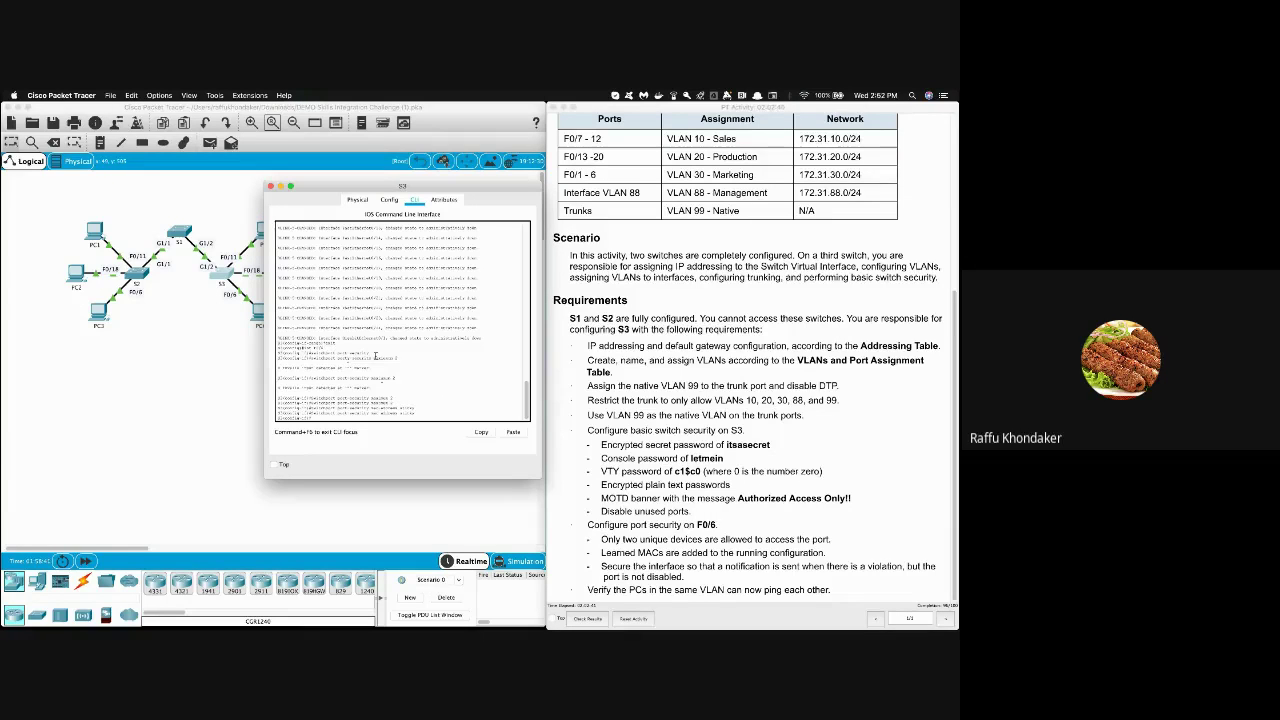
{"action": "right_click", "coordinate": [377, 358]}
{"action": "left_click", "coordinate": [386, 370]}
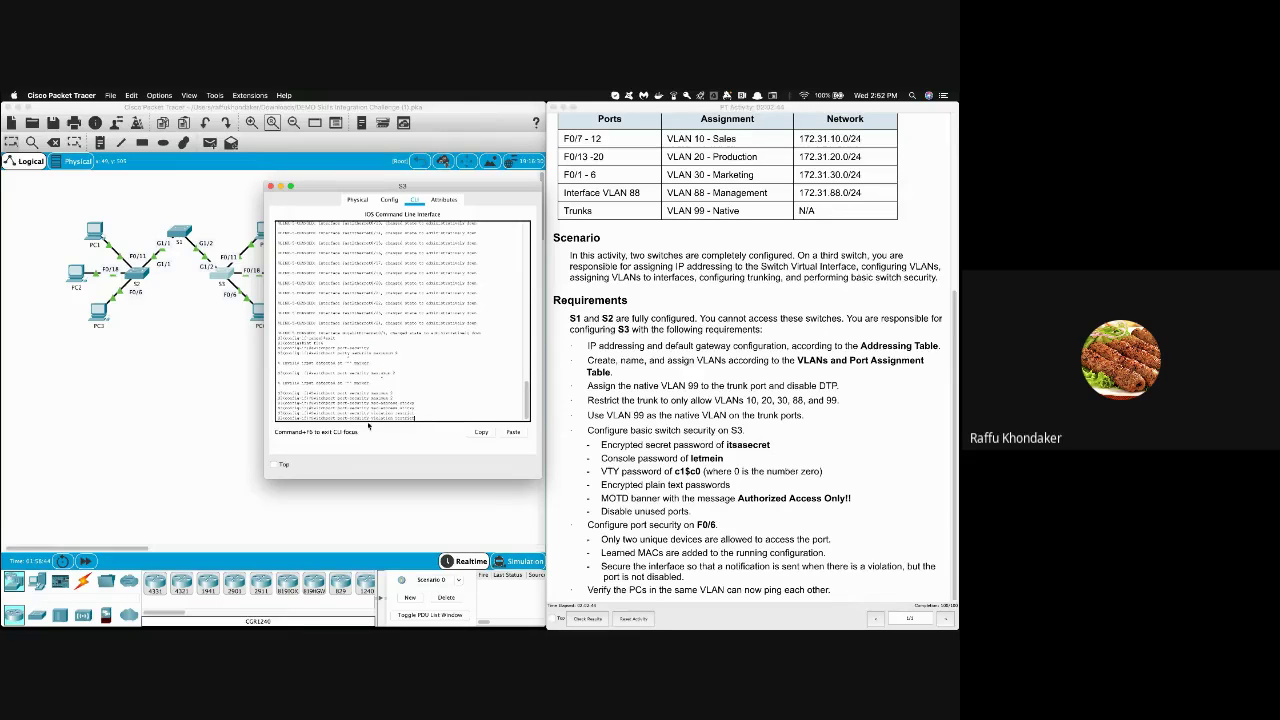
{"action": "double_click", "coordinate": [405, 418]}
{"action": "left_click", "coordinate": [451, 420]}
{"action": "scroll", "coordinate": [427, 408], "scroll_direction": "down", "scroll_amount": 1}
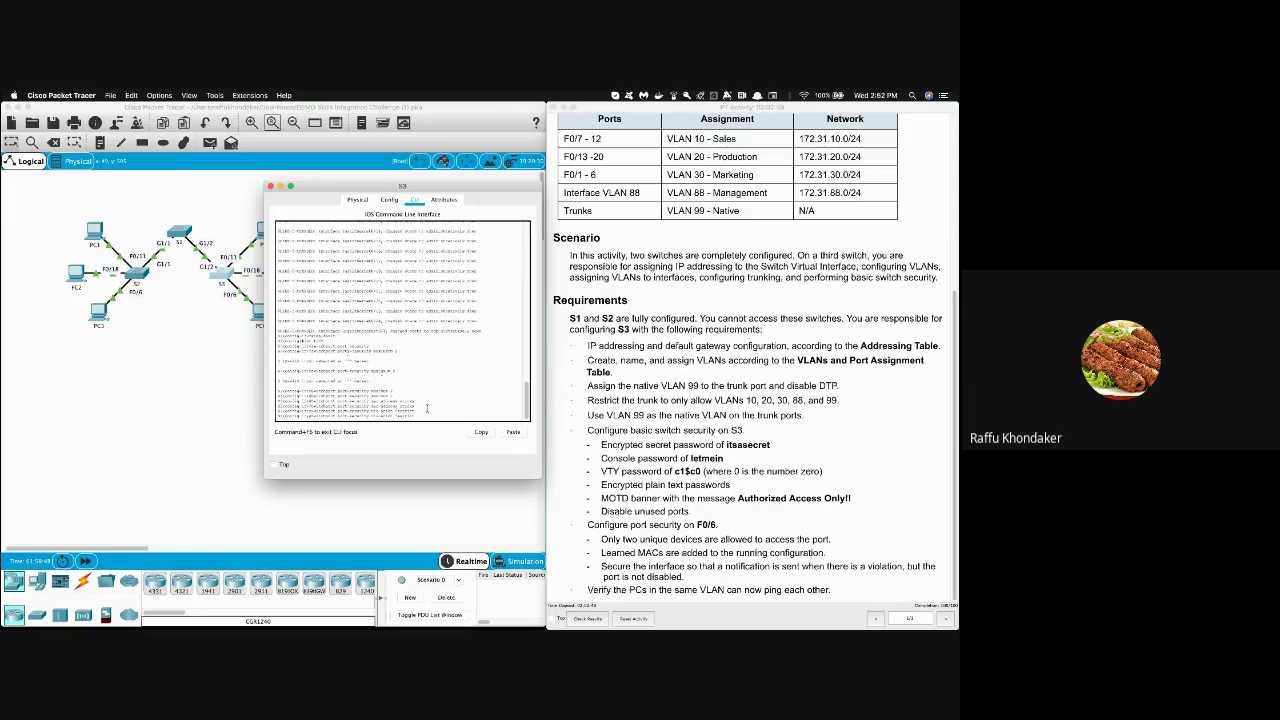
{"action": "key", "text": "Return"}
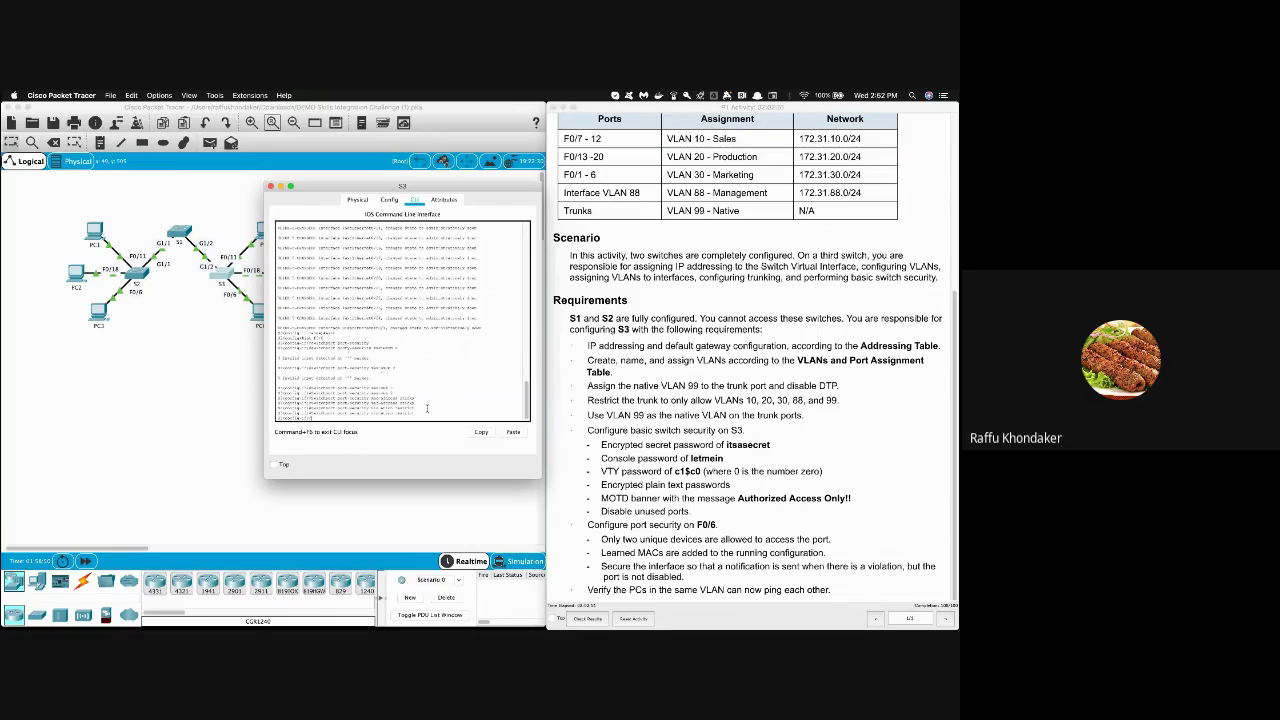
Check the activity results, review the connectivity tests, assessment items and overall feedback, and close the results
{"action": "left_click", "coordinate": [942, 617]}
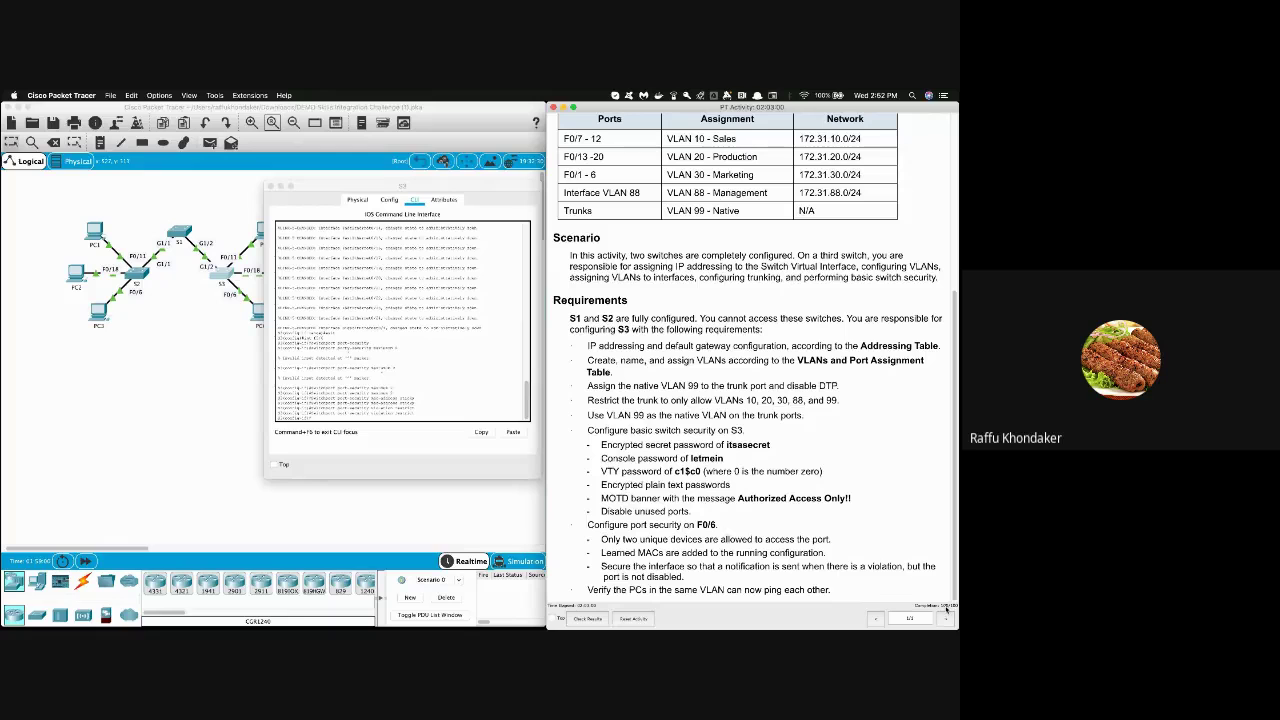
{"action": "left_click", "coordinate": [588, 618]}
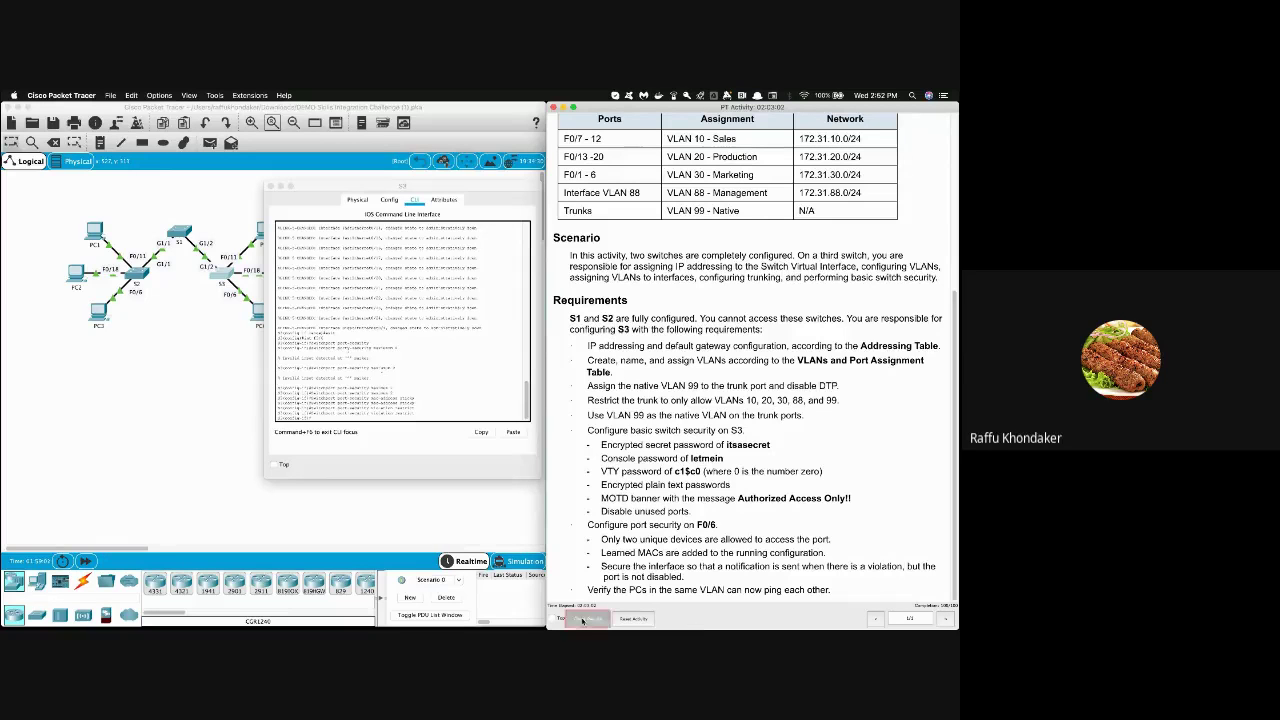
{"action": "left_click_drag", "start_coordinate": [340, 190], "coordinate": [697, 201]}
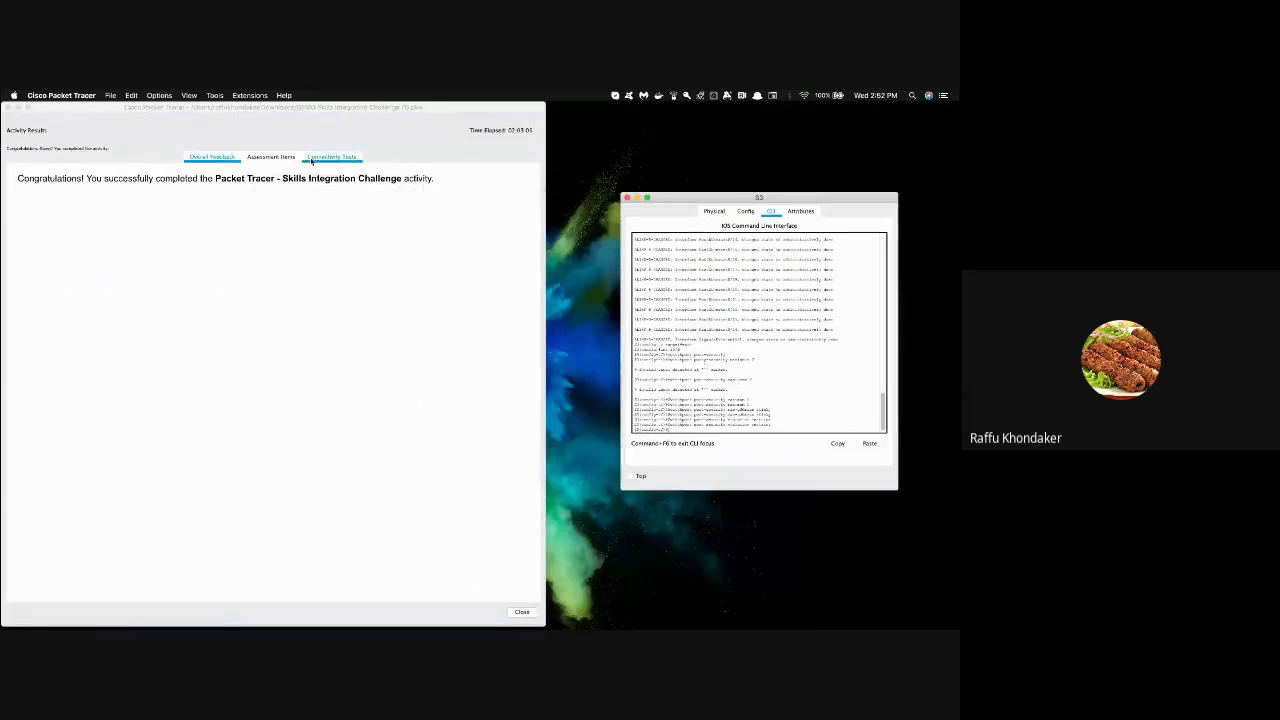
{"action": "left_click", "coordinate": [331, 157]}
{"action": "left_click", "coordinate": [270, 157]}
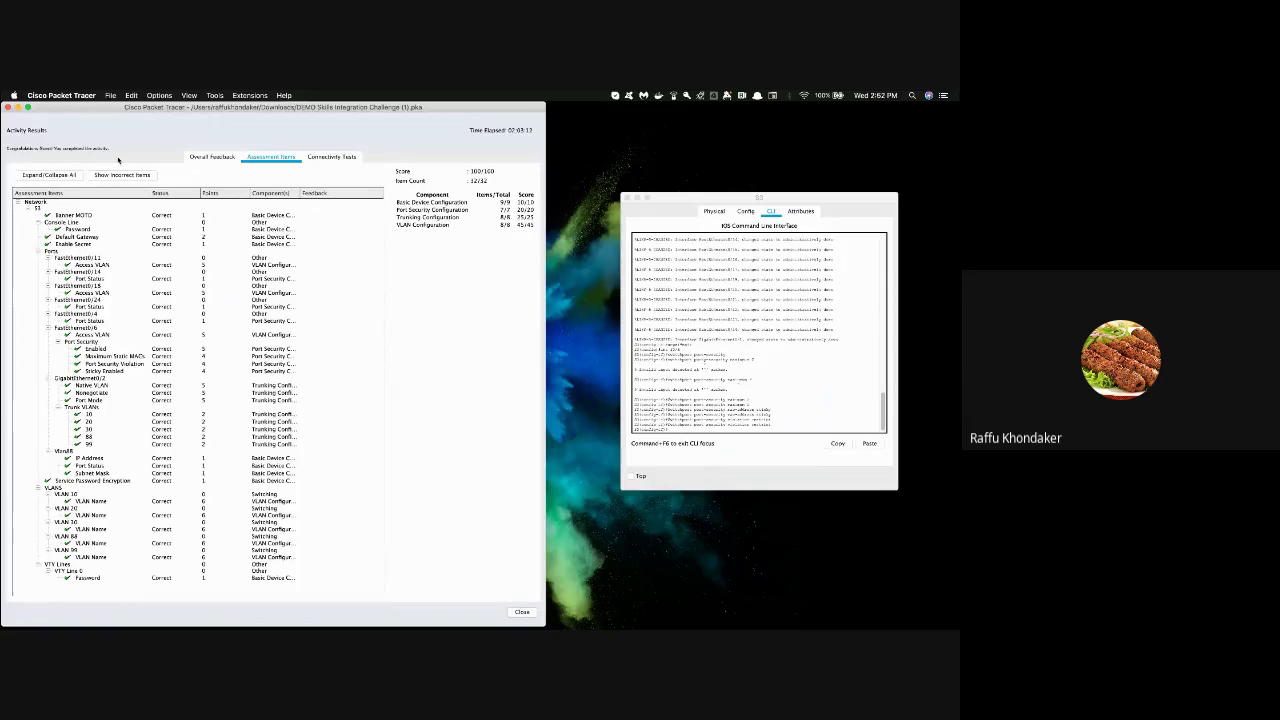
{"action": "left_click", "coordinate": [212, 157]}
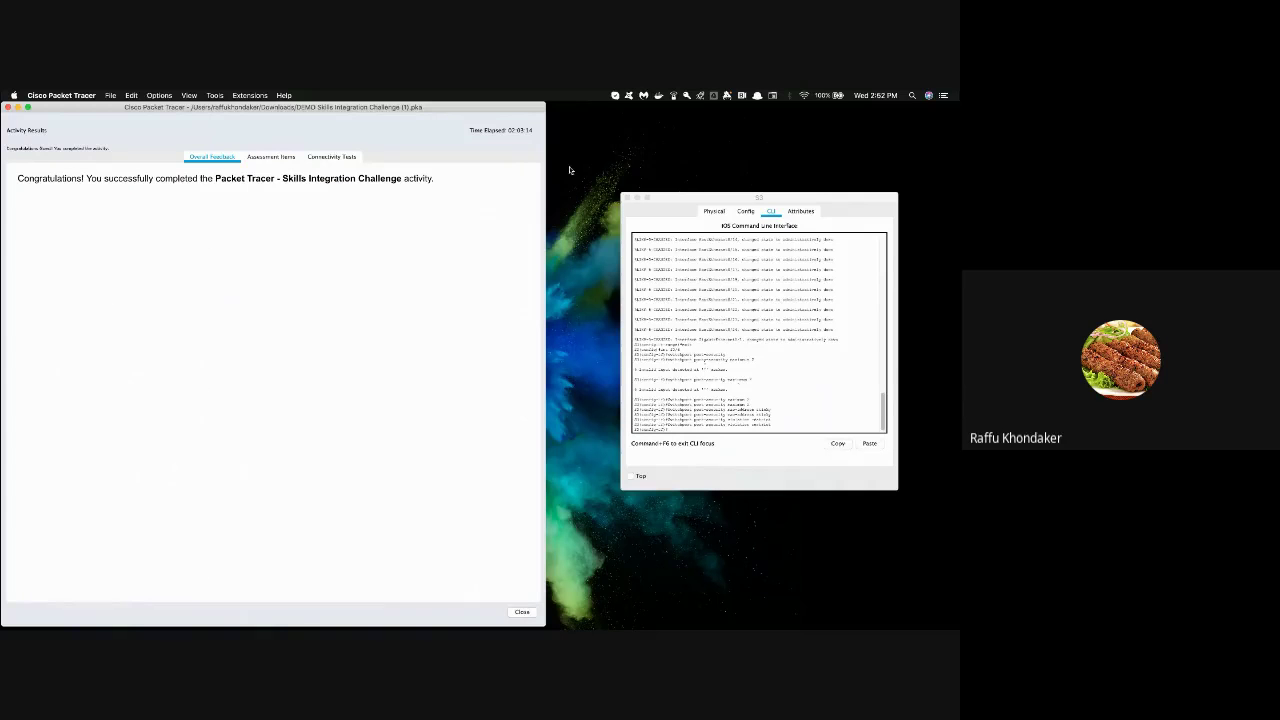
{"action": "left_click", "coordinate": [522, 613]}
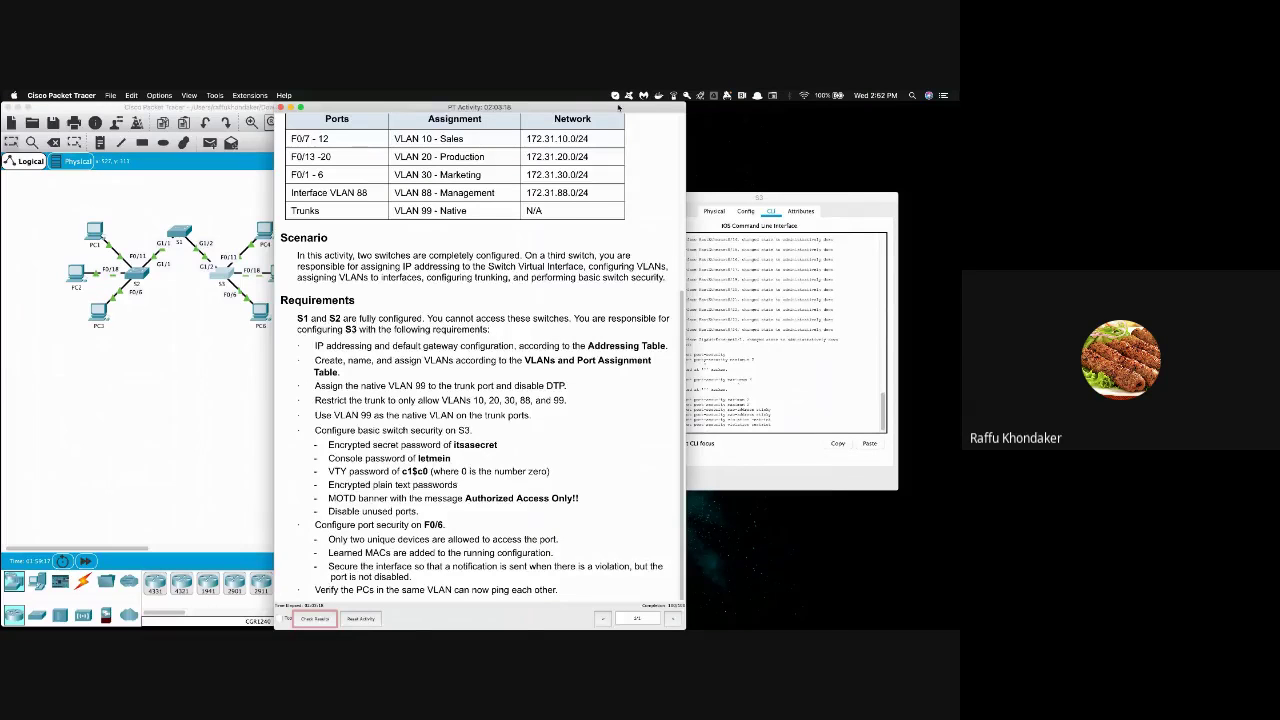
Move the instructions beside the topology and review the final requirement about PCs in the same VLAN pinging each other
{"action": "left_click_drag", "start_coordinate": [618, 107], "coordinate": [874, 107]}
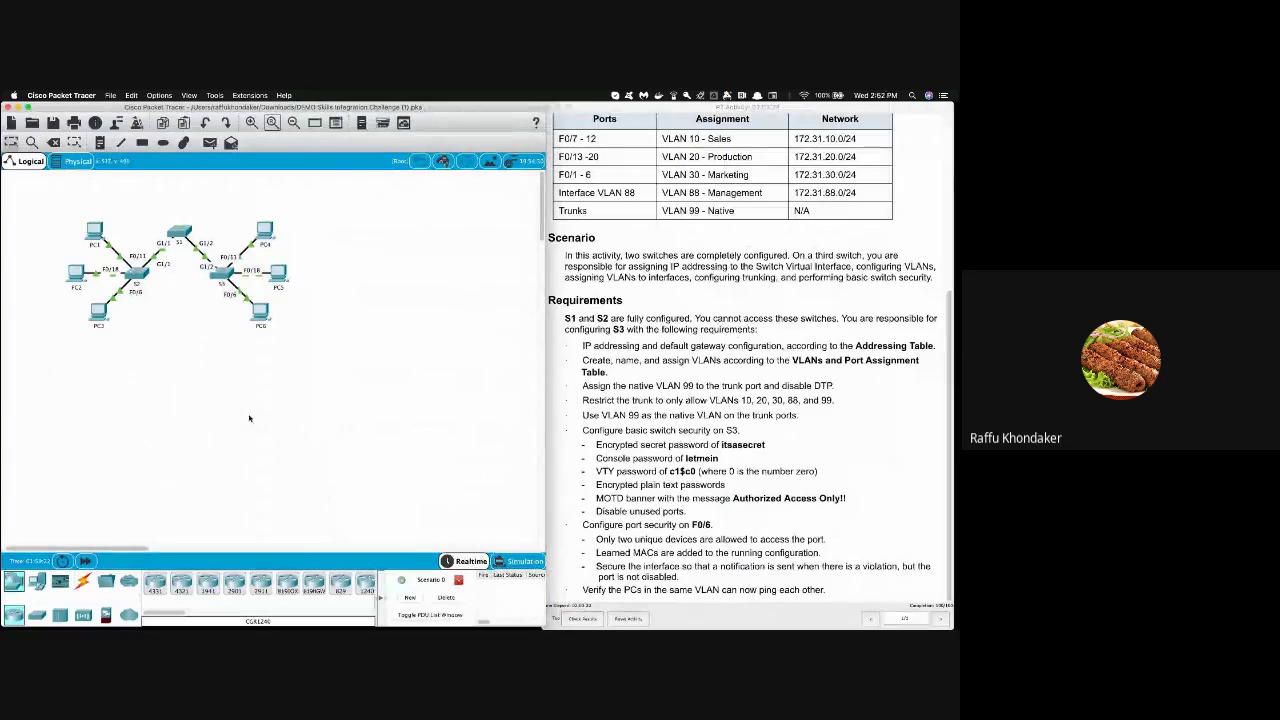
{"action": "scroll", "coordinate": [787, 470], "scroll_direction": "up", "scroll_amount": 4}
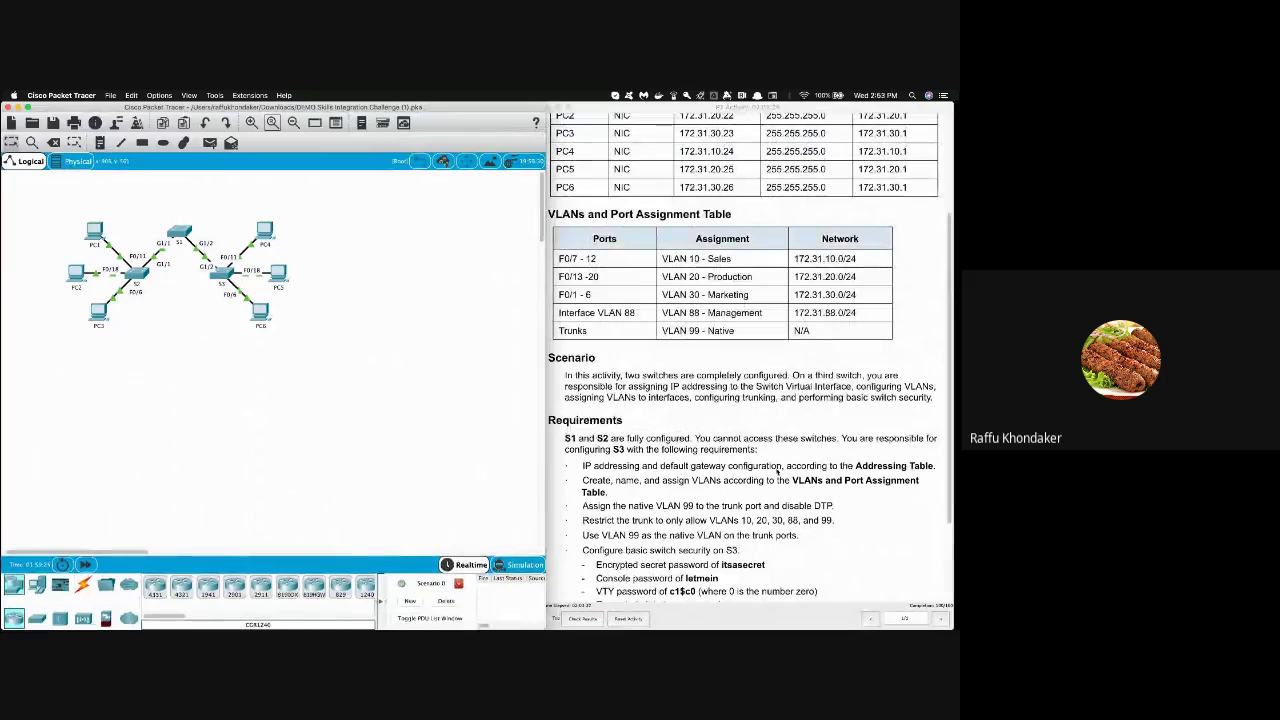
{"action": "left_click", "coordinate": [607, 425]}
{"action": "scroll", "coordinate": [607, 425], "scroll_direction": "up", "scroll_amount": 3}
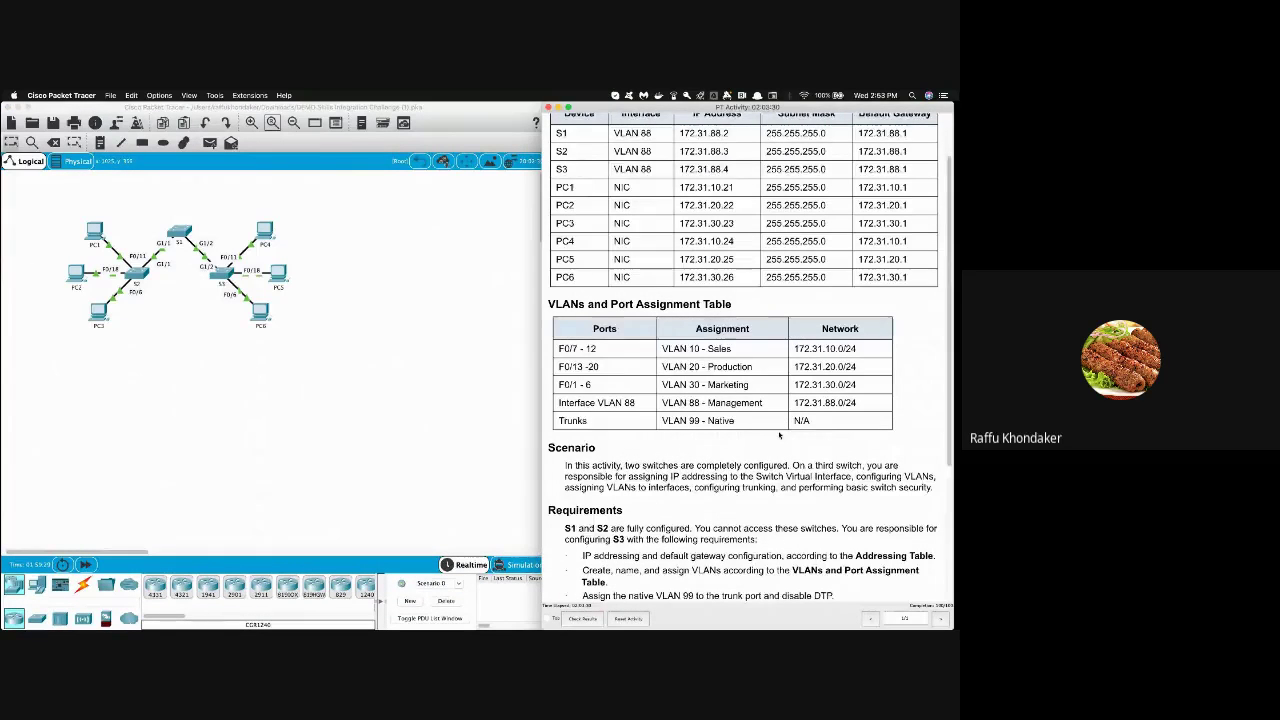
{"action": "scroll", "coordinate": [779, 434], "scroll_direction": "up", "scroll_amount": 2}
{"action": "scroll", "coordinate": [779, 434], "scroll_direction": "down", "scroll_amount": 9}
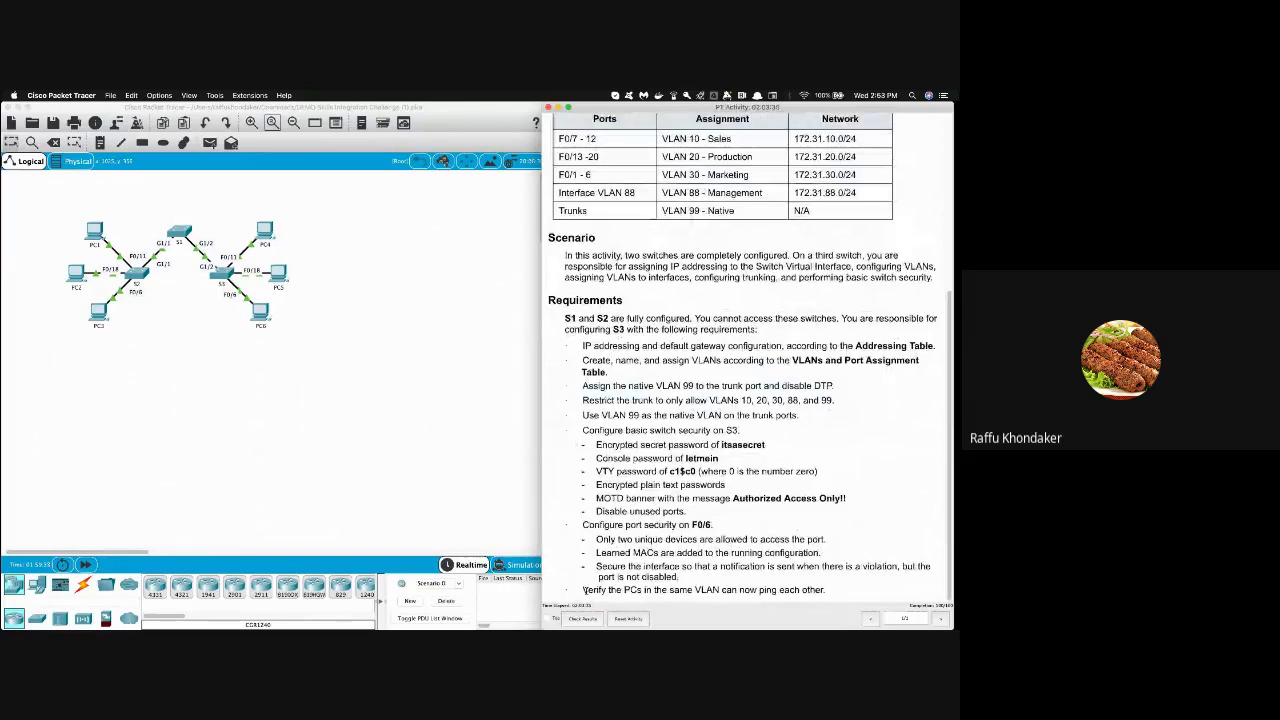
{"action": "left_click_drag", "start_coordinate": [583, 590], "coordinate": [640, 591]}
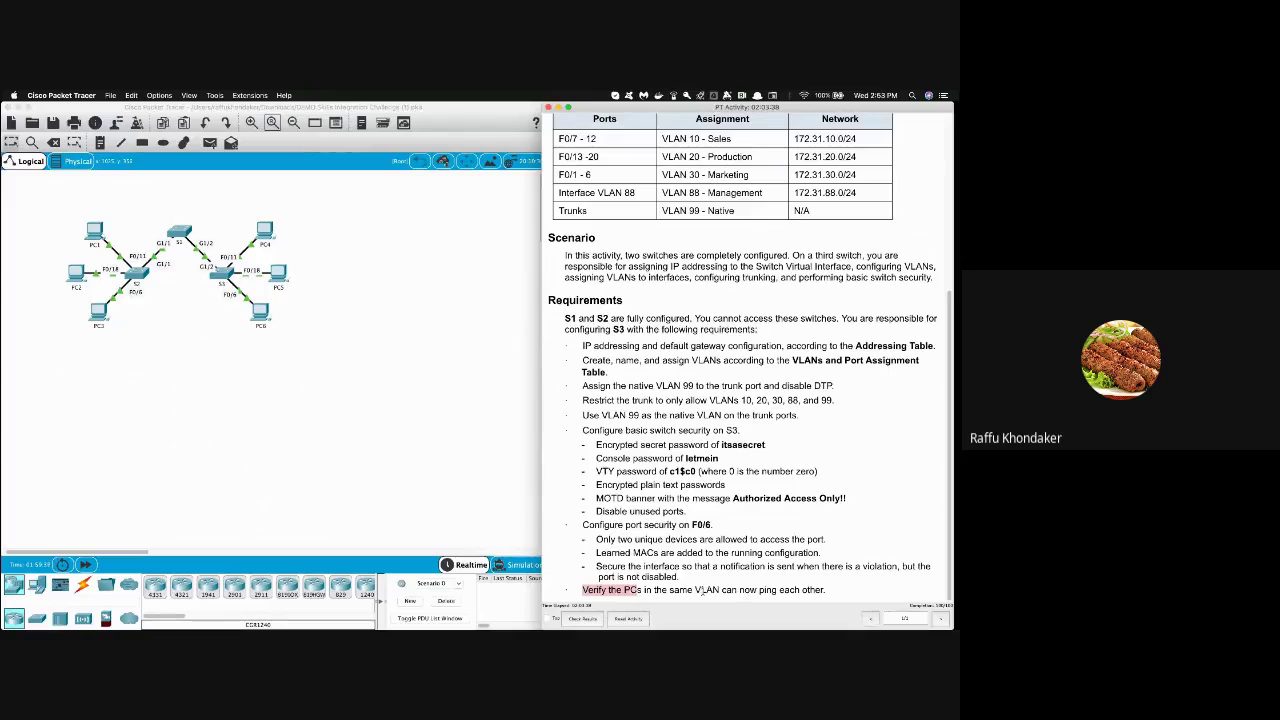
{"action": "left_click_drag", "start_coordinate": [668, 591], "coordinate": [720, 592]}
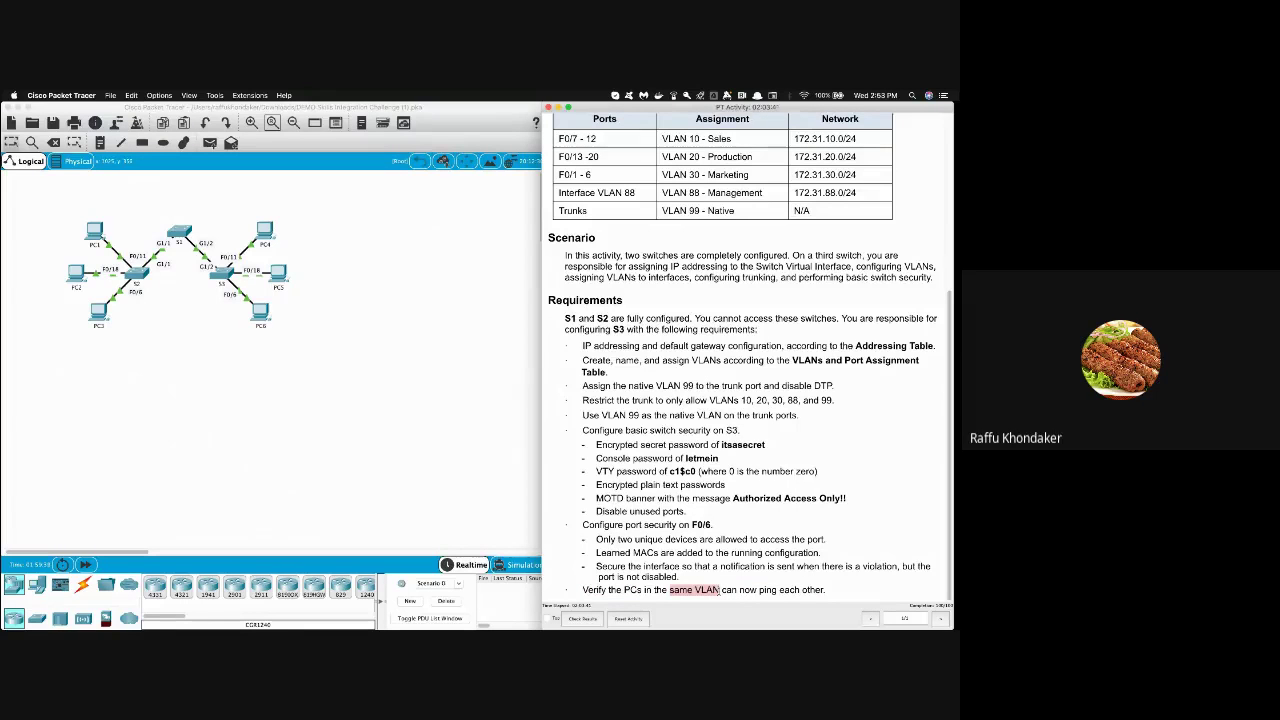
Compare the Addressing Table and the VLAN 10 - Sales port assignment with the PCs in the topology
{"action": "scroll", "coordinate": [725, 444], "scroll_direction": "up", "scroll_amount": 5}
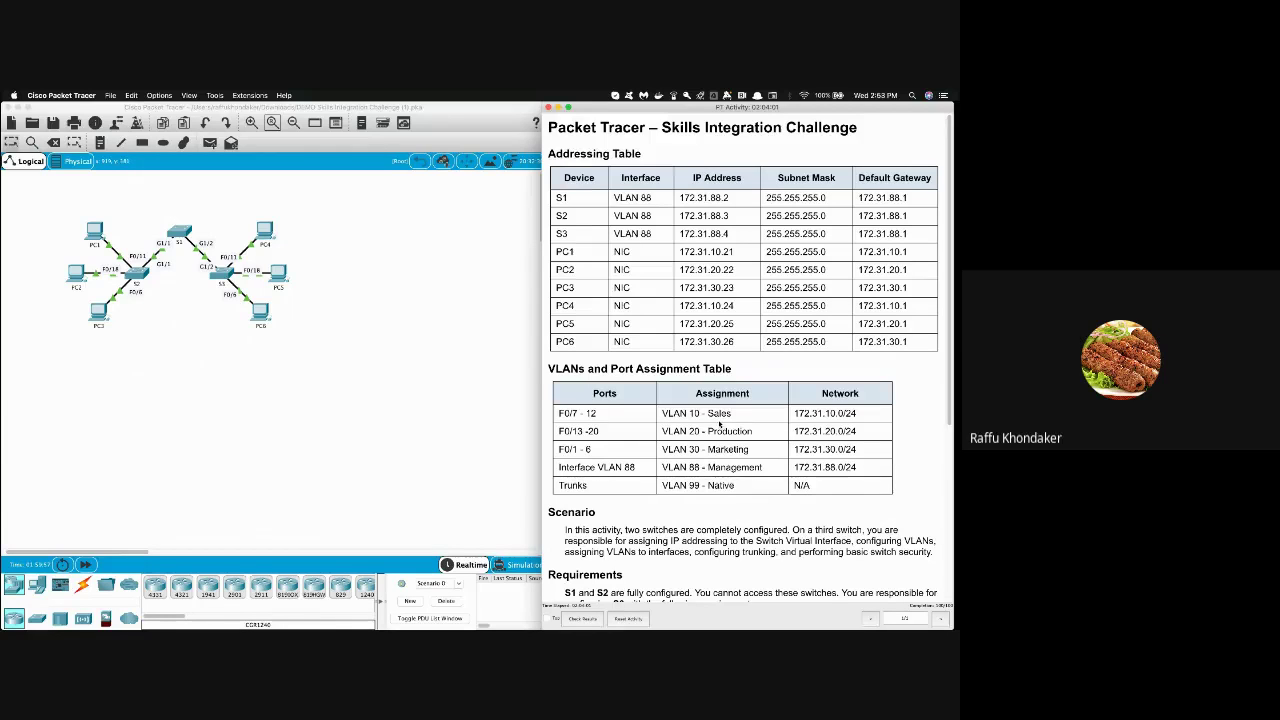
{"action": "left_click", "coordinate": [276, 405]}
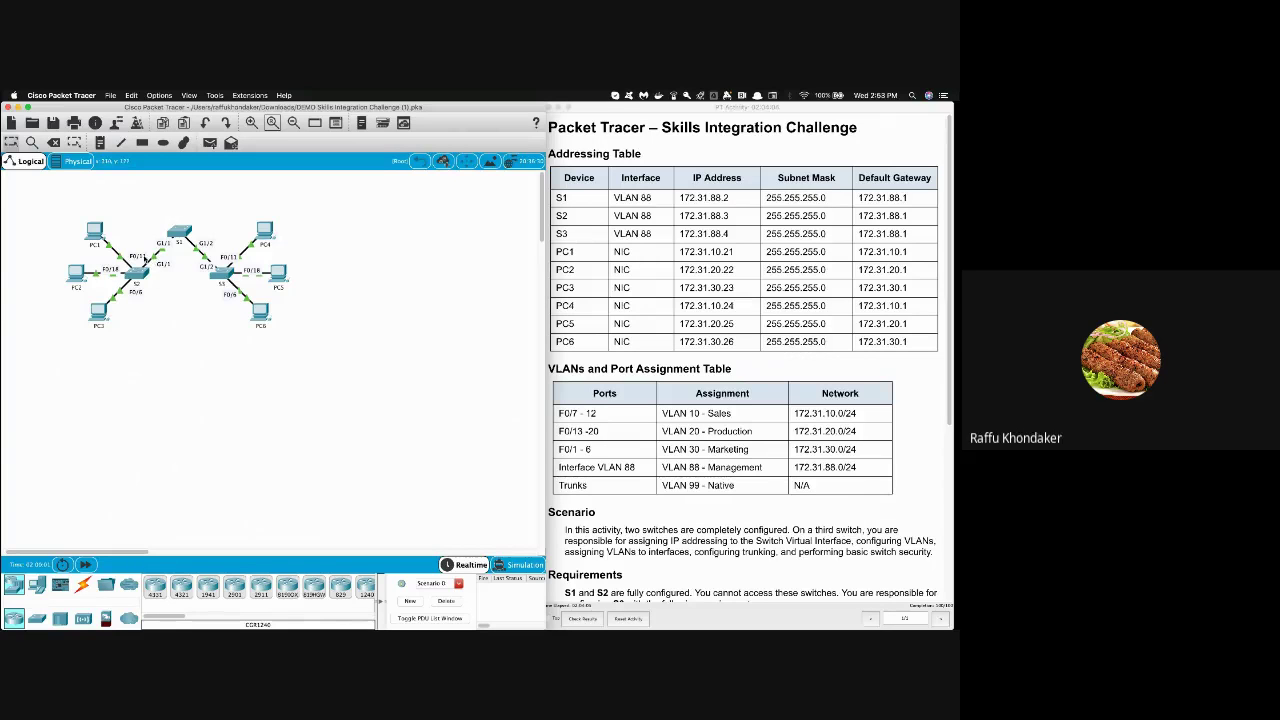
{"action": "left_click_drag", "start_coordinate": [639, 424], "coordinate": [623, 419]}
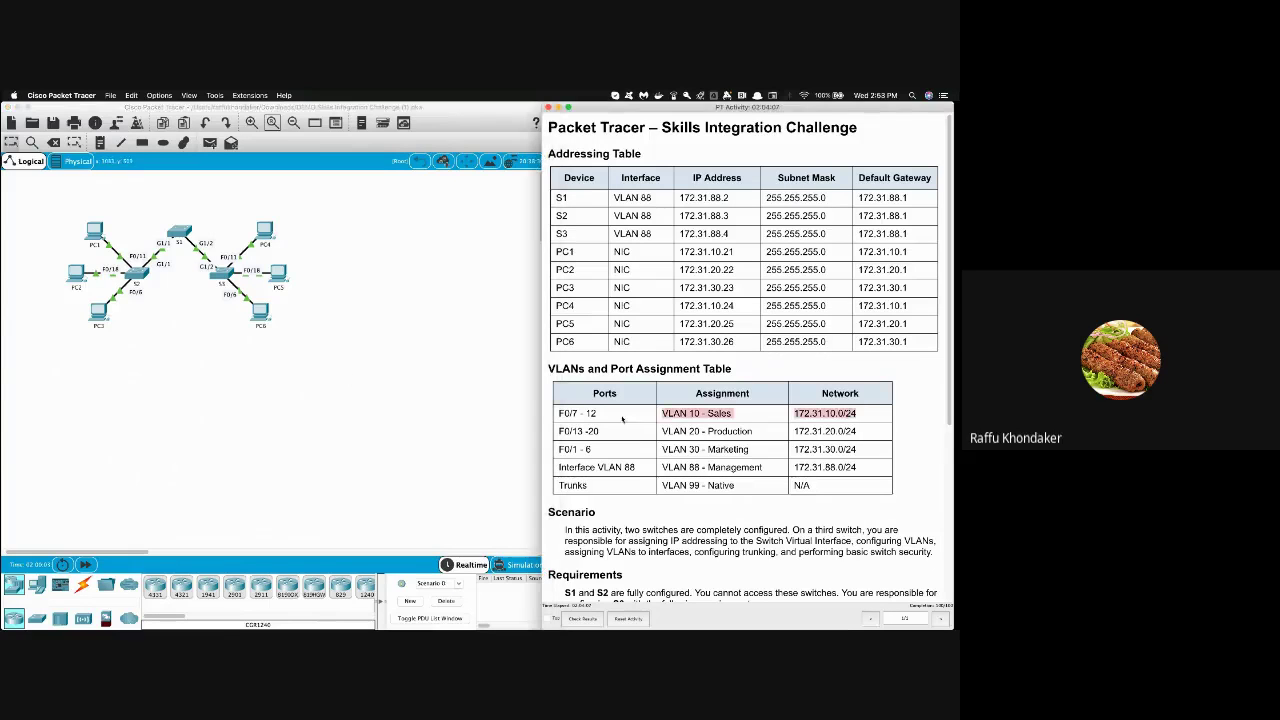
{"action": "left_click", "coordinate": [628, 420]}
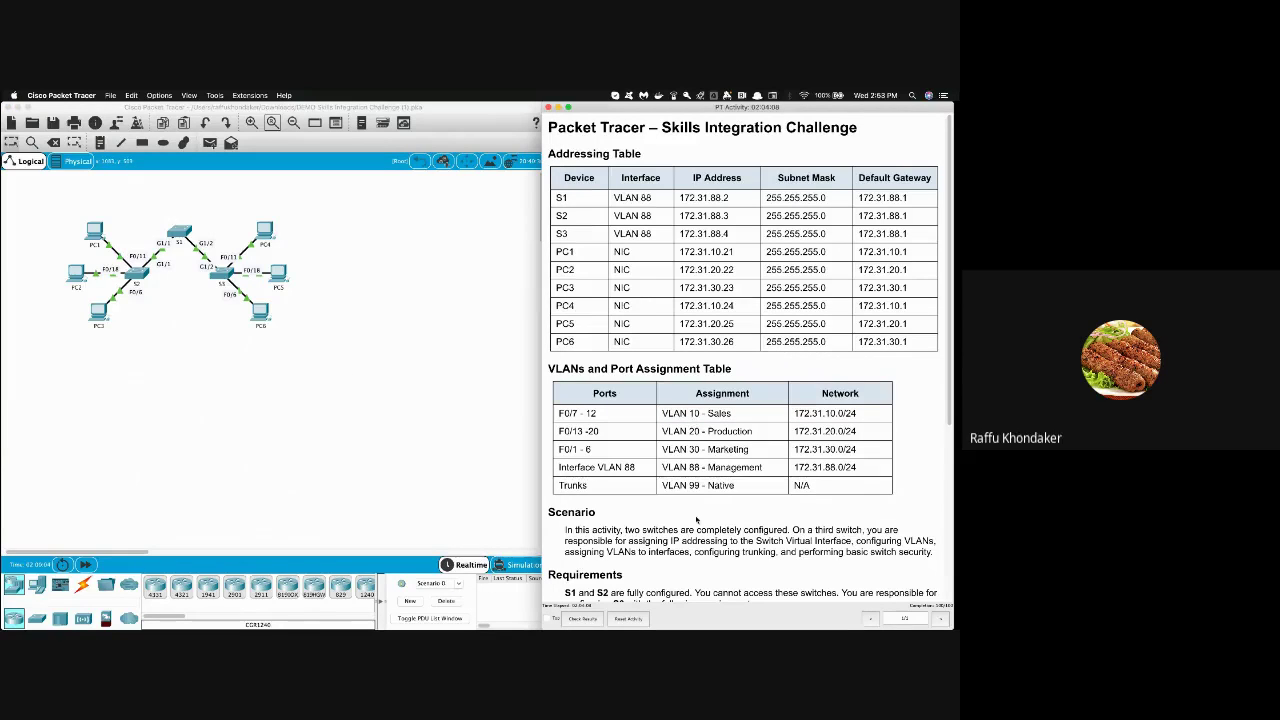
{"action": "scroll", "coordinate": [697, 518], "scroll_direction": "down", "scroll_amount": 5}
{"action": "scroll", "coordinate": [697, 518], "scroll_direction": "up", "scroll_amount": 5}
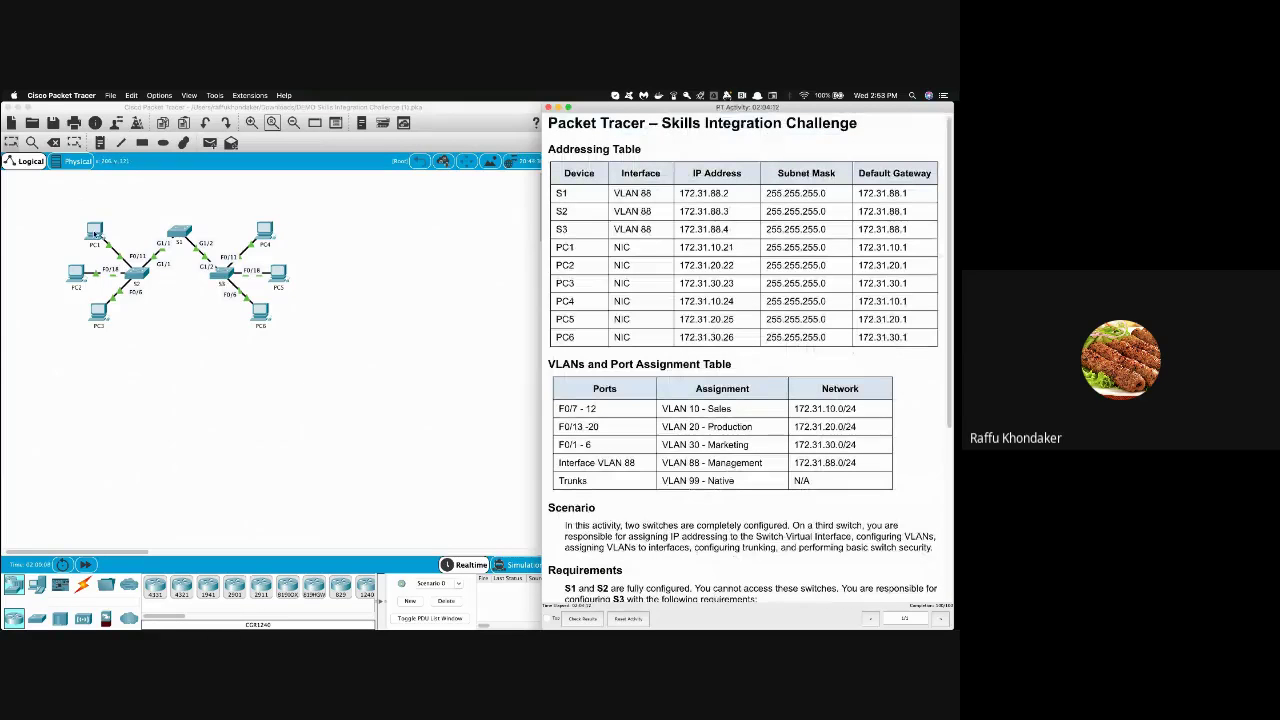
Open PC4's command prompt from its desktop applications, with its window moved clear of the Addressing Table
{"action": "left_click", "coordinate": [268, 233]}
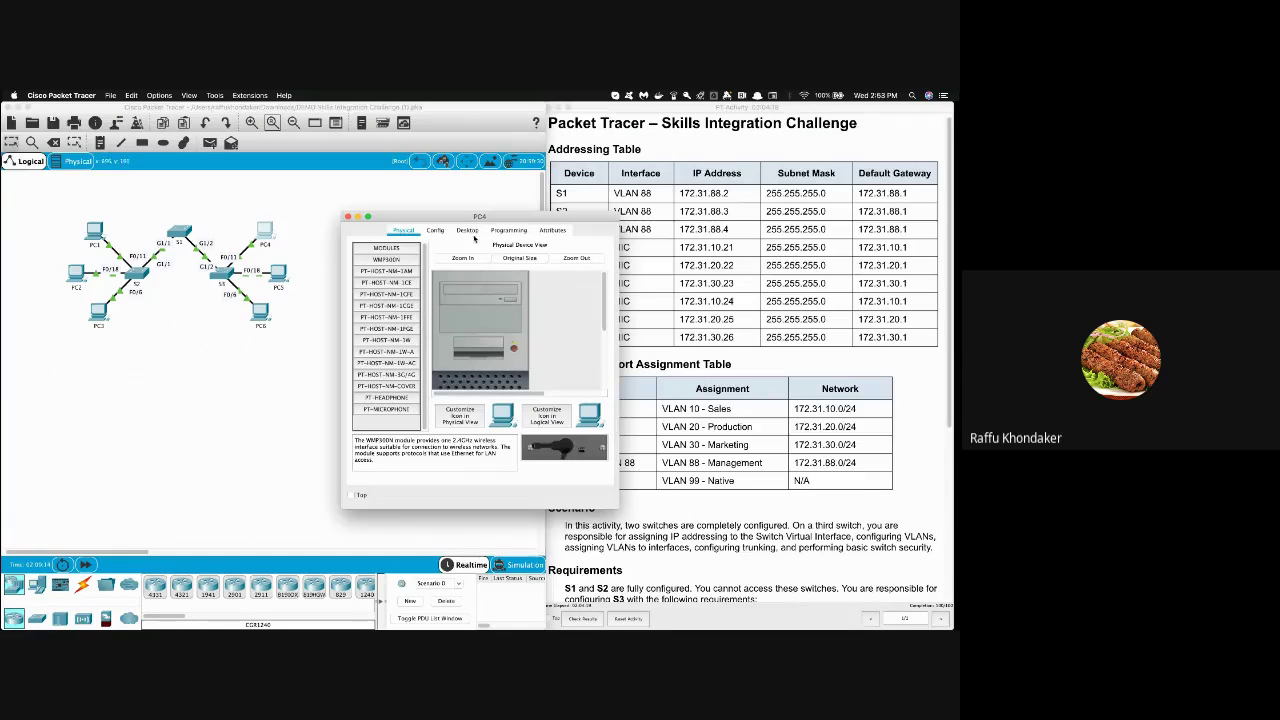
{"action": "left_click_drag", "start_coordinate": [460, 230], "coordinate": [416, 195]}
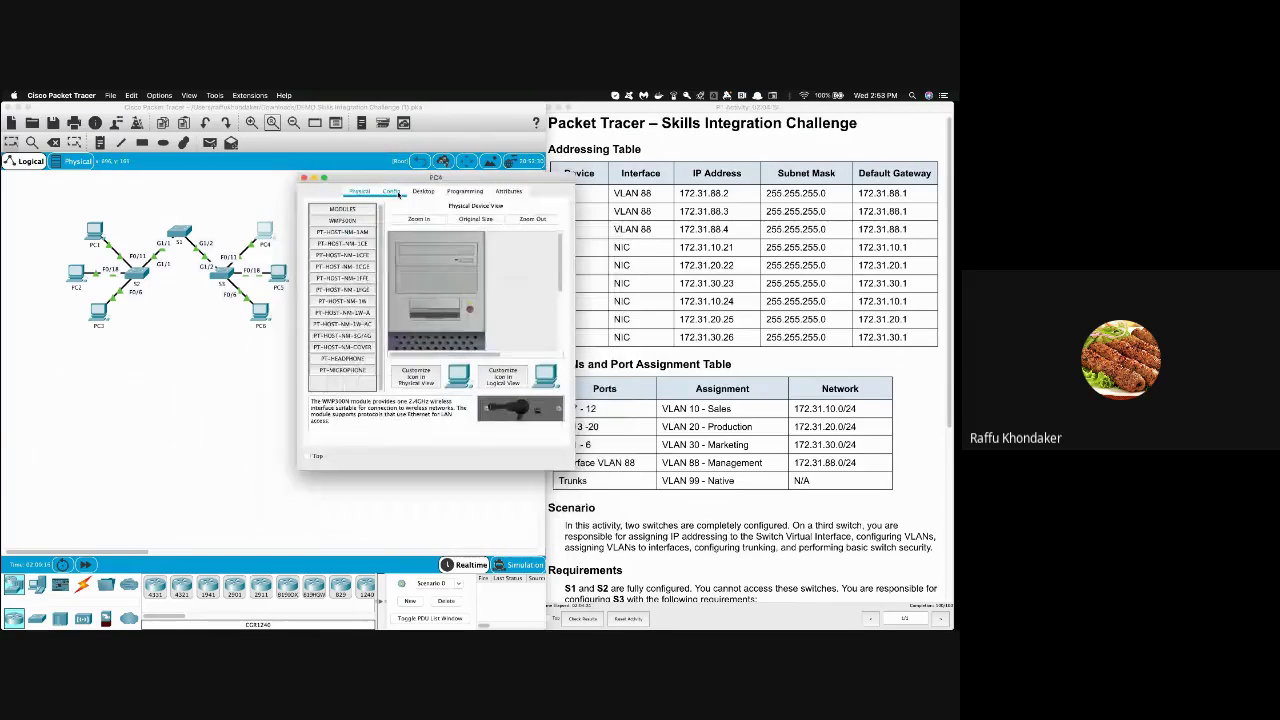
{"action": "left_click", "coordinate": [421, 192]}
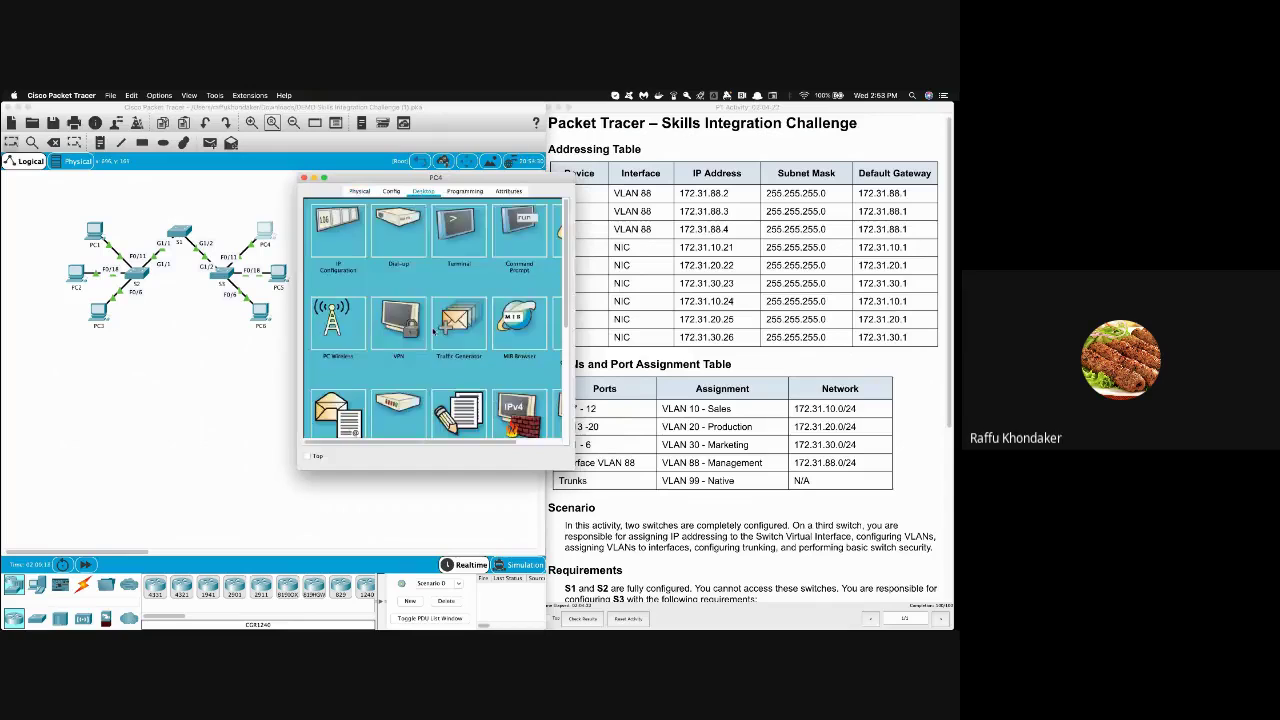
{"action": "scroll", "coordinate": [436, 357], "scroll_direction": "down", "scroll_amount": 3}
{"action": "scroll", "coordinate": [436, 357], "scroll_direction": "up", "scroll_amount": 3}
{"action": "left_click", "coordinate": [521, 222]}
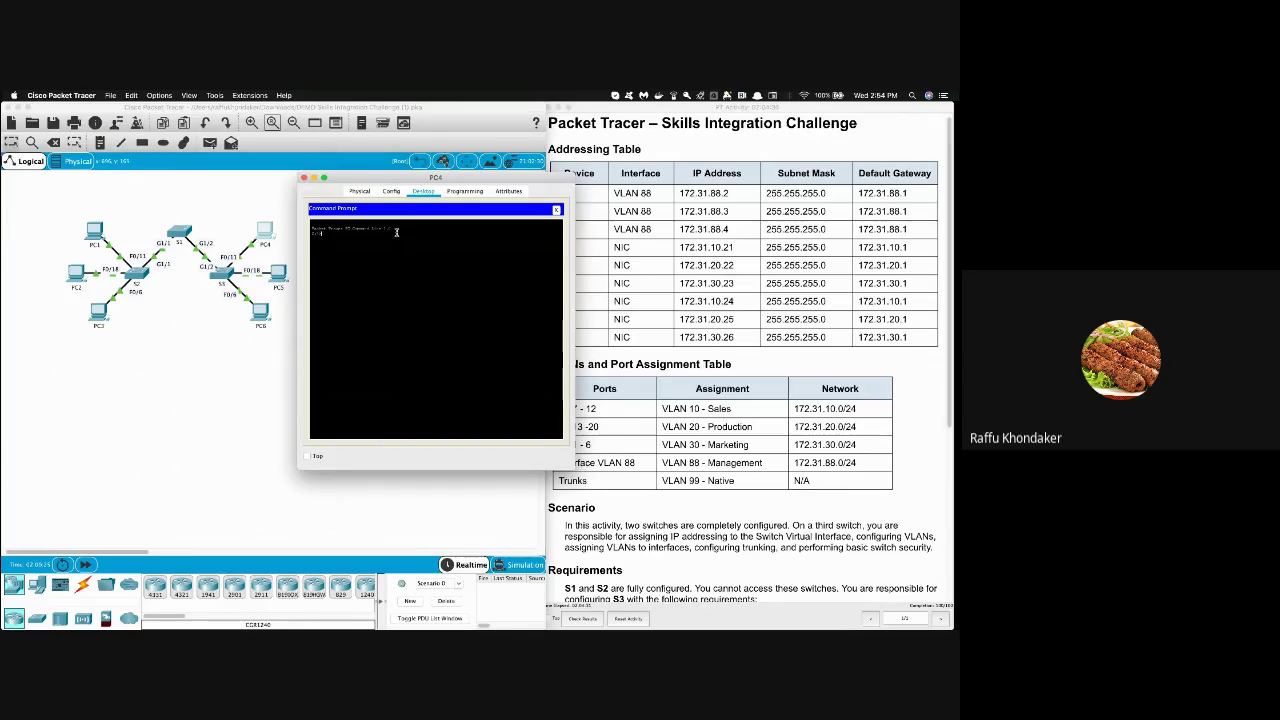
Ping PC1 at 172.31.10.21 from PC4's command prompt, using its address from the Addressing Table
{"action": "type", "text": "ping"}
{"action": "left_click_drag", "start_coordinate": [538, 182], "coordinate": [494, 228]}
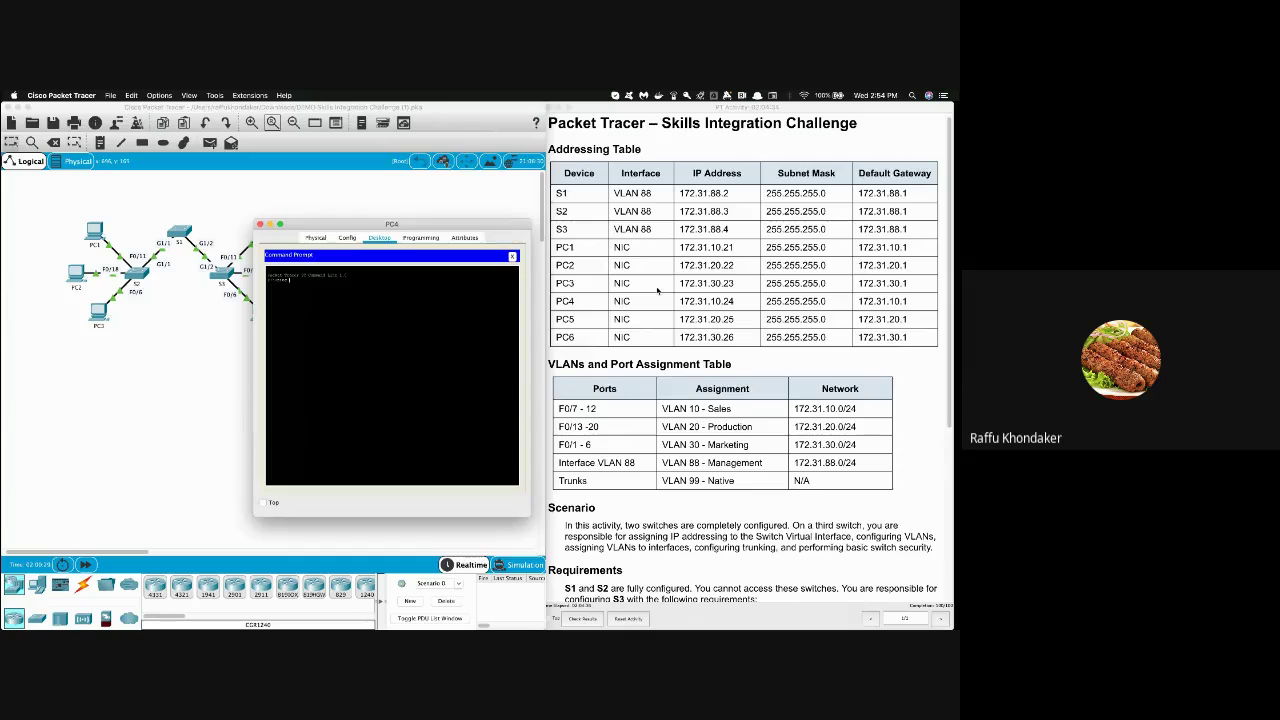
{"action": "left_click", "coordinate": [657, 288]}
{"action": "scroll", "coordinate": [600, 284], "scroll_direction": "down", "scroll_amount": 1}
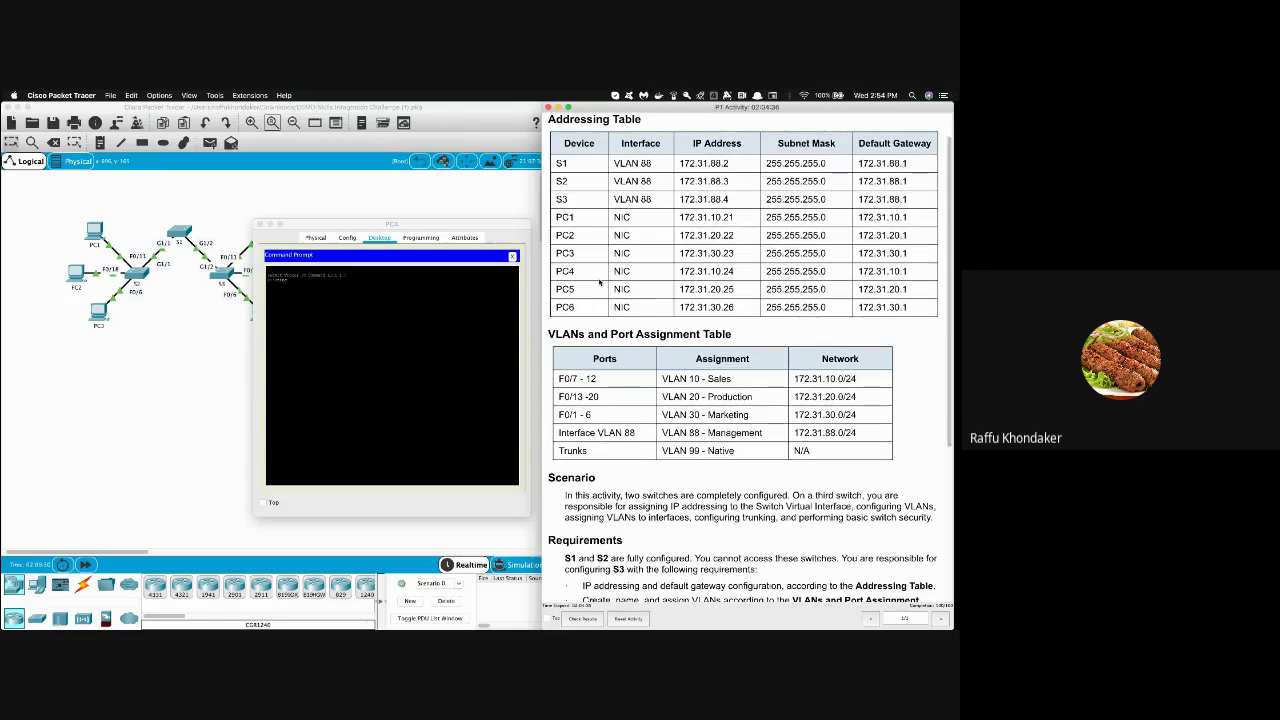
{"action": "scroll", "coordinate": [602, 278], "scroll_direction": "up", "scroll_amount": 2}
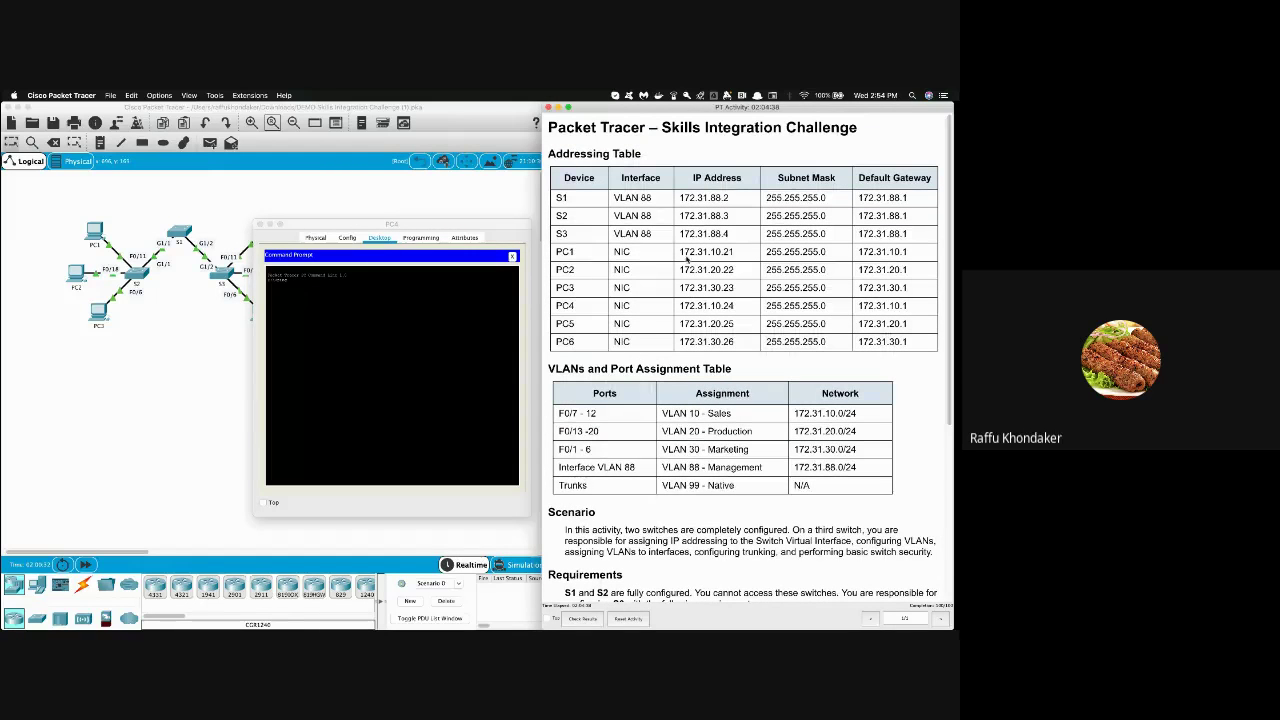
{"action": "double_click", "coordinate": [699, 252]}
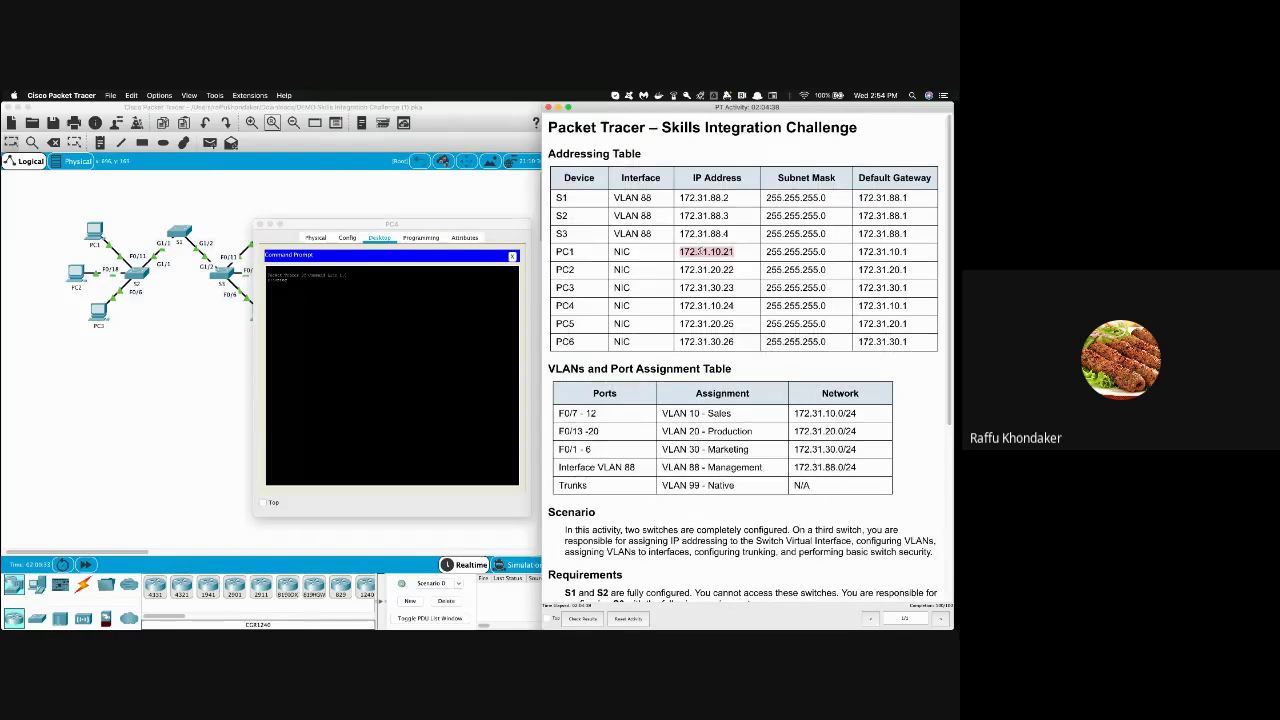
{"action": "right_click", "coordinate": [368, 284]}
{"action": "left_click", "coordinate": [390, 300]}
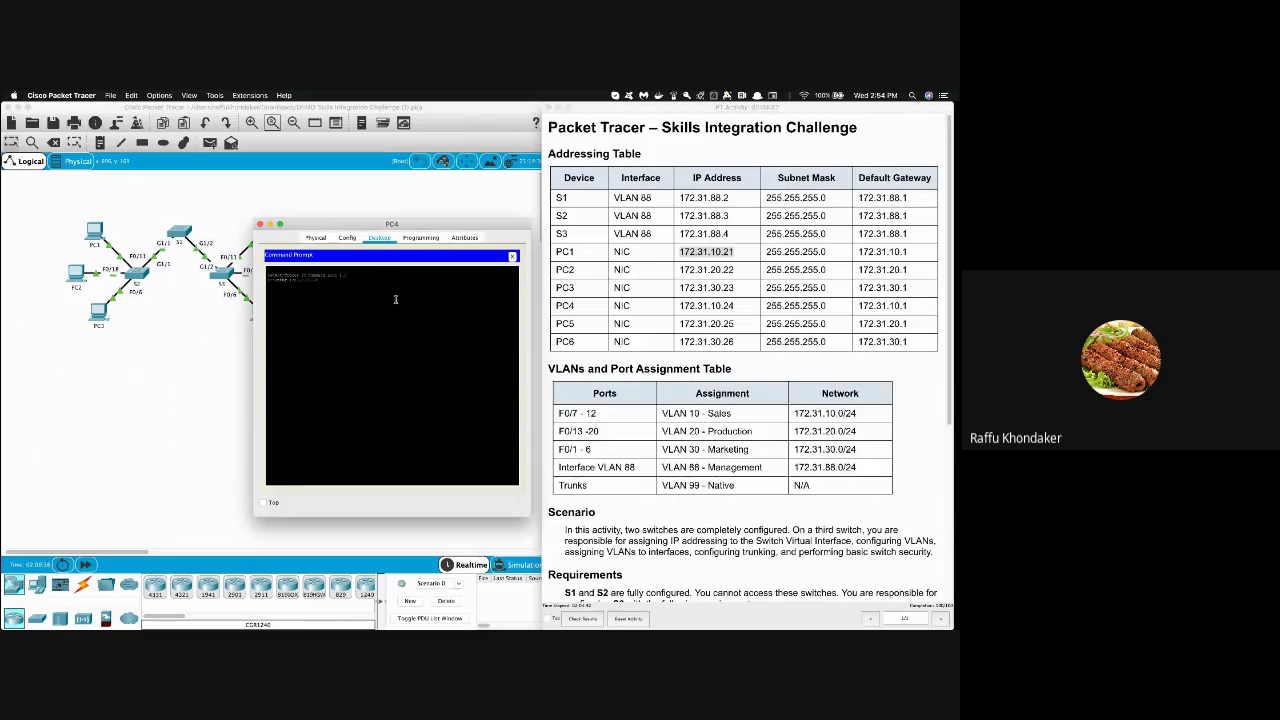
{"action": "key", "text": "Return"}
{"action": "triple_click", "coordinate": [298, 298]}
{"action": "left_click", "coordinate": [351, 363]}
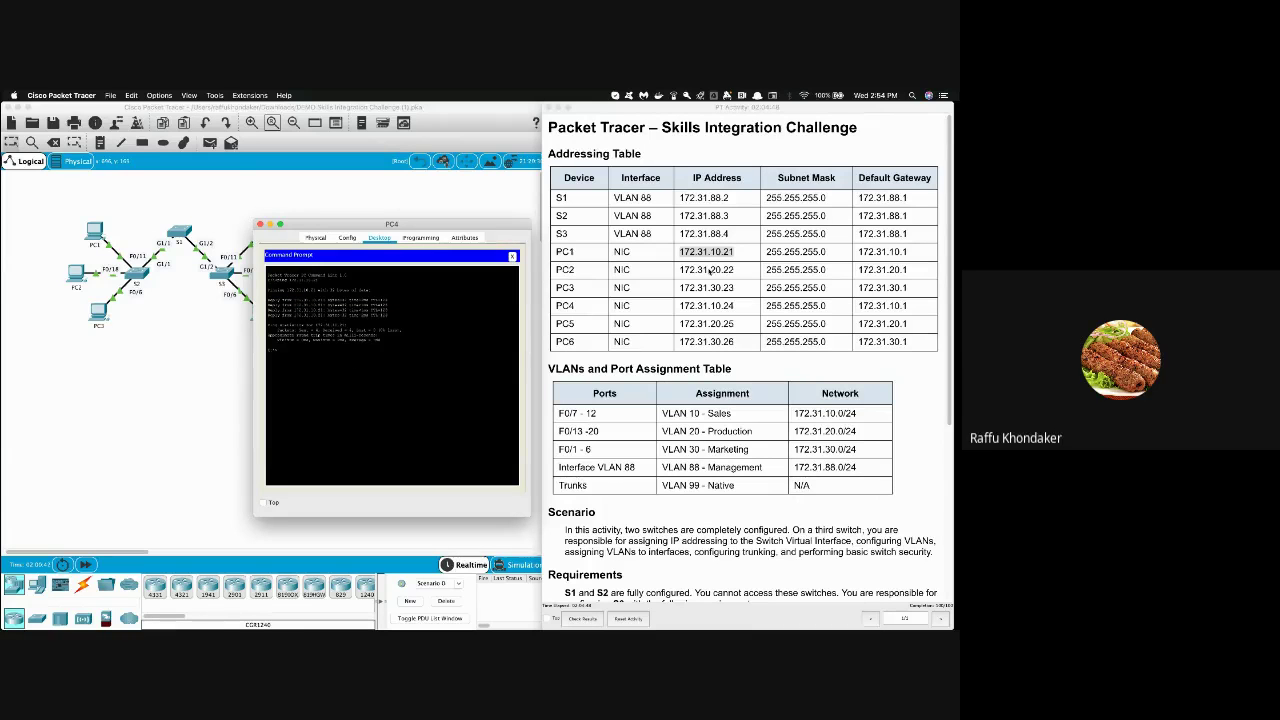
Ping PC2 at 172.31.20.22 from PC4's command prompt to test a different VLAN, and interrupt the ping
{"action": "left_click_drag", "start_coordinate": [734, 270], "coordinate": [679, 270]}
{"action": "key", "text": "super+c"}
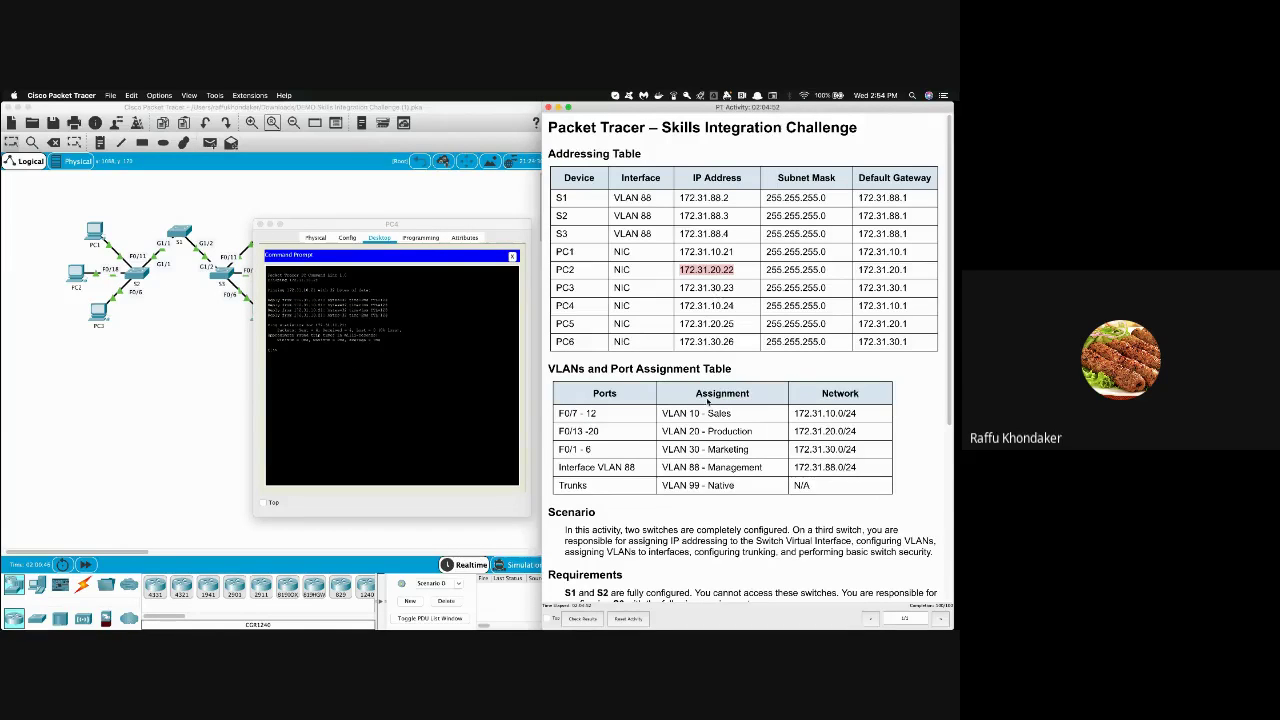
{"action": "scroll", "coordinate": [707, 401], "scroll_direction": "down", "scroll_amount": 3}
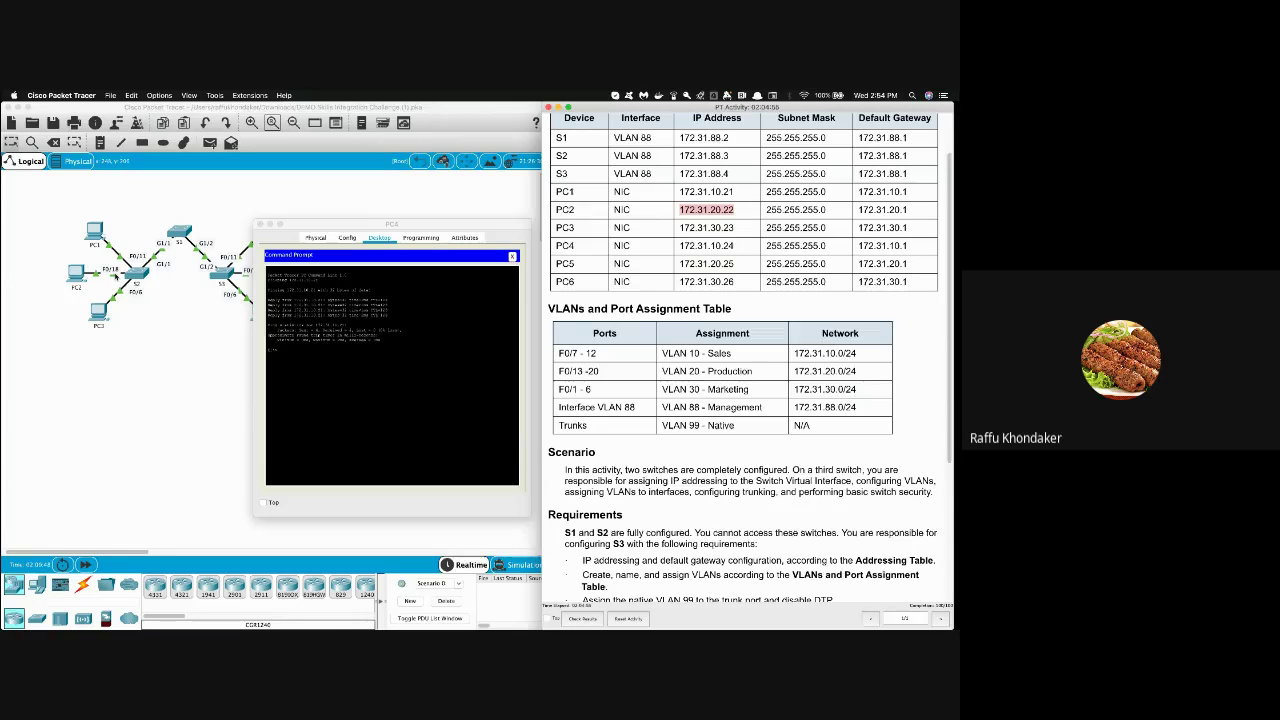
{"action": "scroll", "coordinate": [880, 400], "scroll_direction": "up", "scroll_amount": 3}
{"action": "left_click", "coordinate": [400, 229]}
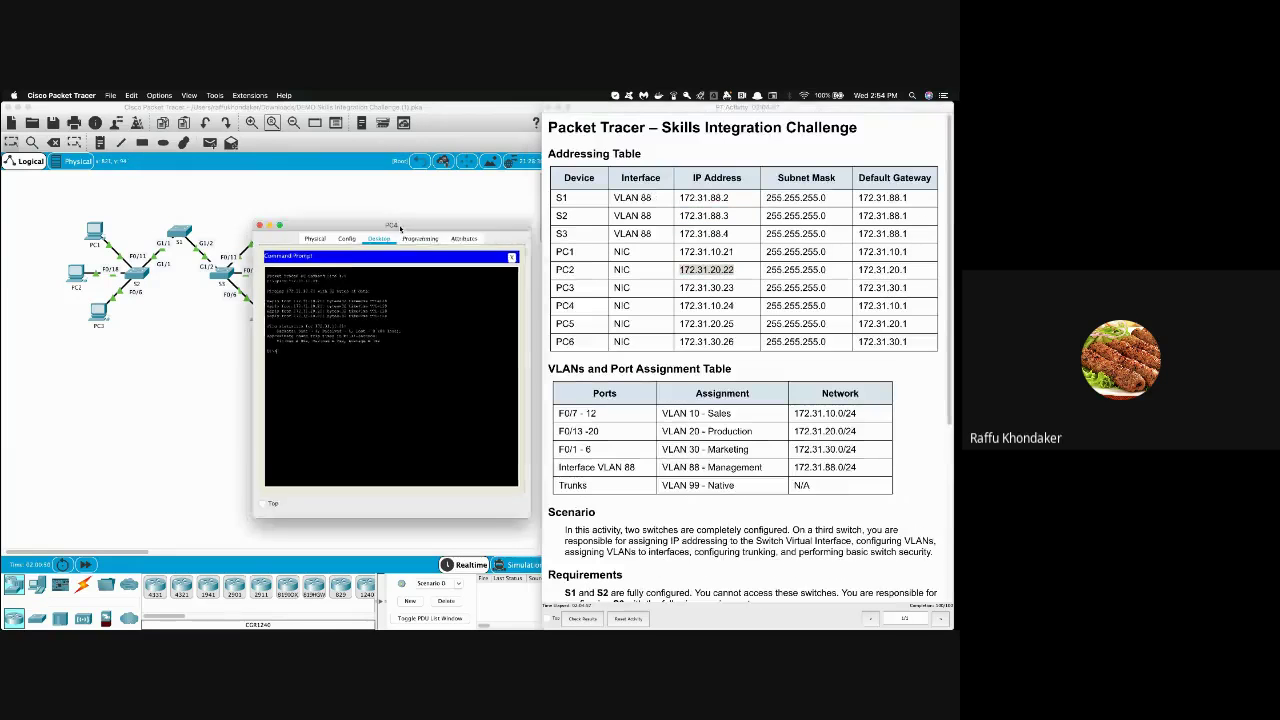
{"action": "left_click_drag", "start_coordinate": [400, 229], "coordinate": [394, 283]}
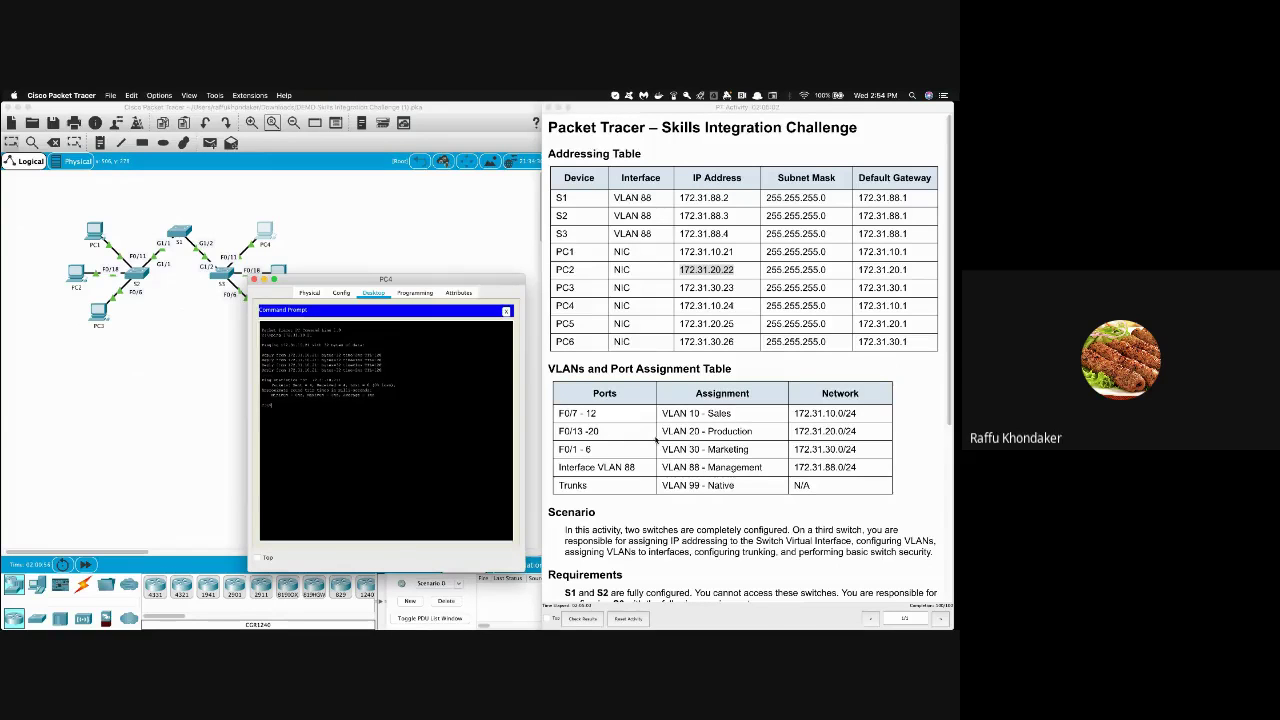
{"action": "right_click", "coordinate": [367, 416]}
{"action": "left_click", "coordinate": [378, 421]}
{"action": "key", "text": "Return"}
{"action": "key", "text": "ctrl+c"}
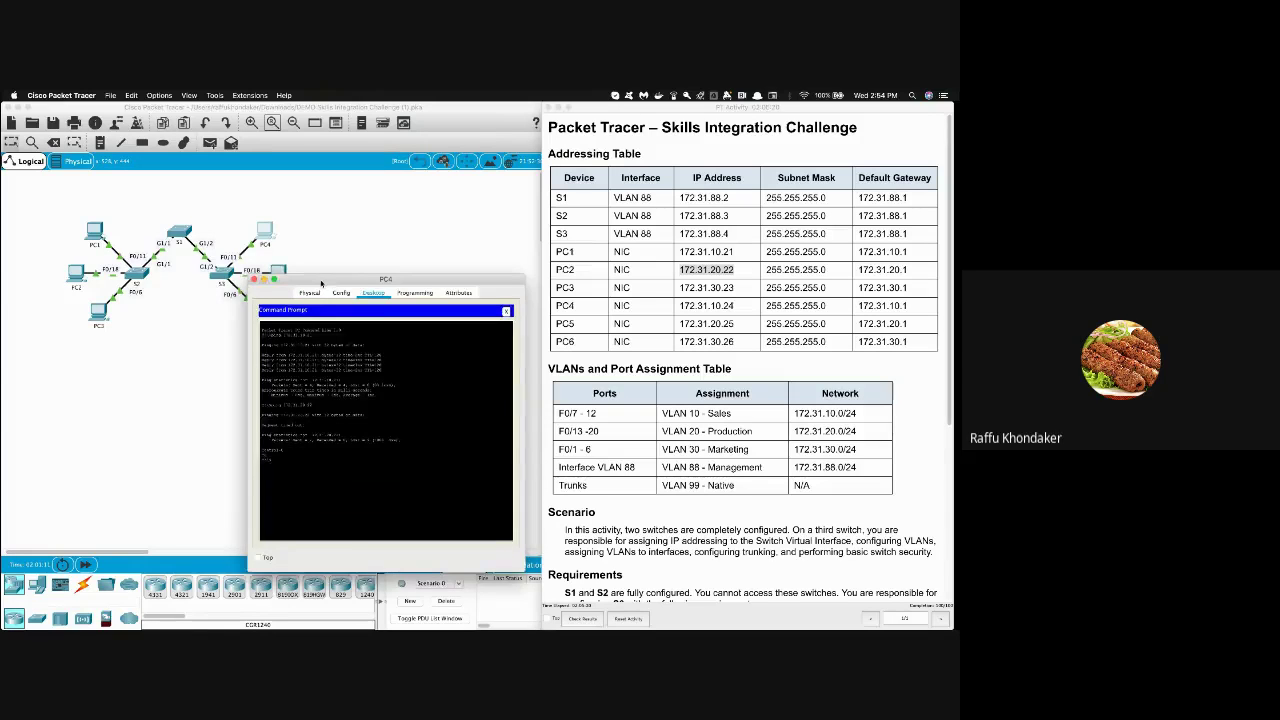
Review the instructions' requirements for basic switch security on S3 and port security on F0/6
{"action": "left_click_drag", "start_coordinate": [322, 279], "coordinate": [277, 205]}
{"action": "scroll", "coordinate": [783, 513], "scroll_direction": "down", "scroll_amount": 1}
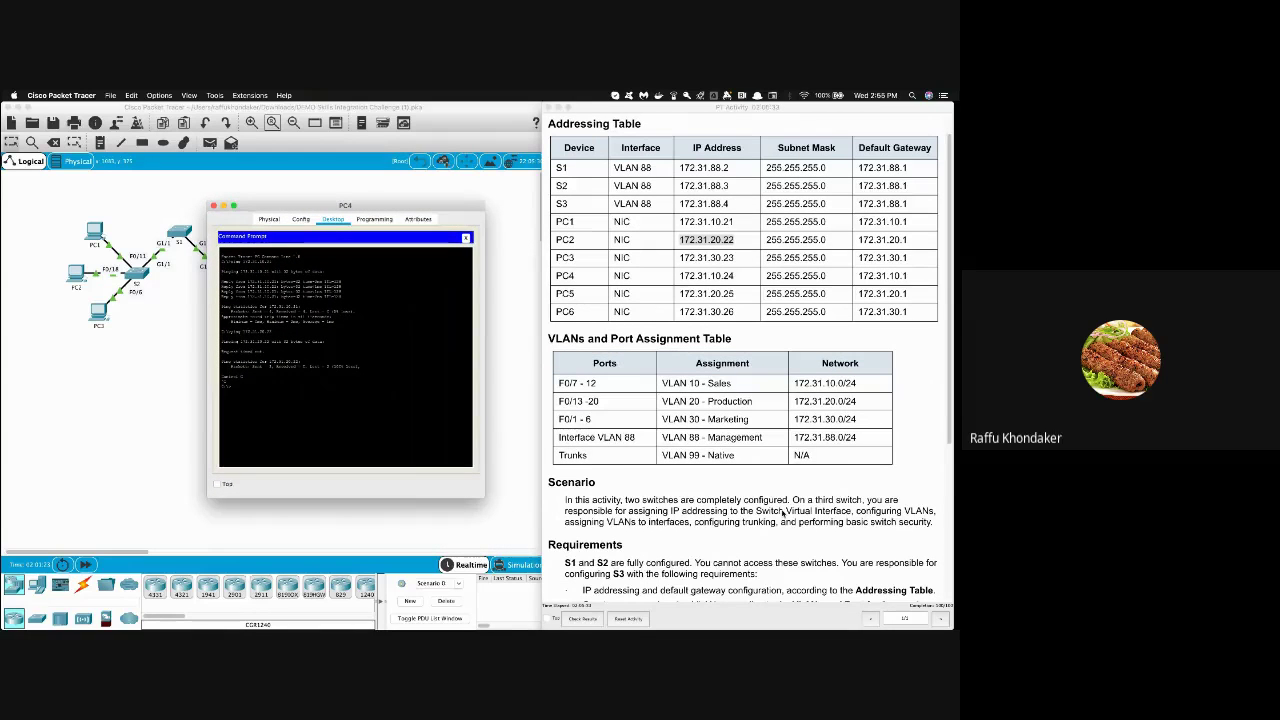
{"action": "scroll", "coordinate": [783, 513], "scroll_direction": "down", "scroll_amount": 5}
{"action": "triple_click", "coordinate": [695, 515]}
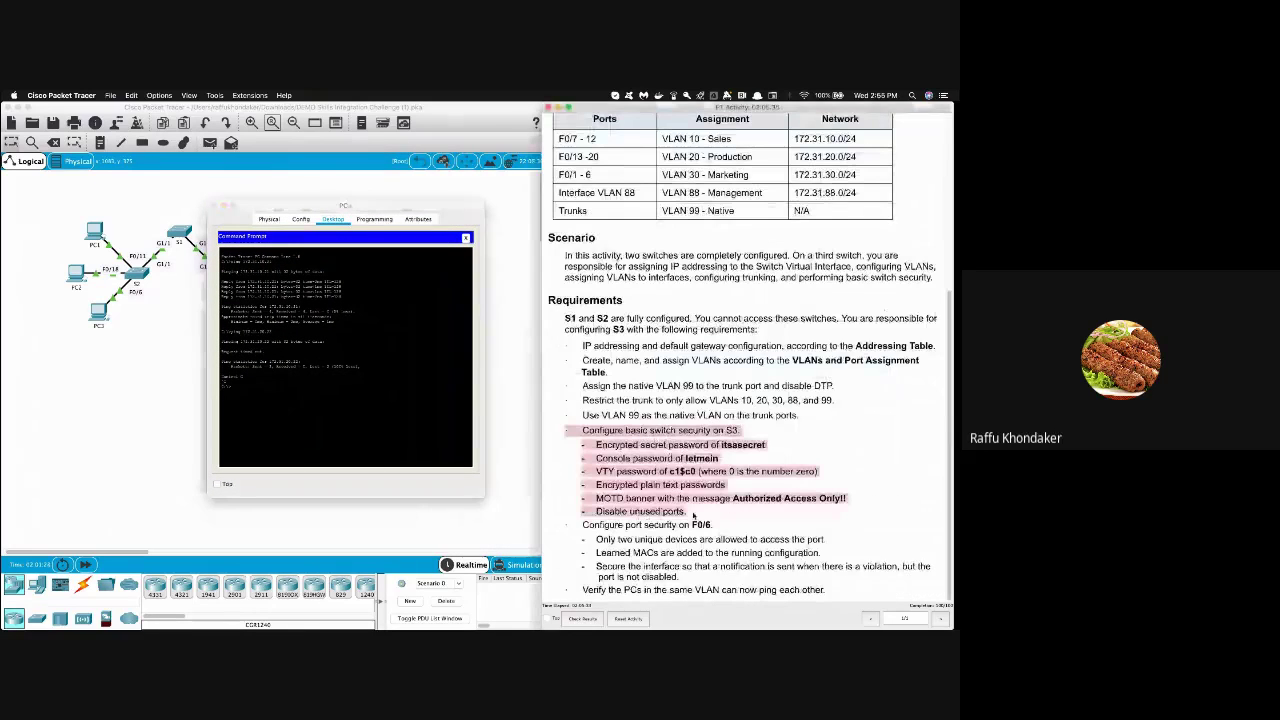
{"action": "triple_click", "coordinate": [722, 566]}
{"action": "left_click", "coordinate": [715, 548]}
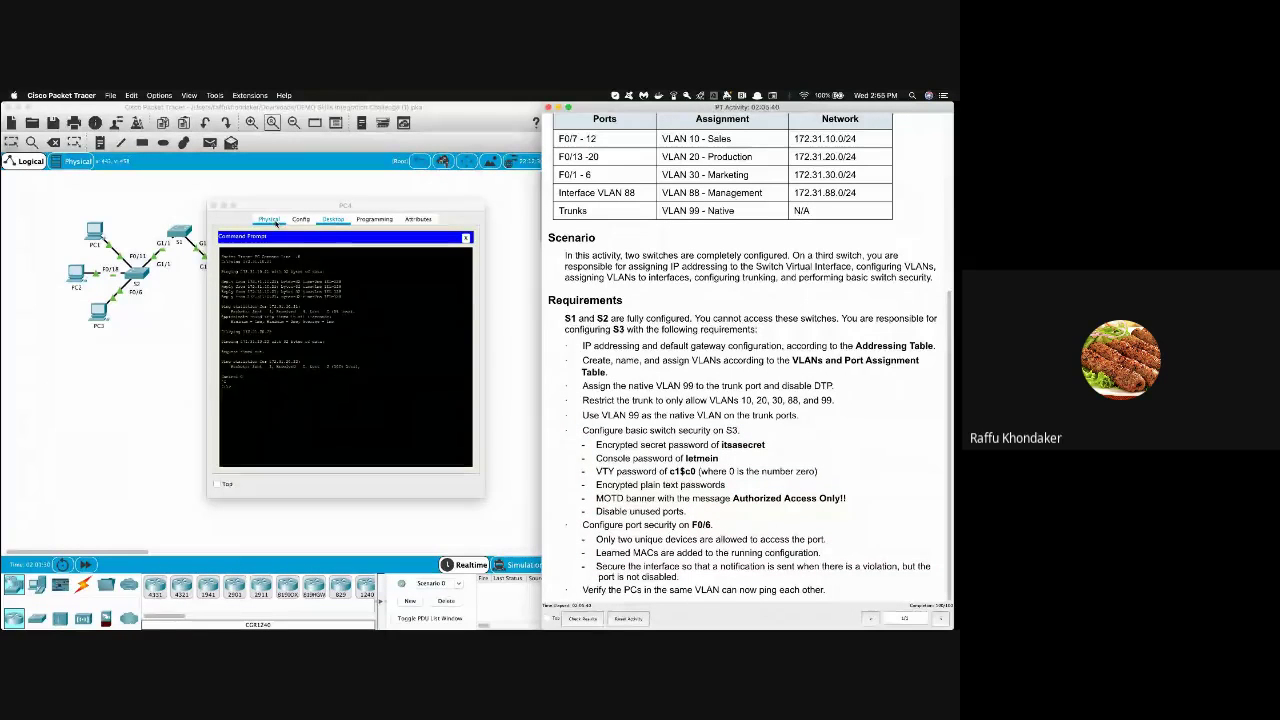
Close PC4's command prompt and open its IP configuration with the Addressing Table in view
{"action": "left_click", "coordinate": [465, 237]}
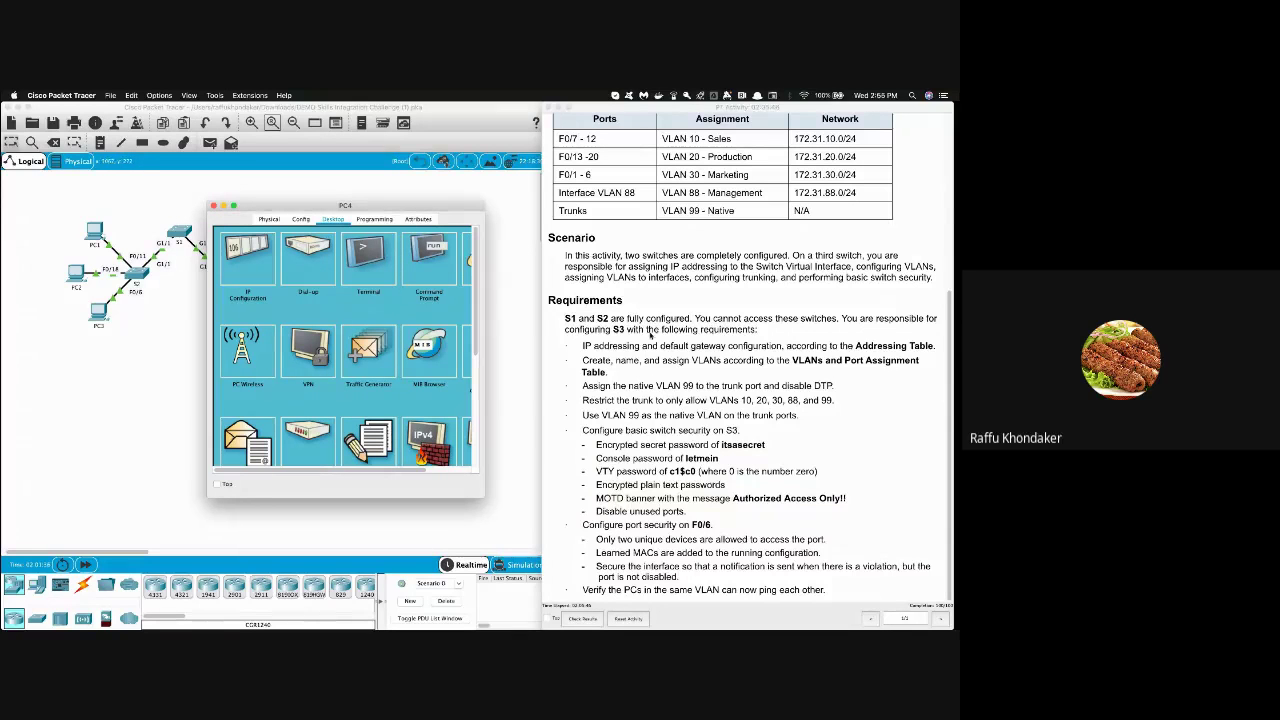
{"action": "scroll", "coordinate": [656, 338], "scroll_direction": "up", "scroll_amount": 5}
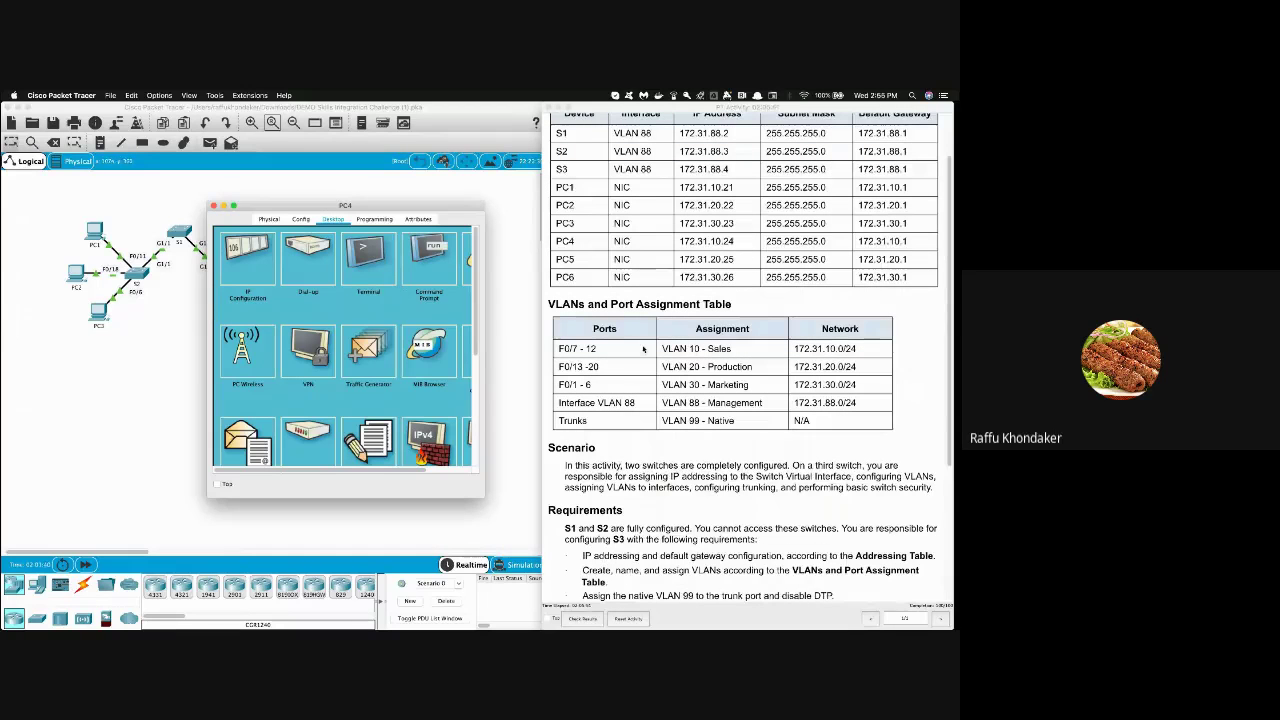
{"action": "left_click", "coordinate": [704, 236]}
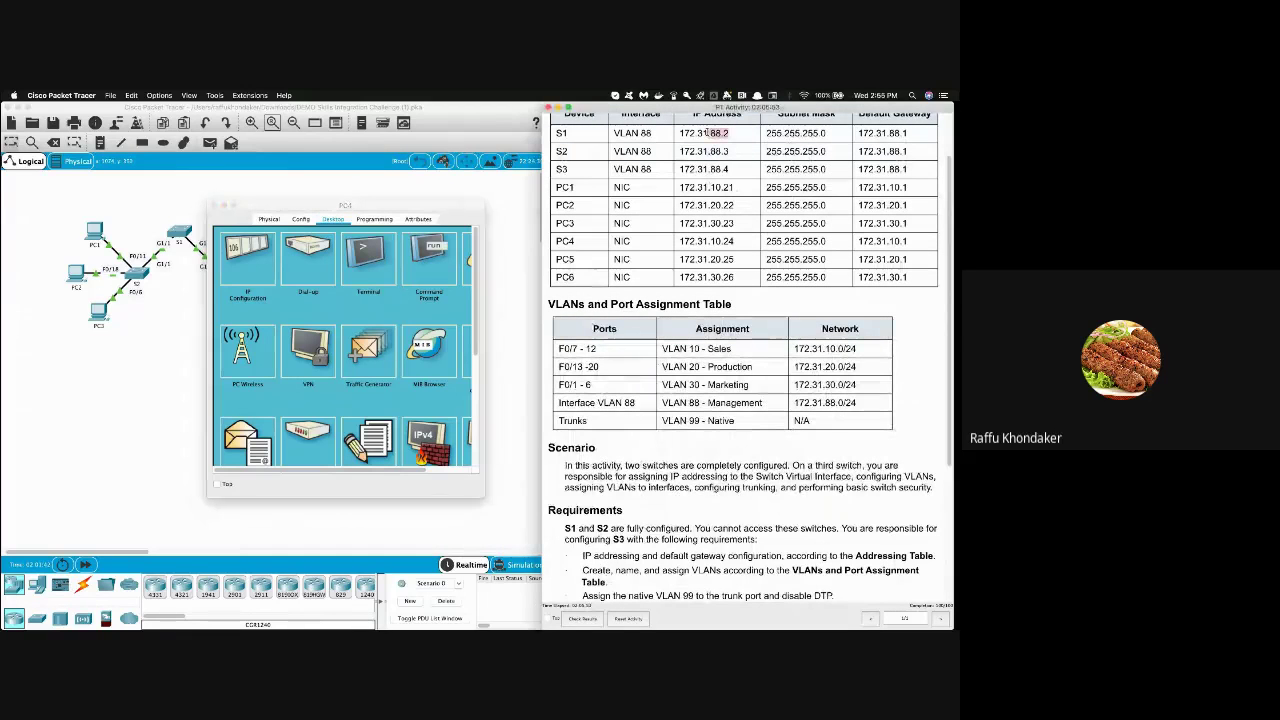
{"action": "scroll", "coordinate": [735, 205], "scroll_direction": "up", "scroll_amount": 3}
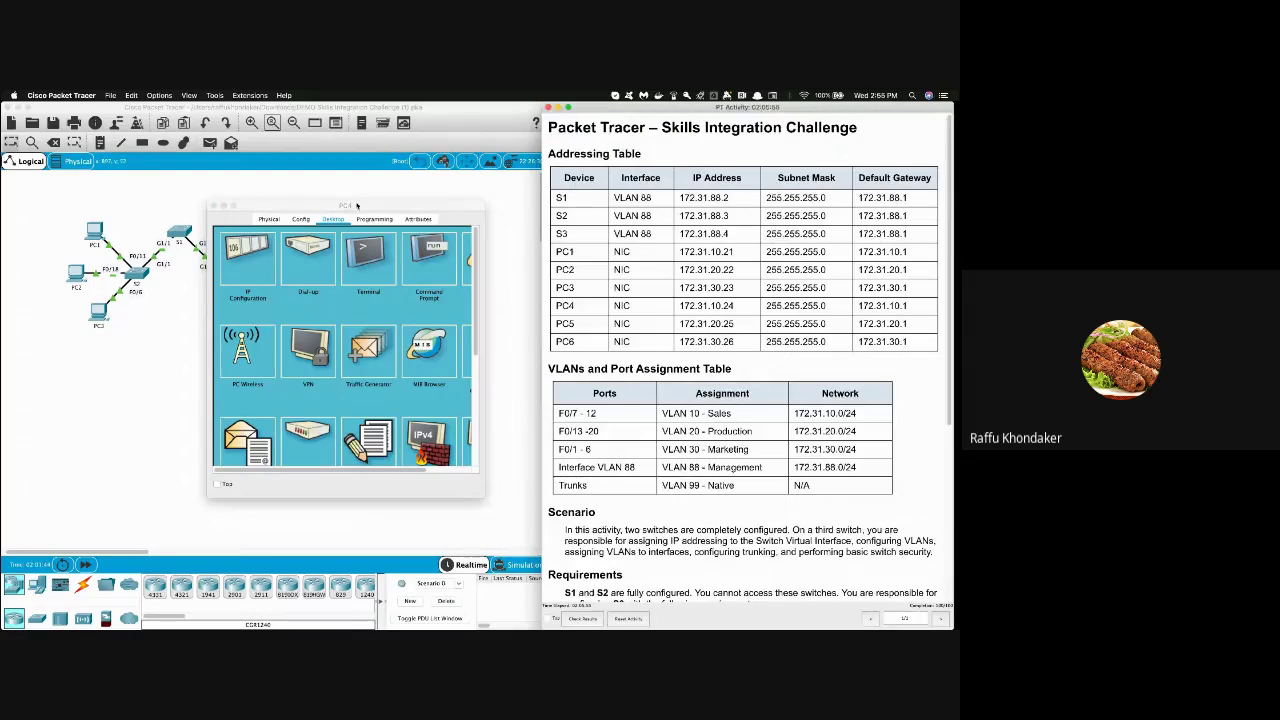
{"action": "left_click_drag", "start_coordinate": [330, 205], "coordinate": [332, 251]}
{"action": "left_click", "coordinate": [257, 329]}
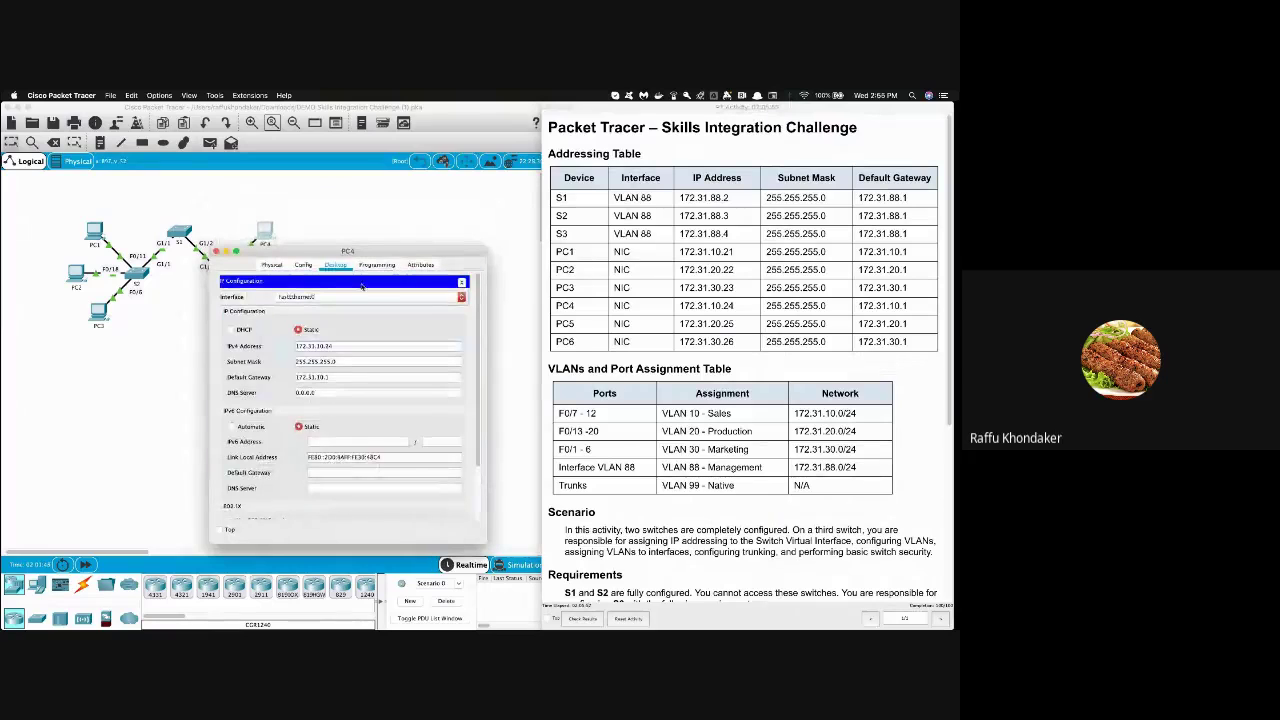
{"action": "left_click", "coordinate": [303, 265]}
{"action": "left_click", "coordinate": [304, 366]}
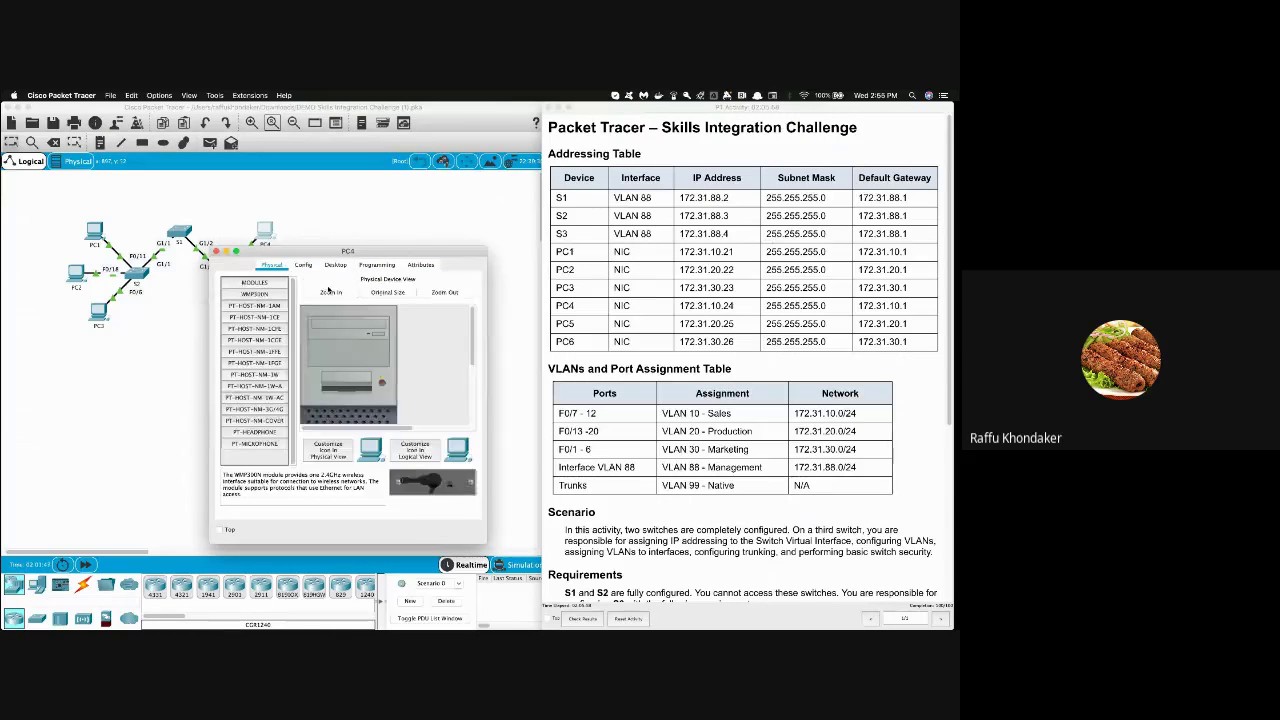
{"action": "left_click", "coordinate": [335, 265]}
{"action": "left_click", "coordinate": [462, 282]}
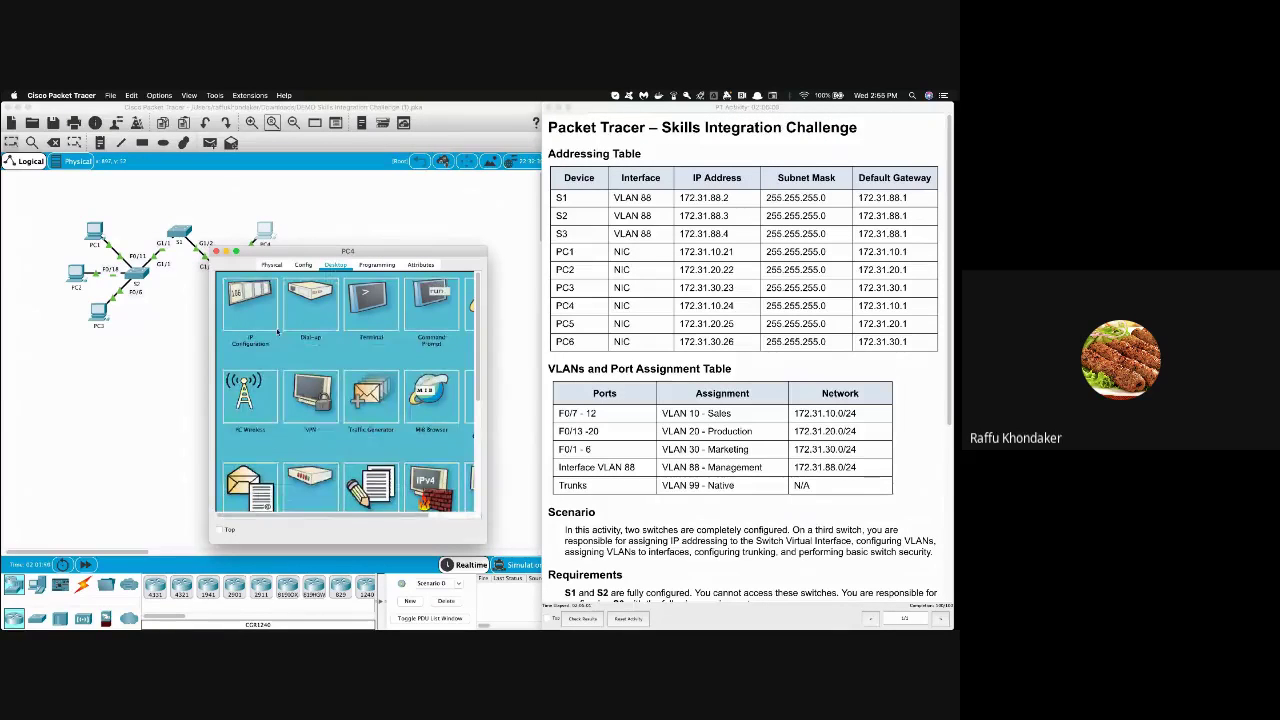
{"action": "left_click", "coordinate": [251, 314]}
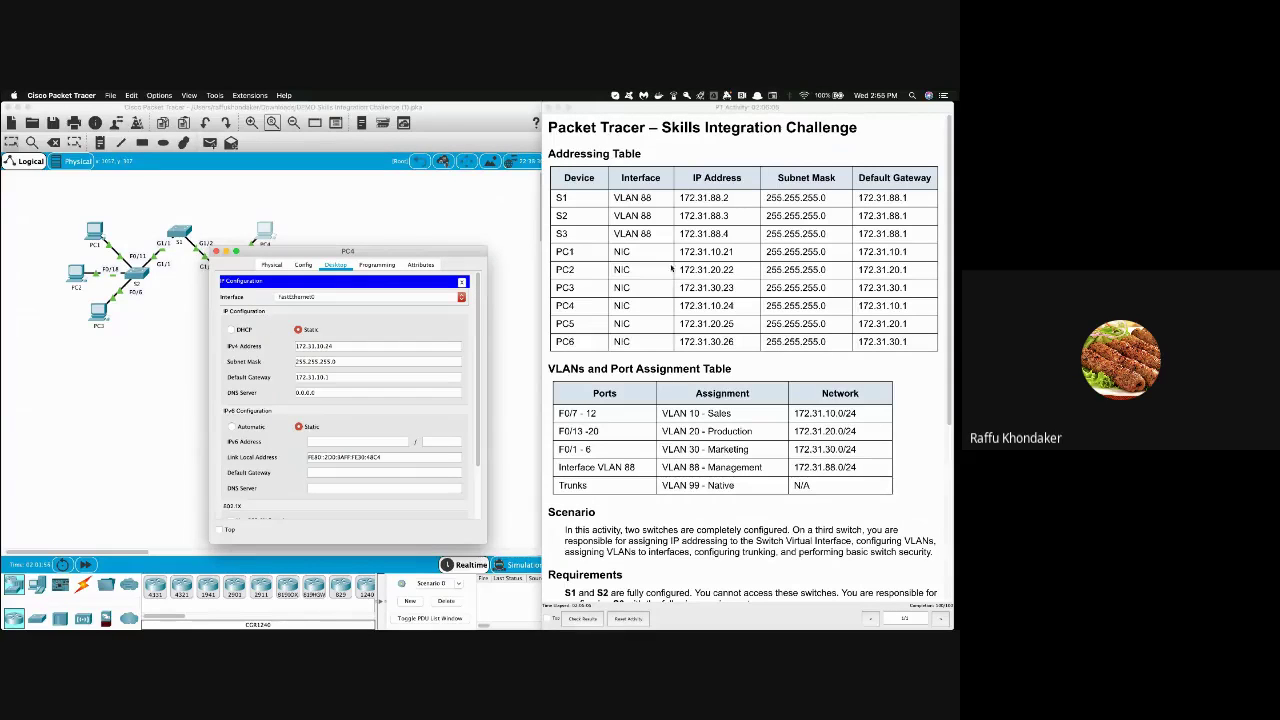
Compare PC4's IPv4 address and its other IP settings with the PC4 row of the Addressing Table
{"action": "left_click", "coordinate": [673, 280]}
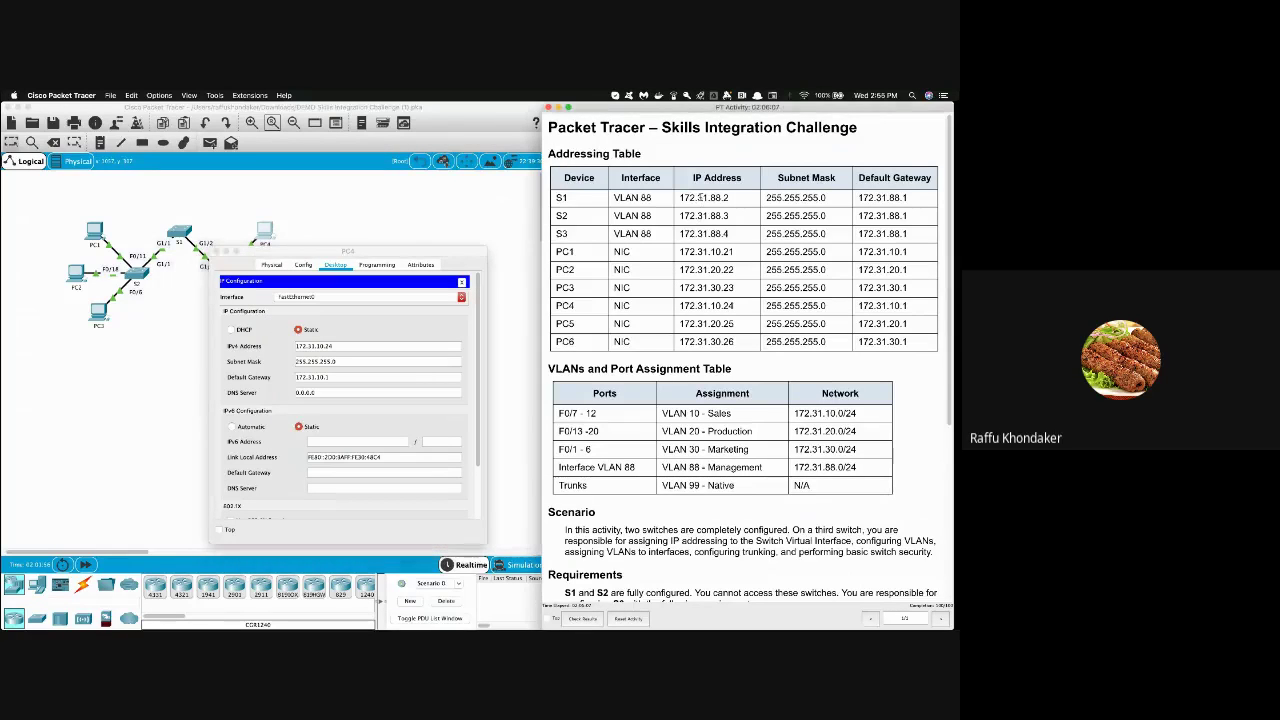
{"action": "double_click", "coordinate": [682, 305]}
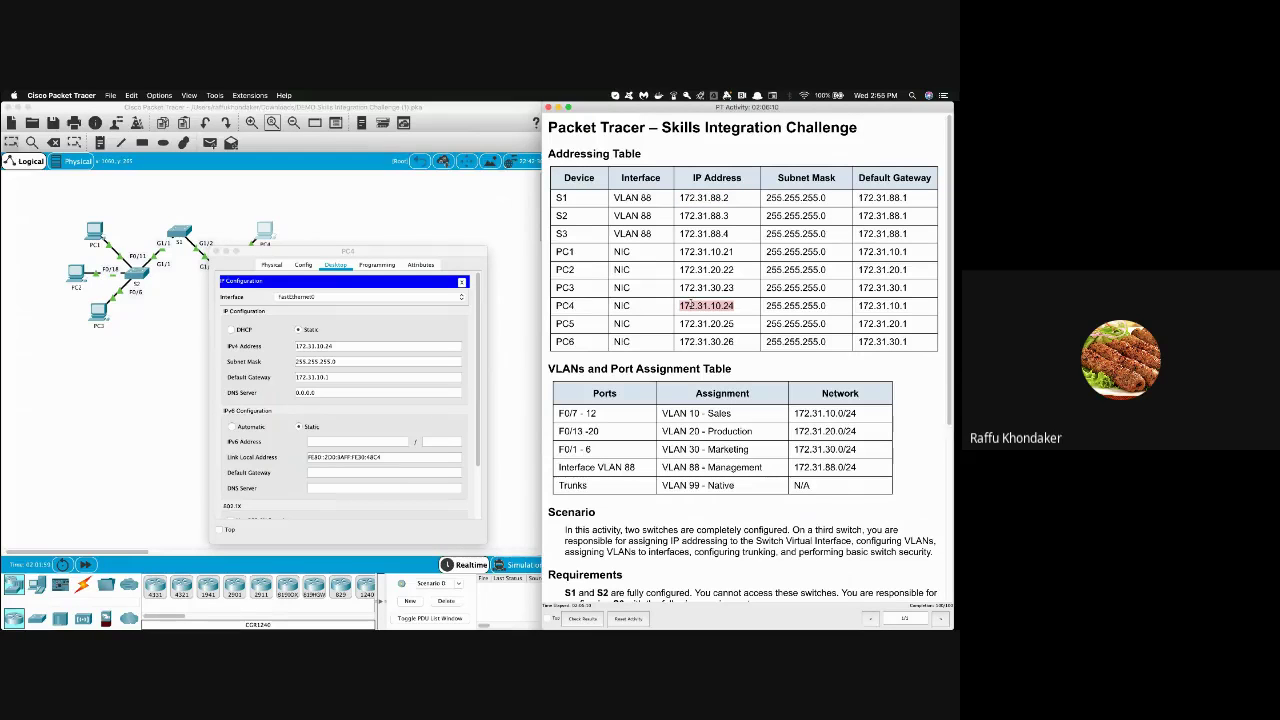
{"action": "left_click", "coordinate": [323, 345]}
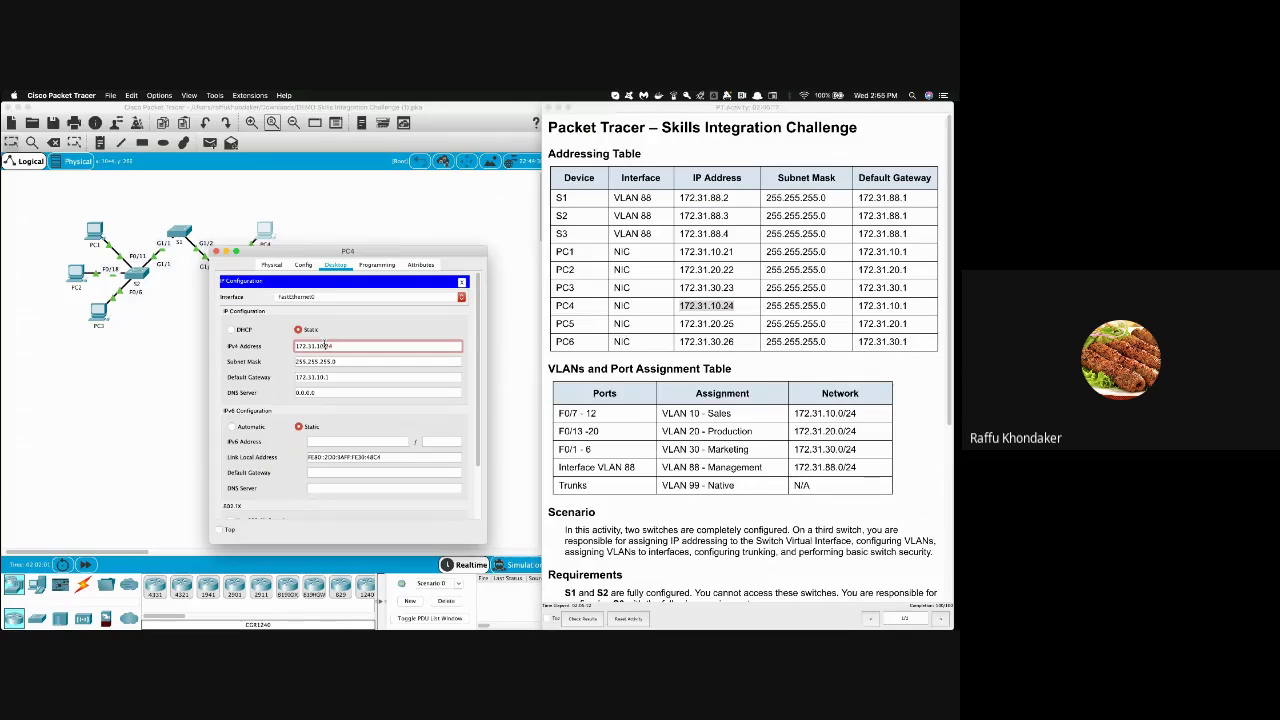
{"action": "left_click_drag", "start_coordinate": [324, 345], "coordinate": [336, 346]}
{"action": "left_click", "coordinate": [689, 307]}
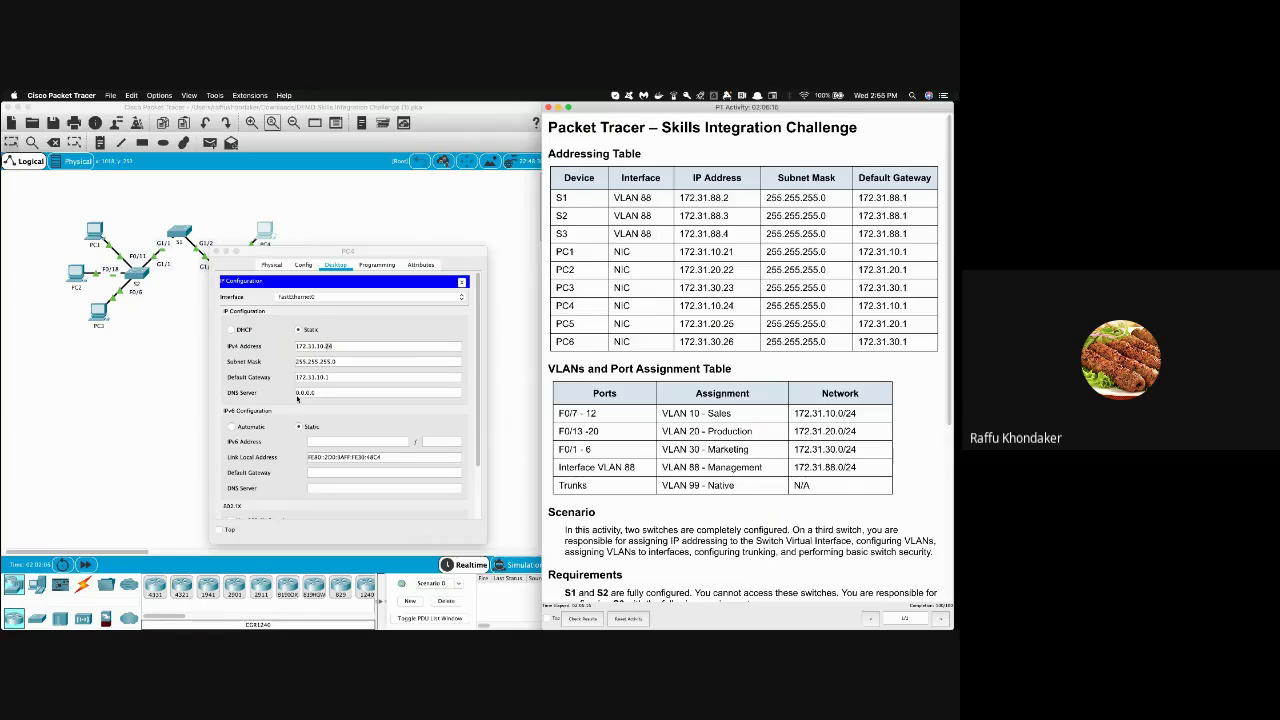
{"action": "left_click", "coordinate": [328, 393]}
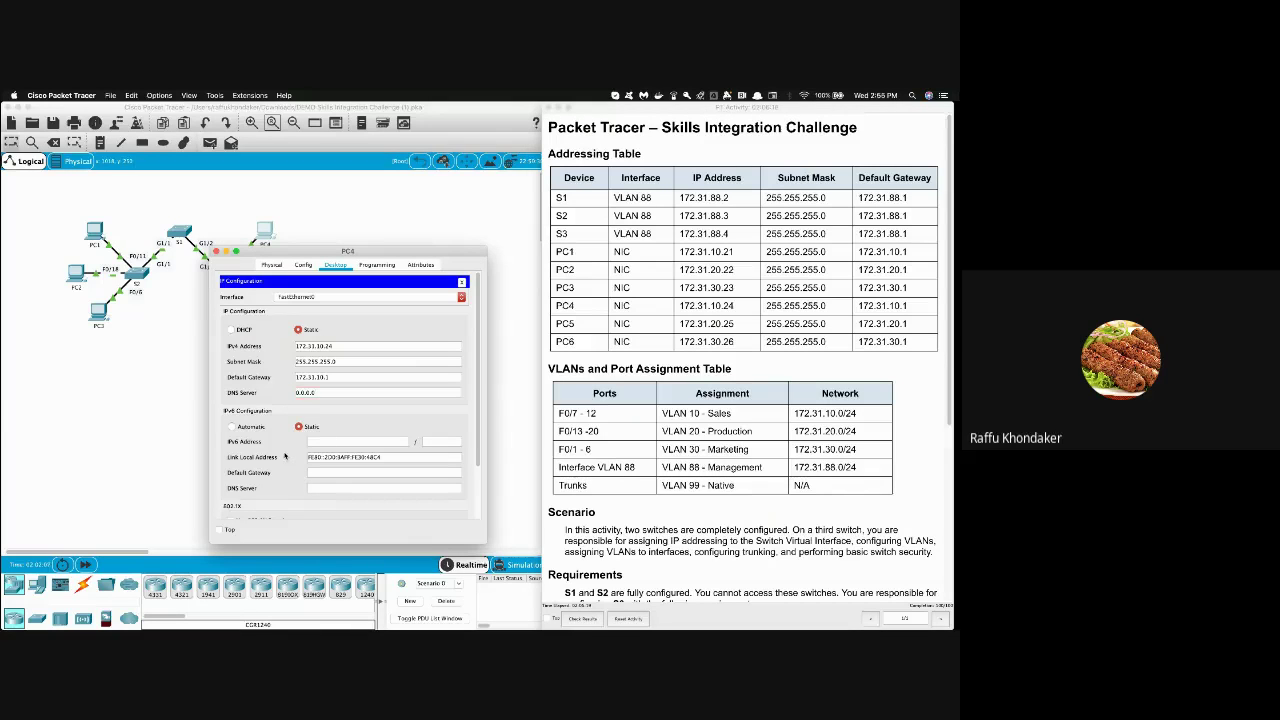
{"action": "scroll", "coordinate": [285, 455], "scroll_direction": "down", "scroll_amount": 2}
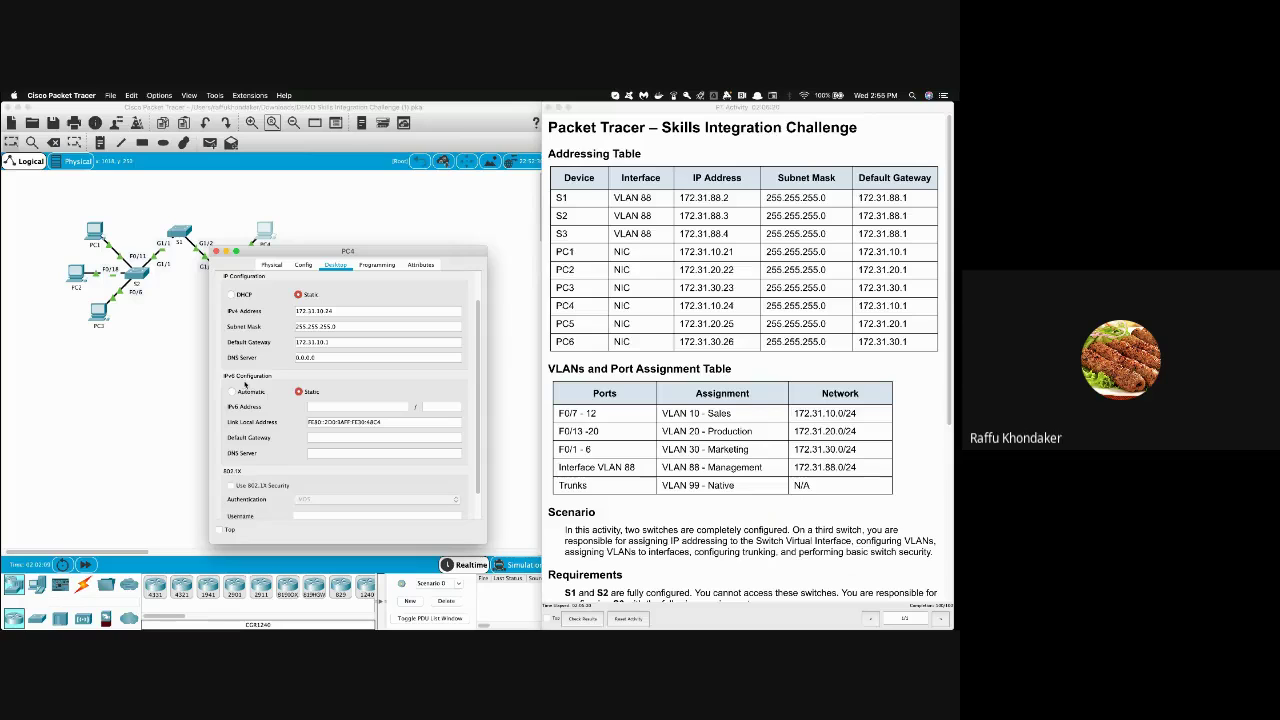
{"action": "scroll", "coordinate": [278, 403], "scroll_direction": "up", "scroll_amount": 2}
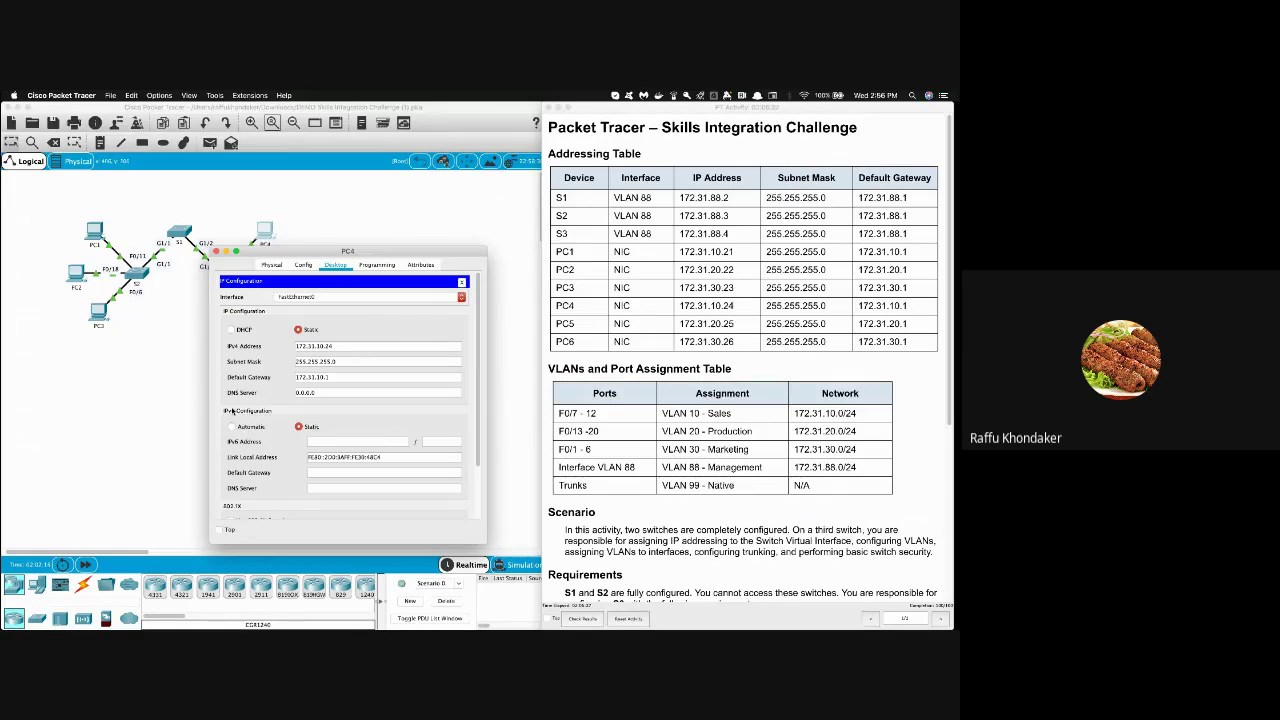
Bring the network topology back in front of PC4's window and deselect PC4
{"action": "left_click", "coordinate": [259, 228]}
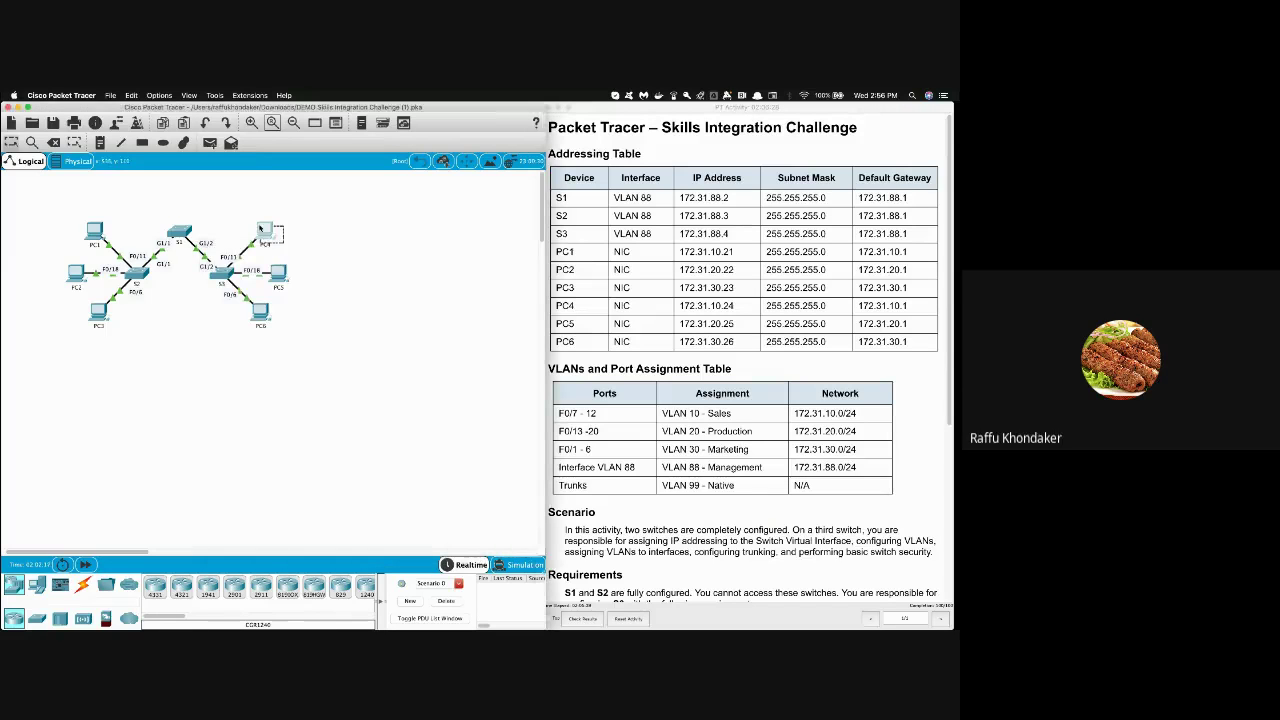
{"action": "left_click", "coordinate": [355, 298]}
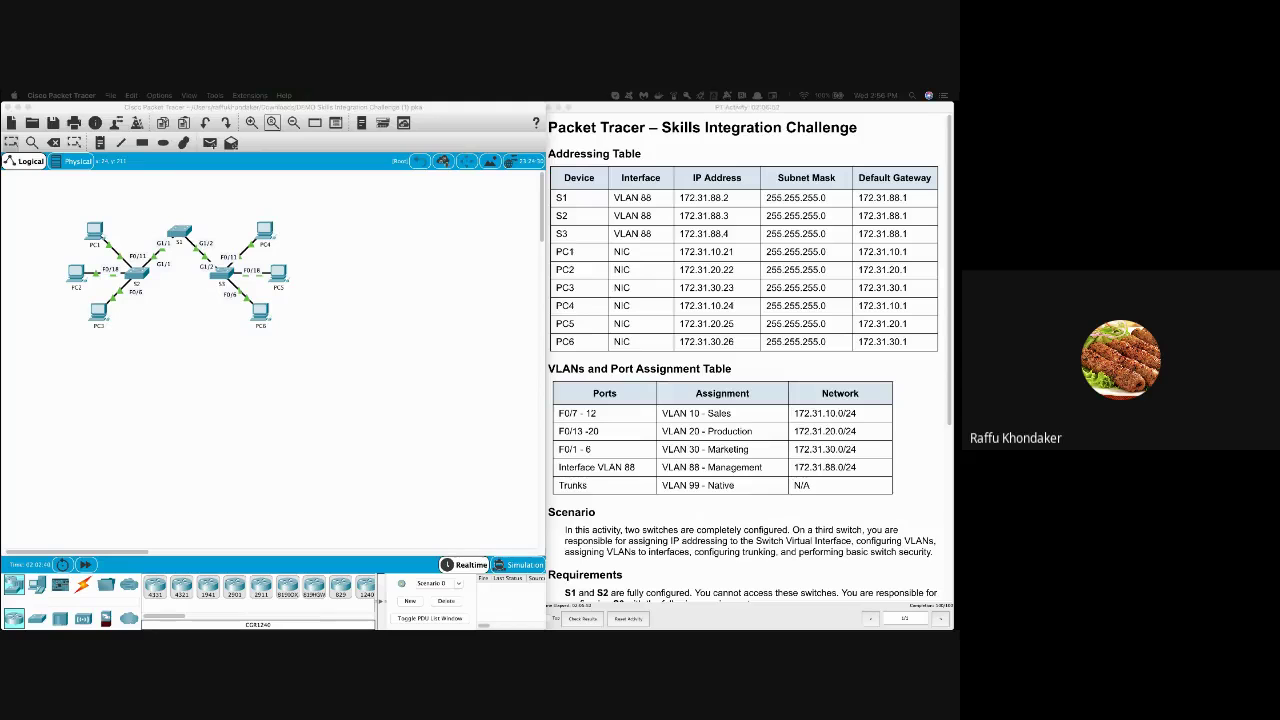
{"action": "left_click", "coordinate": [367, 510]}
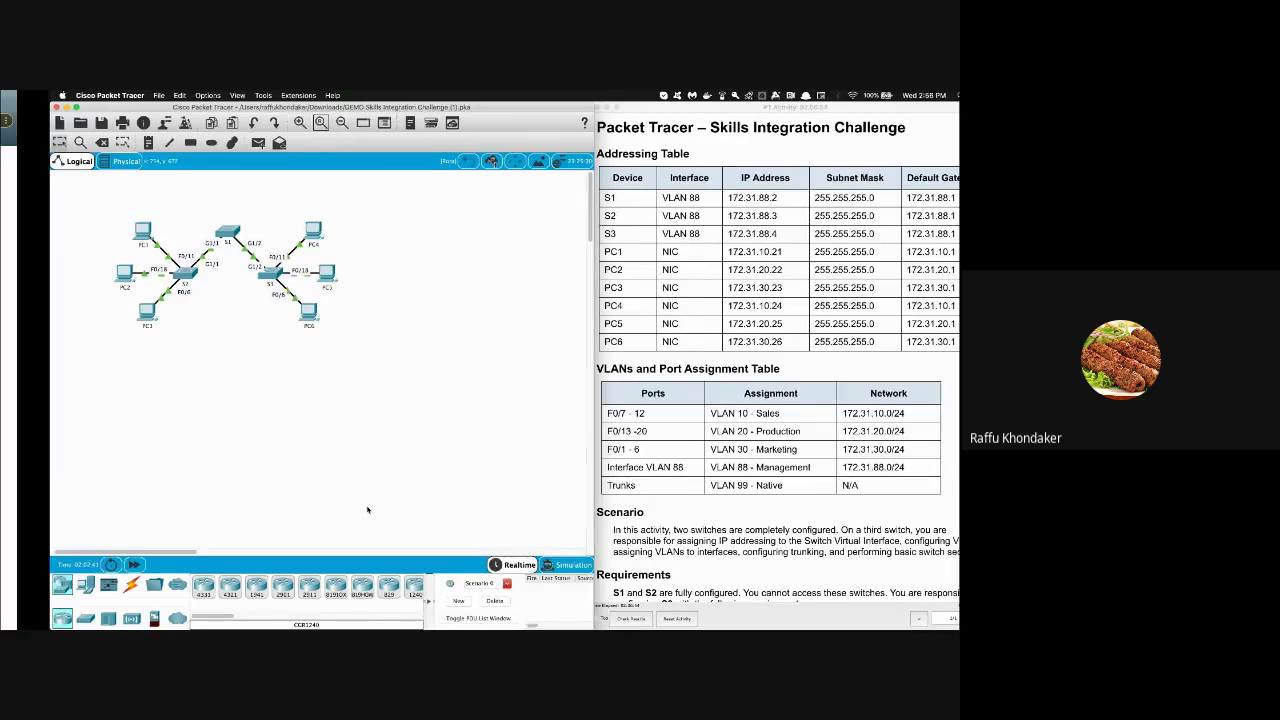
Switch to the browser and open the NetAcad course's module list at Module 3: IP Addressing
{"action": "key", "text": "super+Tab"}
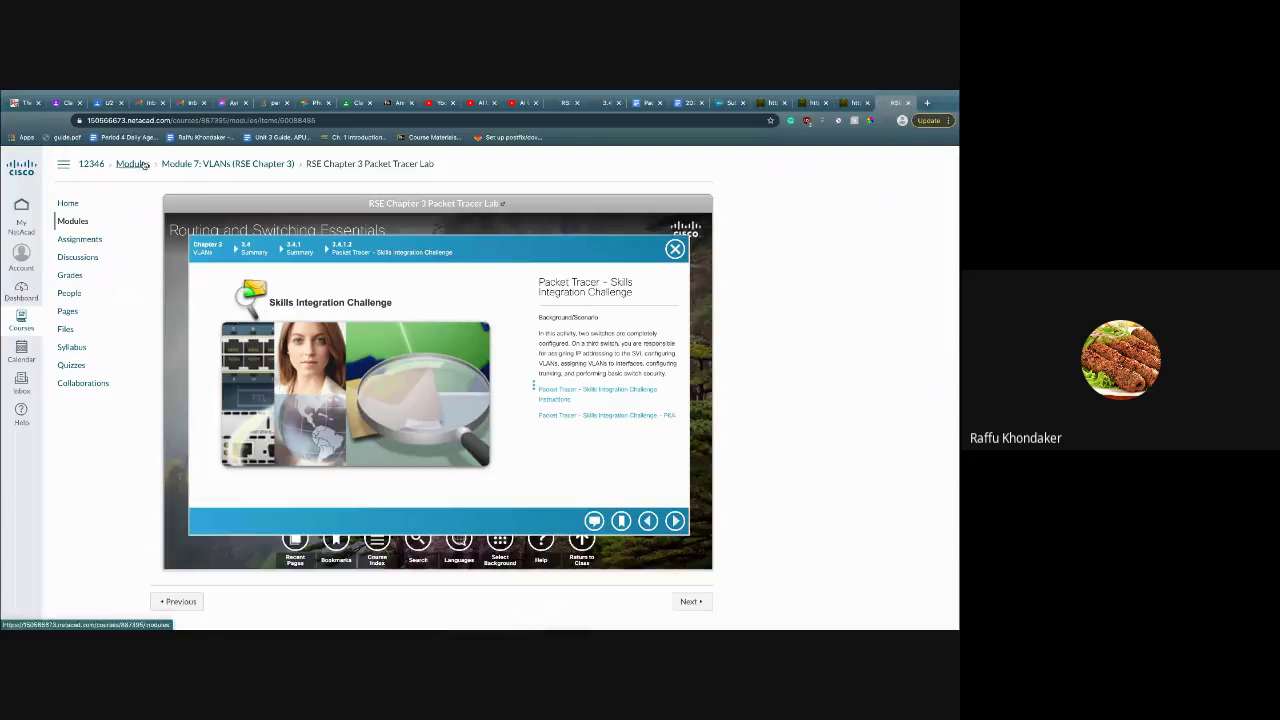
{"action": "left_click", "coordinate": [140, 164]}
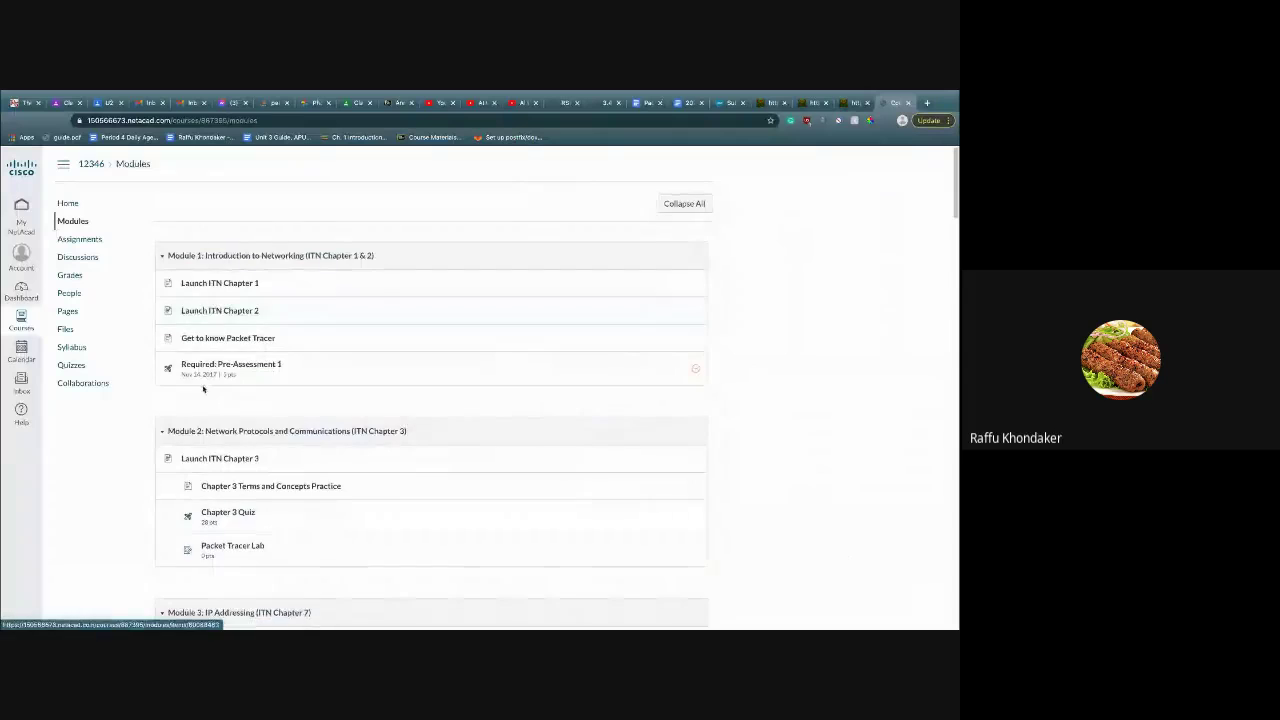
{"action": "scroll", "coordinate": [204, 390], "scroll_direction": "down", "scroll_amount": 2}
{"action": "scroll", "coordinate": [204, 390], "scroll_direction": "down", "scroll_amount": 1}
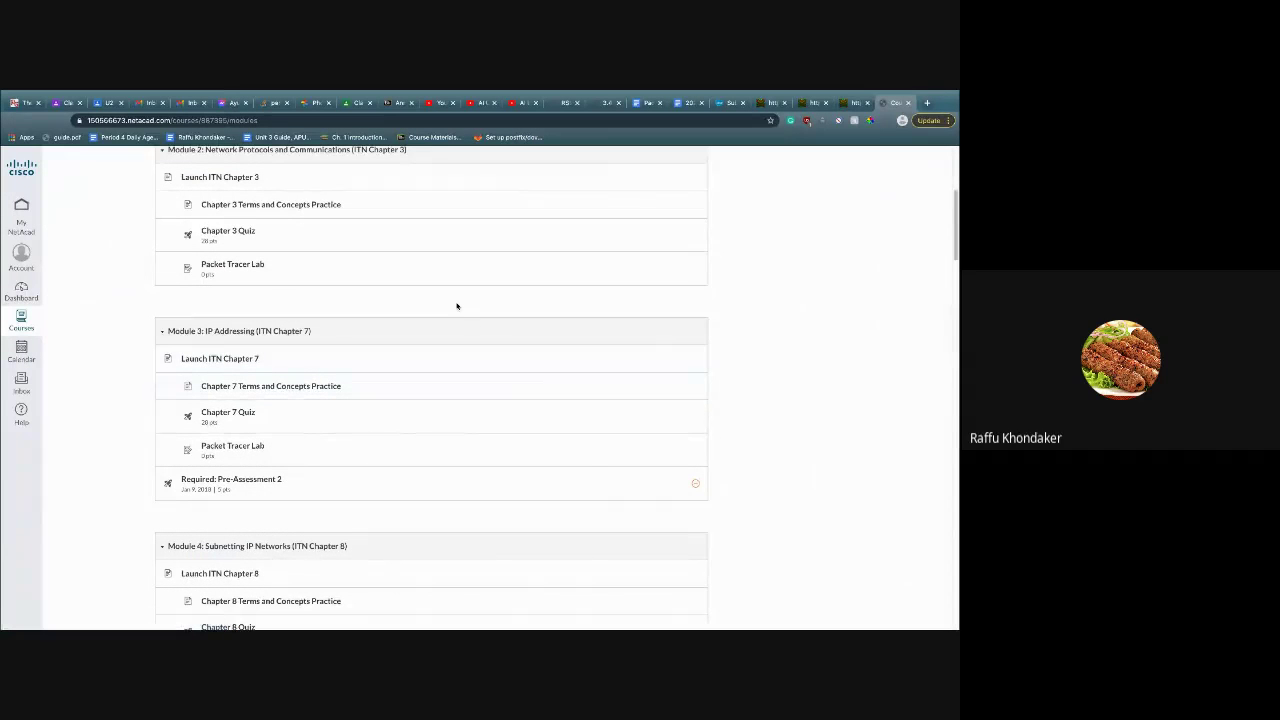
View the Launch ITN Chapter 7 page from Module 3 and return to the module list
{"action": "key", "text": "ctrl+Right"}
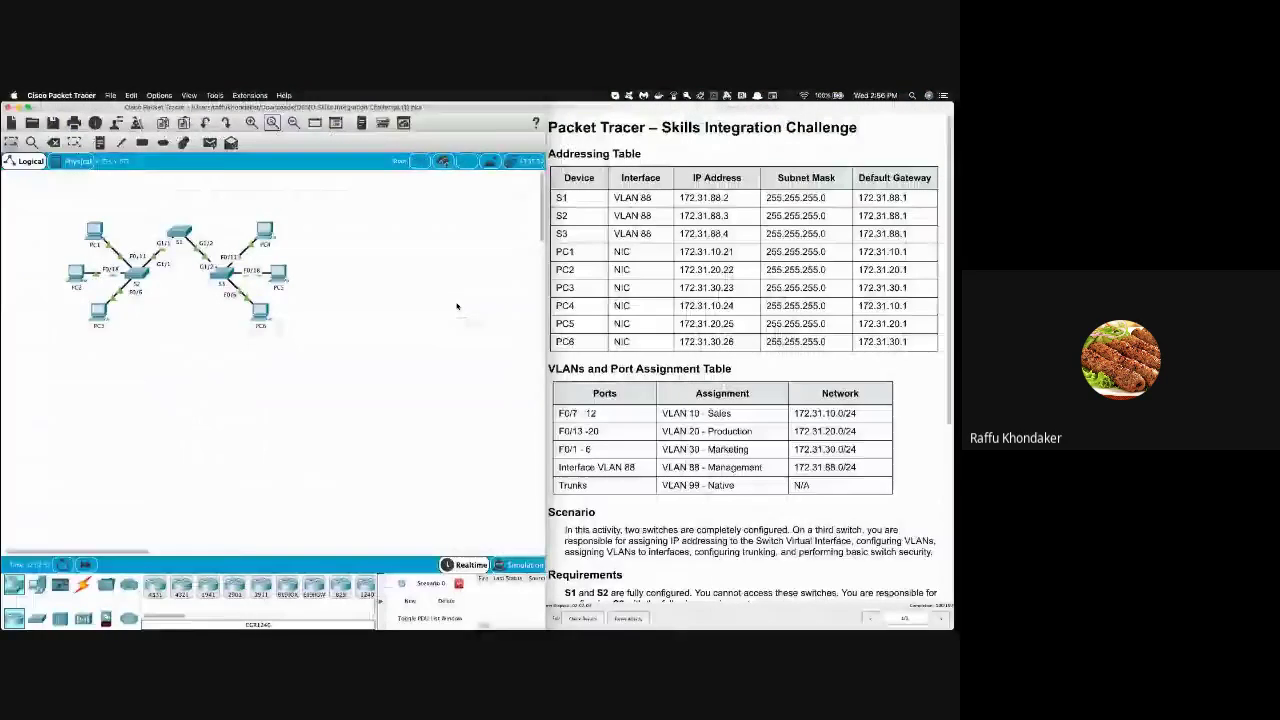
{"action": "key", "text": "ctrl+Left"}
{"action": "left_click", "coordinate": [247, 360]}
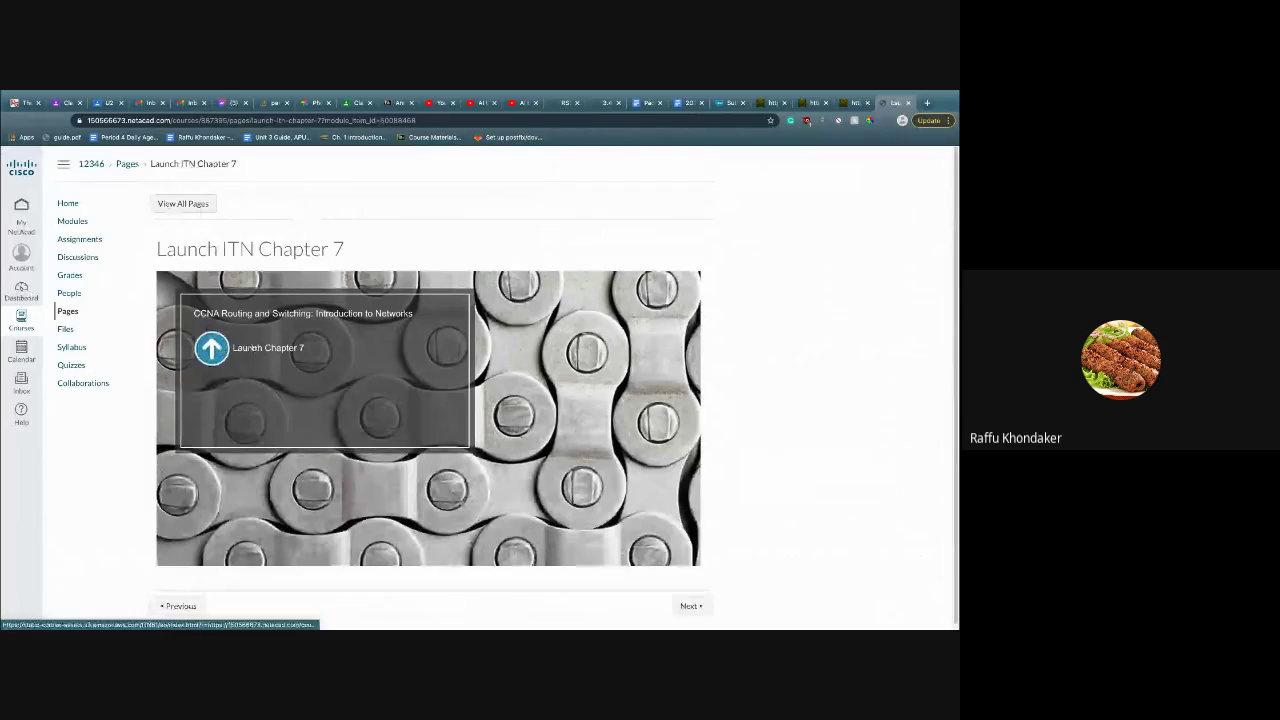
{"action": "key", "text": "alt+Left"}
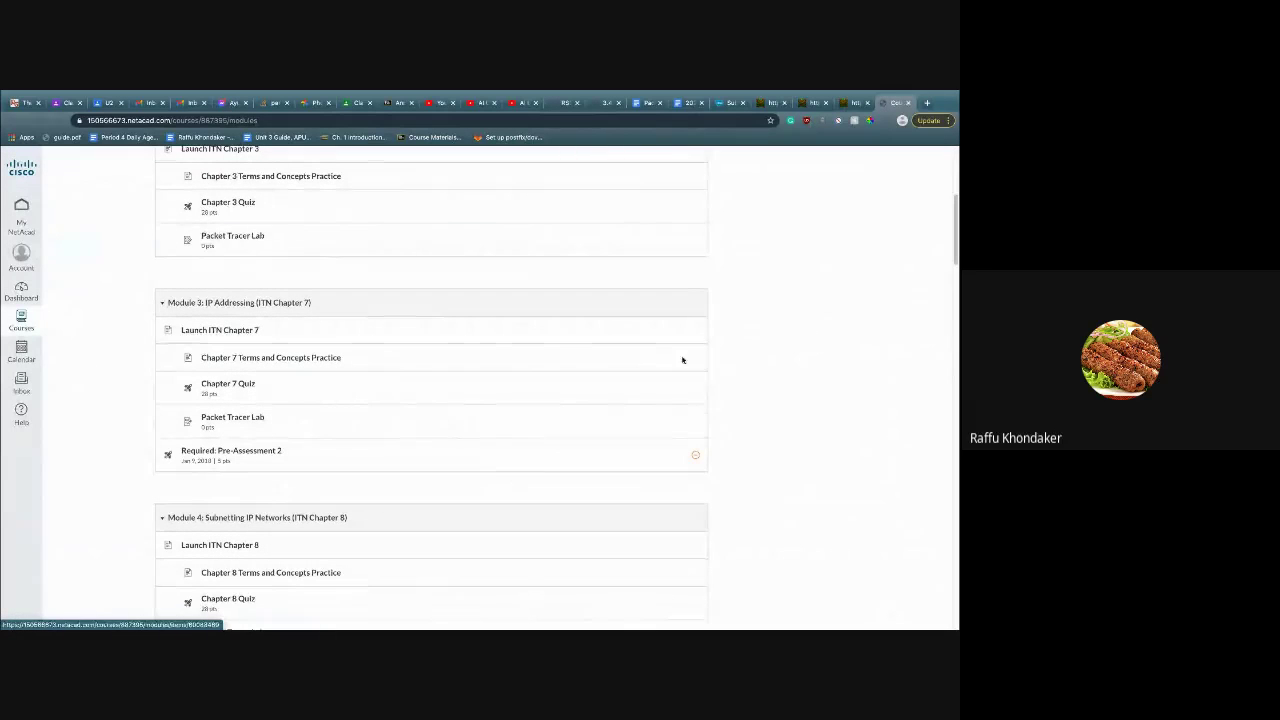
Open the RSE Chapter 3 Packet Tracer Lab listed under Module 7: VLANs
{"action": "scroll", "coordinate": [228, 460], "scroll_direction": "down", "scroll_amount": 1}
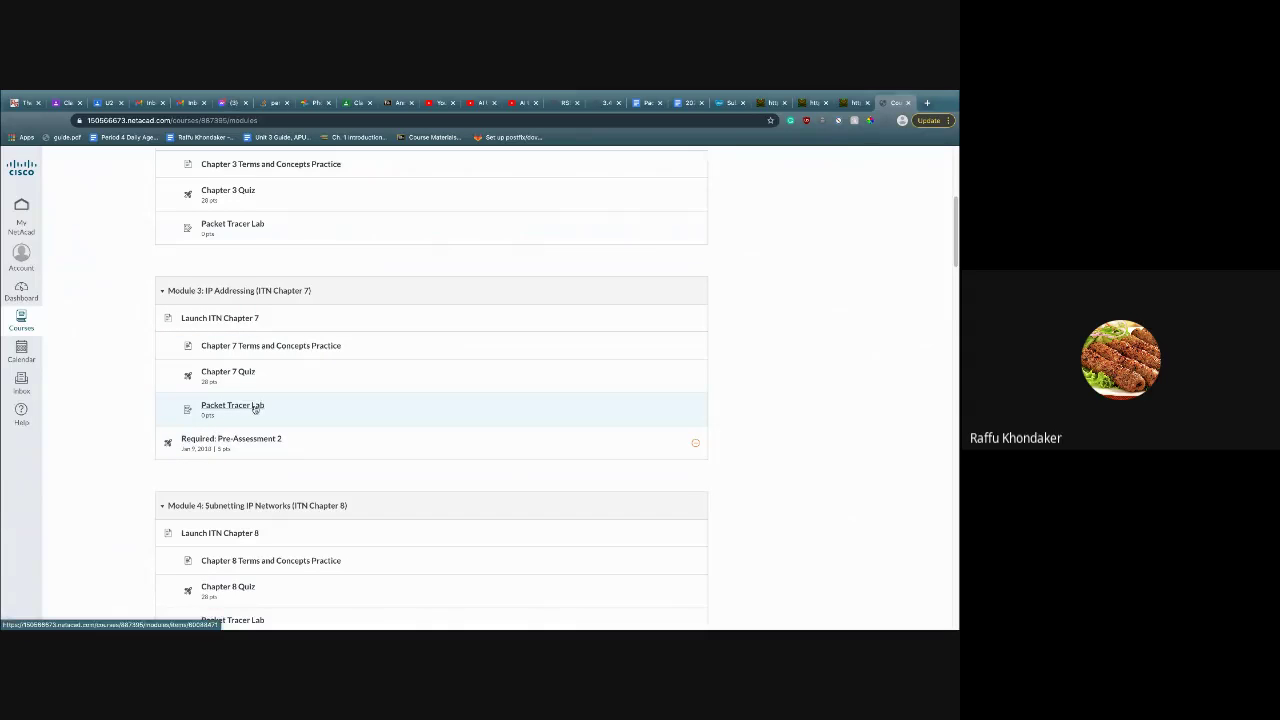
{"action": "scroll", "coordinate": [260, 450], "scroll_direction": "down", "scroll_amount": 5}
{"action": "scroll", "coordinate": [263, 499], "scroll_direction": "down", "scroll_amount": 2}
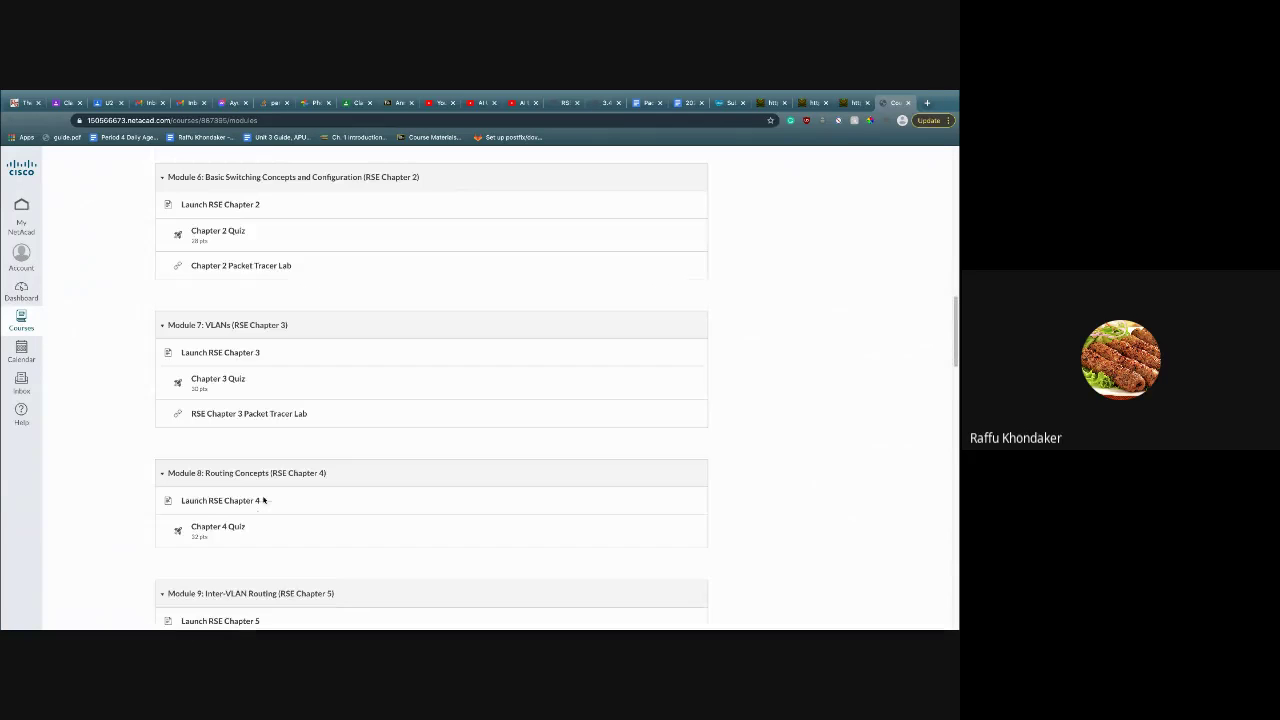
{"action": "left_click", "coordinate": [236, 420]}
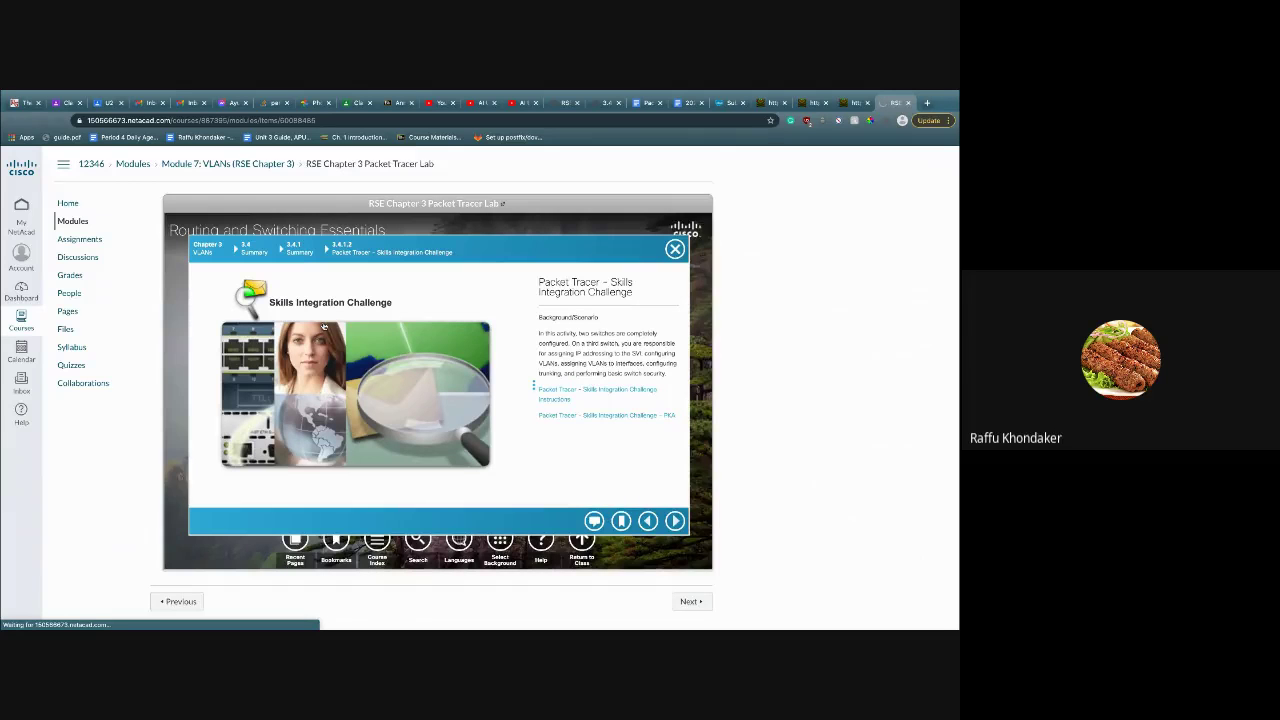
View the Packet Tracer Lab assignment under Module 3: IP Addressing and return to the module list
{"action": "scroll", "coordinate": [240, 316], "scroll_direction": "up", "scroll_amount": 5}
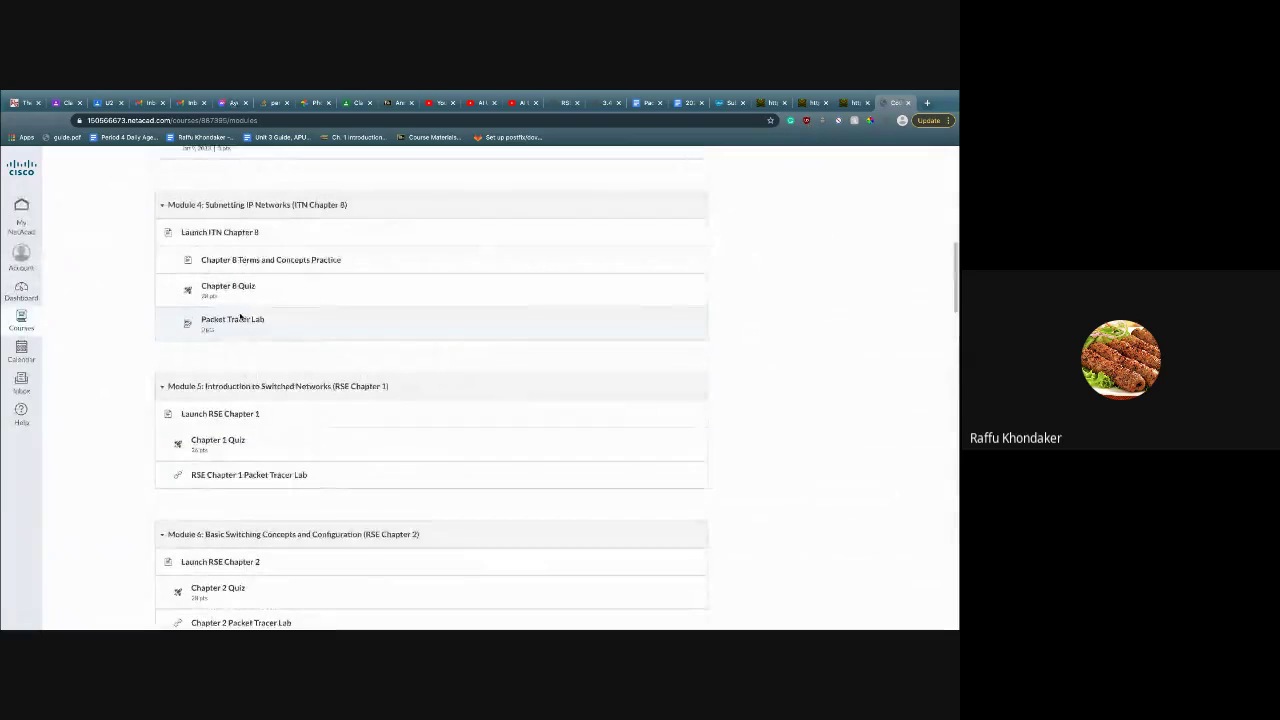
{"action": "scroll", "coordinate": [240, 316], "scroll_direction": "up", "scroll_amount": 3}
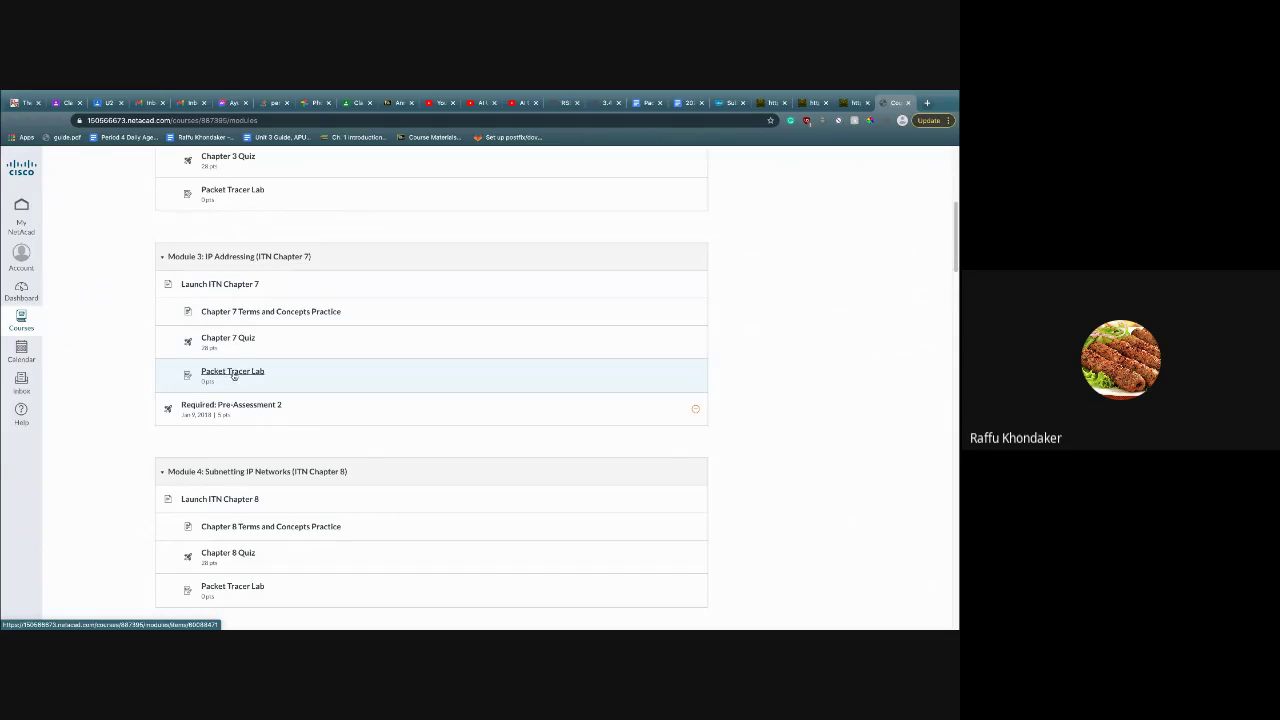
{"action": "left_click", "coordinate": [233, 372]}
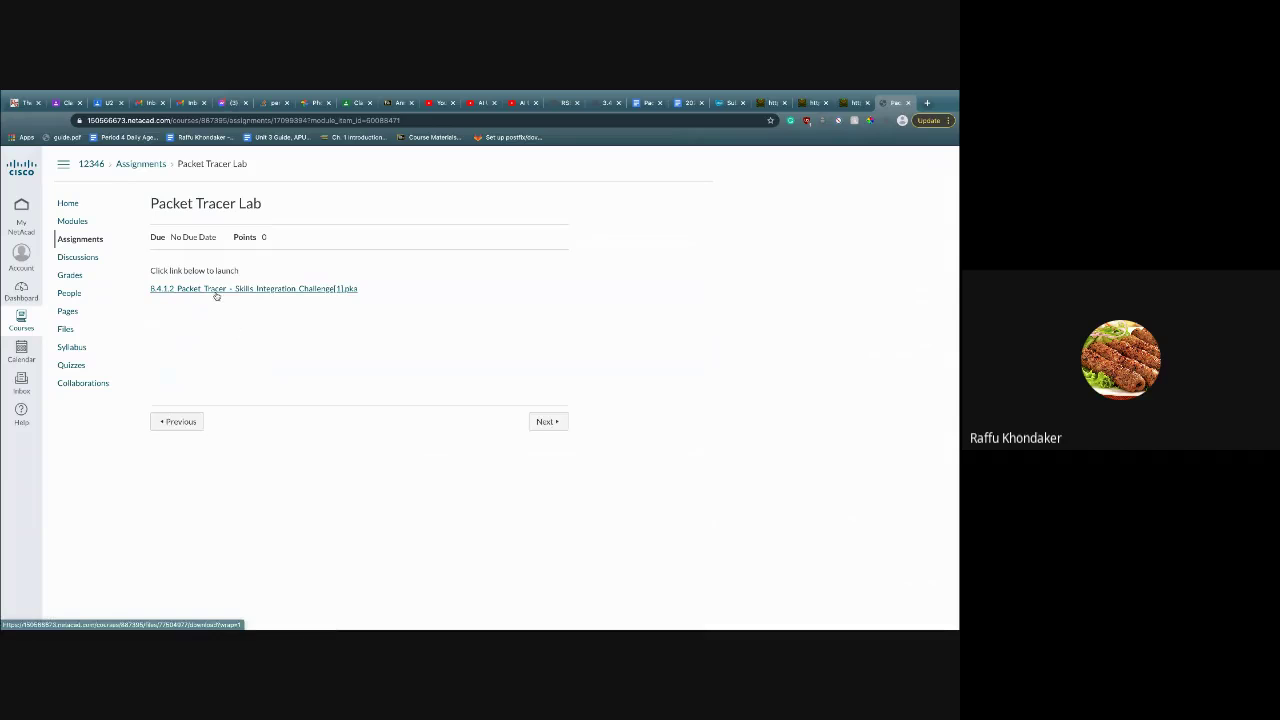
{"action": "key", "text": "alt+Left"}
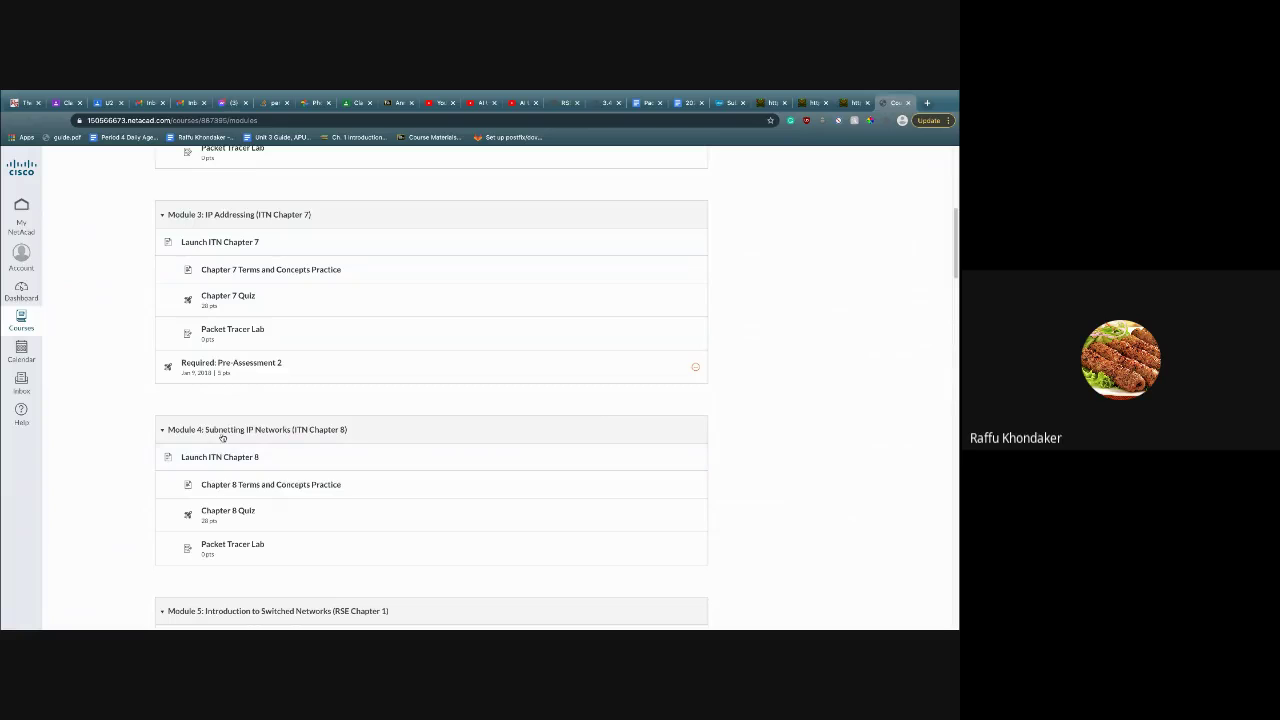
Look through the chapter, quiz and Packet Tracer Lab entries of Modules 3 to 7 in the module list
{"action": "scroll", "coordinate": [222, 438], "scroll_direction": "down", "scroll_amount": 5}
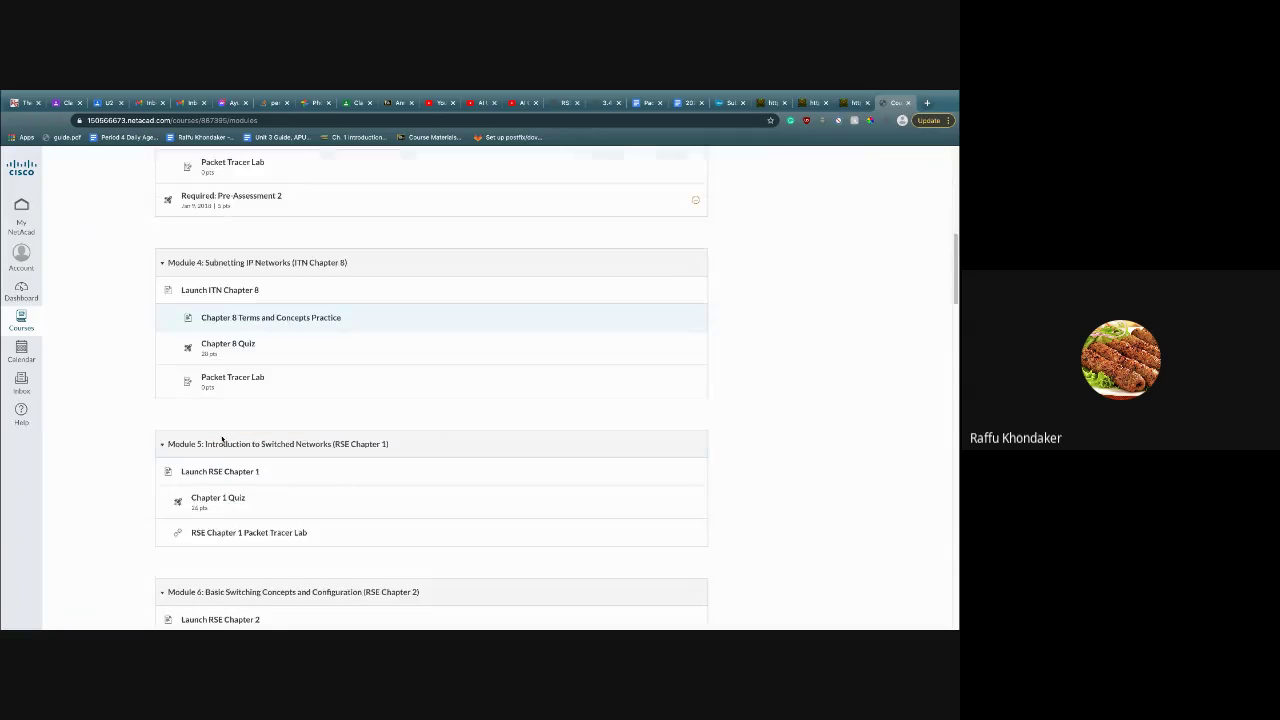
{"action": "scroll", "coordinate": [222, 438], "scroll_direction": "down", "scroll_amount": 3}
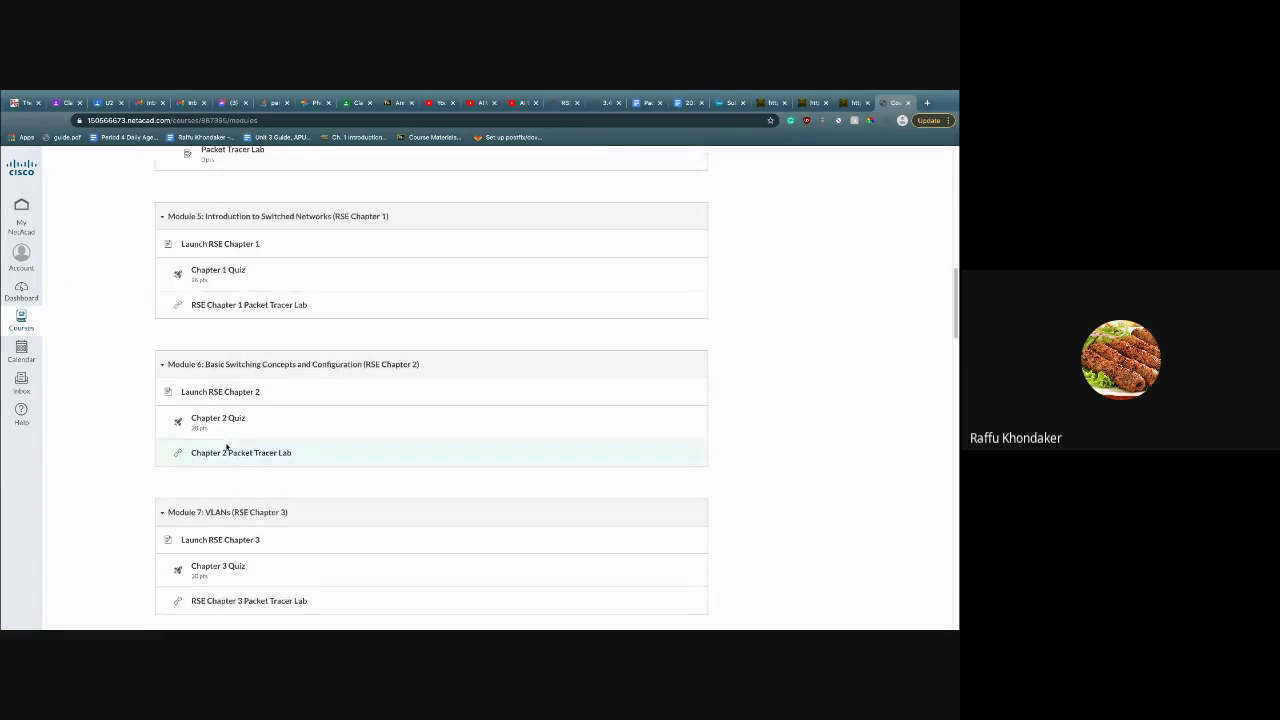
{"action": "scroll", "coordinate": [254, 437], "scroll_direction": "up", "scroll_amount": 5}
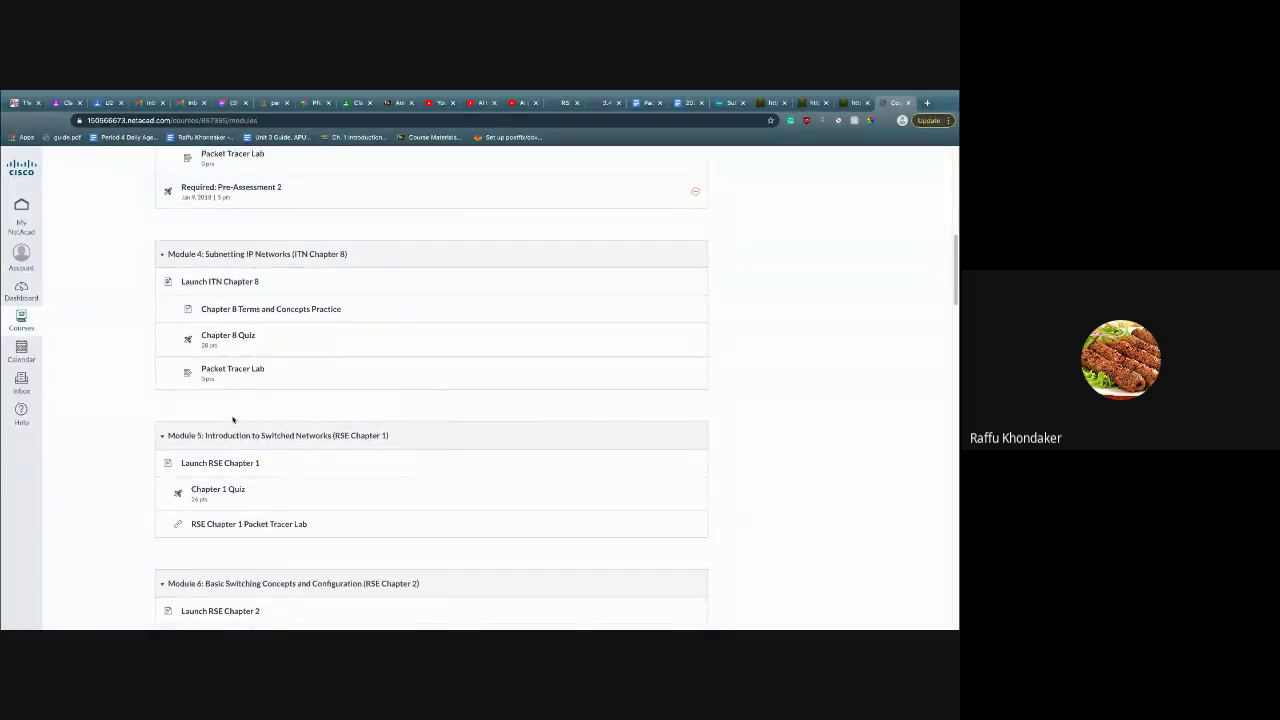
{"action": "scroll", "coordinate": [232, 421], "scroll_direction": "up", "scroll_amount": 2}
{"action": "scroll", "coordinate": [232, 421], "scroll_direction": "up", "scroll_amount": 2}
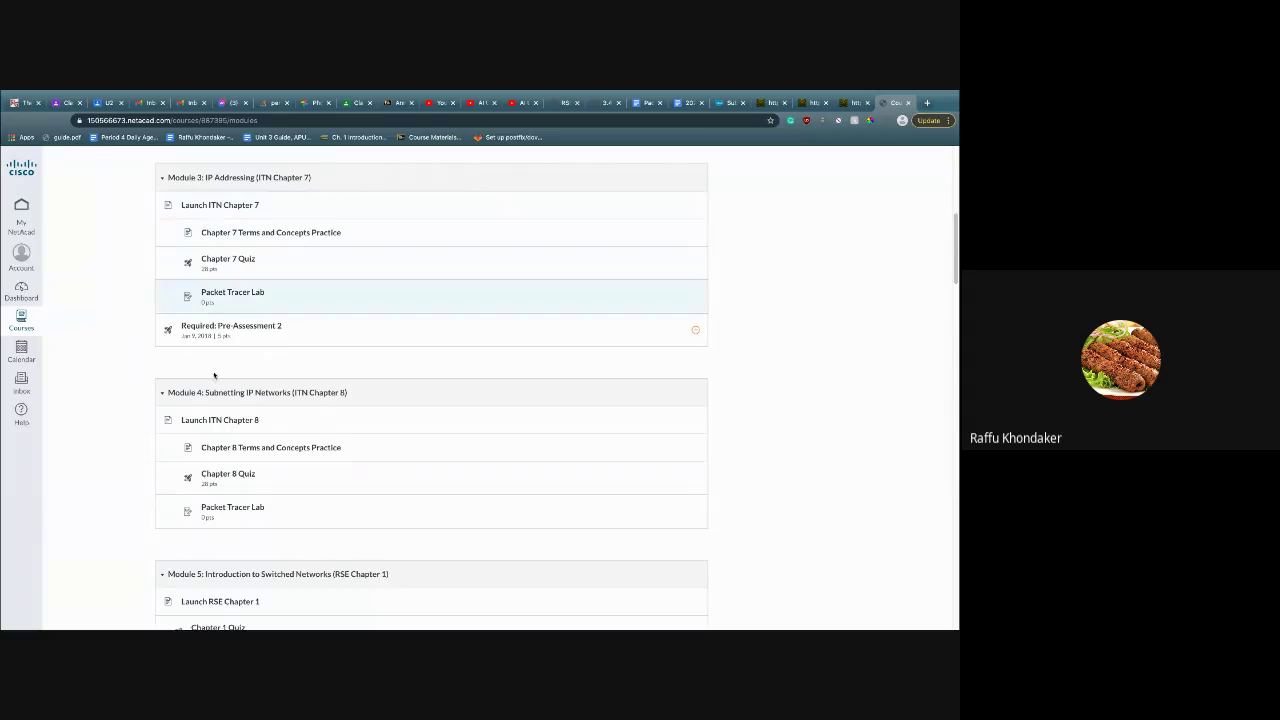
{"action": "scroll", "coordinate": [186, 529], "scroll_direction": "down", "scroll_amount": 8}
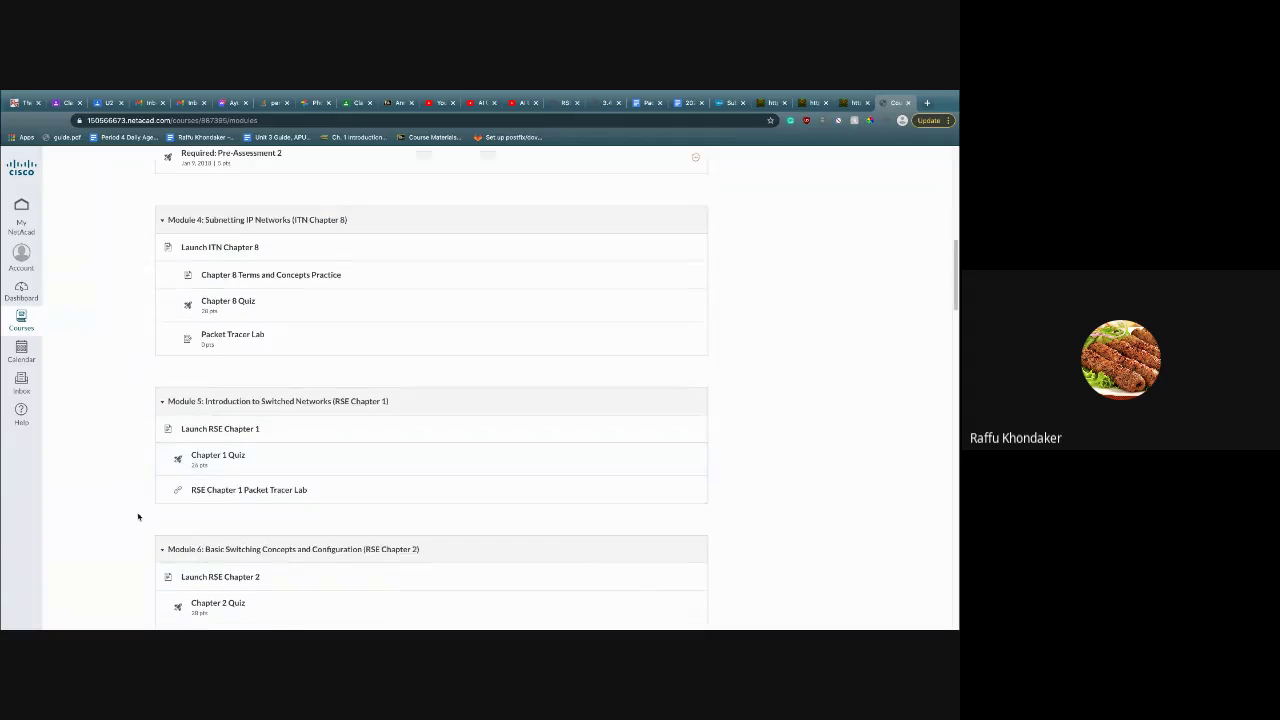
{"action": "scroll", "coordinate": [138, 515], "scroll_direction": "up", "scroll_amount": 4}
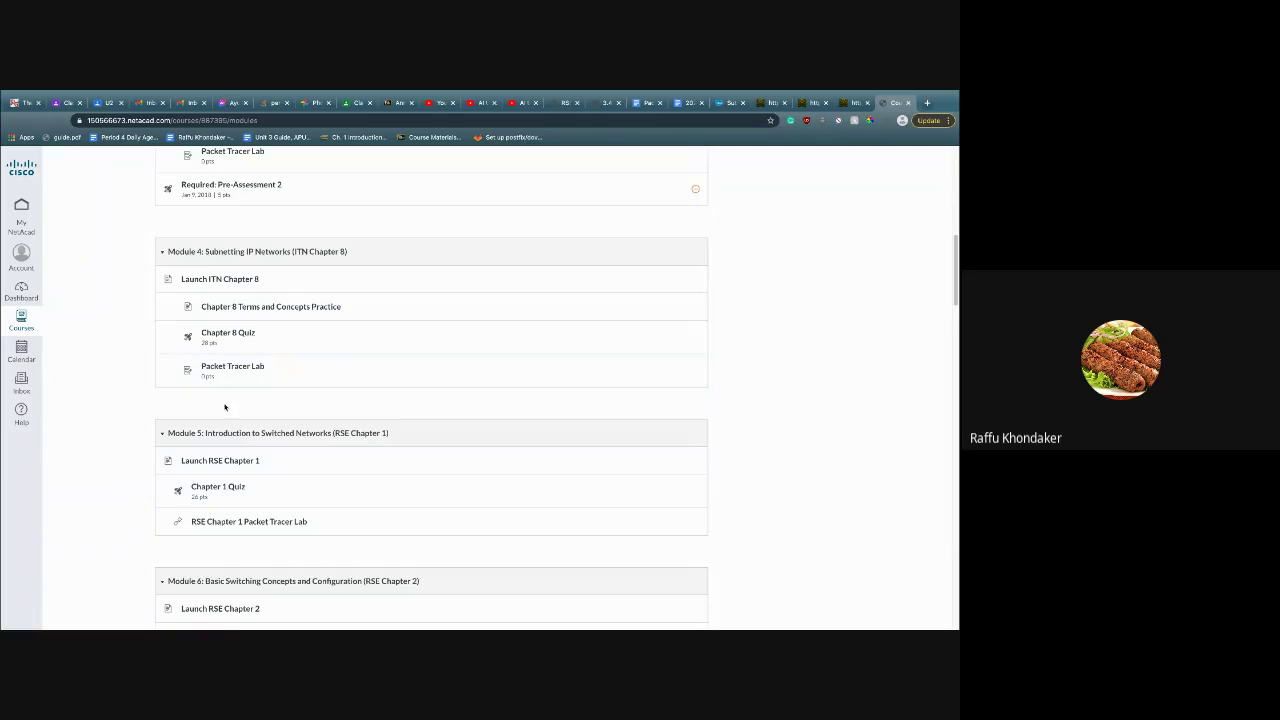
{"action": "scroll", "coordinate": [229, 518], "scroll_direction": "down", "scroll_amount": 1}
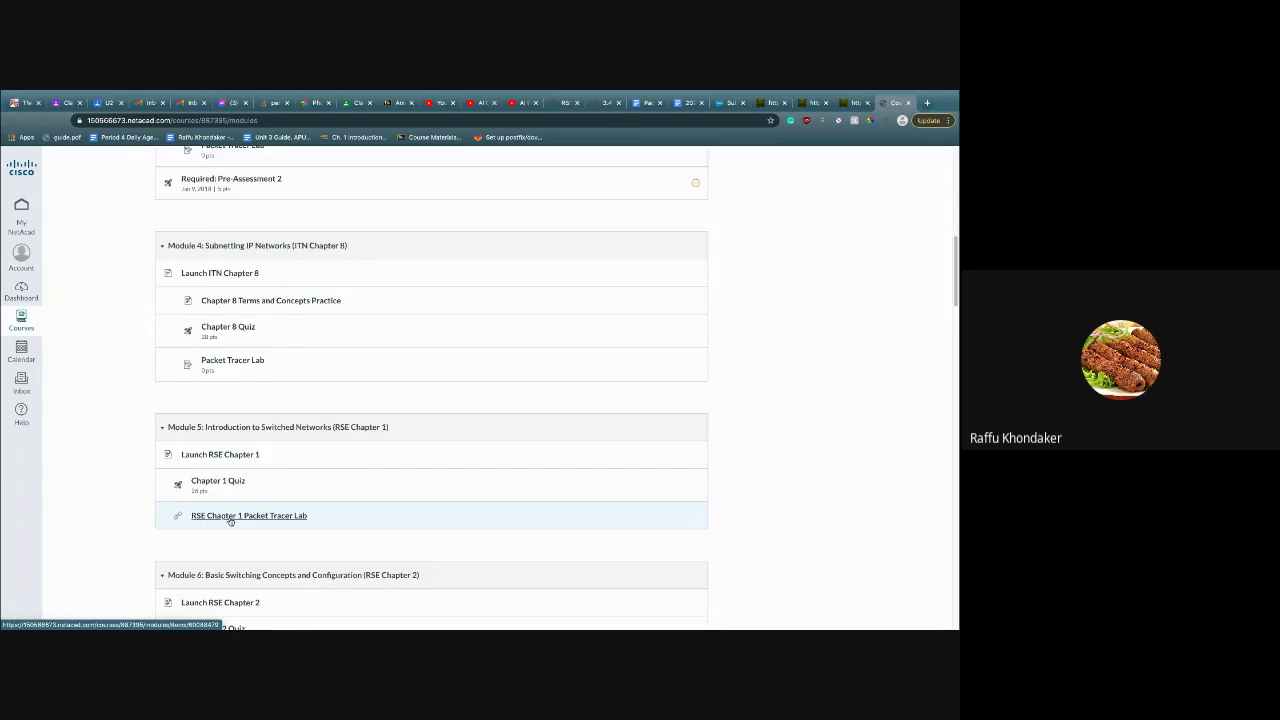
{"action": "scroll", "coordinate": [229, 515], "scroll_direction": "down", "scroll_amount": 3}
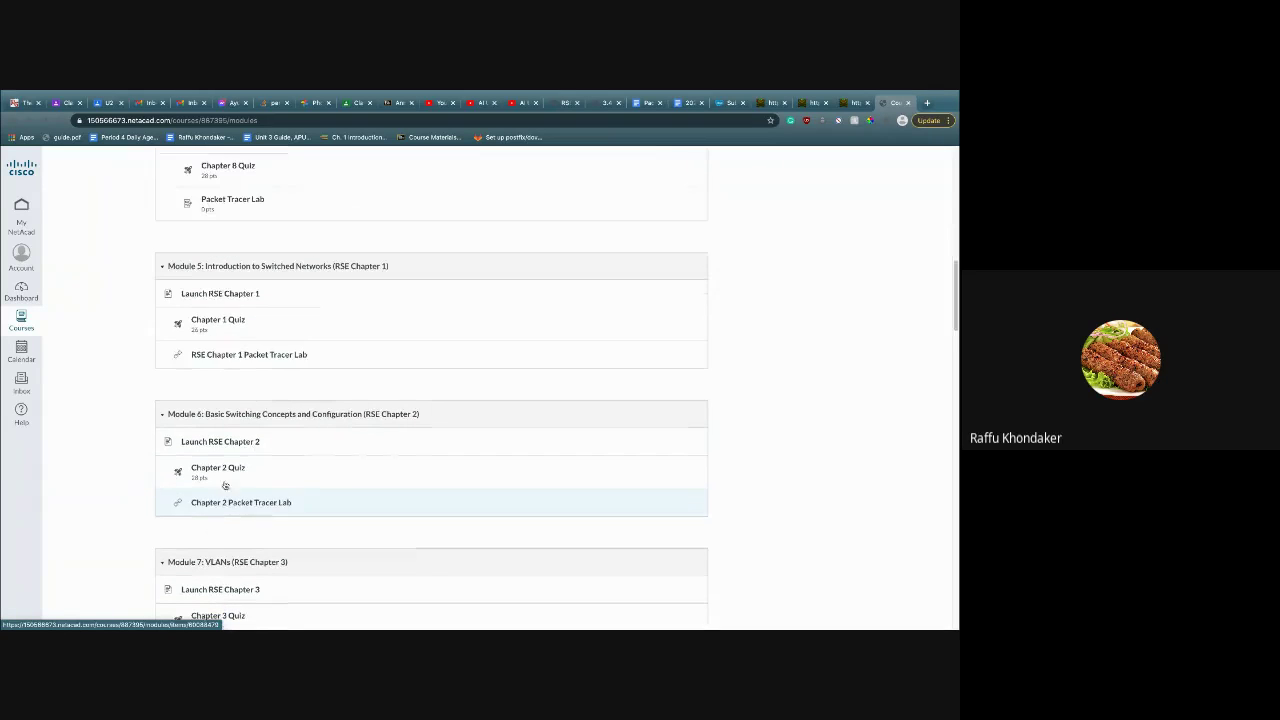
Open the Skills Integration Challenge instructions from the RSE Chapter 1 Packet Tracer Lab, review them, and close the document
{"action": "left_click", "coordinate": [230, 355]}
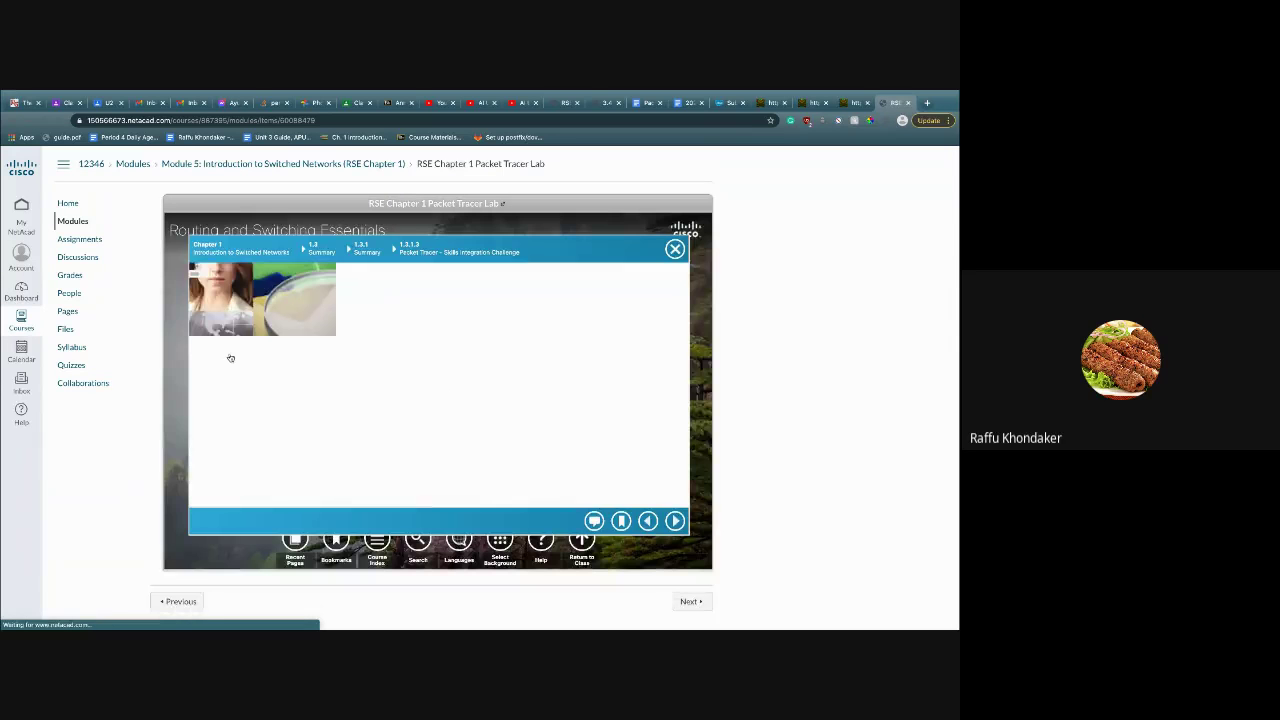
{"action": "left_click", "coordinate": [580, 405]}
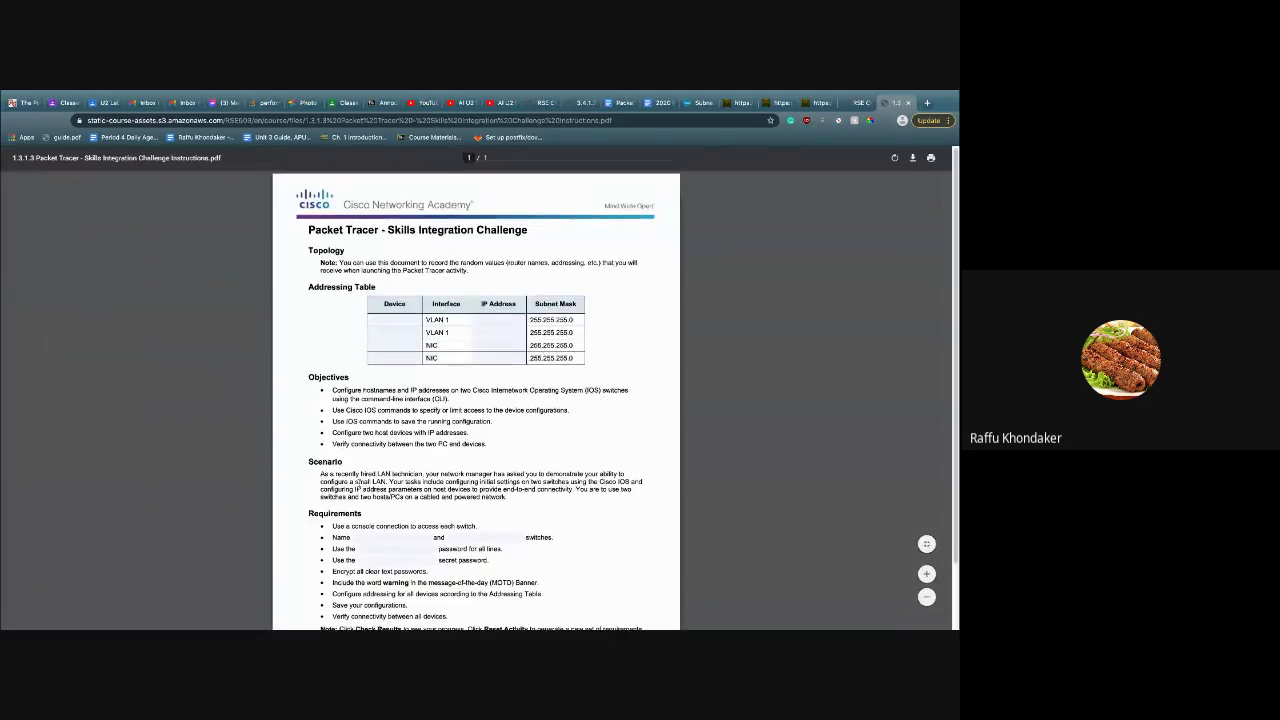
{"action": "scroll", "coordinate": [500, 275], "scroll_direction": "down", "scroll_amount": 1}
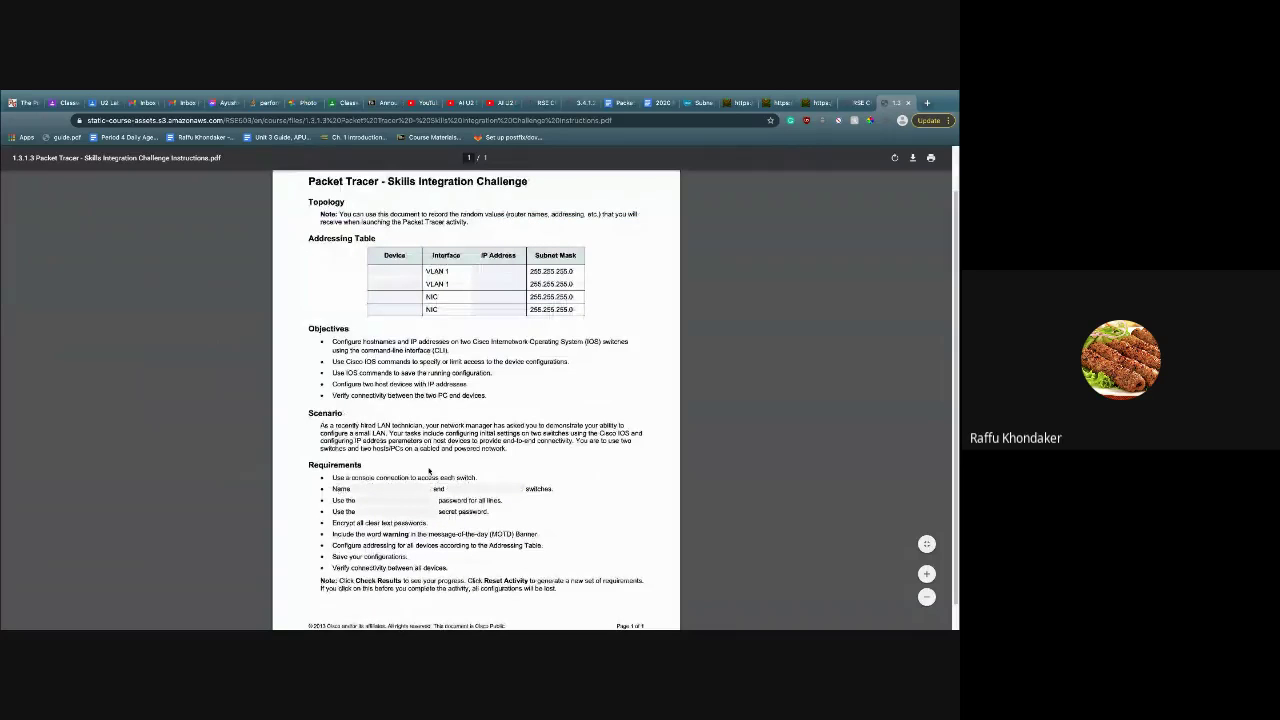
{"action": "scroll", "coordinate": [423, 458], "scroll_direction": "up", "scroll_amount": 1}
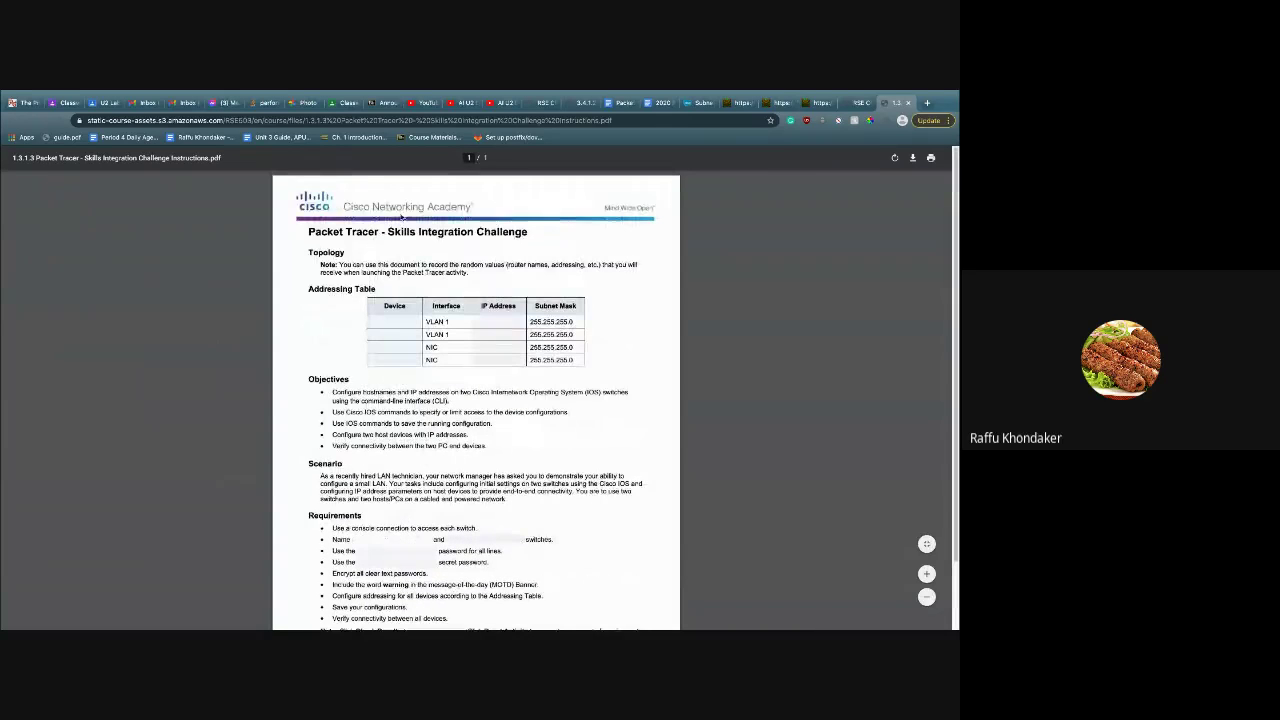
{"action": "left_click", "coordinate": [908, 102]}
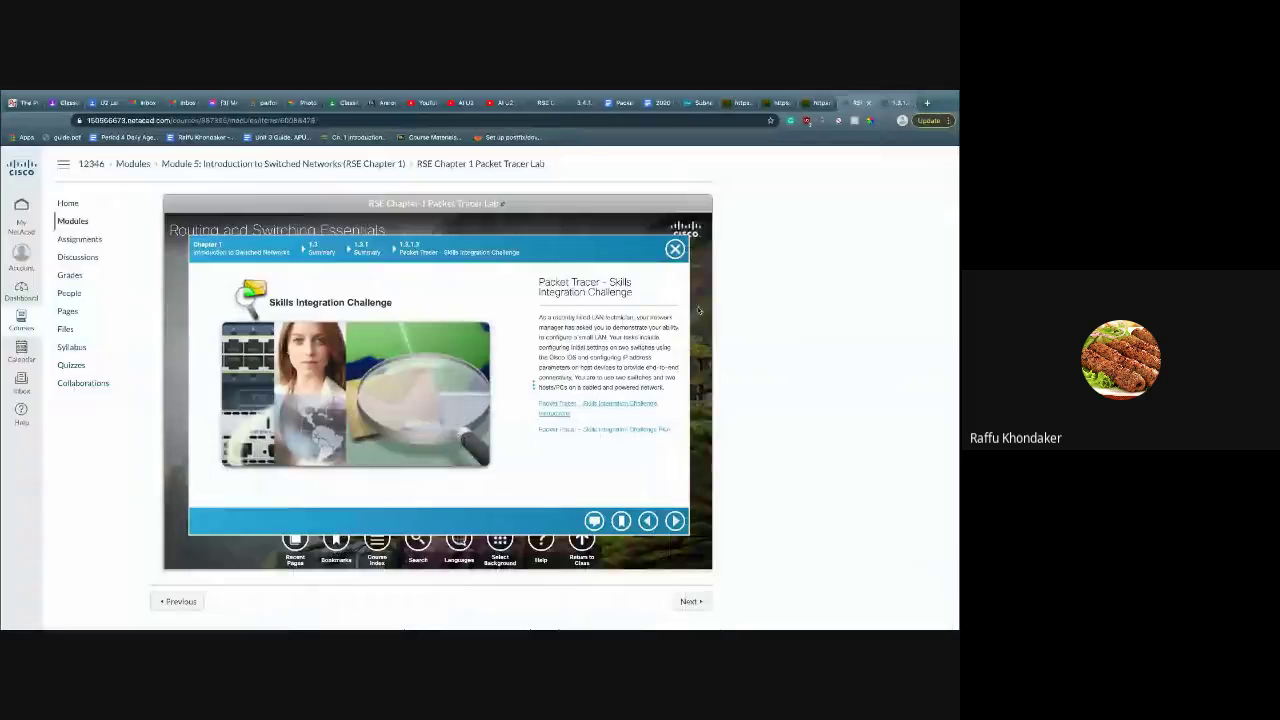
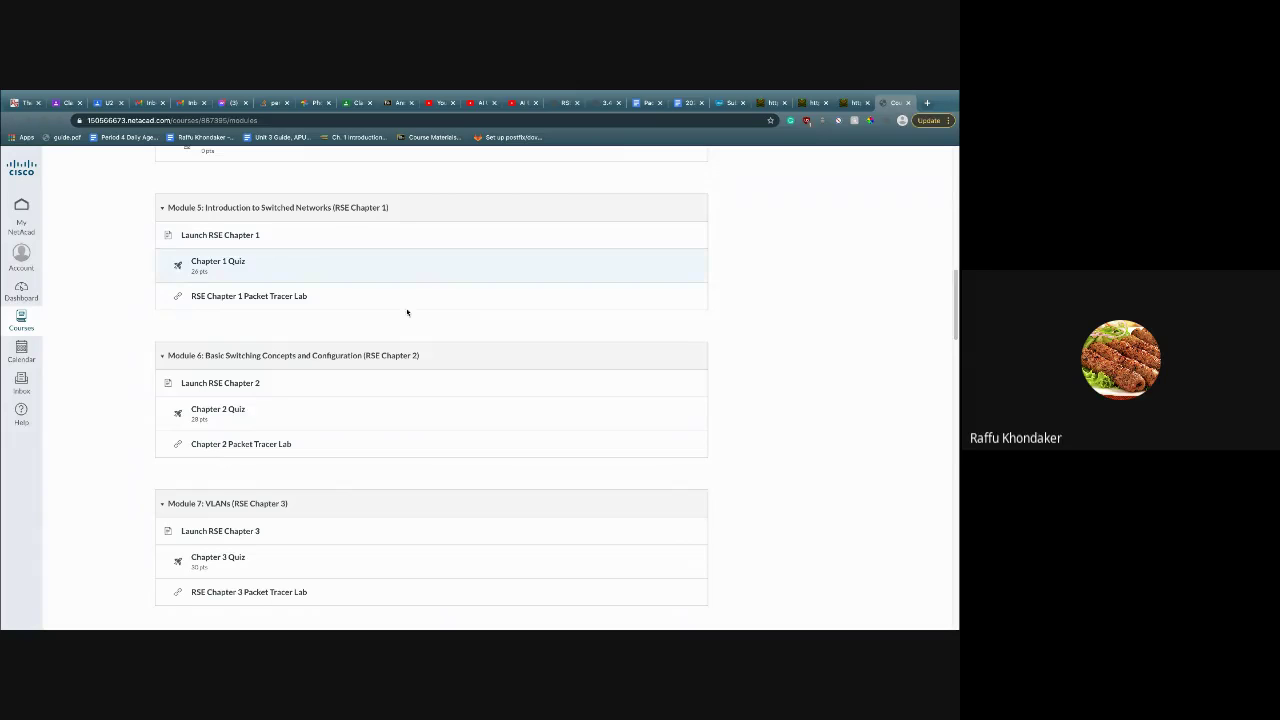
Reopen the RSE Chapter 1 Packet Tracer Lab, return to the module list and view Modules 6 to 9
{"action": "left_click", "coordinate": [273, 300]}
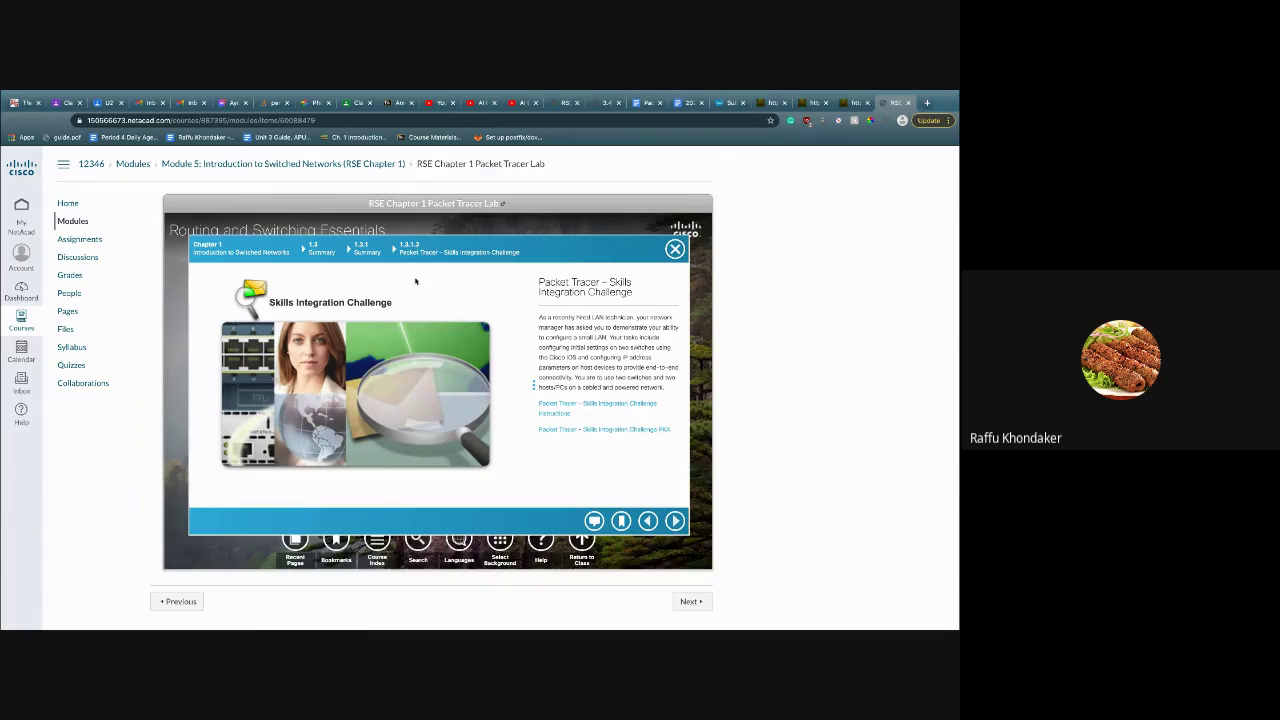
{"action": "key", "text": "alt+Left"}
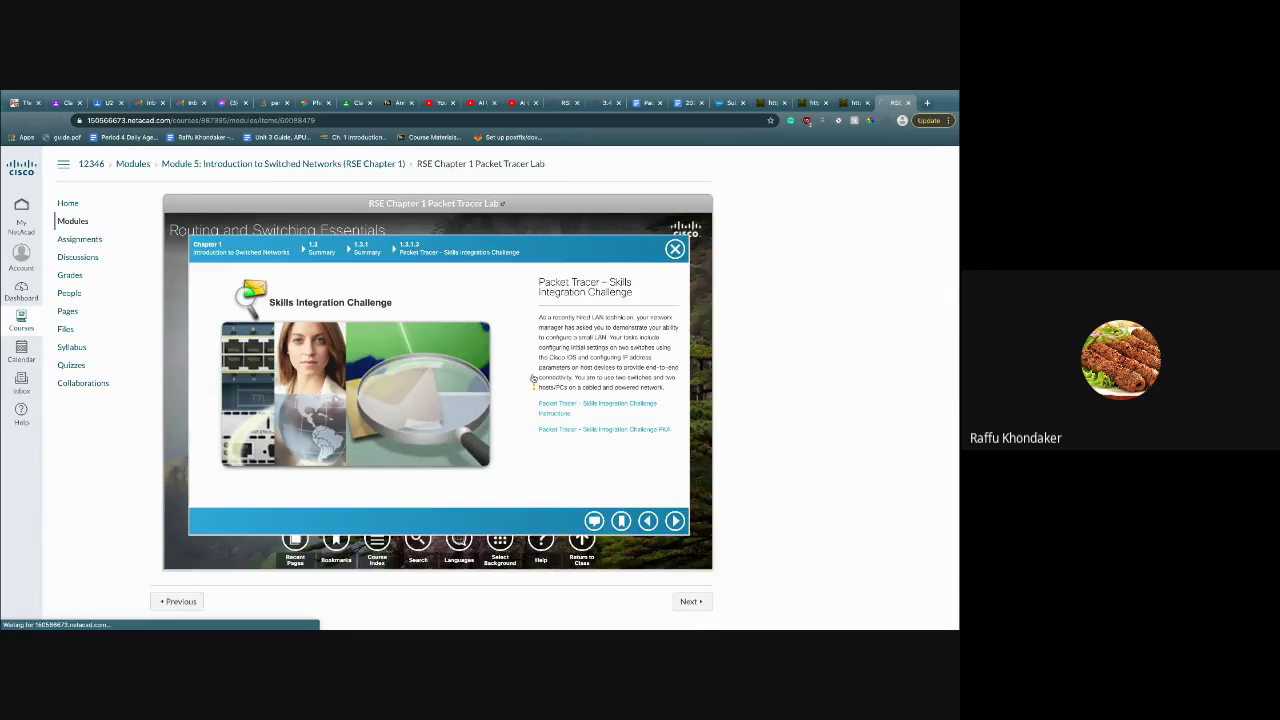
{"action": "scroll", "coordinate": [314, 407], "scroll_direction": "down", "scroll_amount": 3}
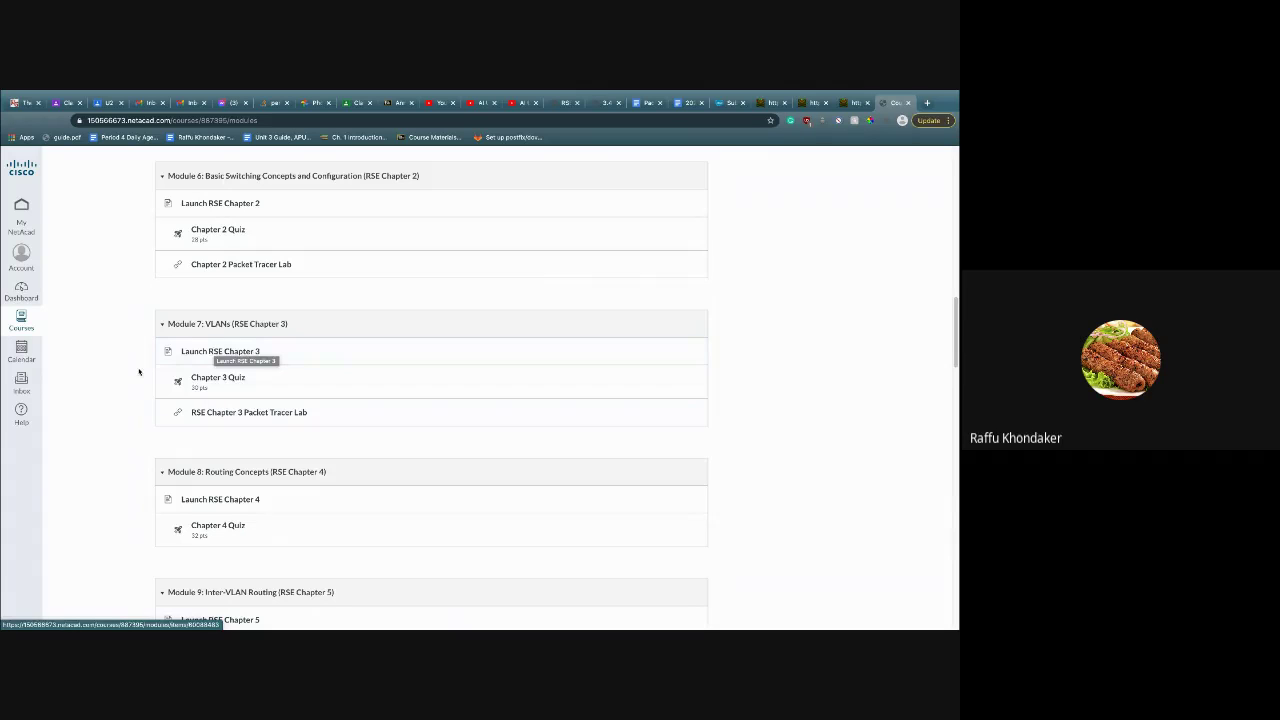
Visit the course's Pages section, return to Modules and browse the list as far as Module 6
{"action": "key", "text": "super+Tab"}
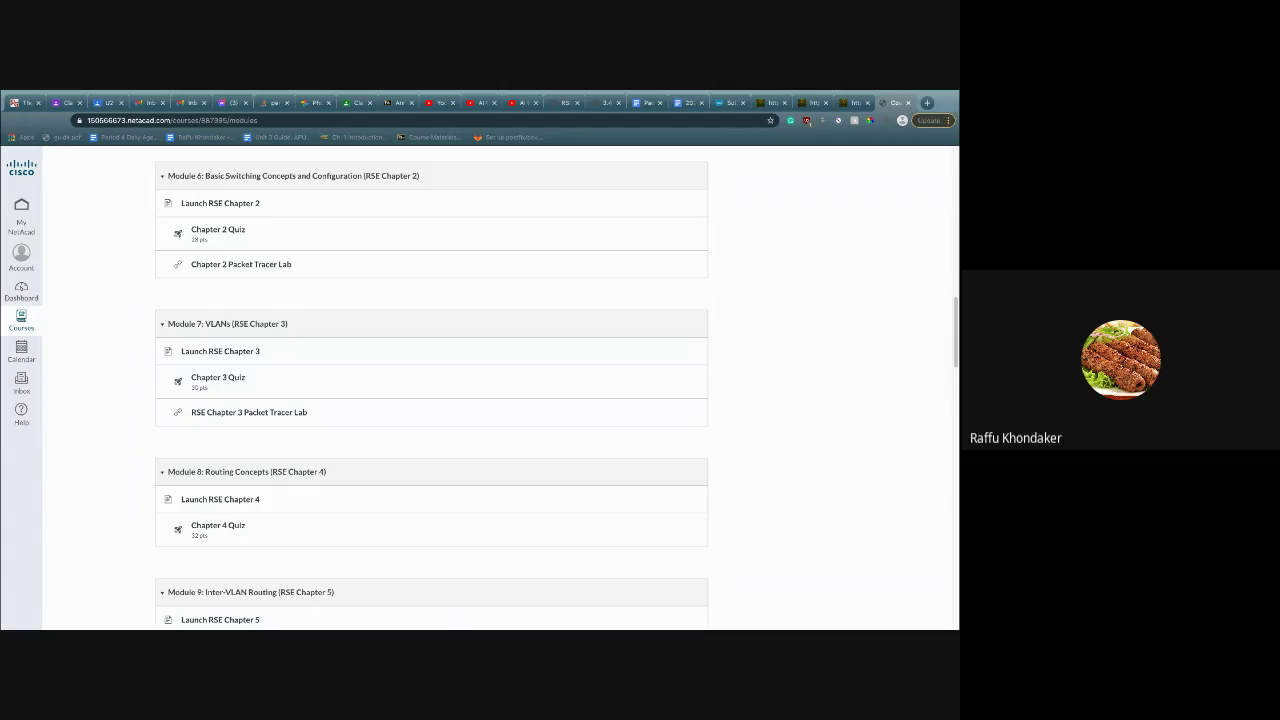
{"action": "scroll", "coordinate": [171, 320], "scroll_direction": "up", "scroll_amount": 15}
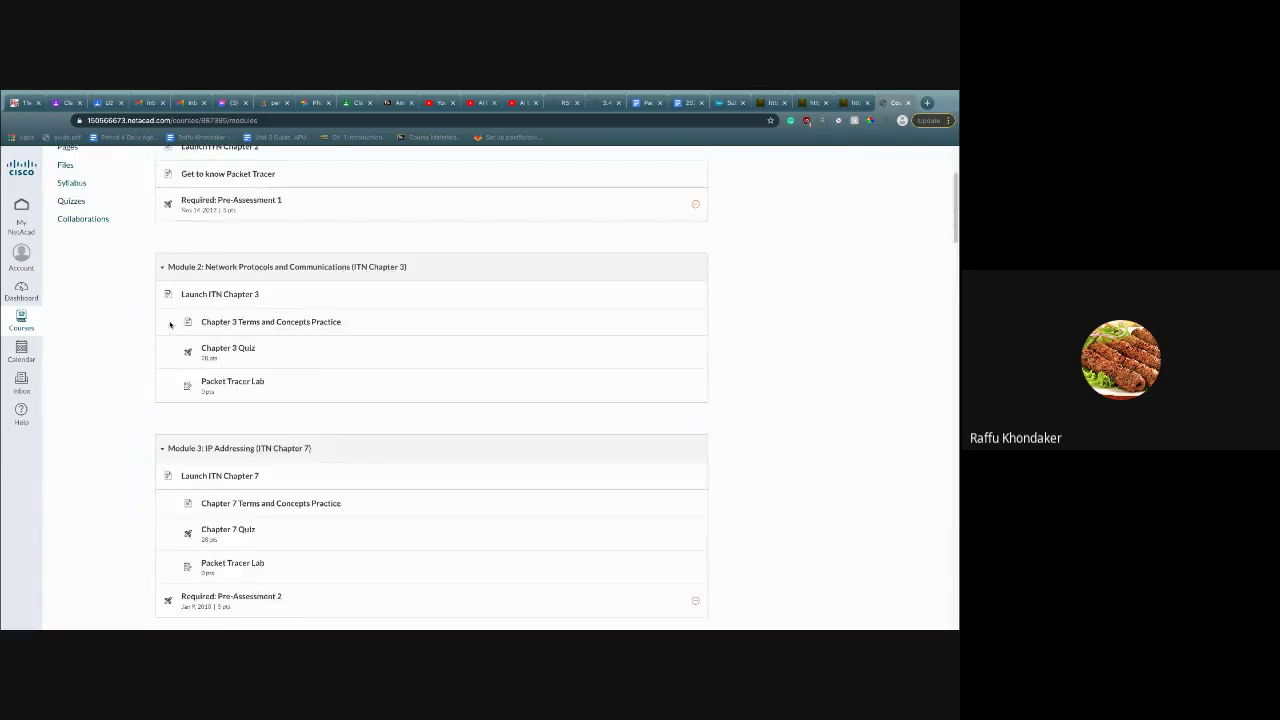
{"action": "left_click", "coordinate": [143, 121]}
{"action": "left_click", "coordinate": [115, 318]}
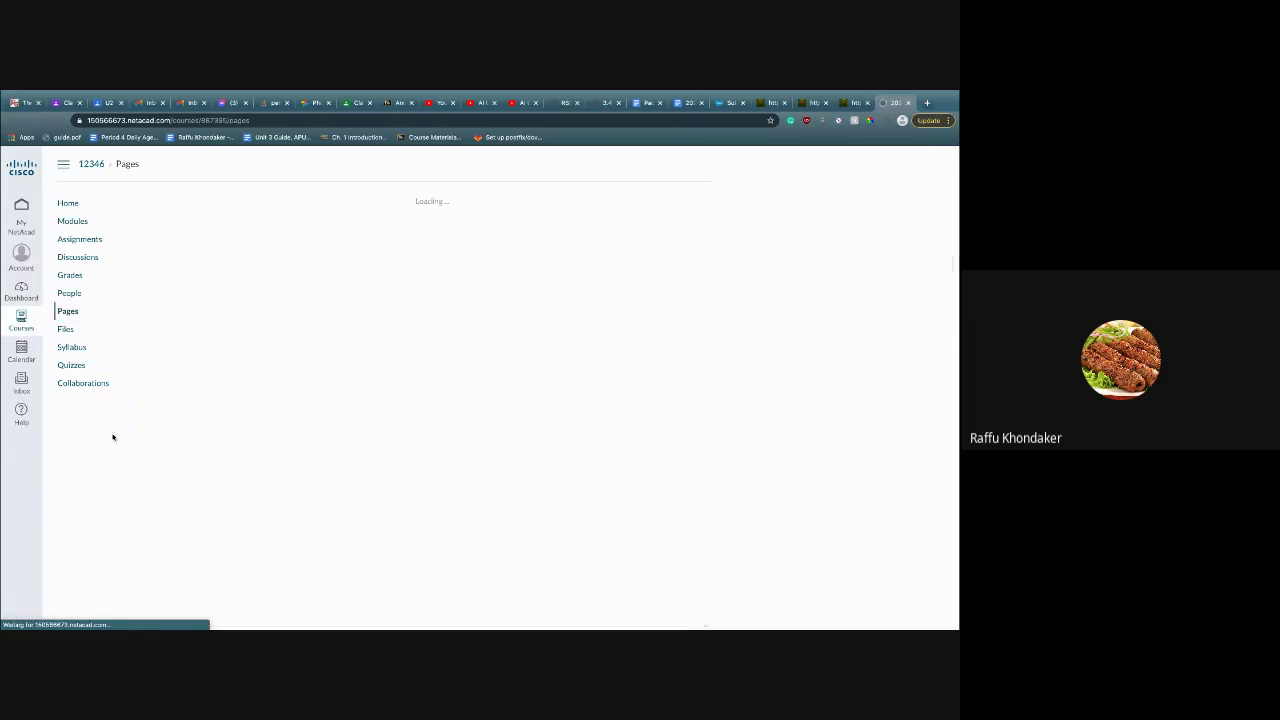
{"action": "left_click", "coordinate": [72, 221]}
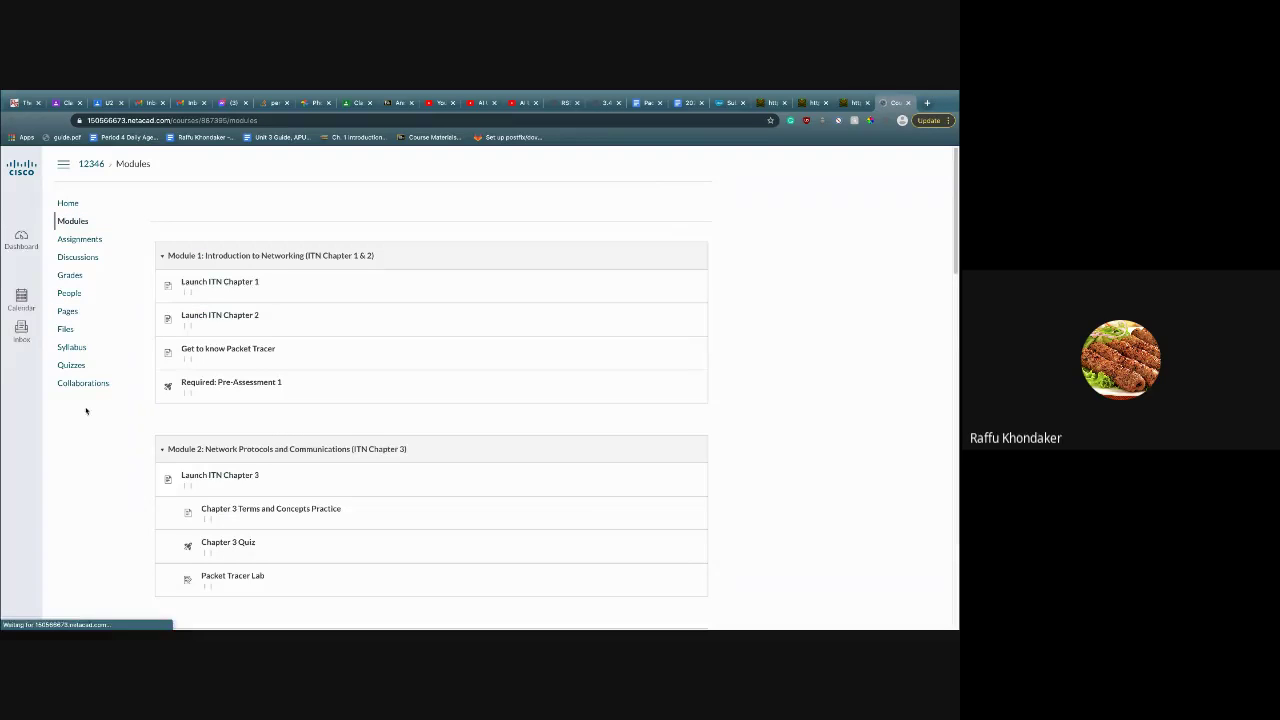
{"action": "scroll", "coordinate": [120, 443], "scroll_direction": "down", "scroll_amount": 5}
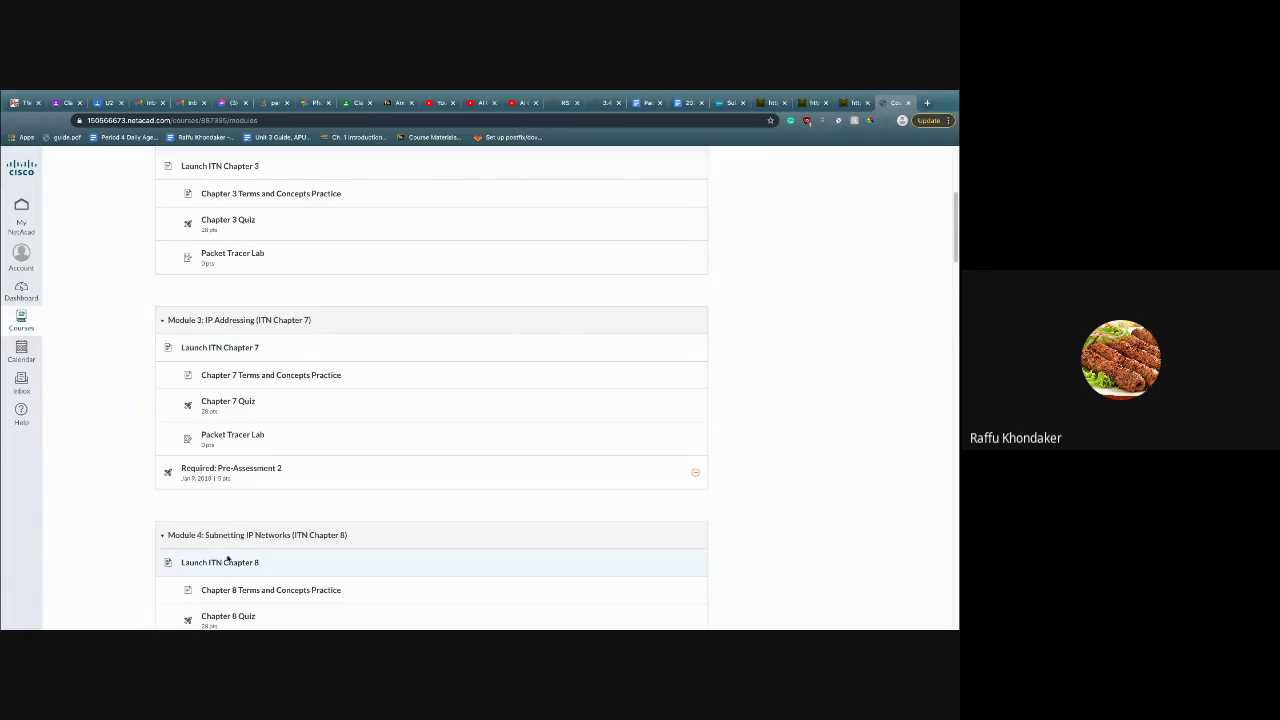
{"action": "scroll", "coordinate": [88, 541], "scroll_direction": "down", "scroll_amount": 8}
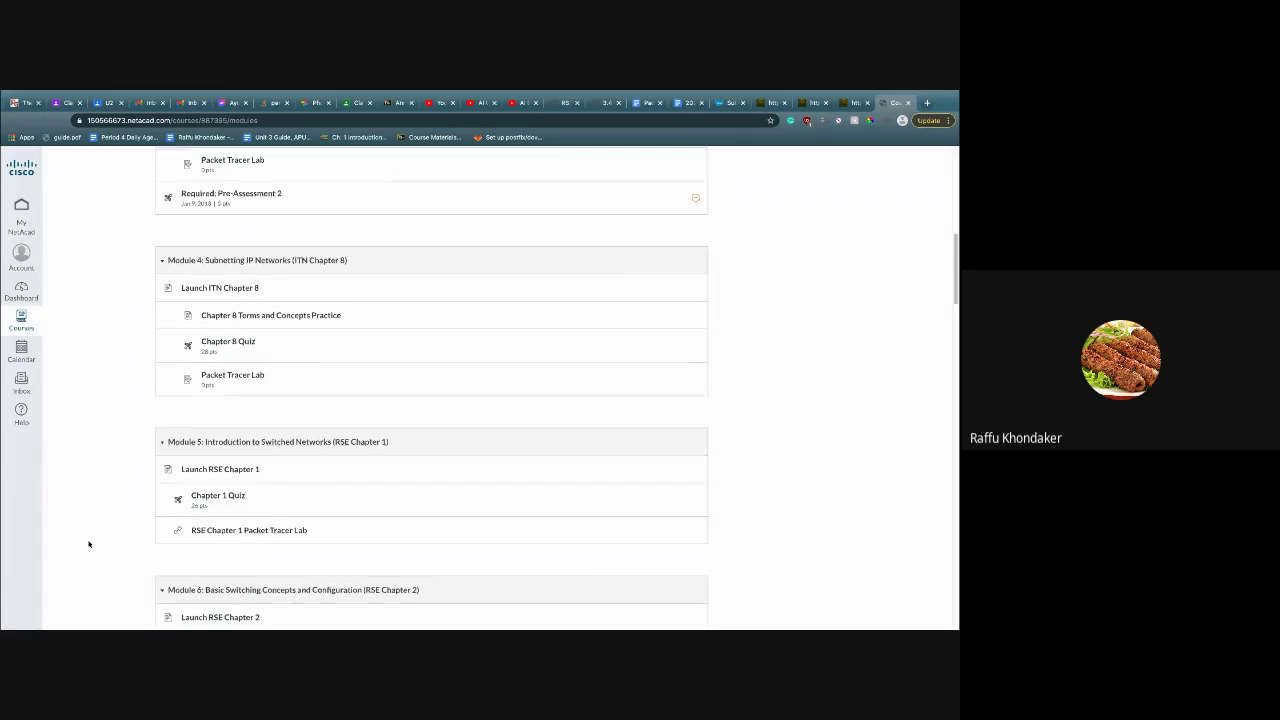